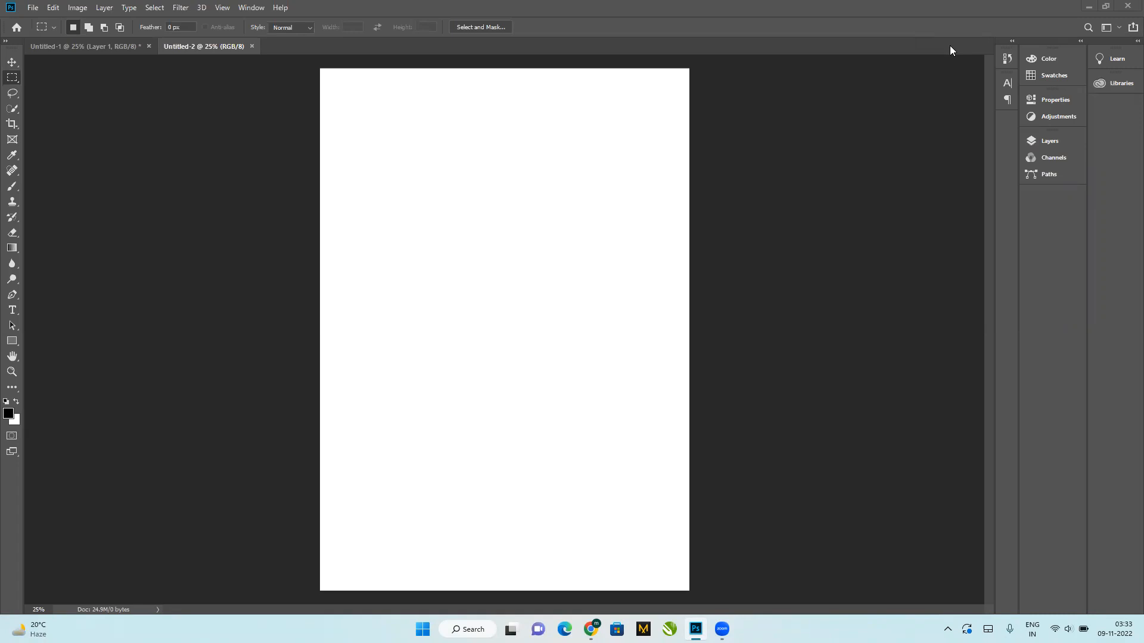
Step: Start setting up a new document based on the A4 print preset
left_click(35, 9)
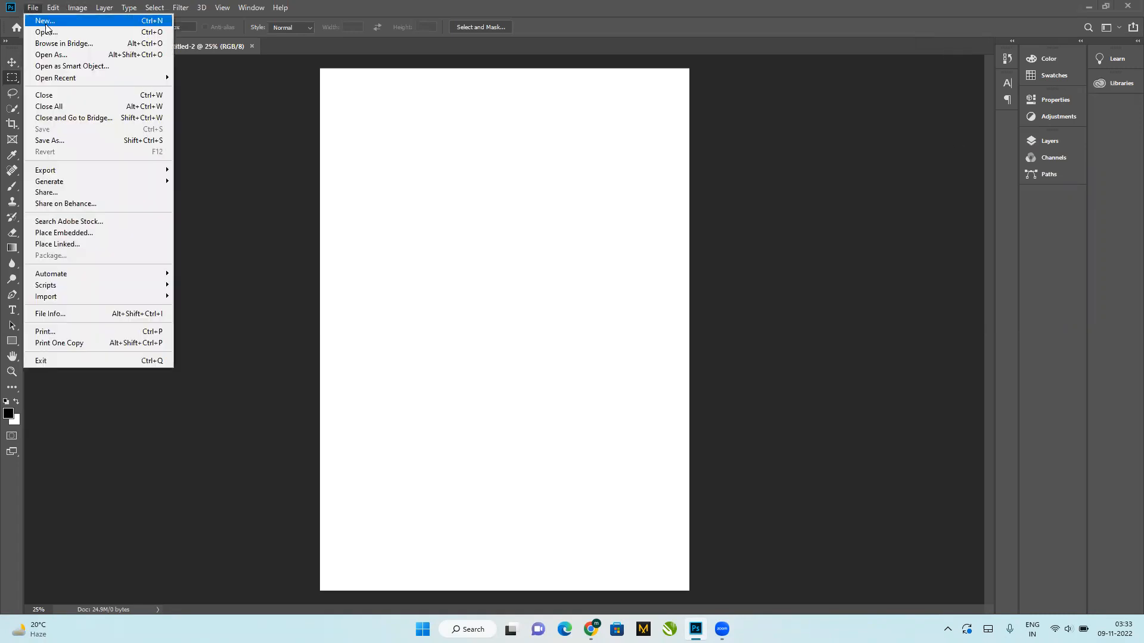
left_click(45, 21)
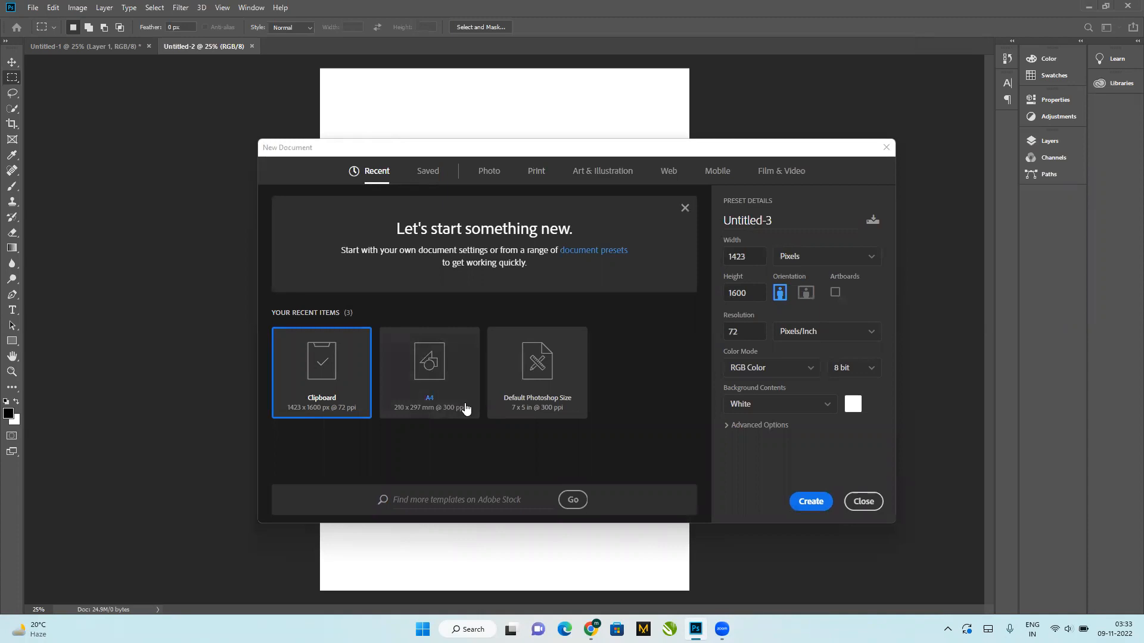
left_click(539, 149)
left_click_drag(539, 140, 534, 72)
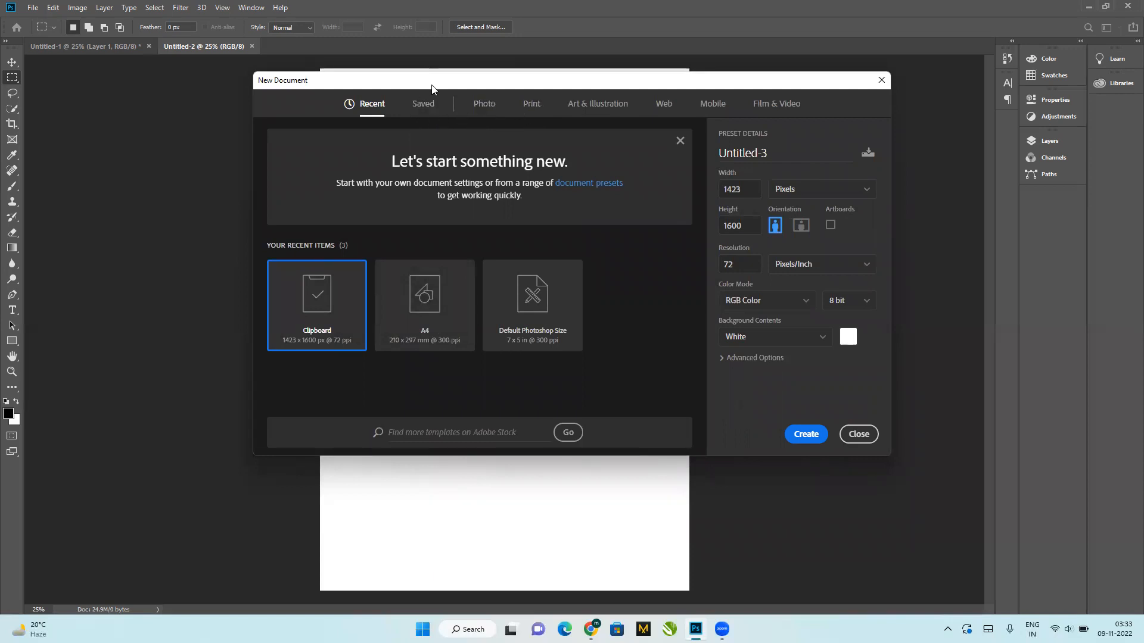
left_click_drag(432, 89, 403, 114)
left_click(506, 130)
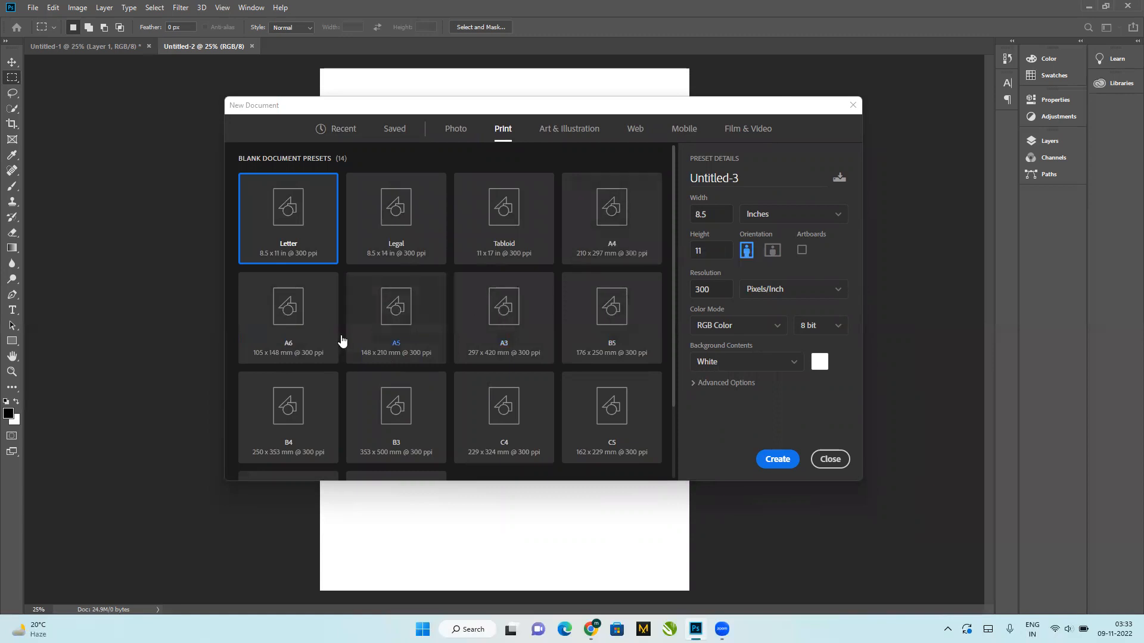
left_click(620, 233)
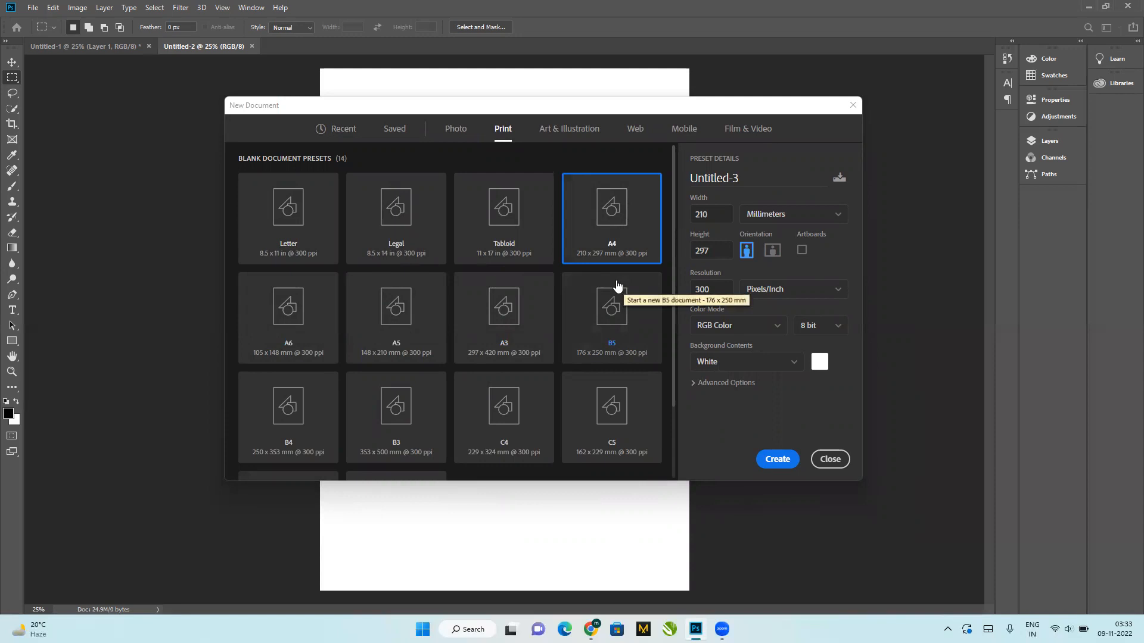
Step: Switch the new document's units to inches and set its size to 8 wide by 12 high
left_click(769, 219)
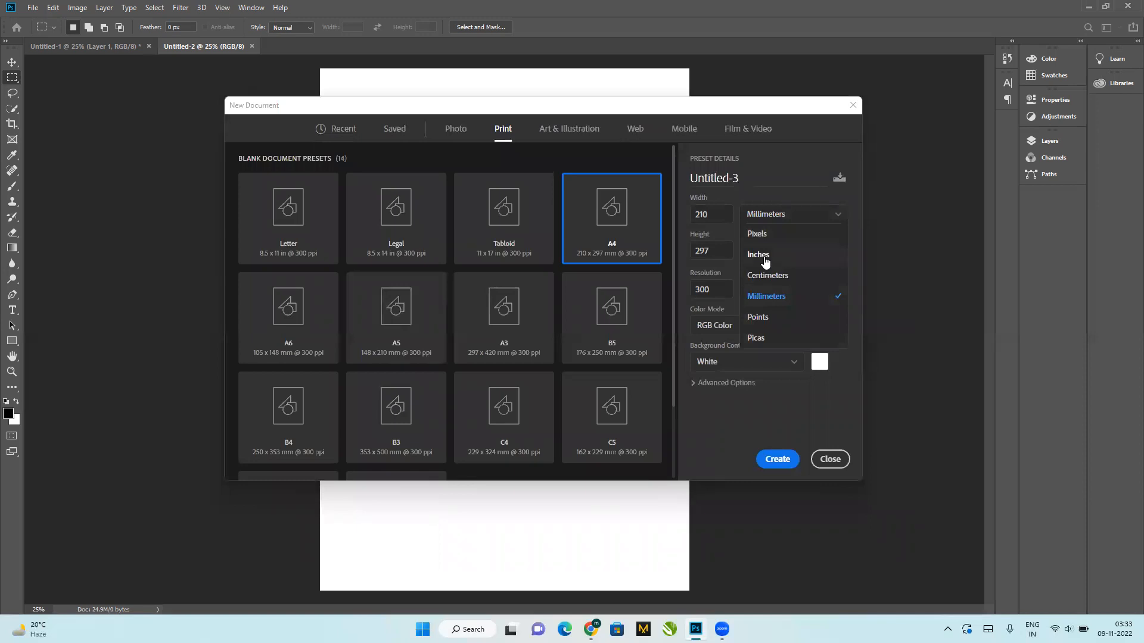
left_click(765, 262)
double_click(698, 220)
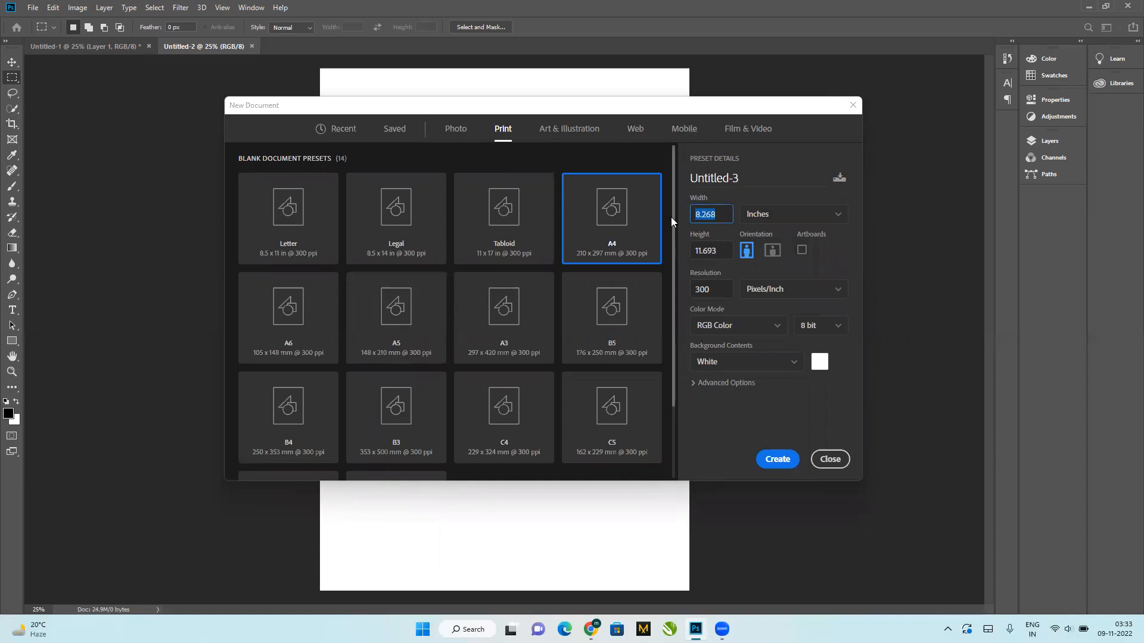
type("8")
key("Tab")
type("12")
double_click(726, 219)
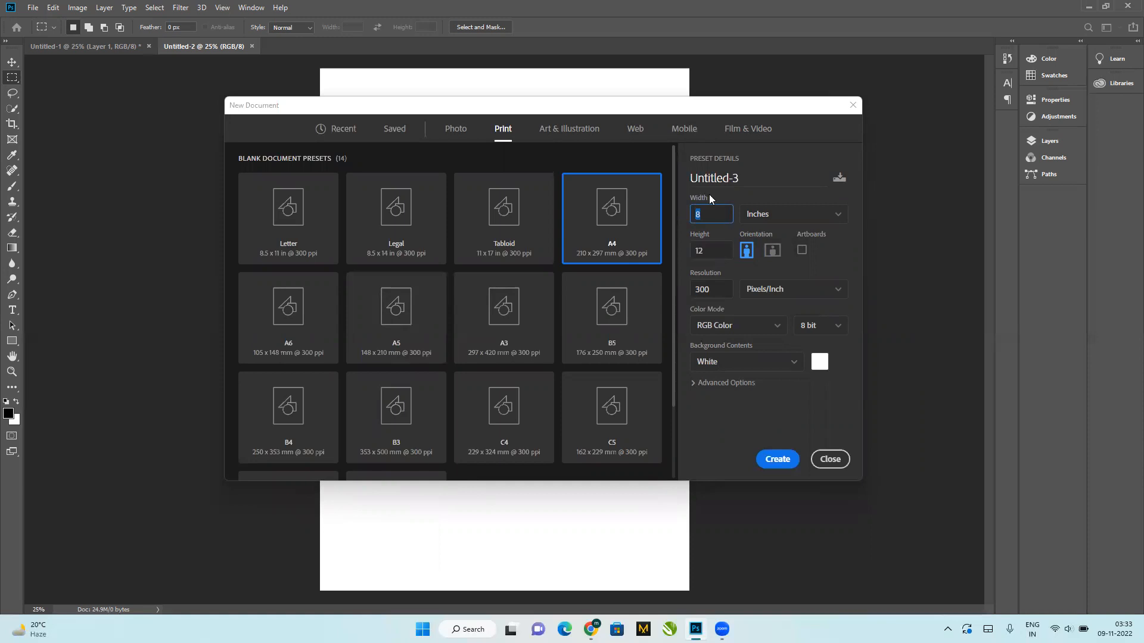
double_click(714, 253)
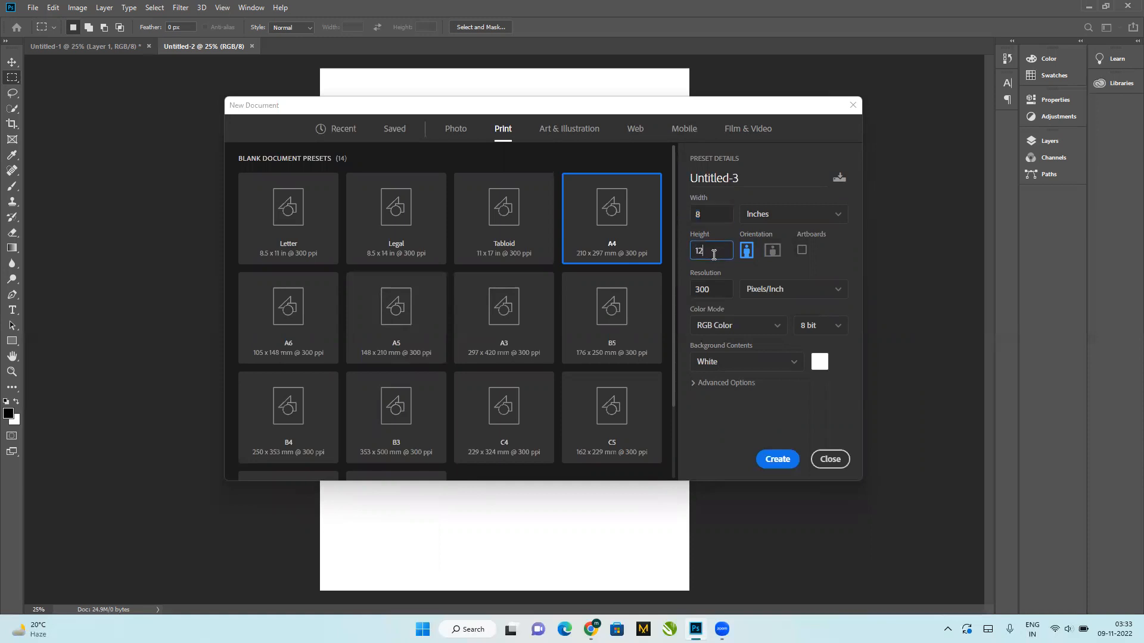
left_click(709, 291)
Step: Keep the portrait orientation, name the document Prints and create it
left_click(772, 250)
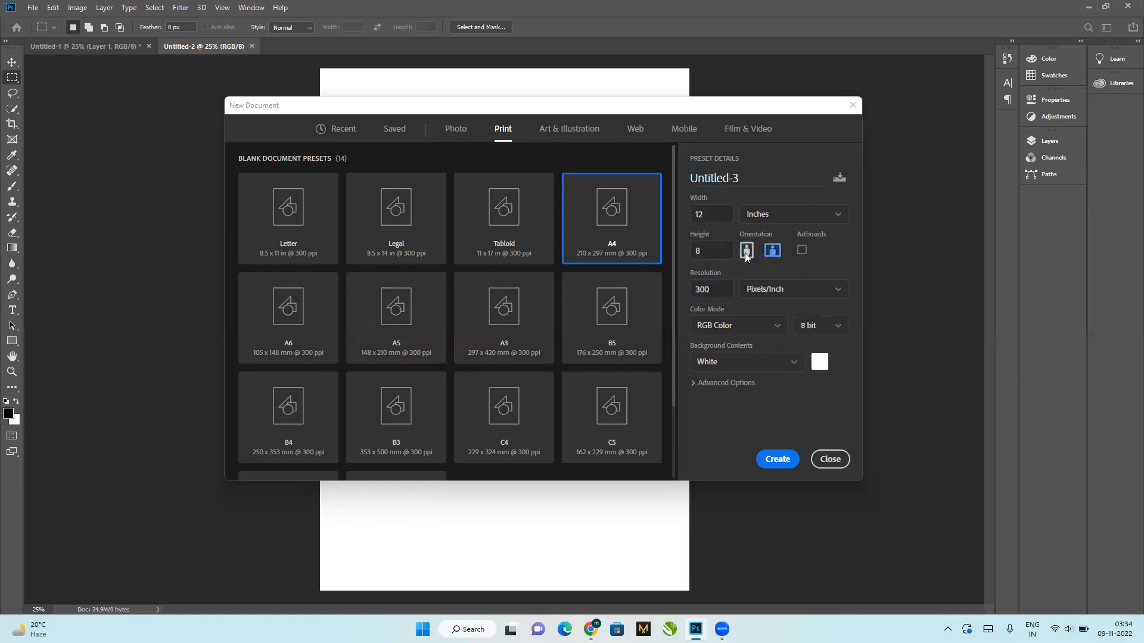
left_click(746, 250)
left_click_drag(761, 174, 676, 171)
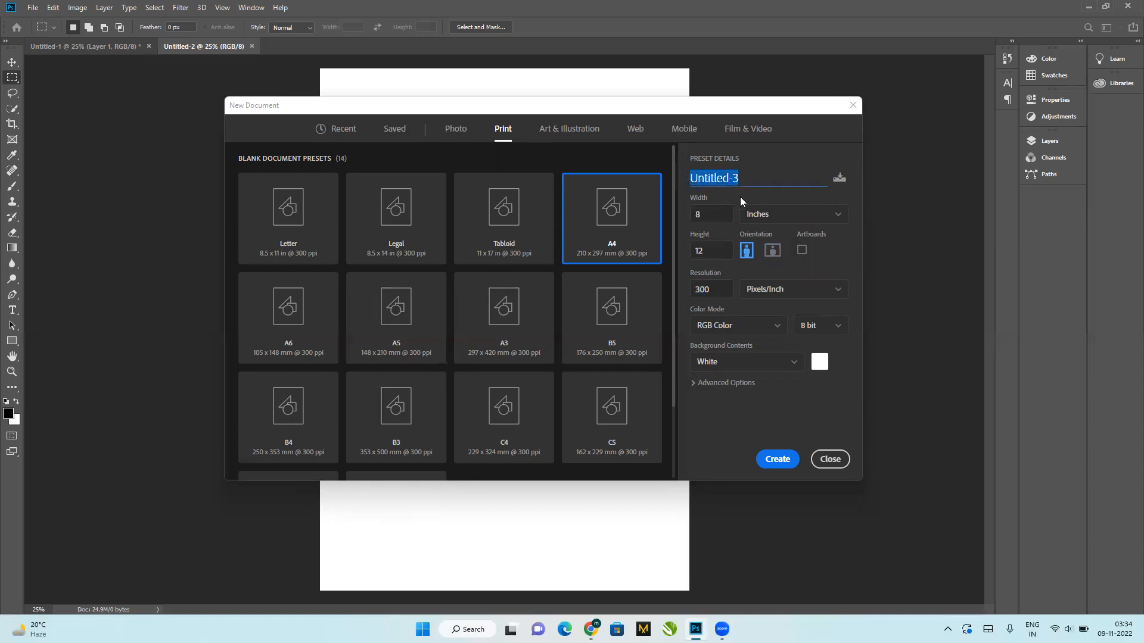
type("Prints")
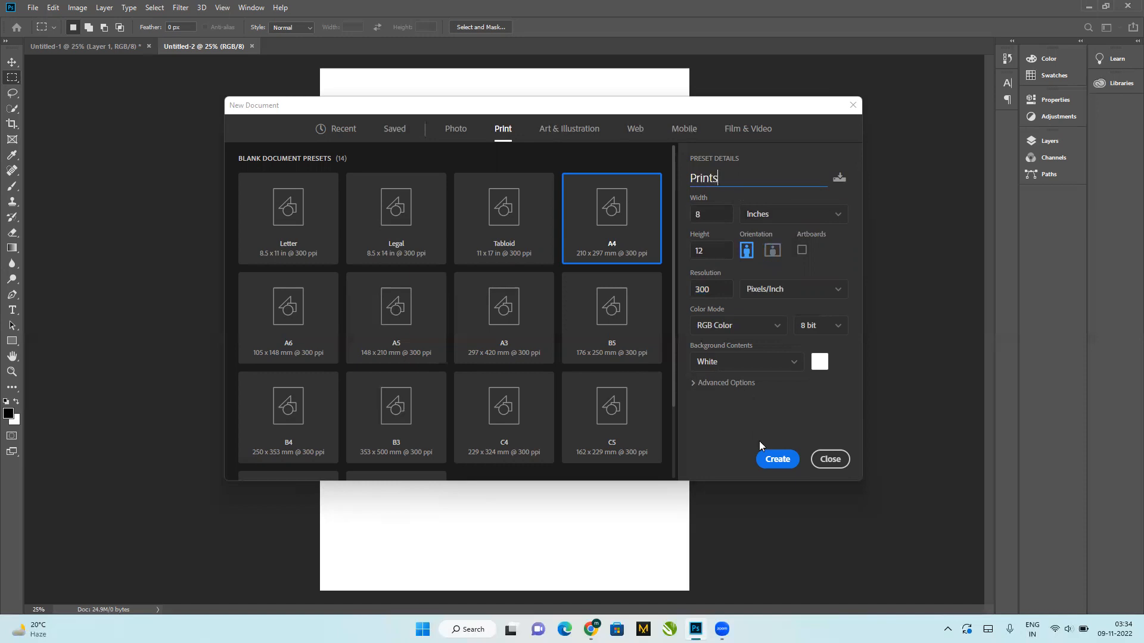
left_click(784, 464)
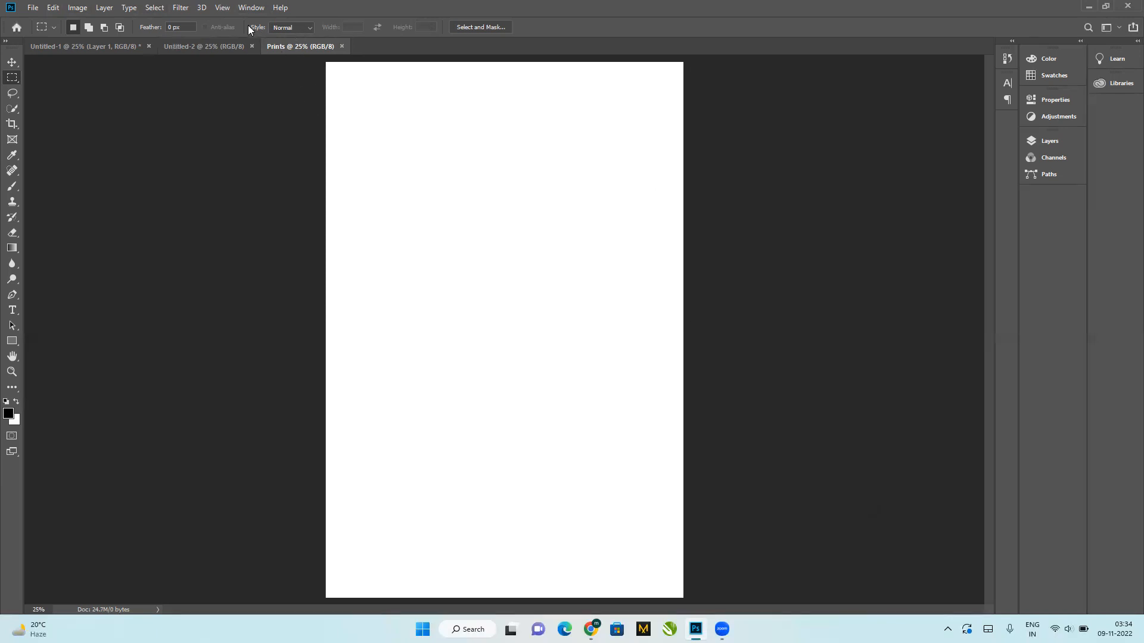
Step: Show the Layers panel and dock it as an expanded column of its own with Channels and Paths
left_click(250, 8)
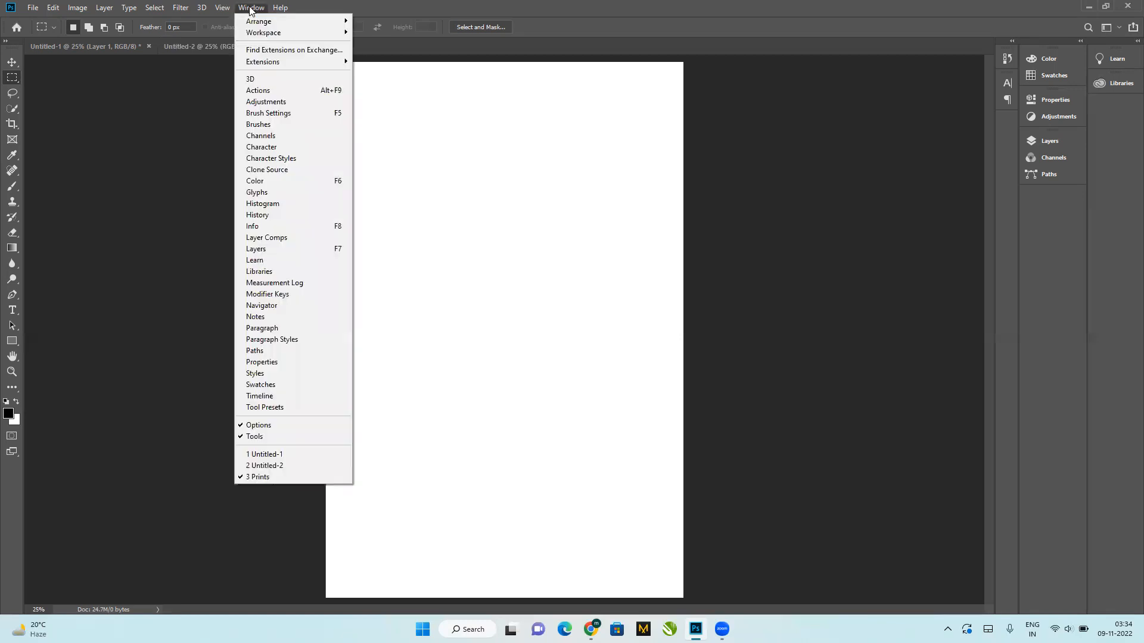
left_click(272, 255)
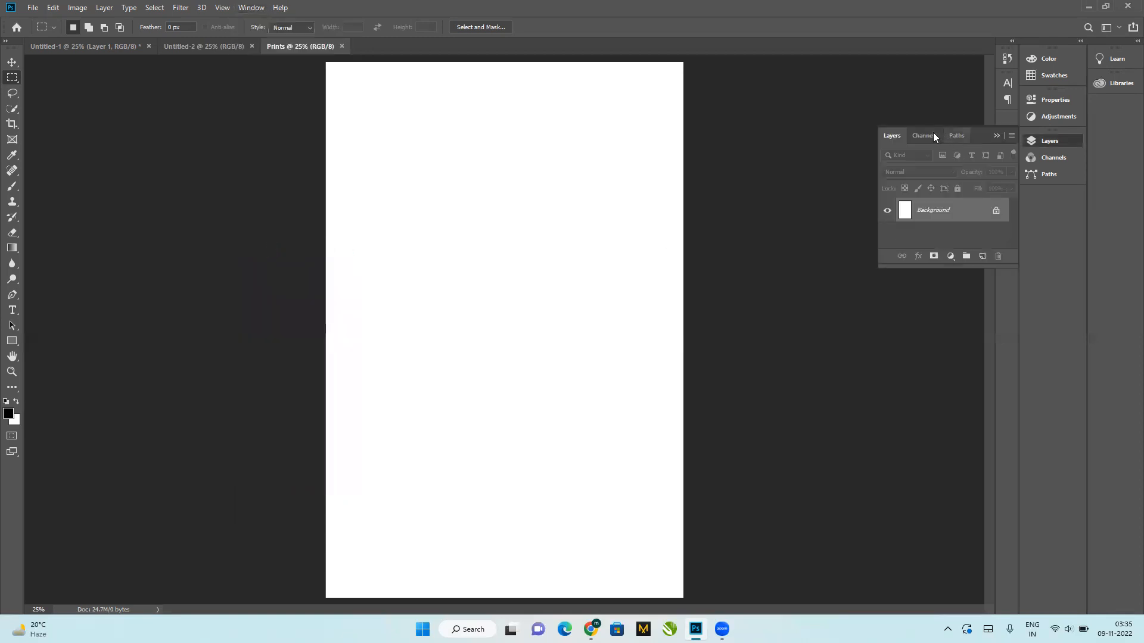
left_click_drag(982, 129, 1086, 140)
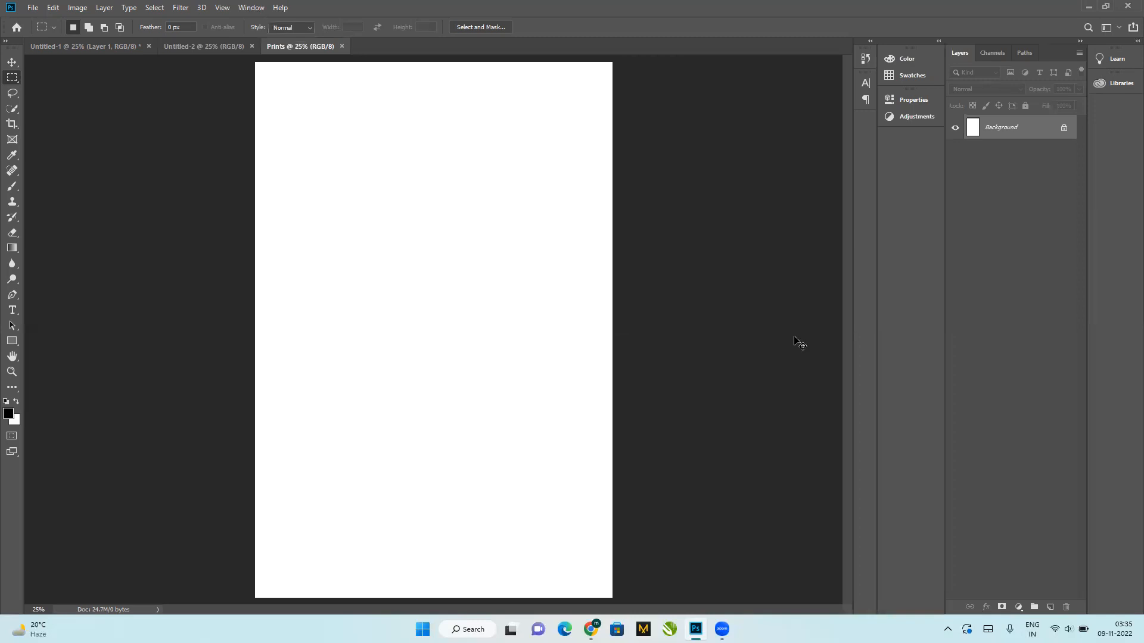
Step: Paste the copied floral artwork onto a new layer and hide the Background layer, keeping the artwork visible
key("ctrl+v")
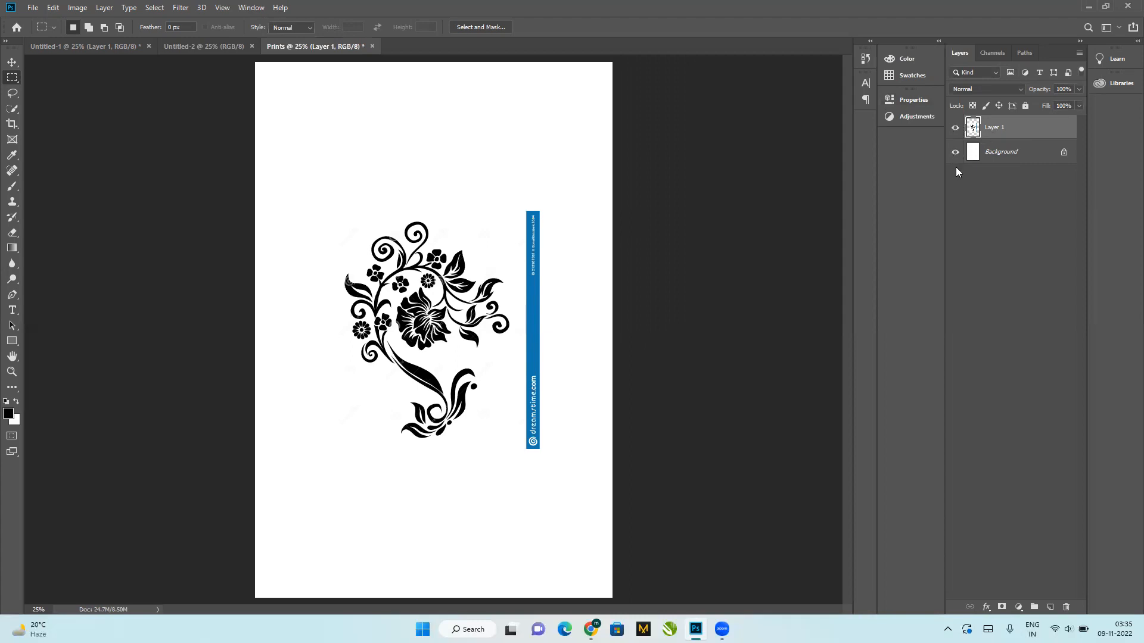
left_click(956, 129)
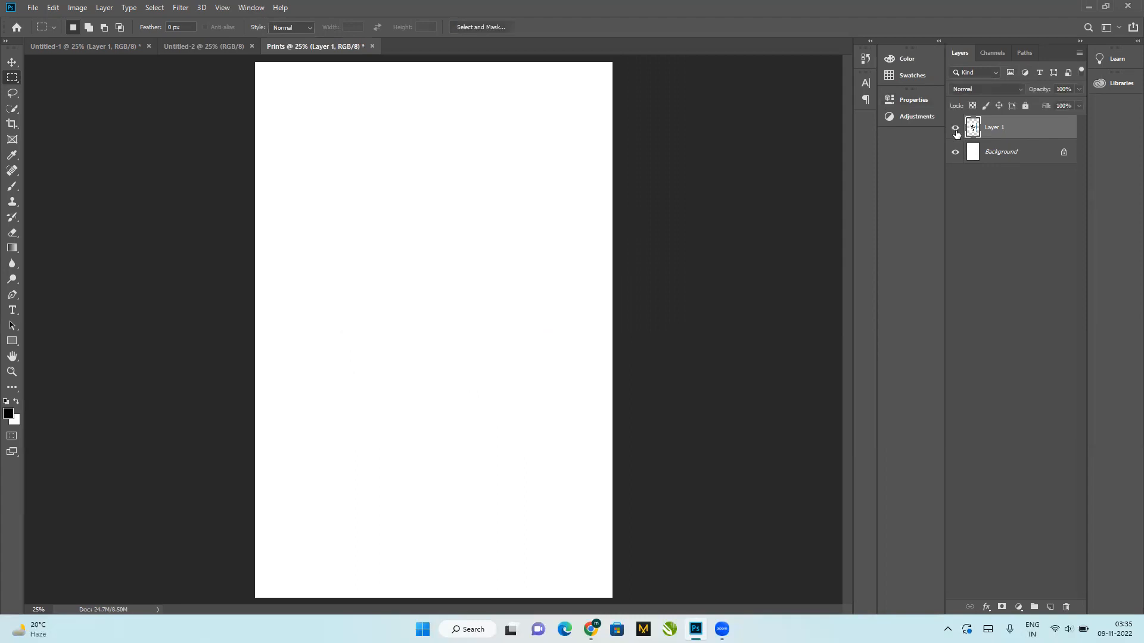
left_click(956, 128)
left_click(956, 153)
left_click(956, 153)
left_click(956, 153)
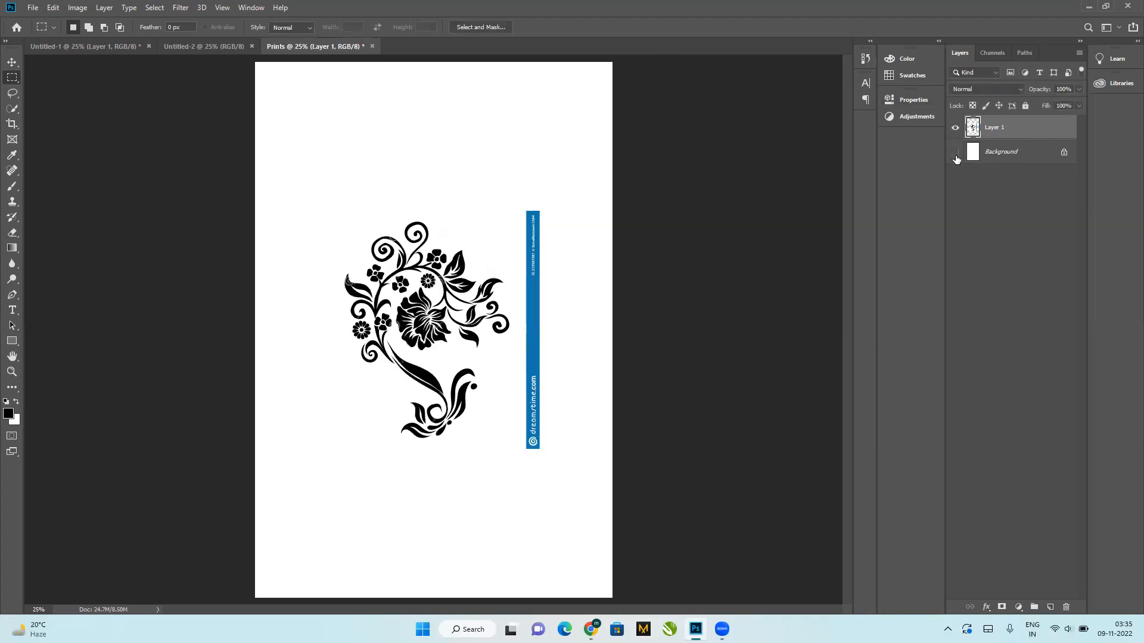
left_click(957, 130)
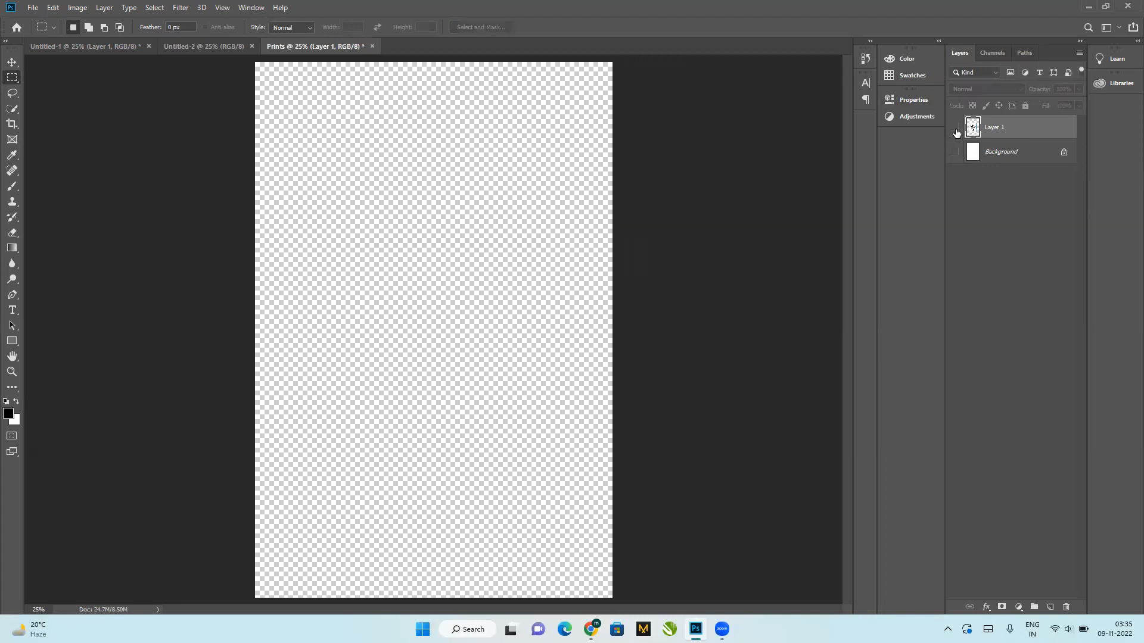
left_click(956, 130)
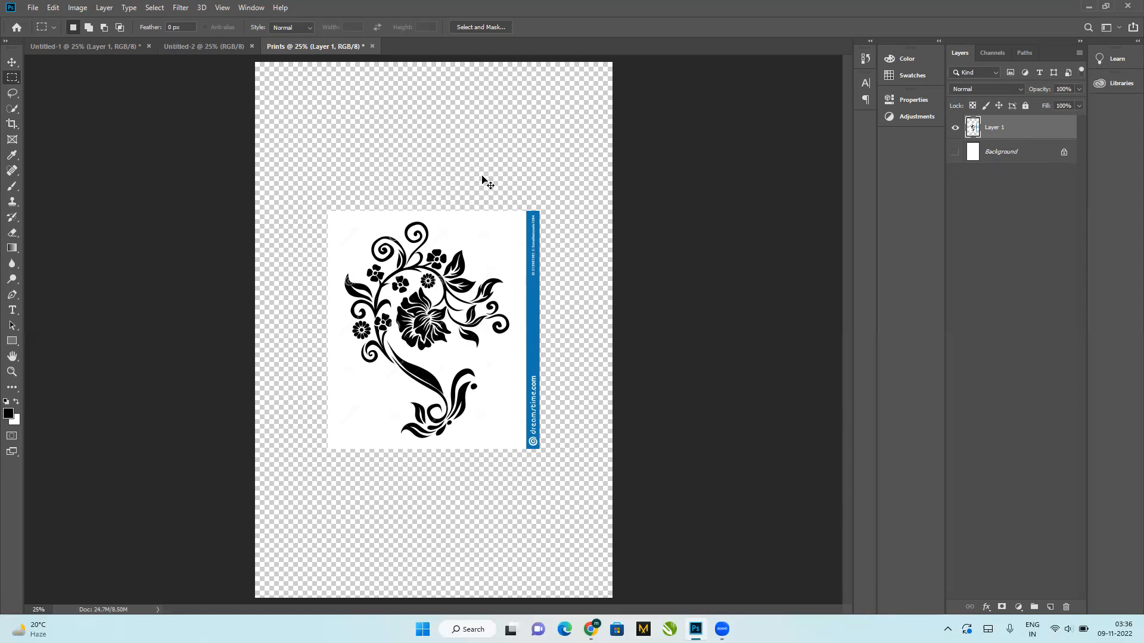
Step: Examine the whole canvas and the pasted floral artwork at several magnifications
key("ctrl+plus")
key("ctrl+plus")
key("ctrl+plus")
key("ctrl+plus")
key("ctrl+minus")
key("ctrl+minus")
key("ctrl+minus")
key("ctrl+minus")
key("ctrl+minus")
key("ctrl+minus")
key("ctrl+minus")
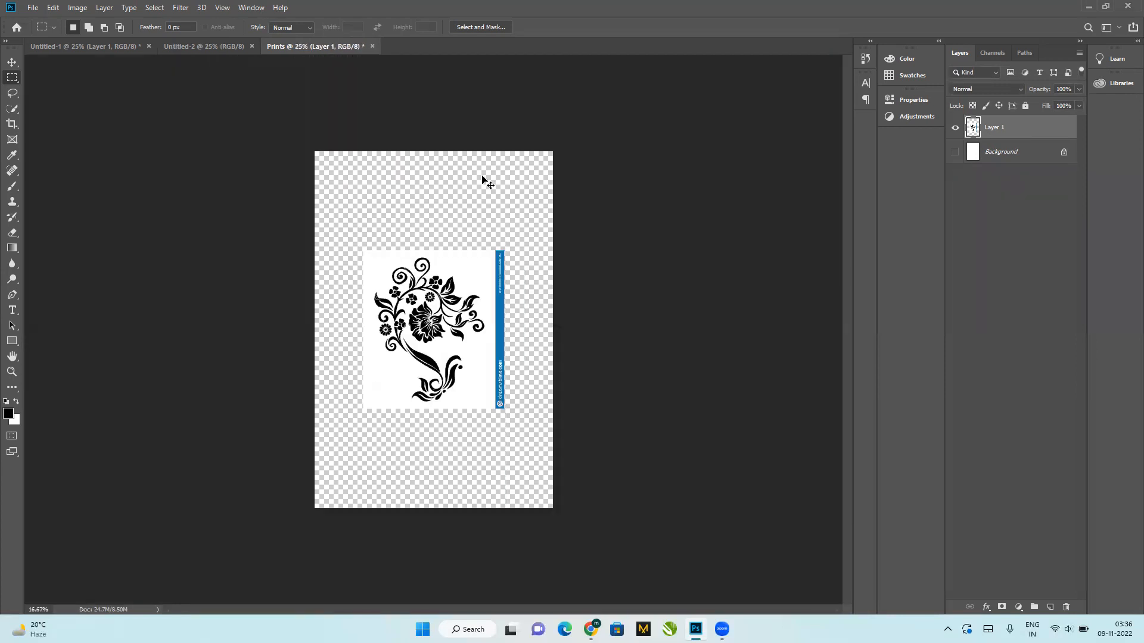
key("ctrl+minus")
key("ctrl+0")
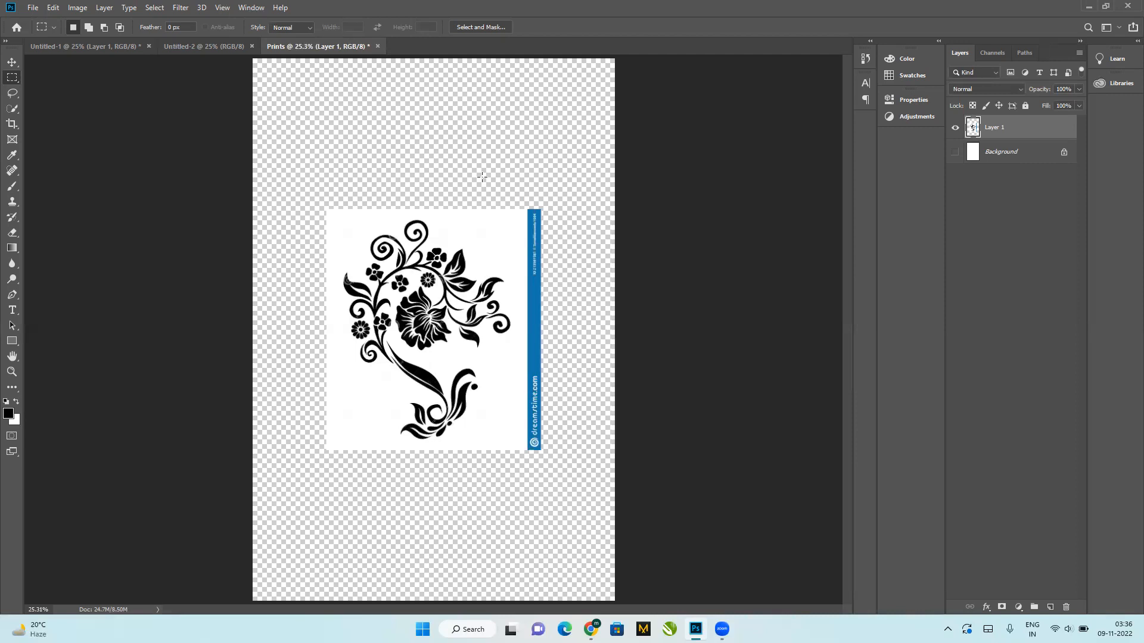
scroll(481, 176, "up", 3)
scroll(482, 177, "down", 4)
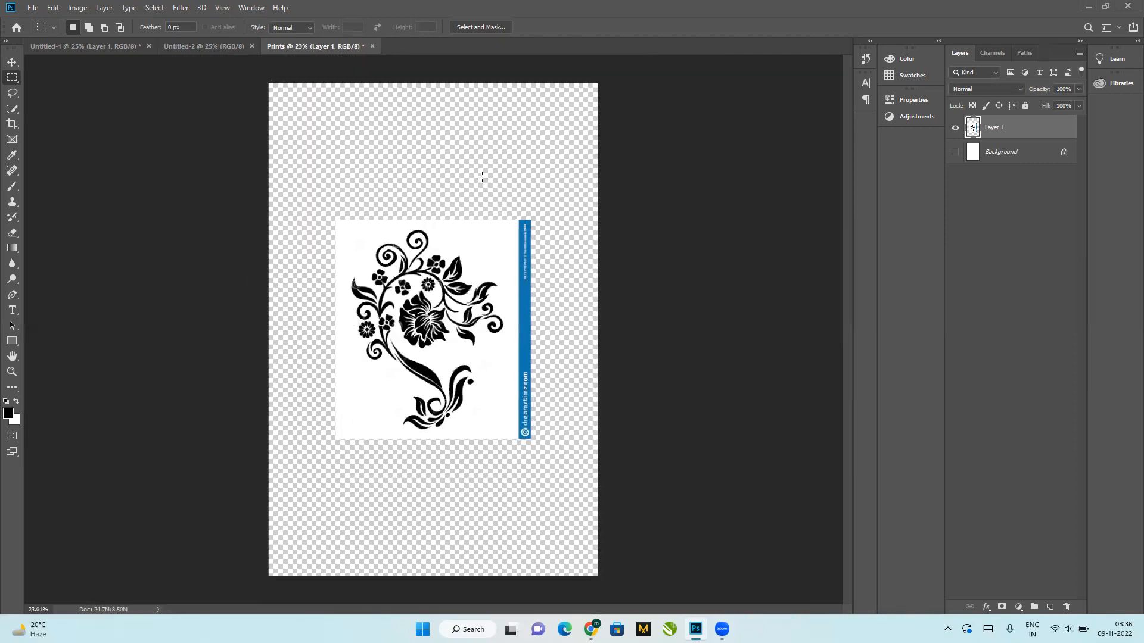
scroll(481, 177, "down", 1)
scroll(481, 177, "up", 3)
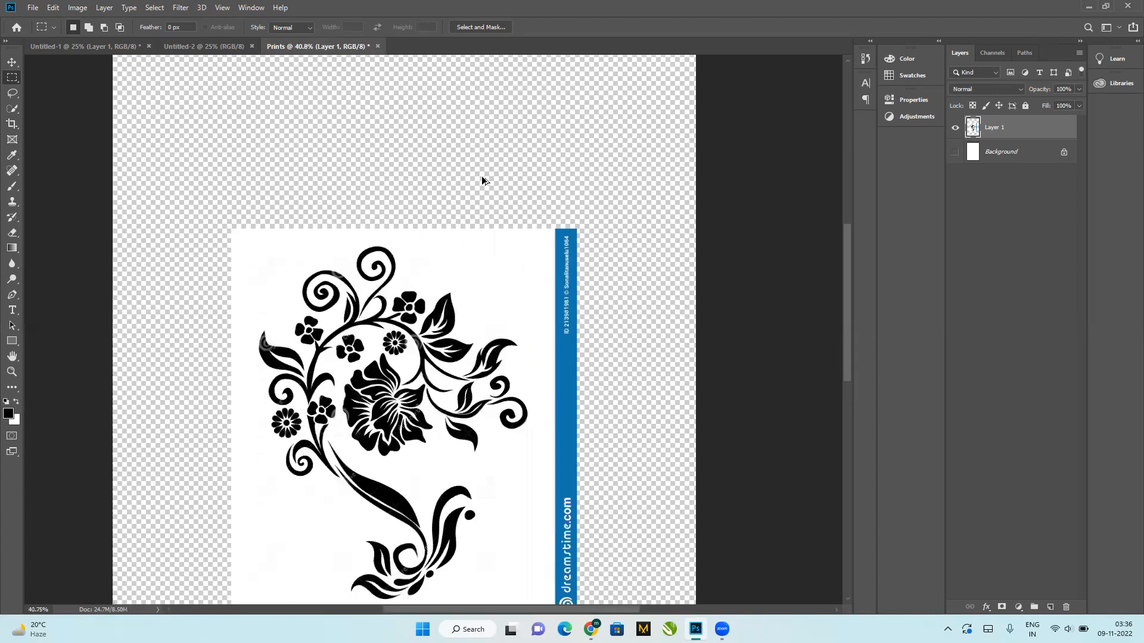
scroll(481, 176, "down", 3)
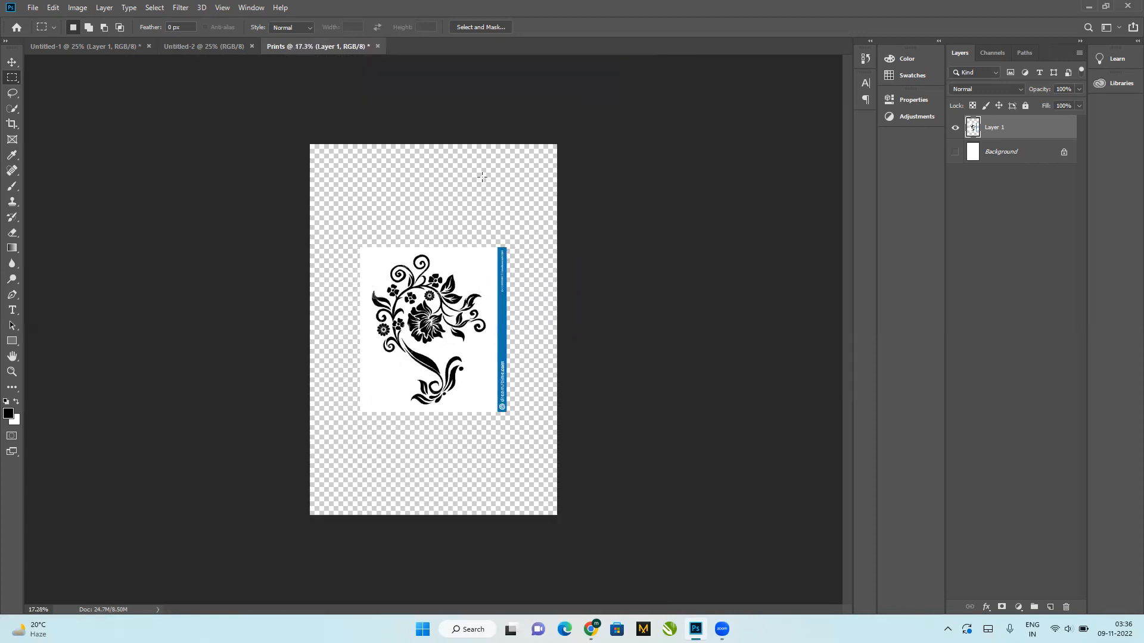
scroll(482, 177, "up", 1)
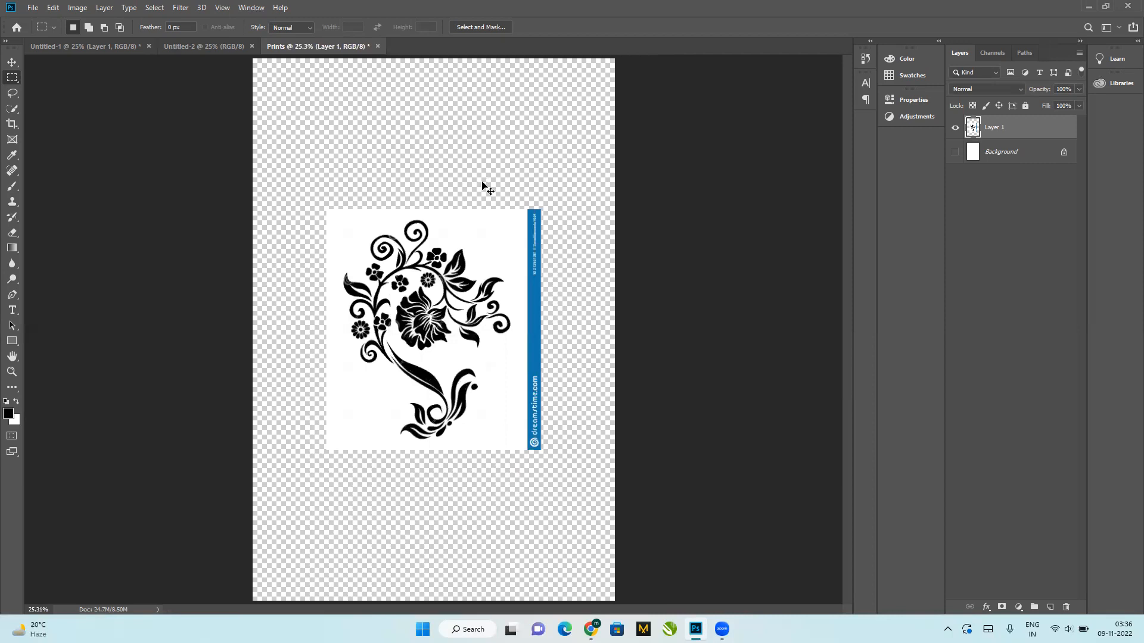
Step: Inspect the flower, stem and curl details of the artwork at 200% and return to the full-canvas view
scroll(482, 182, "up", 4)
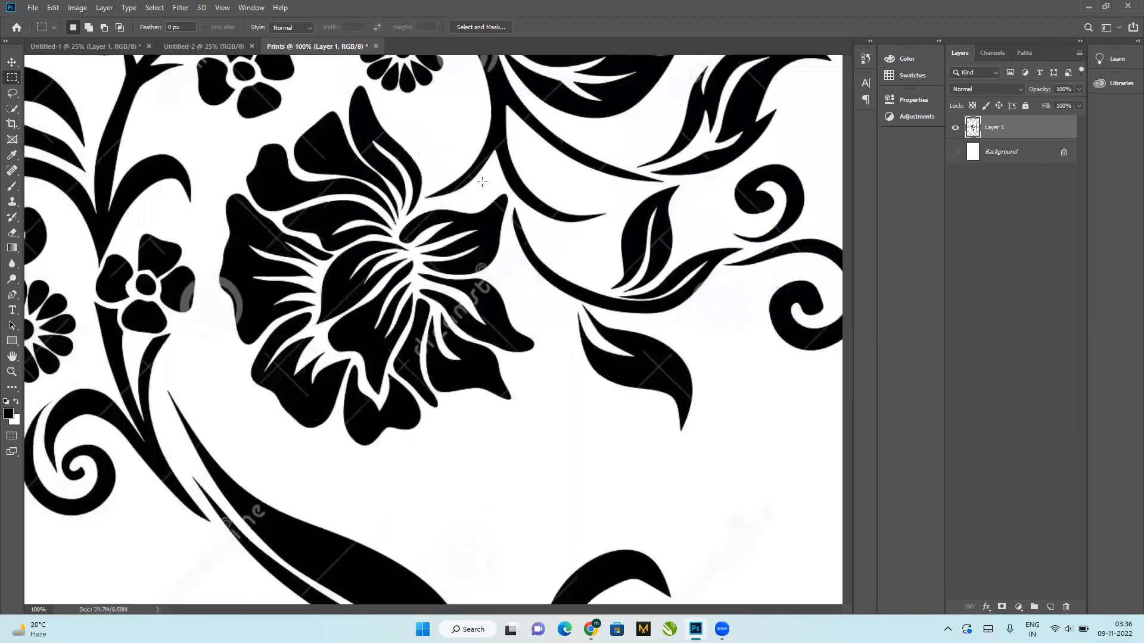
scroll(482, 182, "up", 1)
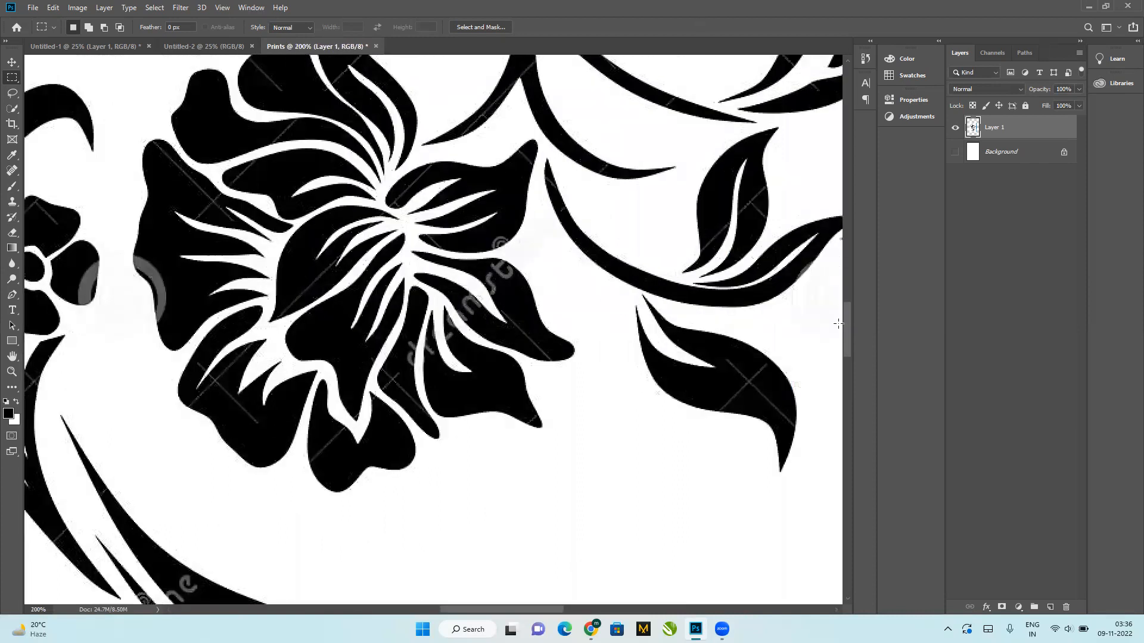
left_click_drag(846, 323, 775, 369)
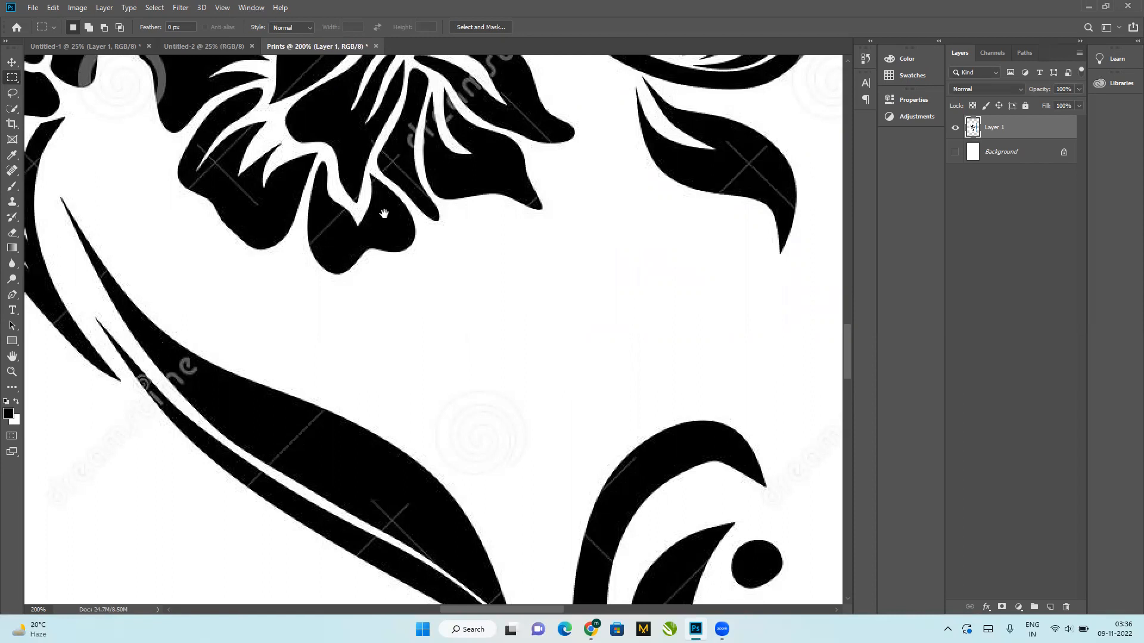
left_click_drag(461, 256, 600, 381)
left_click_drag(590, 447, 618, 407)
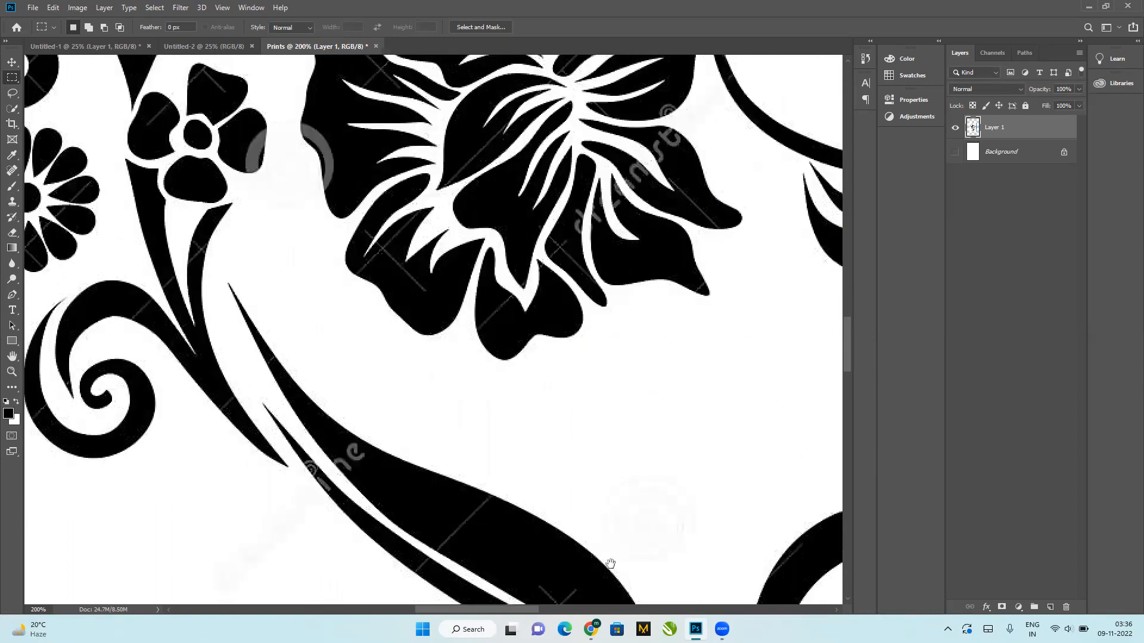
left_click_drag(557, 262, 600, 601)
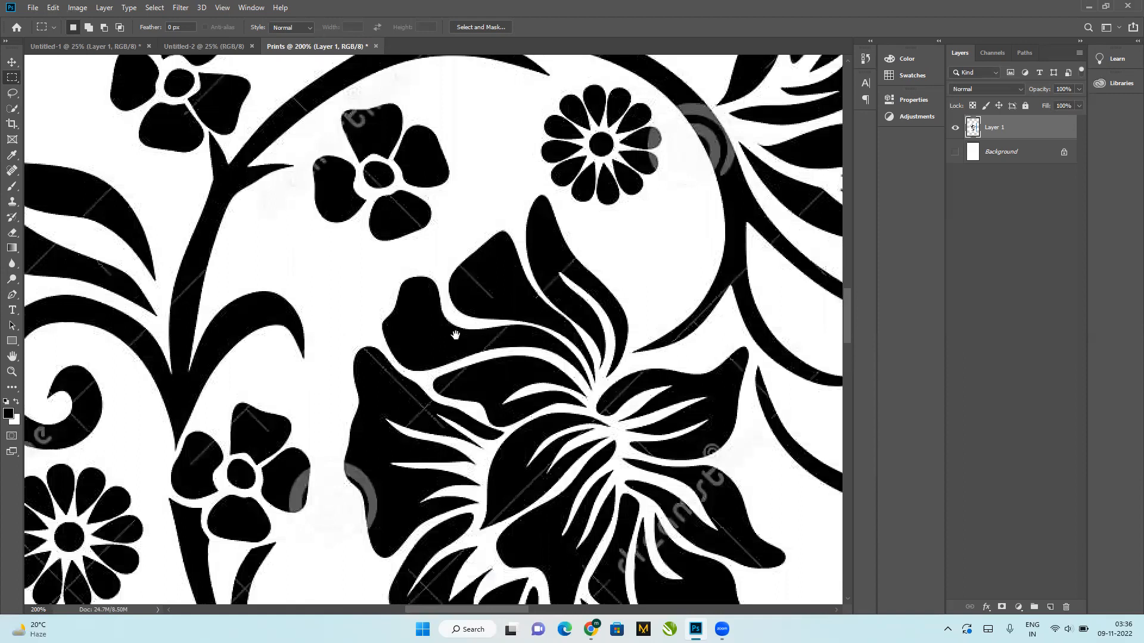
left_click_drag(736, 186, 429, 365)
left_click_drag(170, 139, 498, 277)
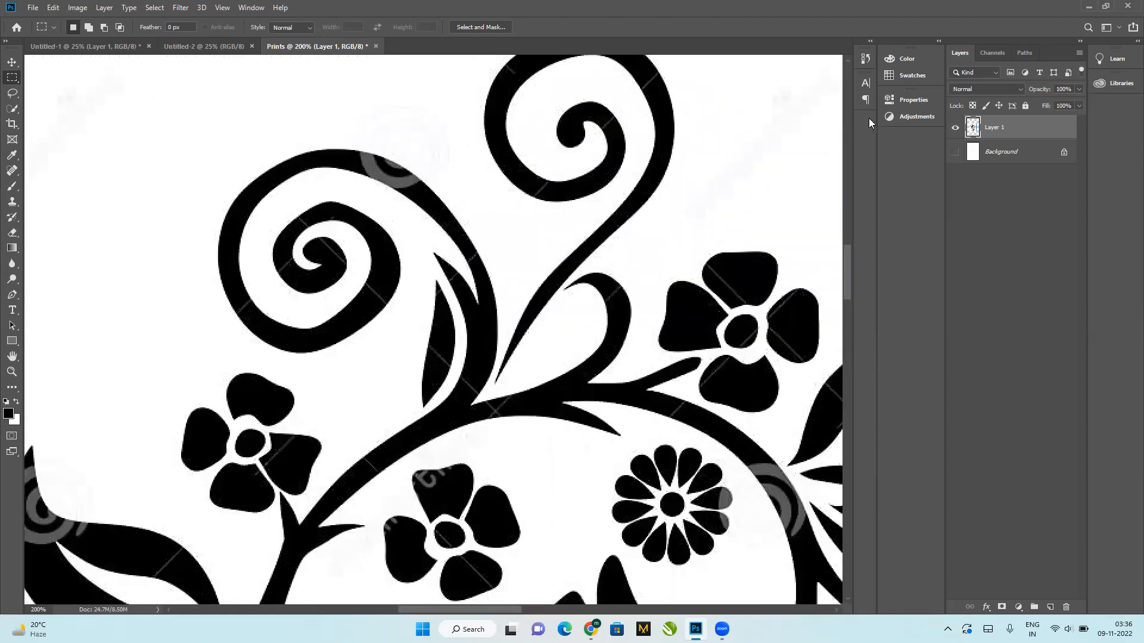
key("ctrl+0")
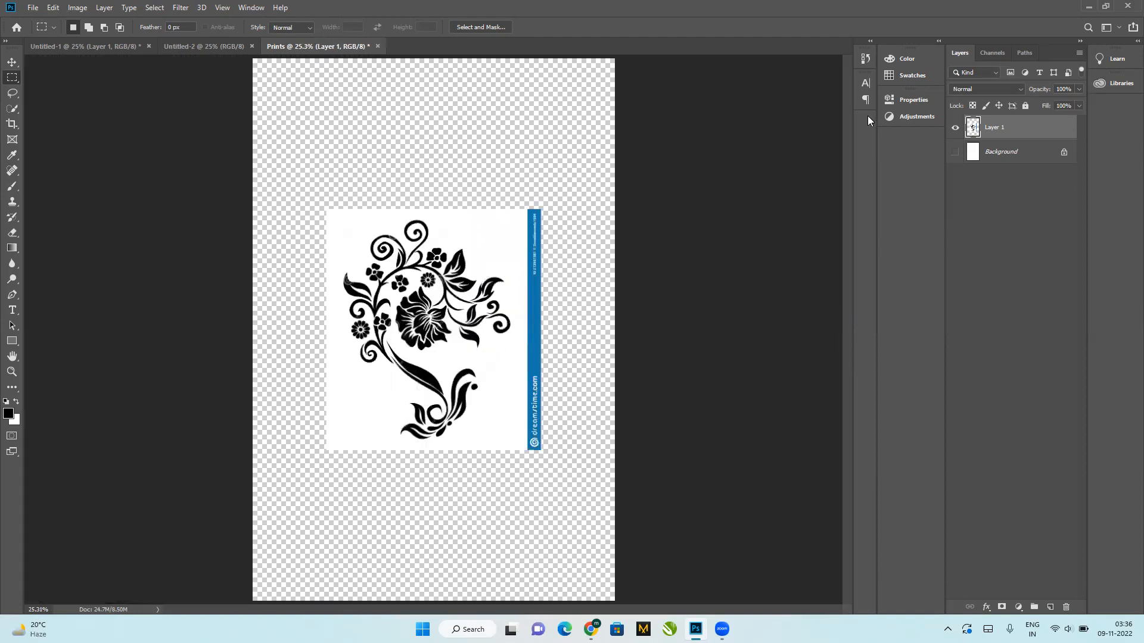
Step: Move the floral artwork to the canvas's upper-left area and place an overlapping duplicate of it below and to the right
left_click(11, 62)
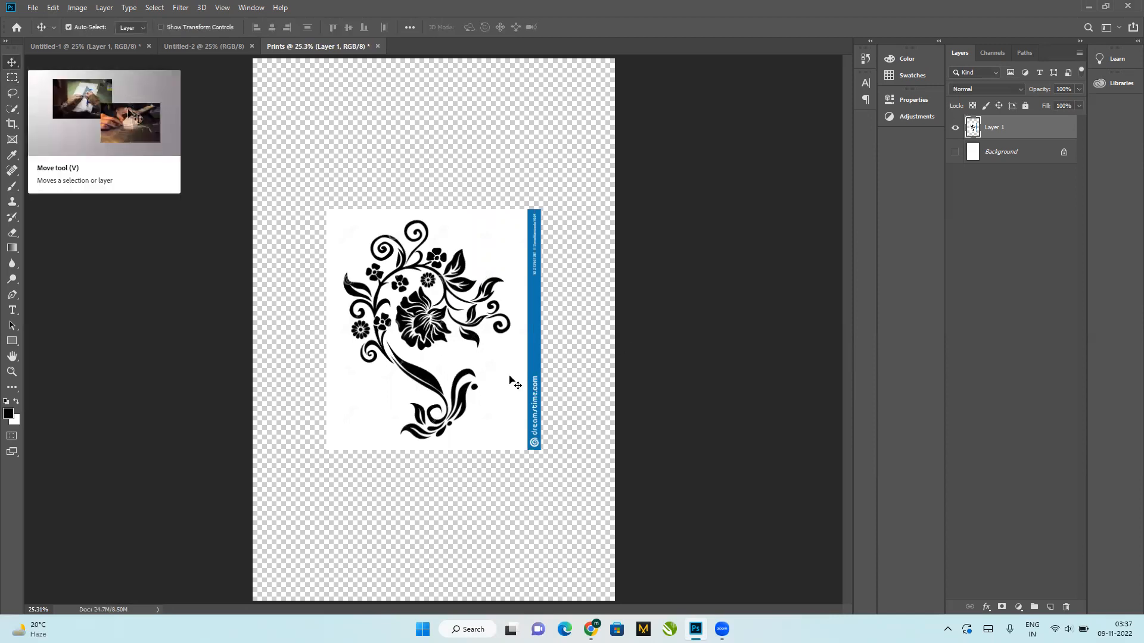
left_click_drag(440, 348, 409, 242)
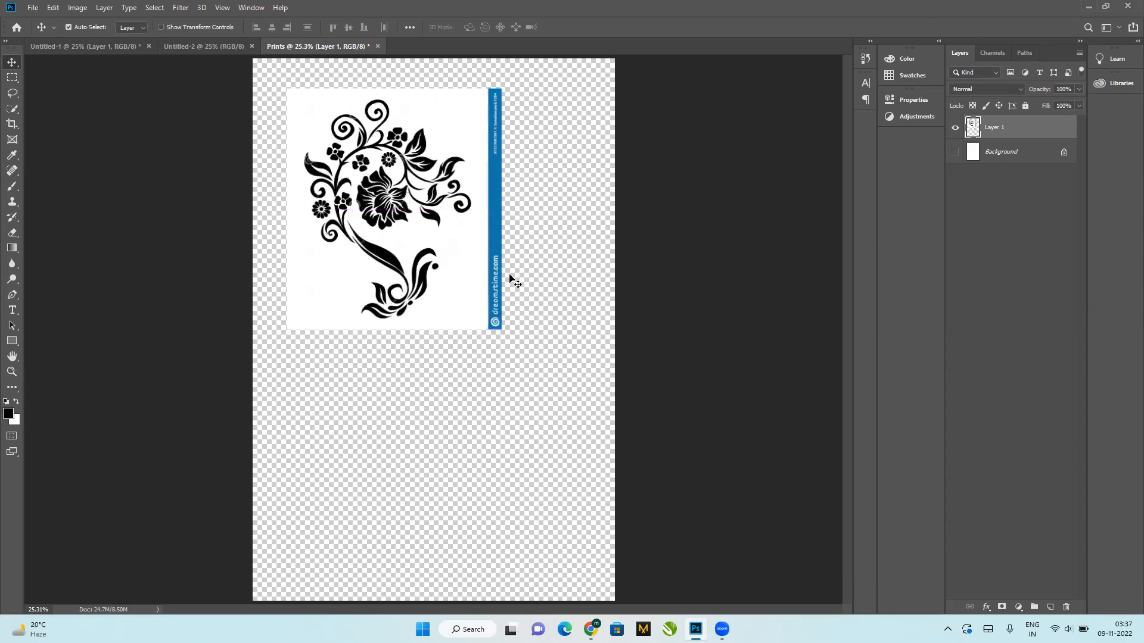
left_click_drag(411, 173, 483, 358)
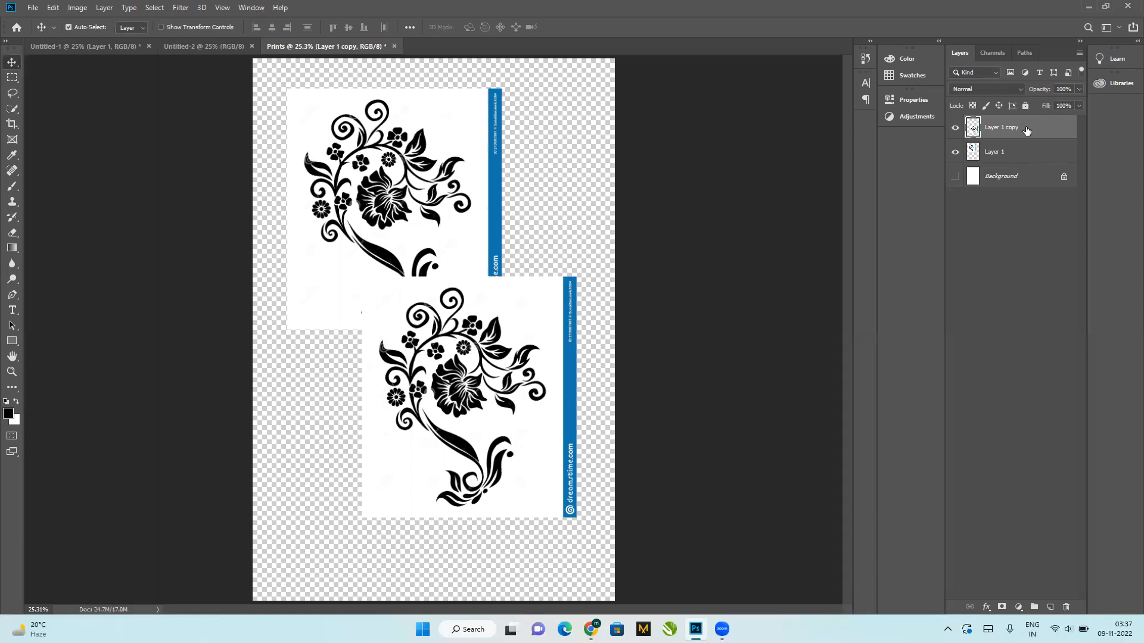
Step: Rename the original floral artwork's layer, Layer 1, as Floral Motif
left_click(1024, 152)
double_click(1007, 152)
type("F")
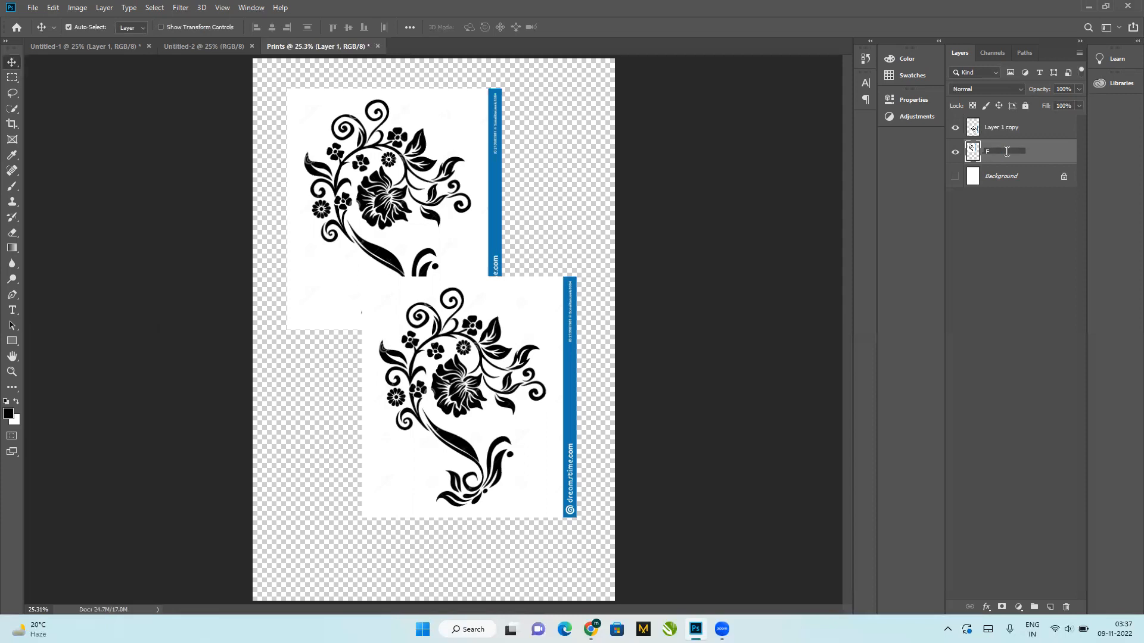
type("loa")
type("ral Motif")
key("Return")
Step: Delete the duplicated artwork layer, Layer 1 copy
left_click(1053, 126)
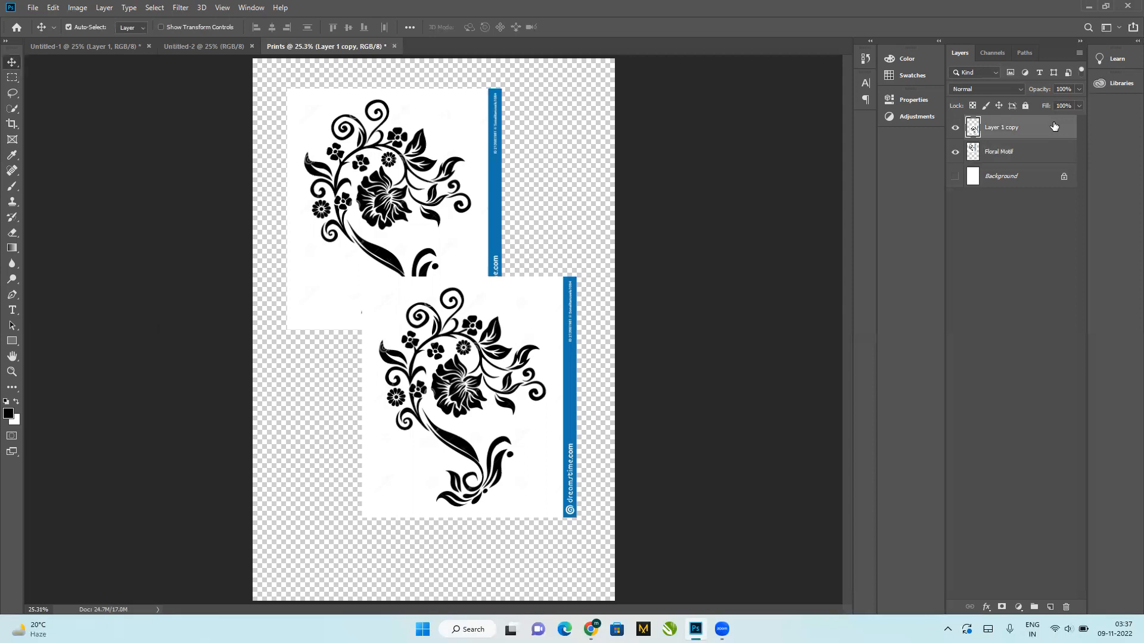
double_click(1053, 126)
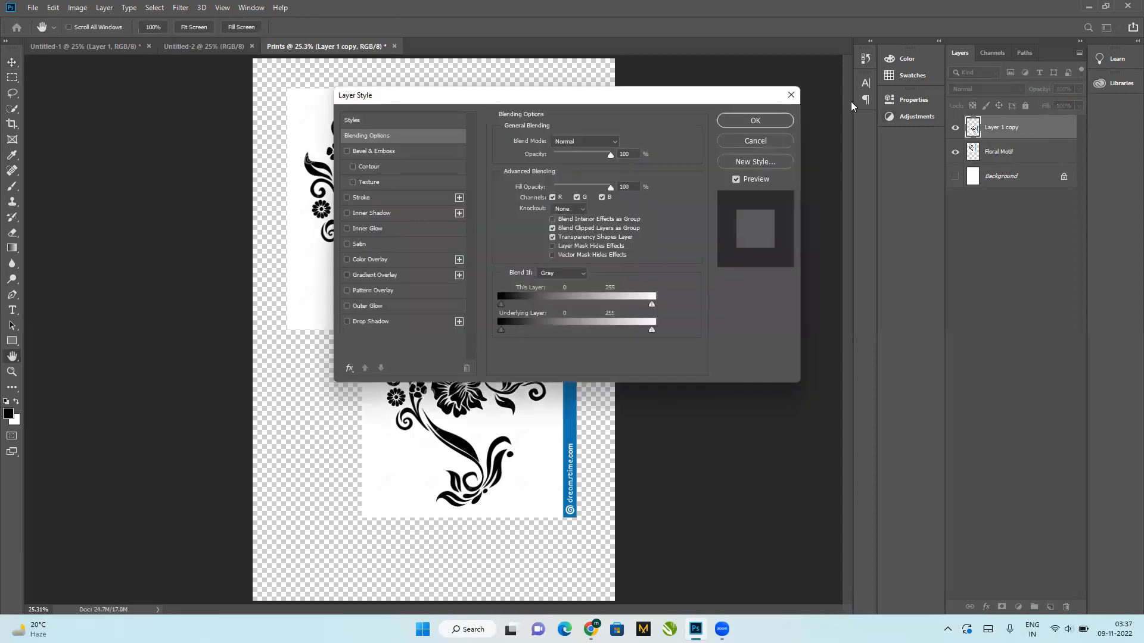
left_click(766, 143)
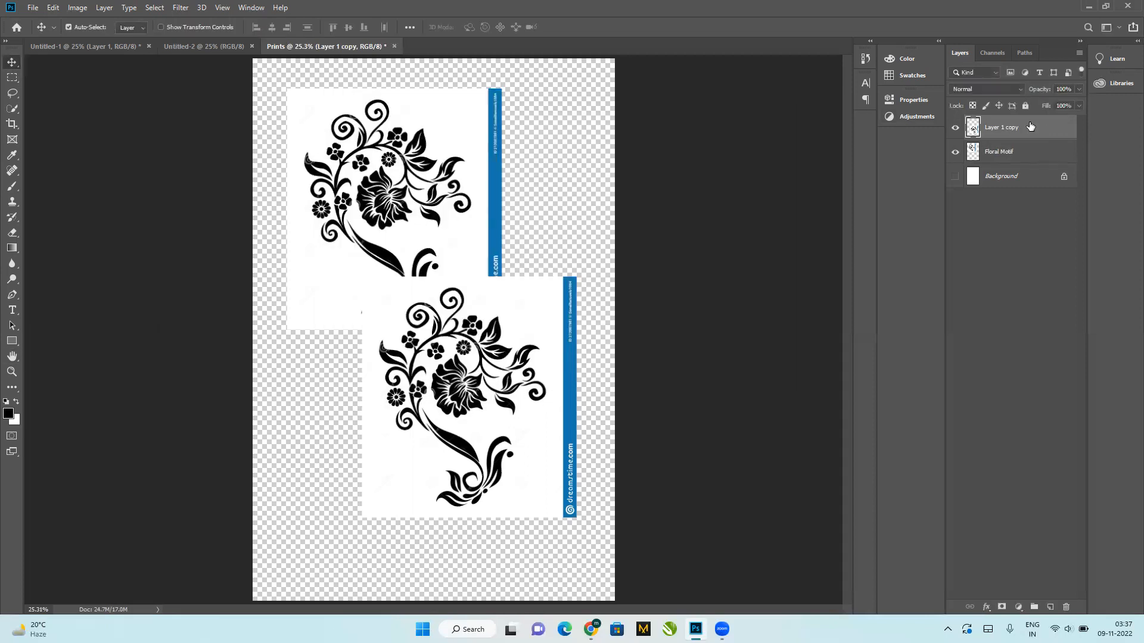
left_click(1064, 607)
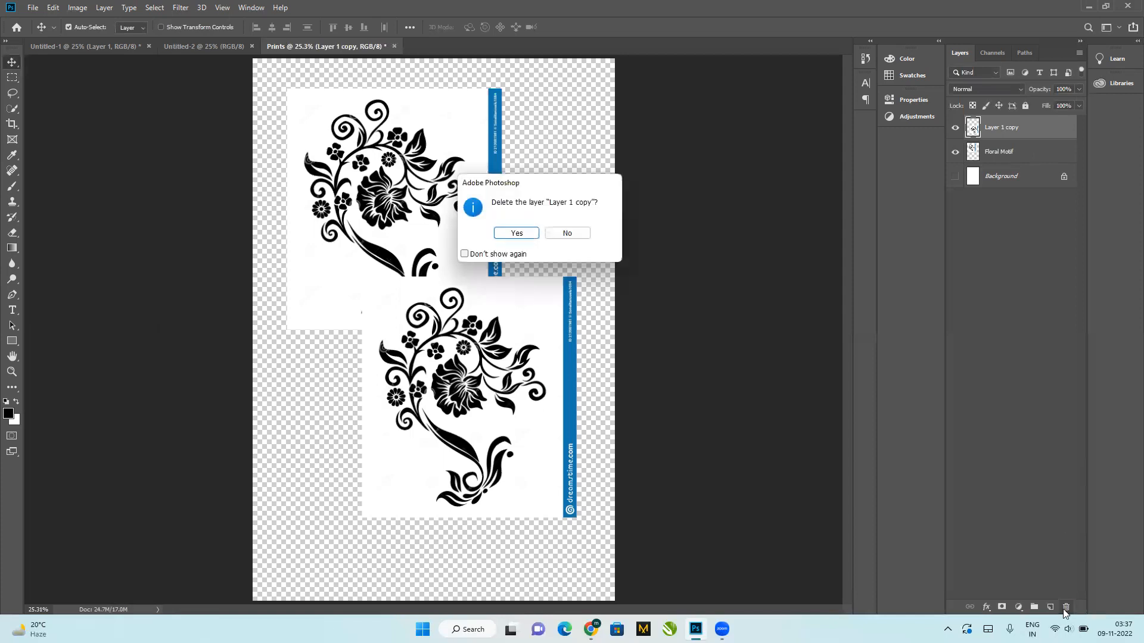
left_click(516, 233)
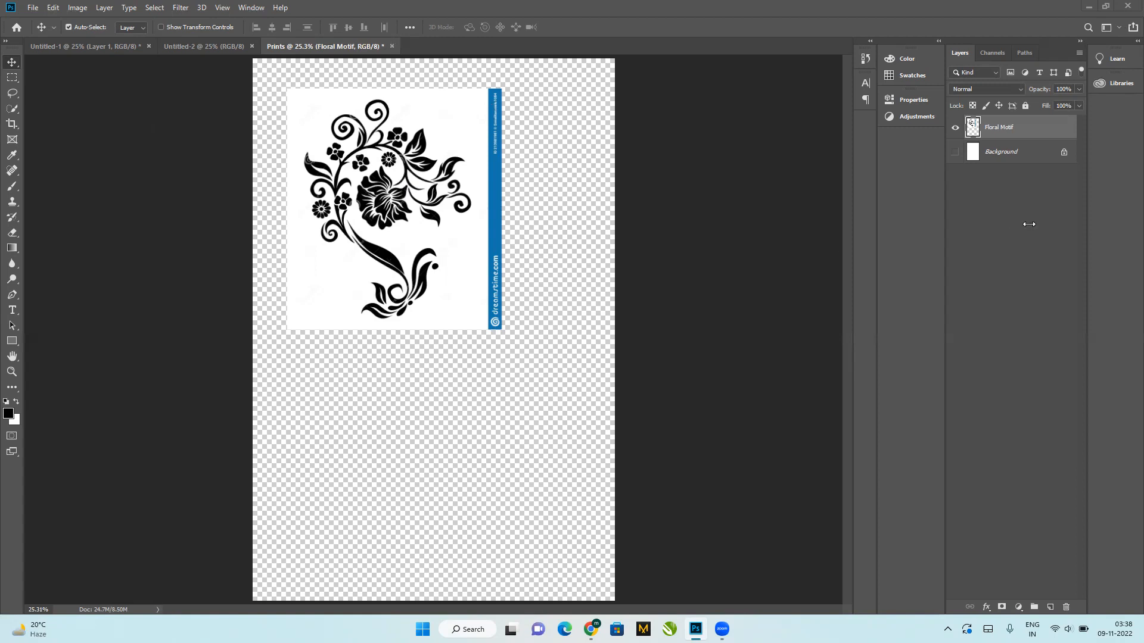
Step: Scale the Floral Motif layer up proportionally to about 6.6 x 7.4 inches with Free Transform
key("ctrl")
key("ctrl+t")
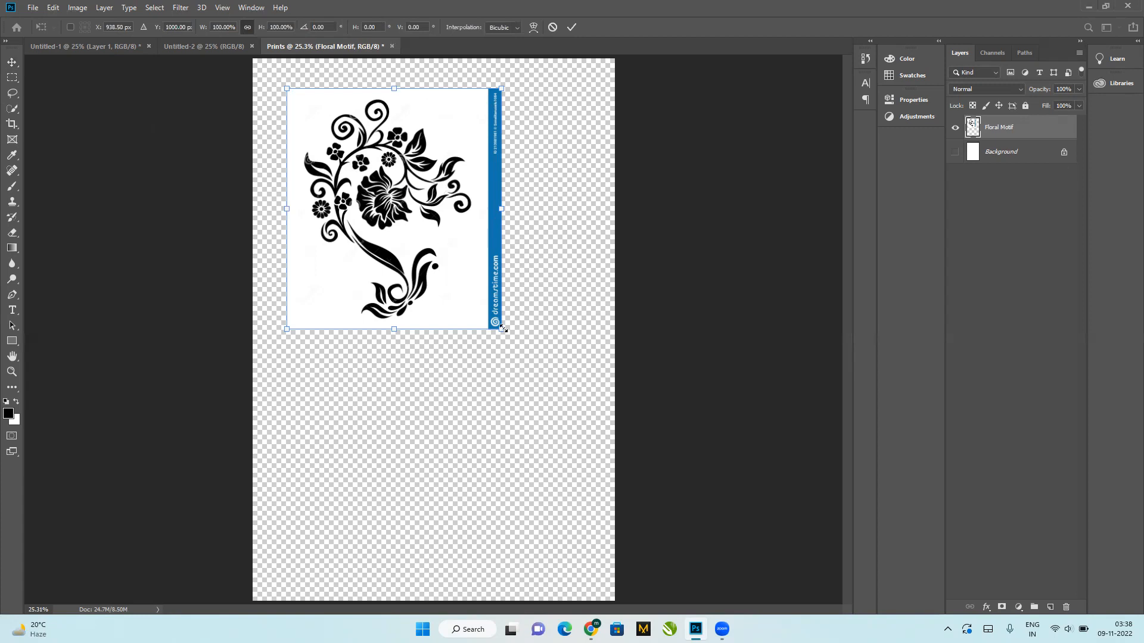
left_click_drag(502, 328, 528, 477)
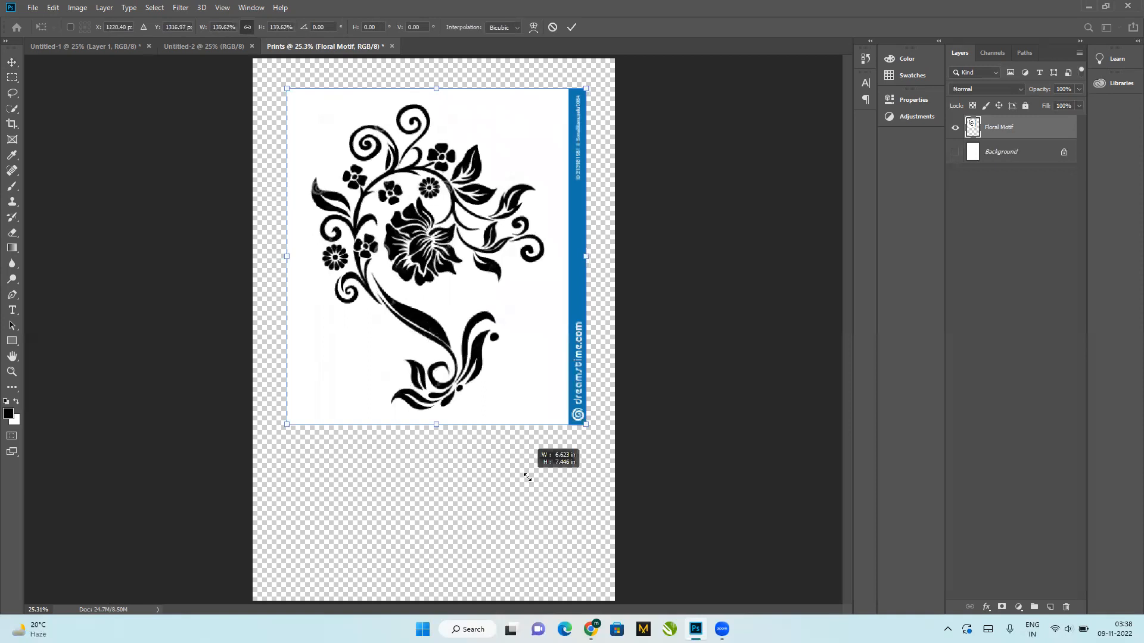
right_click(528, 477)
left_click(372, 503)
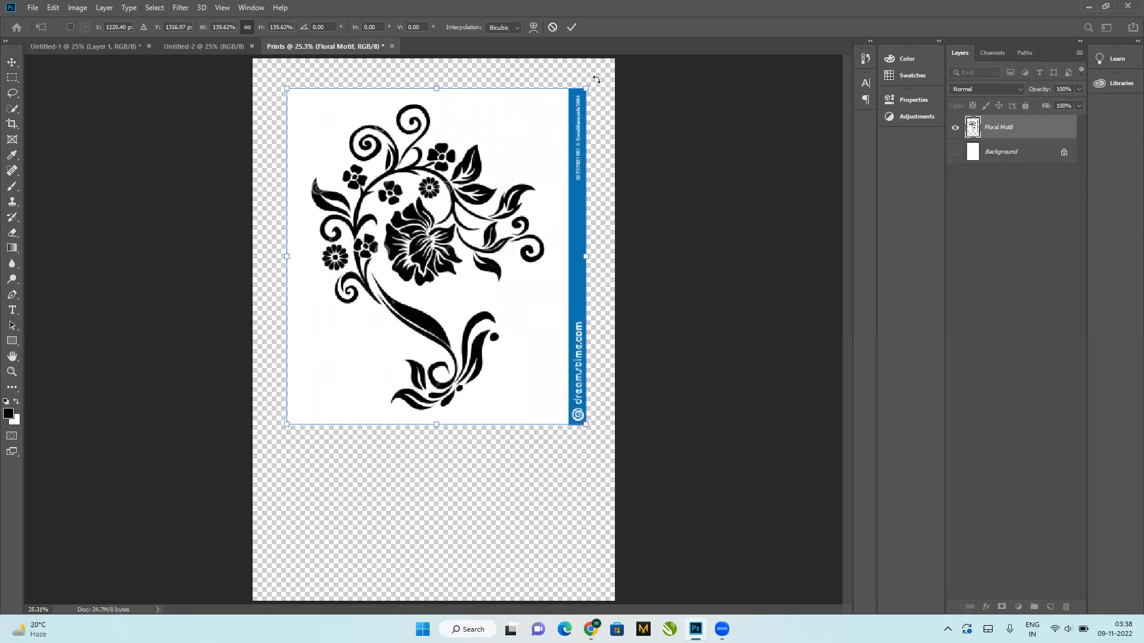
Step: Rotate the motif freehand about a quarter turn clockwise, then set its rotation angle to exactly 45°
left_click_drag(595, 78, 528, 345)
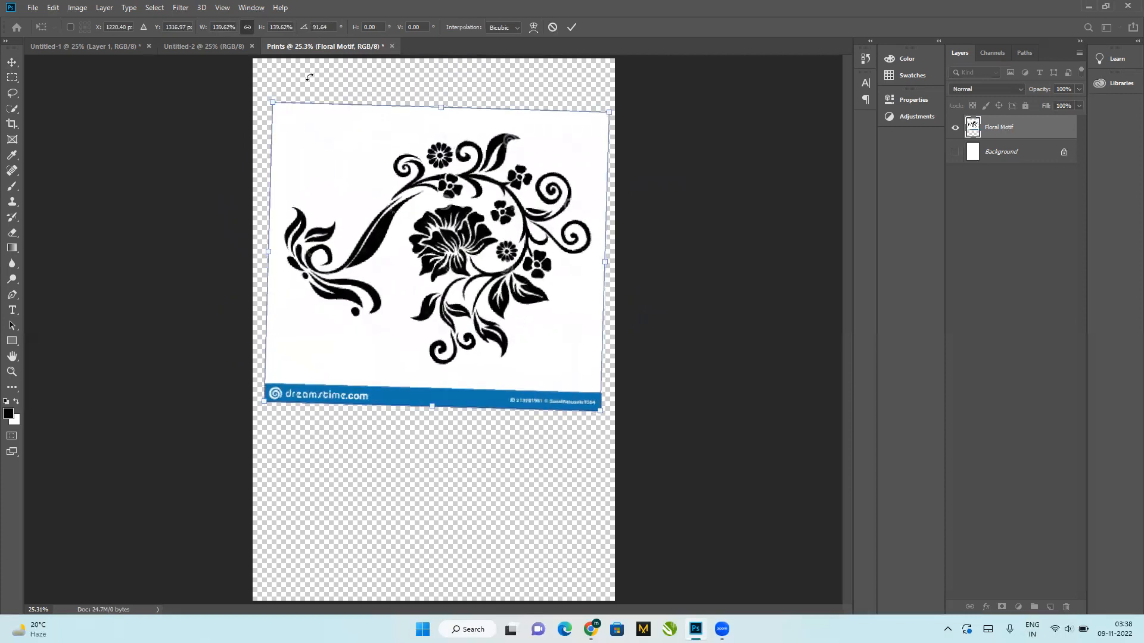
left_click(305, 29)
type("45")
key("Return")
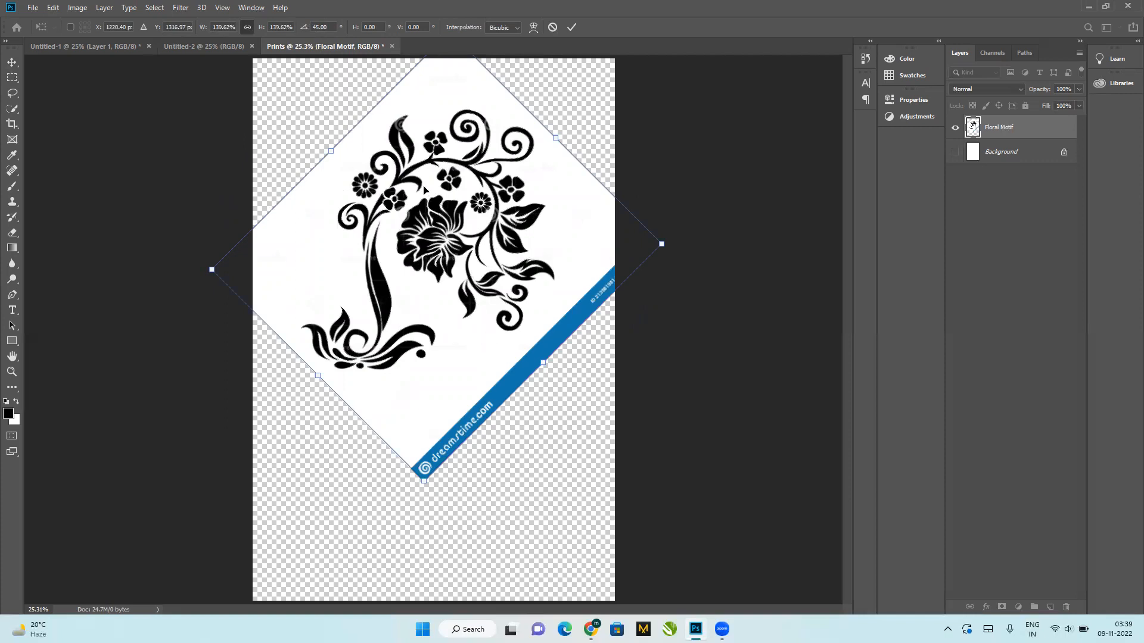
Step: Flip the motif repeatedly with Flip Horizontal and once with Flip Vertical, then apply the transformation
right_click(424, 167)
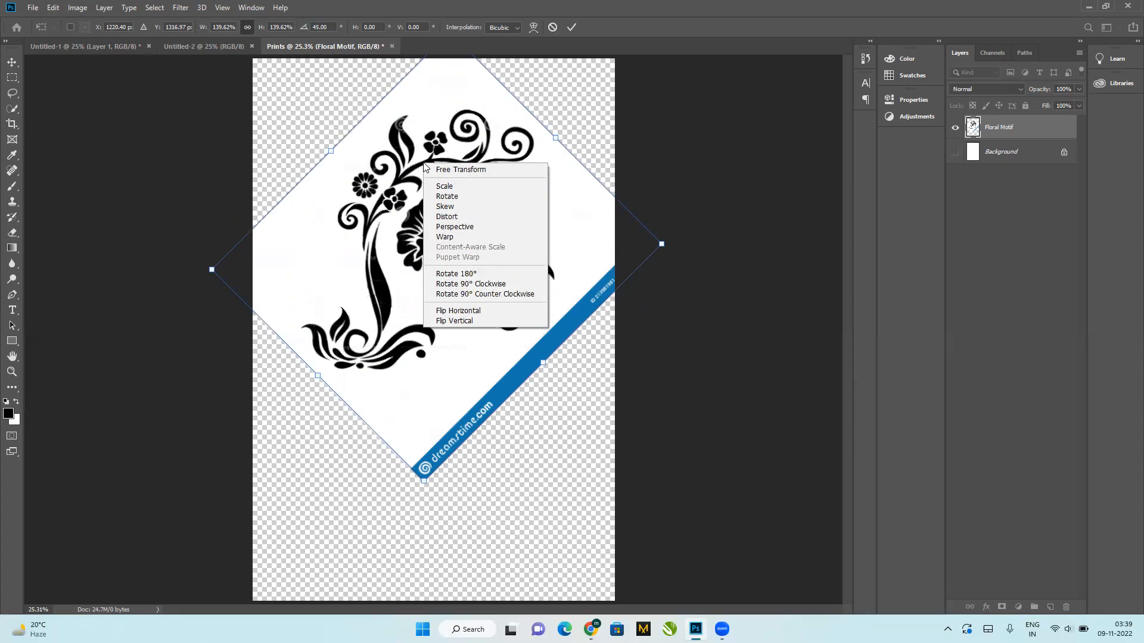
left_click(473, 310)
right_click(429, 205)
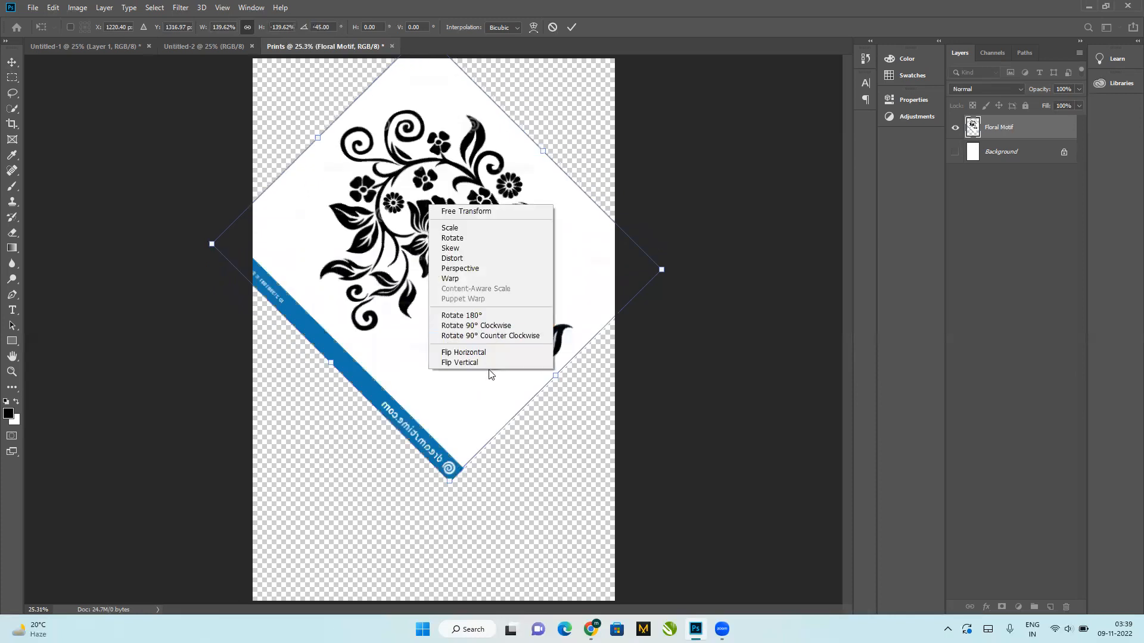
left_click(486, 364)
right_click(450, 231)
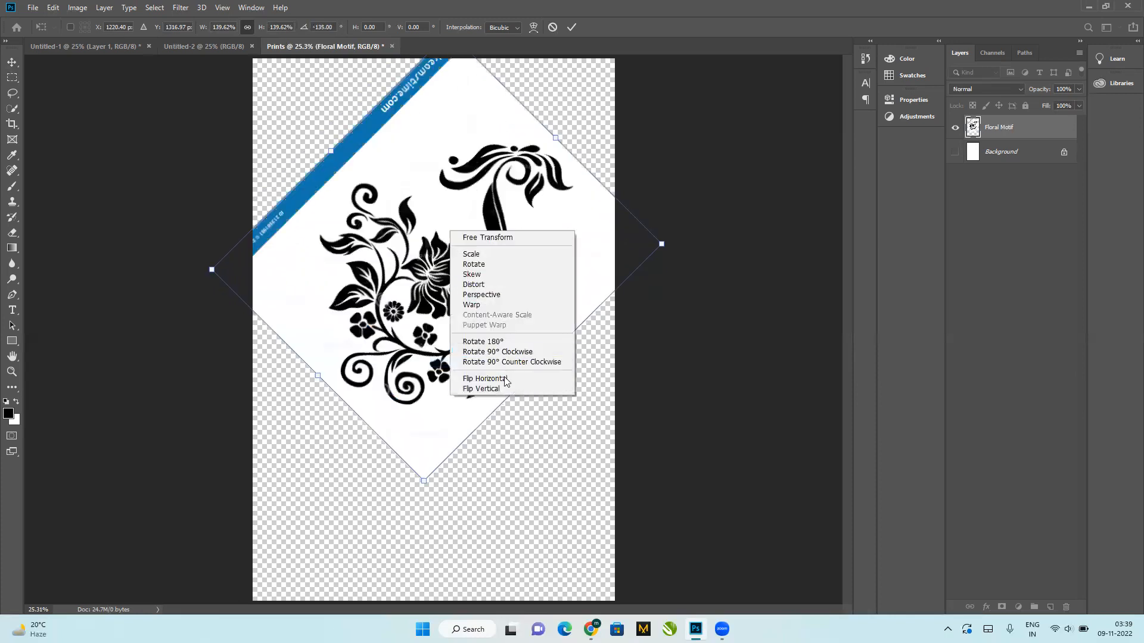
left_click(504, 379)
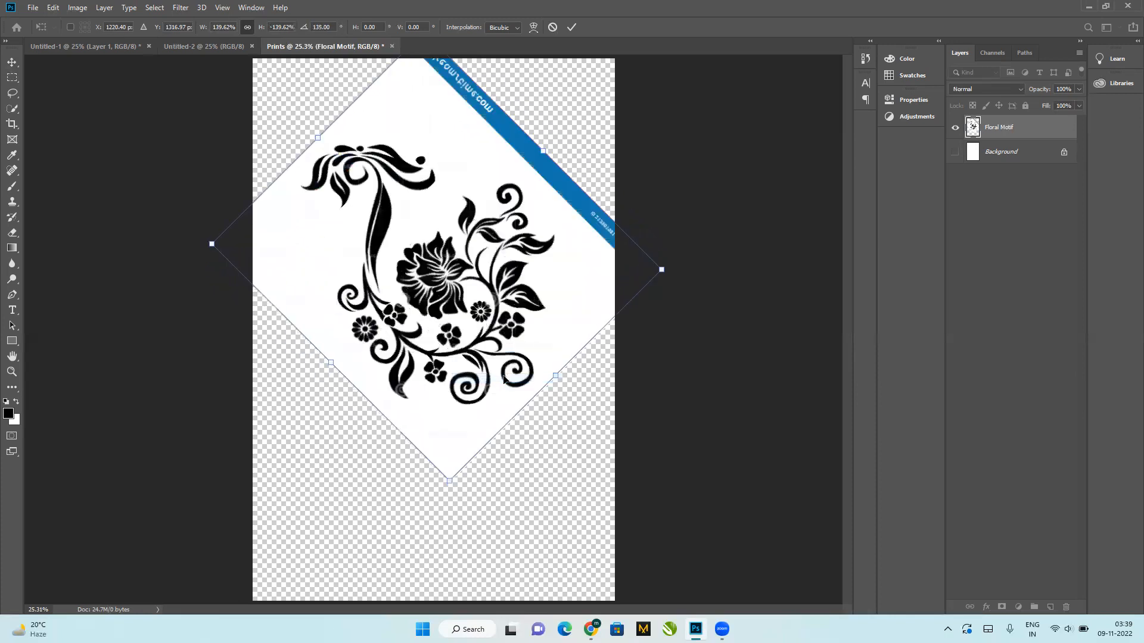
right_click(459, 216)
left_click(494, 363)
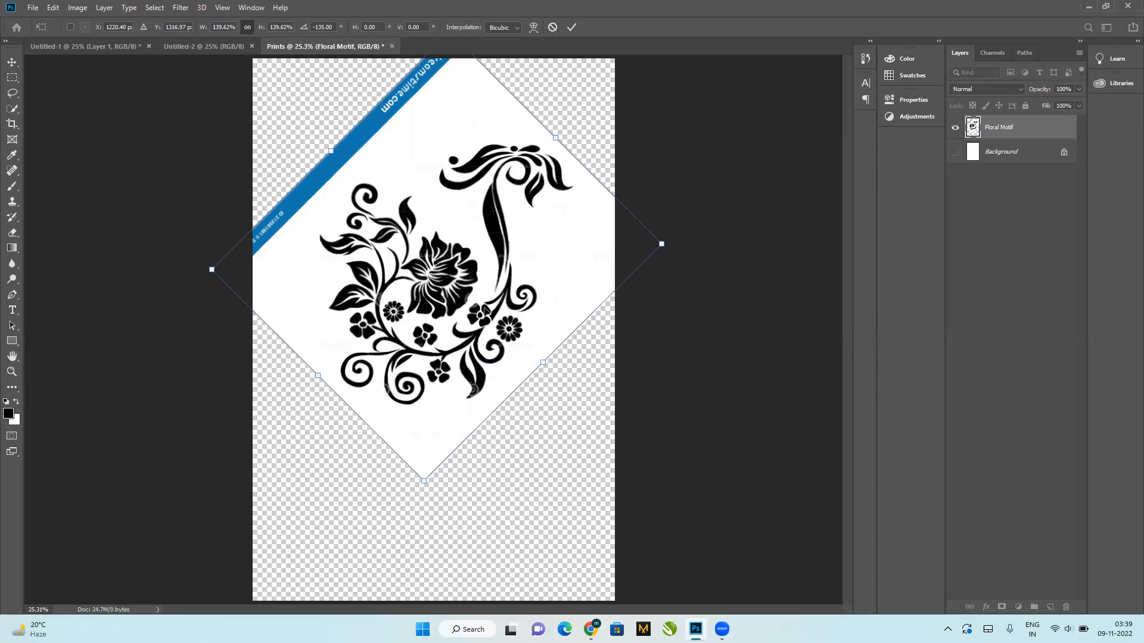
key("Return")
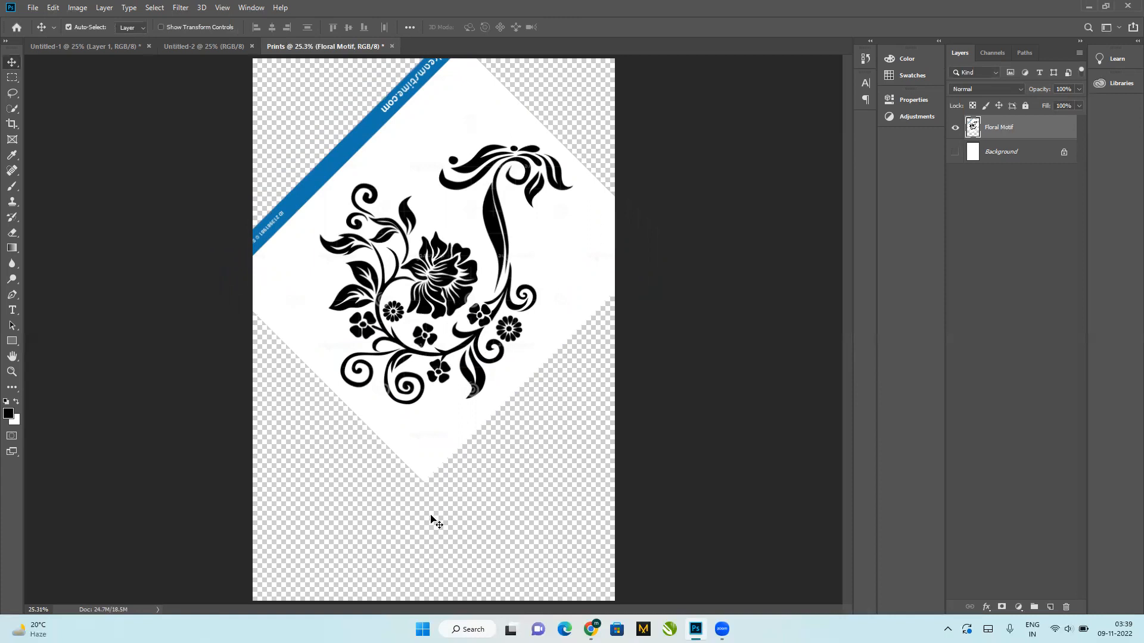
right_click(431, 197)
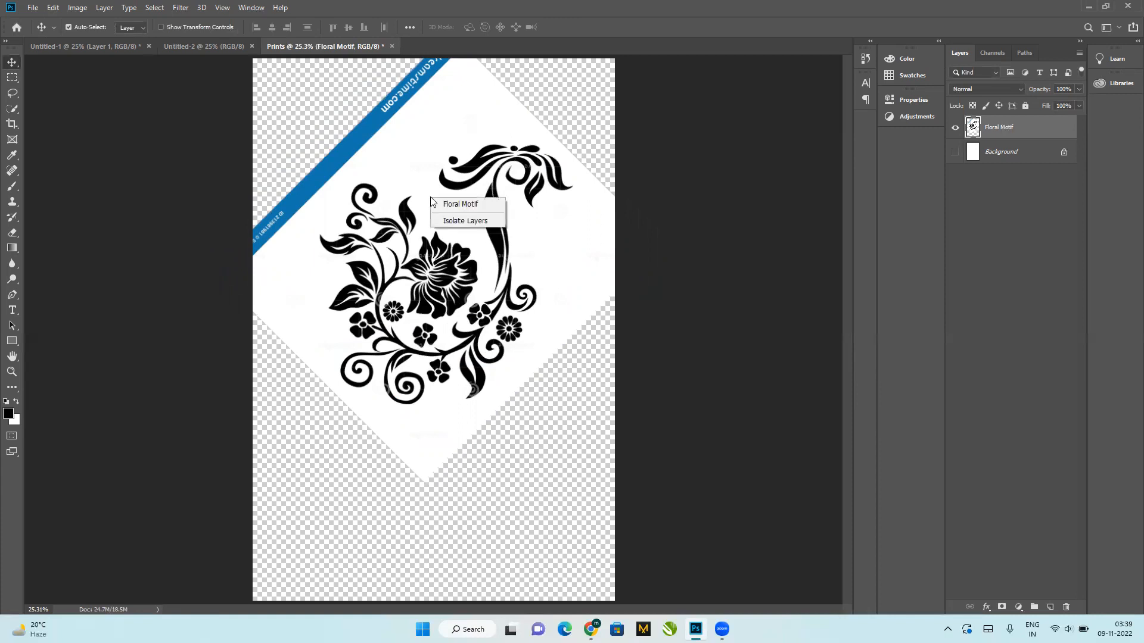
right_click(380, 267)
left_click(394, 409)
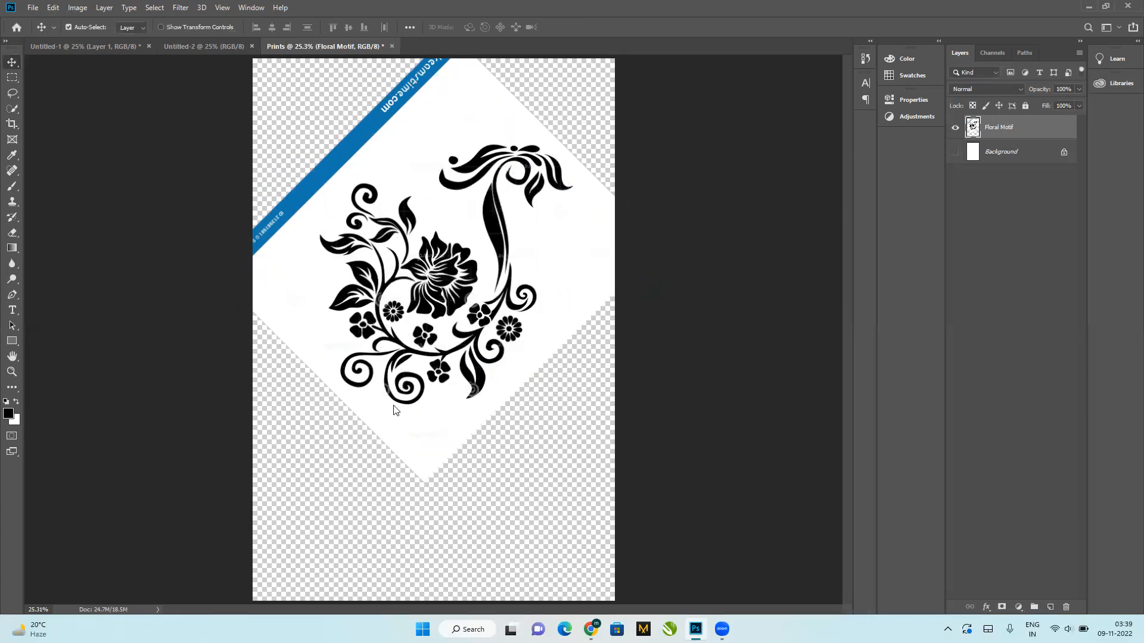
right_click(415, 207)
left_click(439, 436)
Step: Rotate the Floral Motif layer freehand roughly a quarter turn counterclockwise with Free Transform and apply it
key("ctrl+t")
right_click(454, 293)
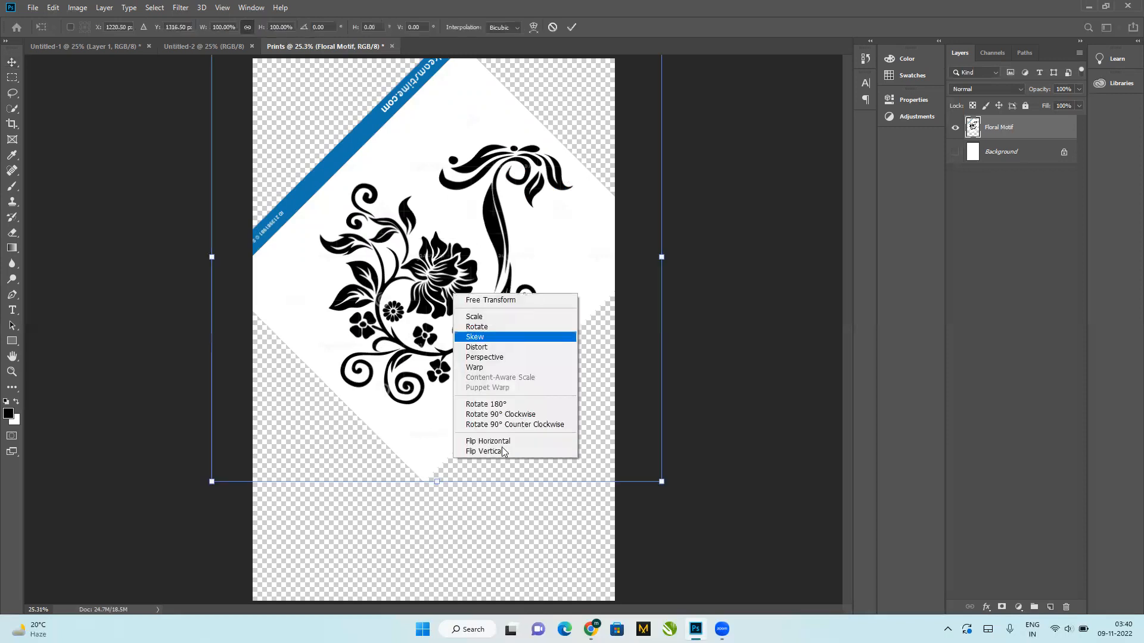
left_click(457, 524)
left_click_drag(667, 497, 628, 134)
key("Return")
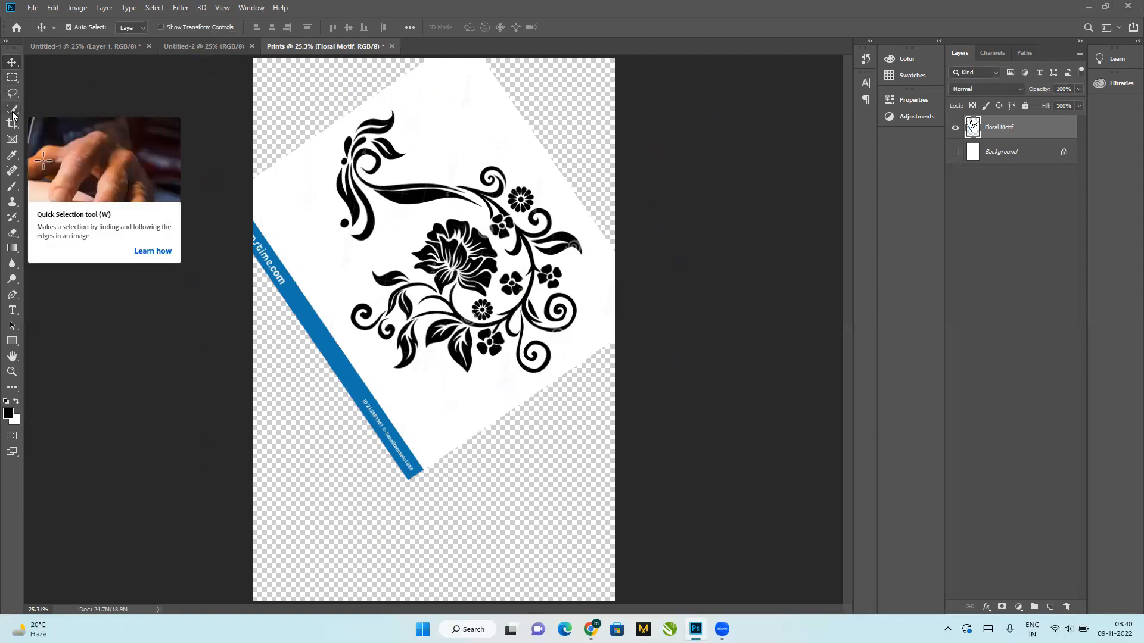
Step: Draw several rectangular marquee selections over the motif and fill the last one, over its upper-right part, with the white background colour
left_click(11, 80)
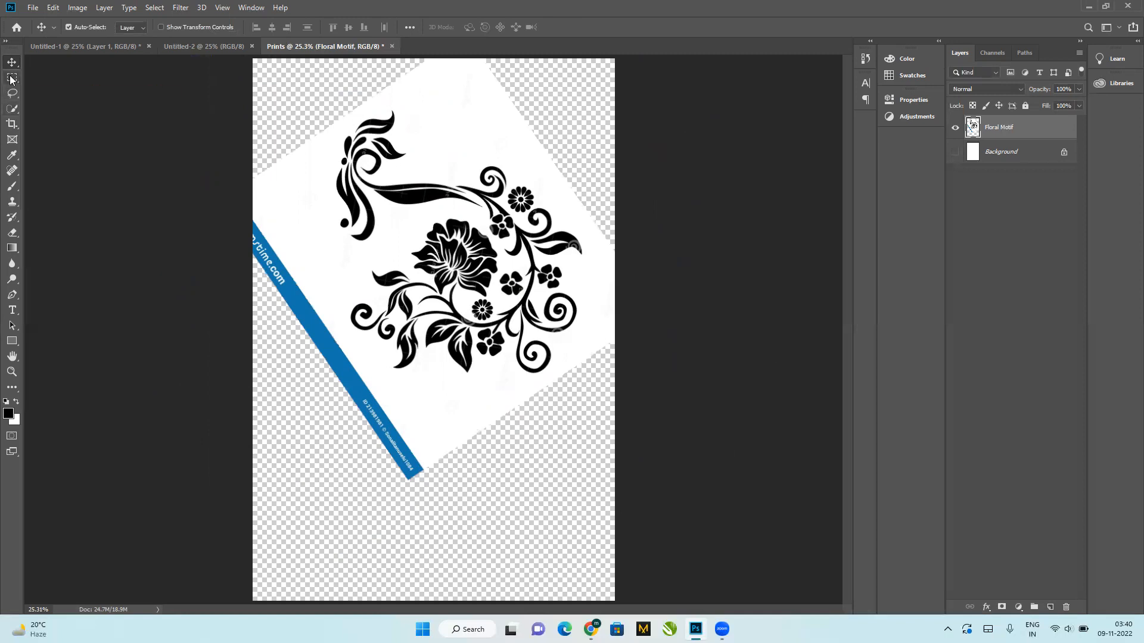
left_click_drag(377, 114, 490, 253)
left_click_drag(308, 171, 445, 355)
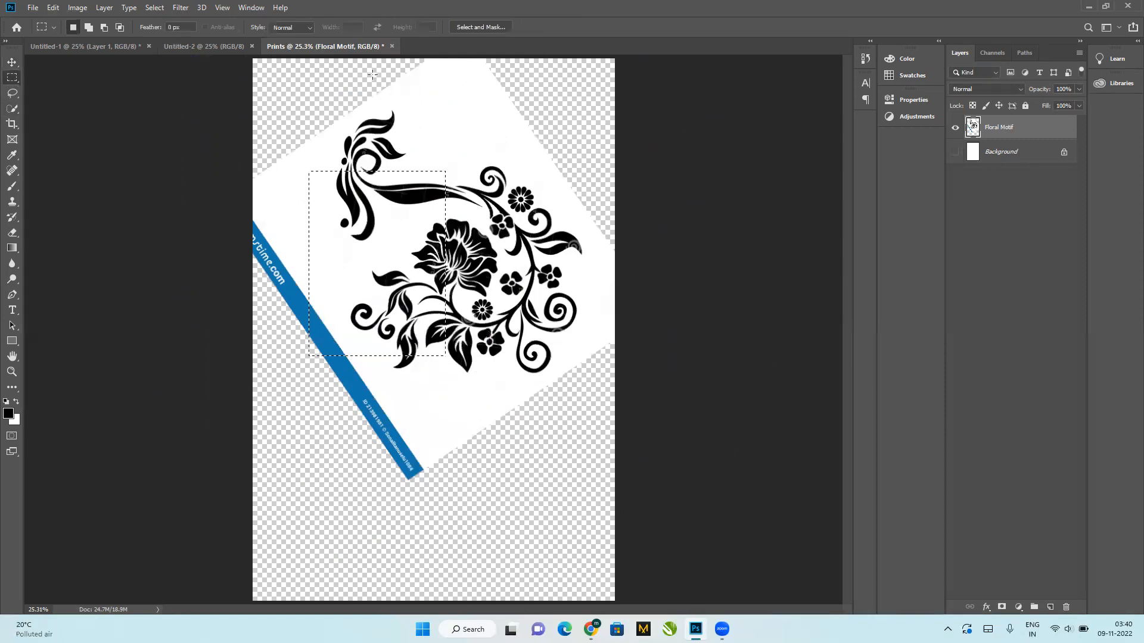
left_click_drag(386, 90, 495, 245)
left_click_drag(314, 150, 441, 326)
left_click_drag(413, 252, 470, 348)
left_click_drag(321, 90, 435, 234)
left_click_drag(572, 117, 420, 290)
key("ctrl+BackSpace")
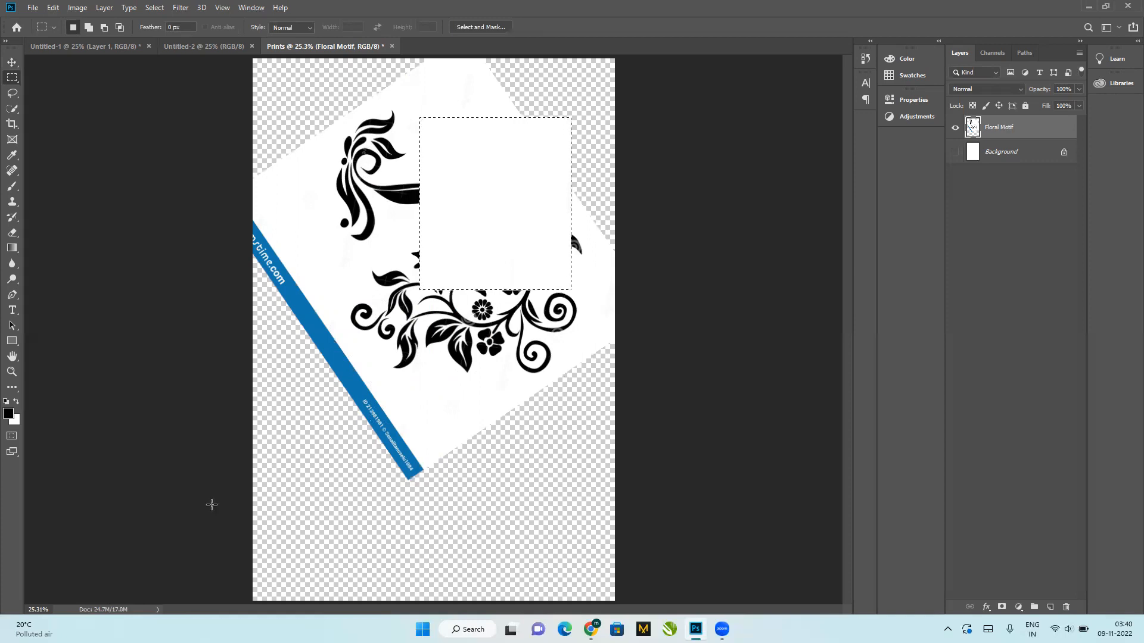
Step: Set the background colour to a light pink and fill the rectangular selection with it
left_click(16, 423)
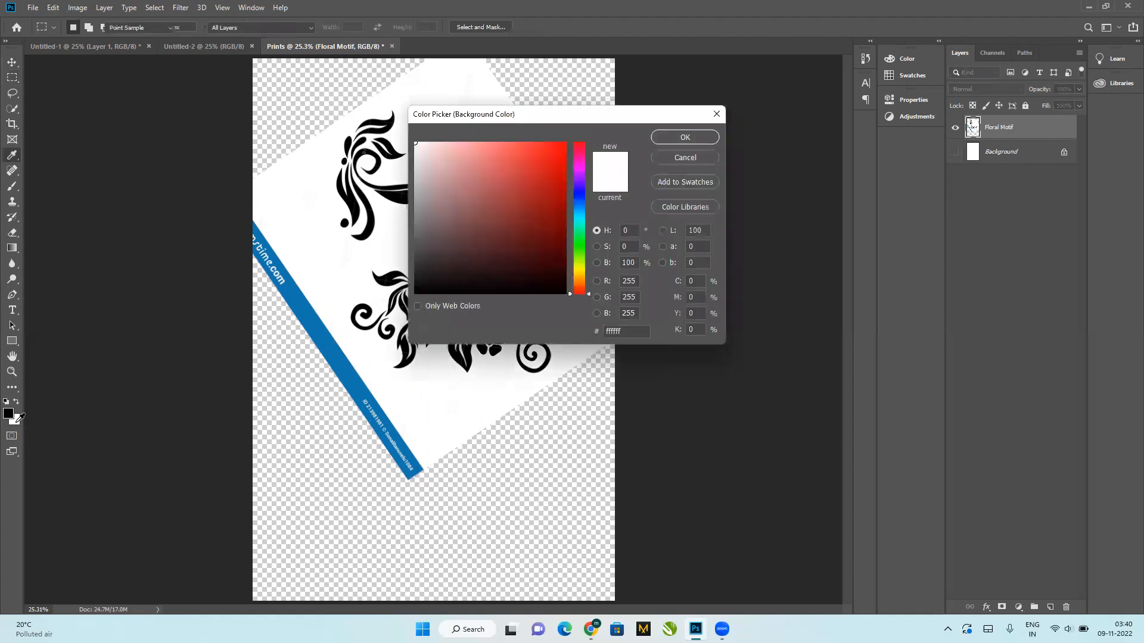
left_click(454, 149)
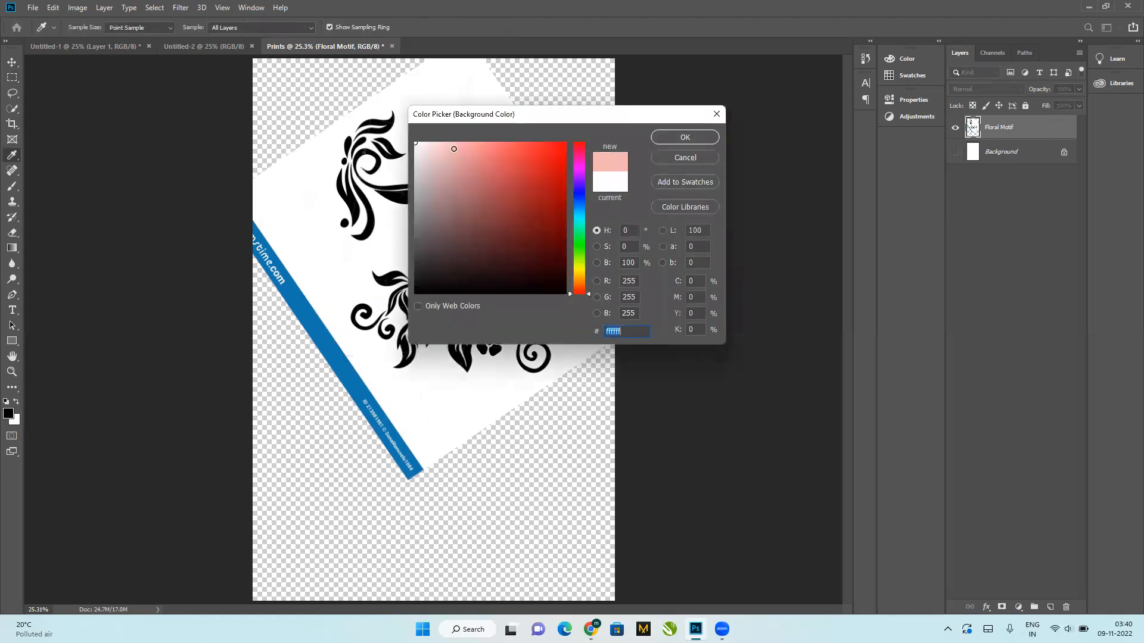
left_click(682, 138)
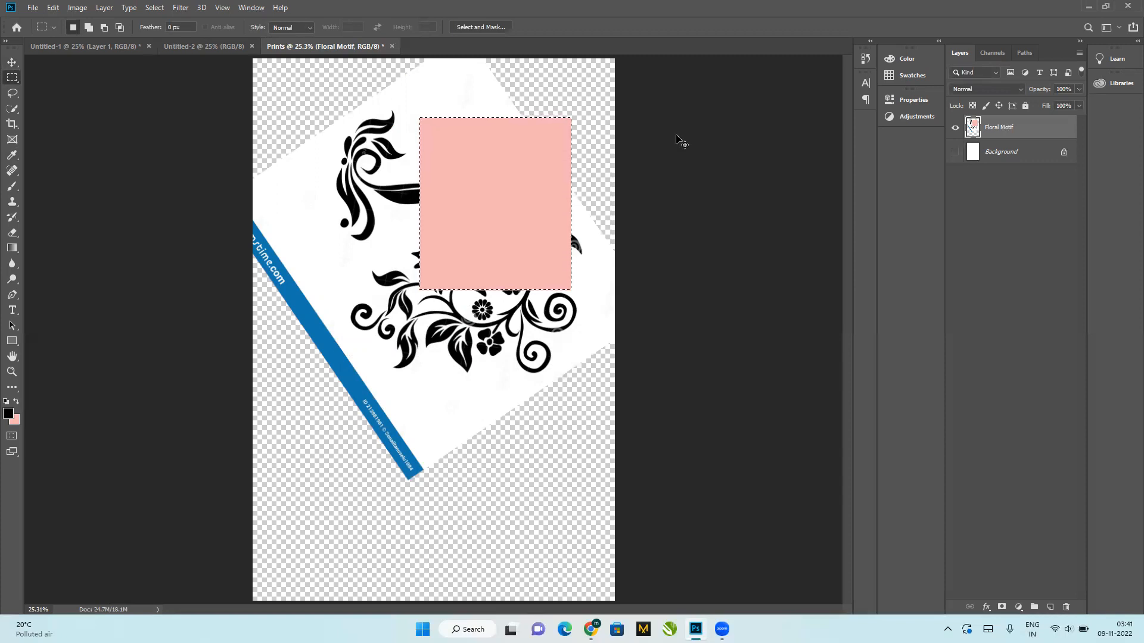
Step: Undo the pink and white fills on the motif and clear the rectangular selection
key("ctrl+z")
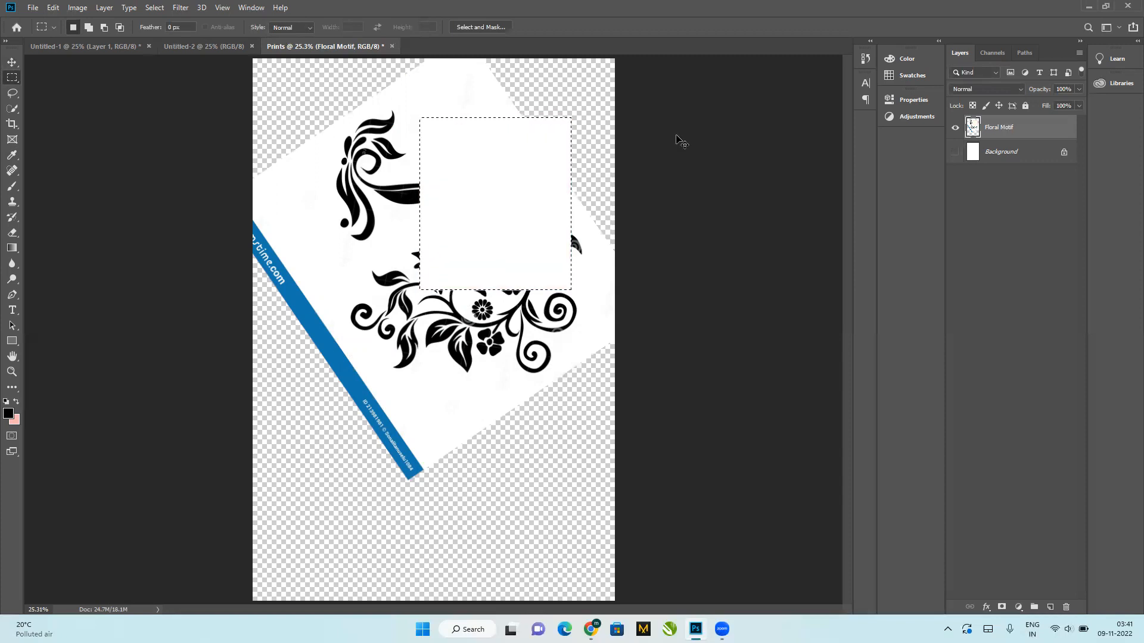
key("ctrl+z")
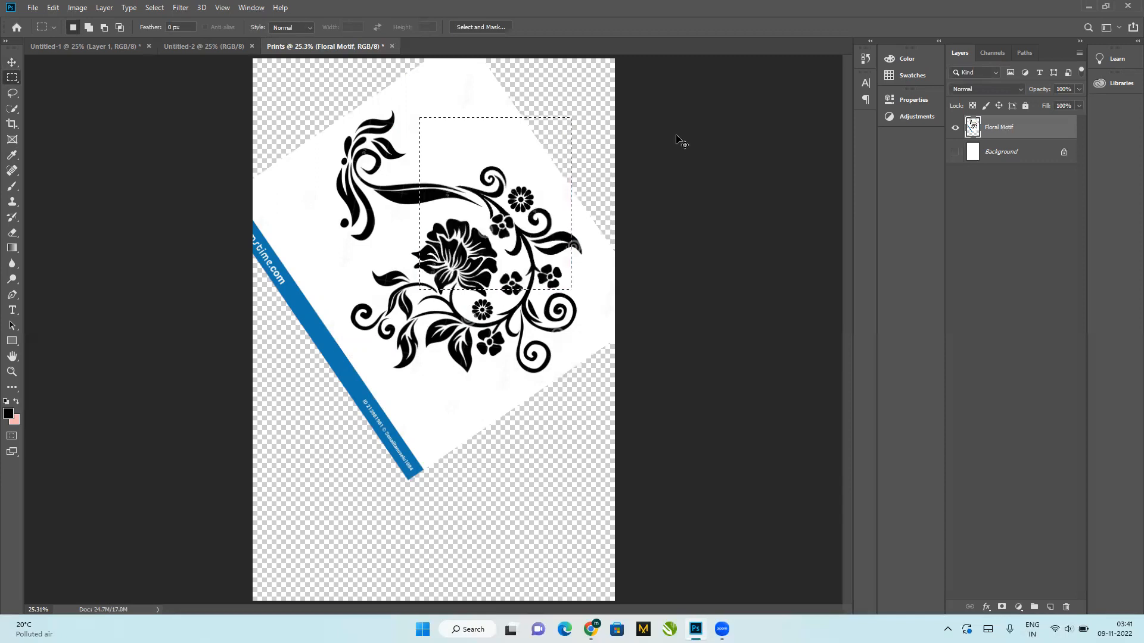
key("ctrl+z")
key("ctrl+d")
Step: Try deleting a rectangular area across the artwork's top edge, undoing the deletion and clearing the selection
left_click_drag(327, 129, 463, 294)
left_click_drag(484, 93, 535, 198)
left_click_drag(415, 79, 525, 150)
key("Delete")
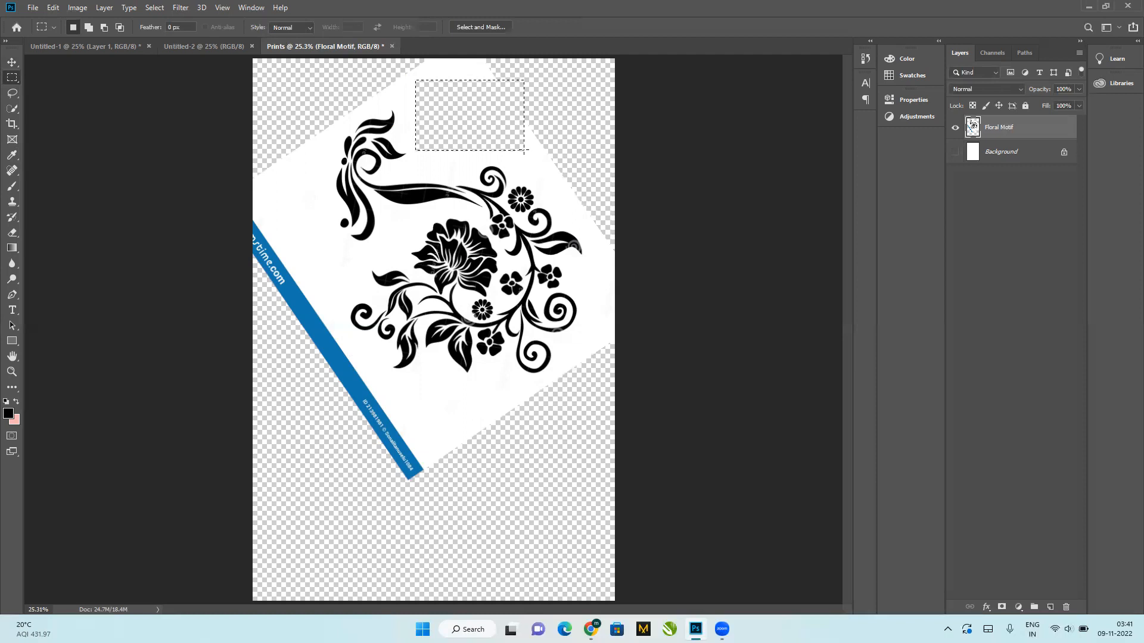
key("ctrl+z")
left_click(523, 150)
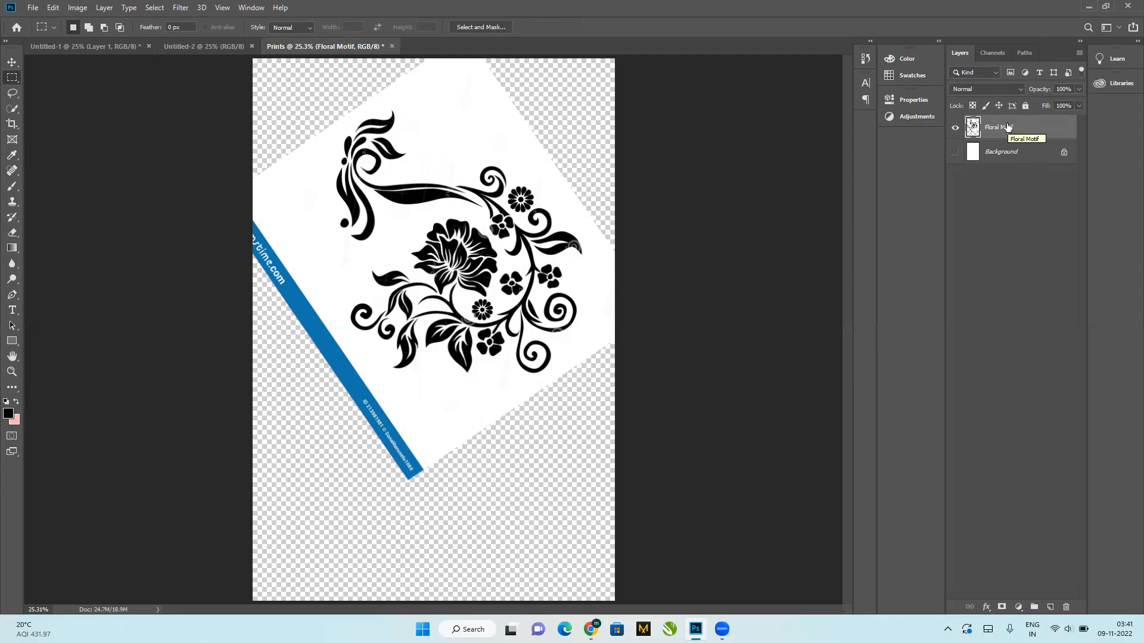
Step: Try deleting a rectangular area from the upper part of the Floral Motif layer, undoing the deletion and clearing the selection
left_click(995, 153)
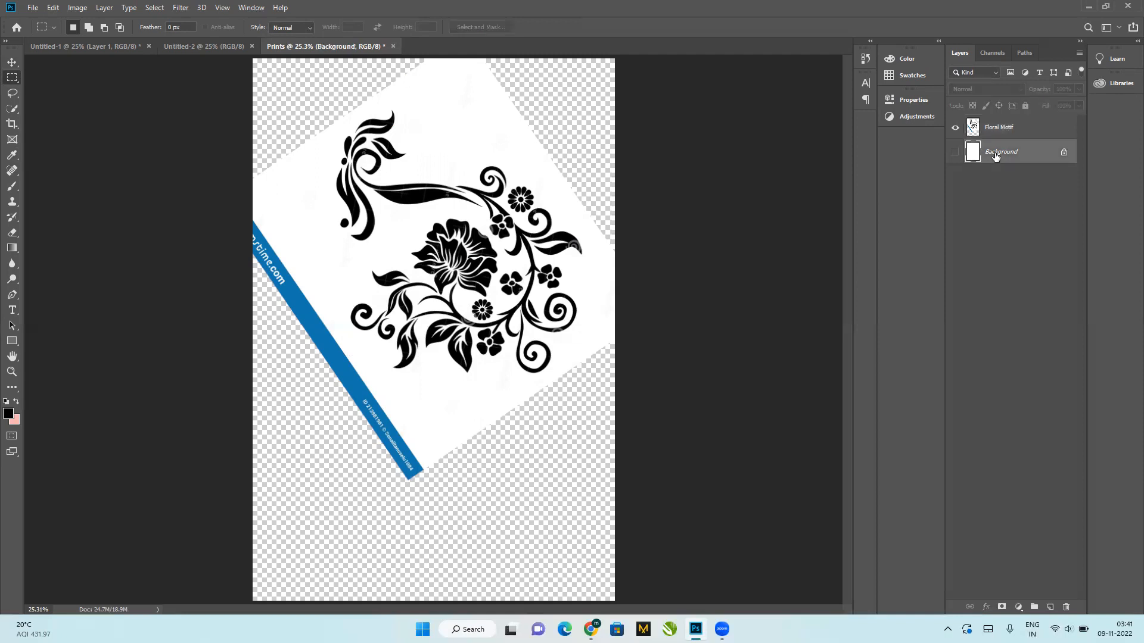
left_click_drag(432, 87, 523, 155)
left_click(1024, 130)
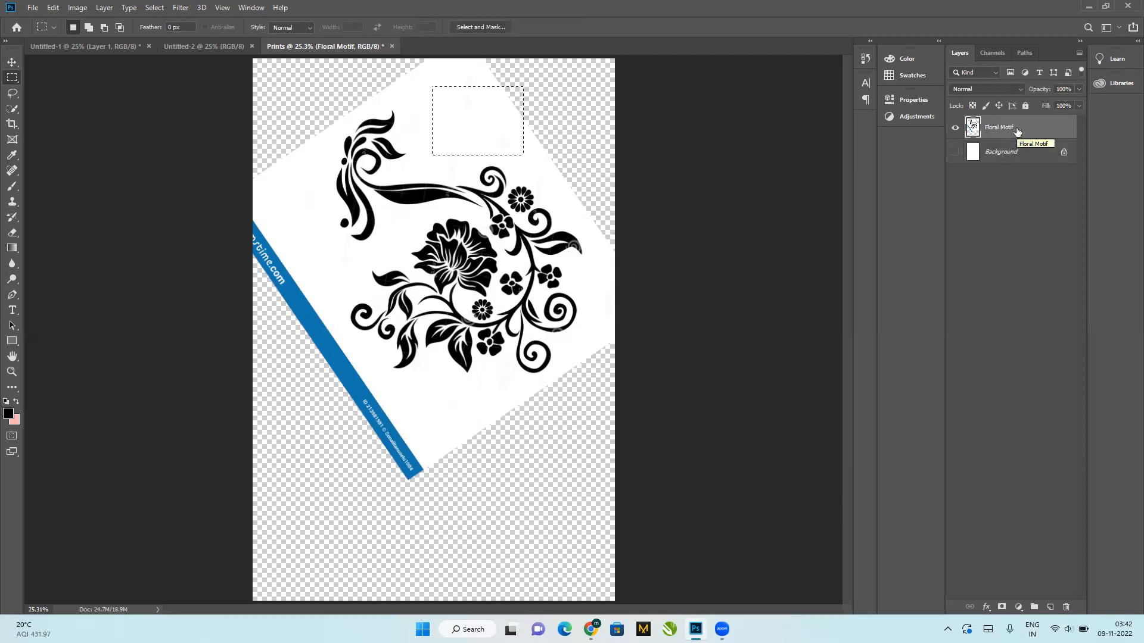
key("Delete")
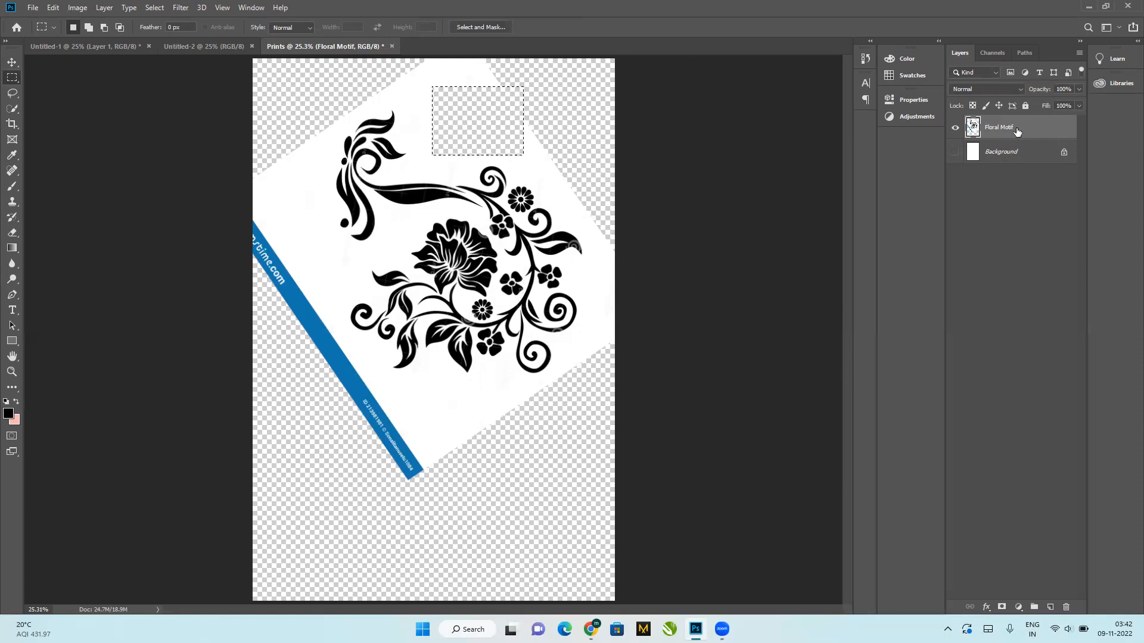
key("ctrl+z")
key("ctrl+d")
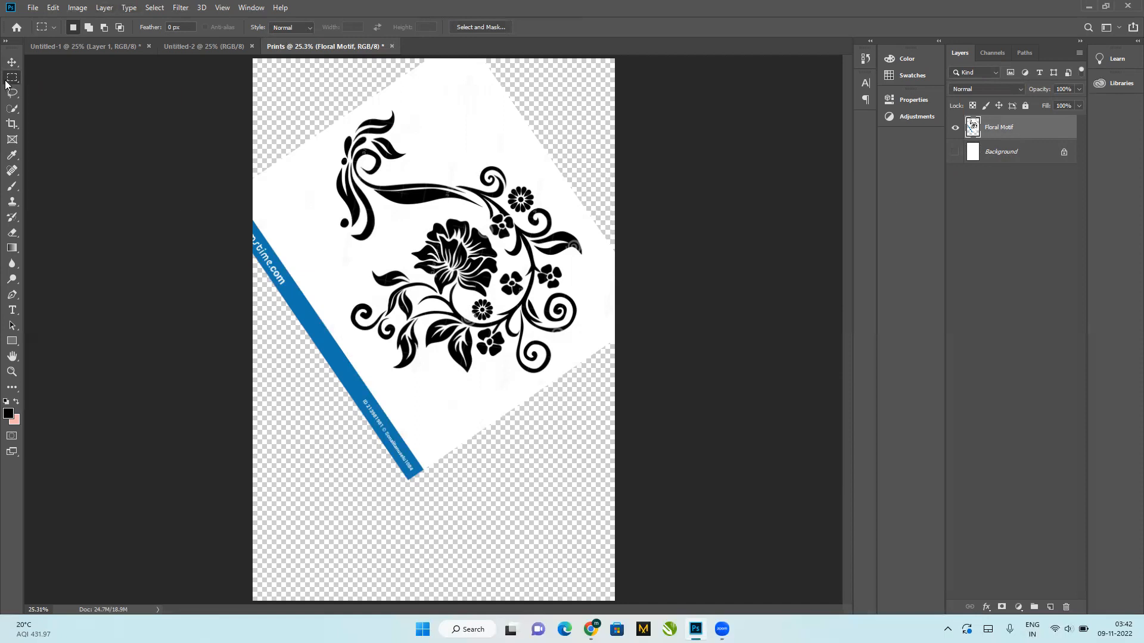
Step: Draw a series of separate rectangular marquee selections around the motif, ending with a small one beside its upper-left flower
left_click_drag(425, 70, 575, 173)
left_click_drag(282, 79, 331, 152)
left_click_drag(434, 96, 514, 163)
left_click_drag(280, 230, 339, 302)
left_click_drag(396, 391, 460, 455)
left_click_drag(442, 85, 524, 143)
left_click_drag(357, 320, 300, 257)
left_click_drag(284, 161, 316, 206)
Step: Add several rectangles around the motif to the existing marquee selection
left_click(88, 27)
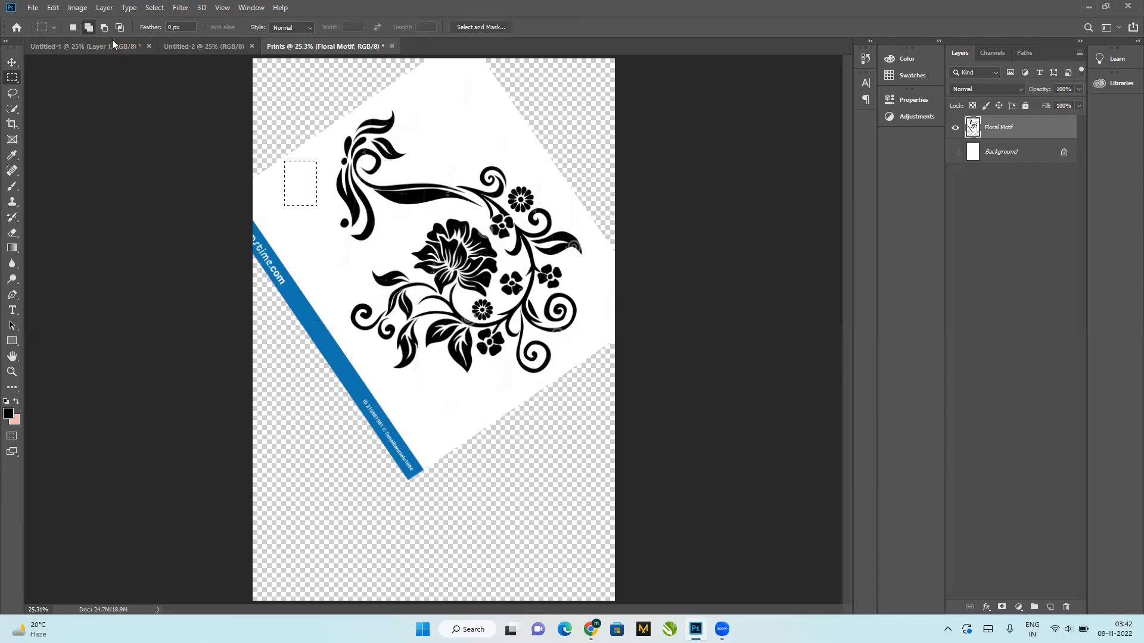
left_click_drag(276, 188, 329, 242)
left_click_drag(426, 110, 484, 155)
left_click_drag(298, 272, 357, 321)
left_click_drag(378, 383, 440, 441)
left_click_drag(420, 386, 490, 473)
left_click_drag(379, 417, 420, 463)
Step: Subtract several rectangles across the motif from the selection and intersect the rest with a rectangle at its upper right
left_click(105, 29)
left_click_drag(541, 137, 570, 453)
left_click_drag(533, 414, 585, 428)
left_click_drag(533, 279, 586, 322)
left_click_drag(492, 74, 551, 145)
left_click_drag(321, 179, 433, 260)
left_click_drag(336, 264, 587, 404)
left_click_drag(458, 164, 507, 191)
left_click(120, 28)
left_click_drag(491, 129, 567, 180)
Step: Build a new selection over the motif's lower-left part from added and subtracted rectangles, cut it out and clear the selection
left_click(73, 28)
left_click_drag(323, 160, 408, 256)
left_click_drag(444, 383, 352, 289)
left_click(93, 26)
left_click_drag(402, 250, 482, 343)
left_click_drag(337, 231, 457, 299)
left_click(104, 27)
left_click_drag(324, 199, 532, 258)
key("ctrl+x")
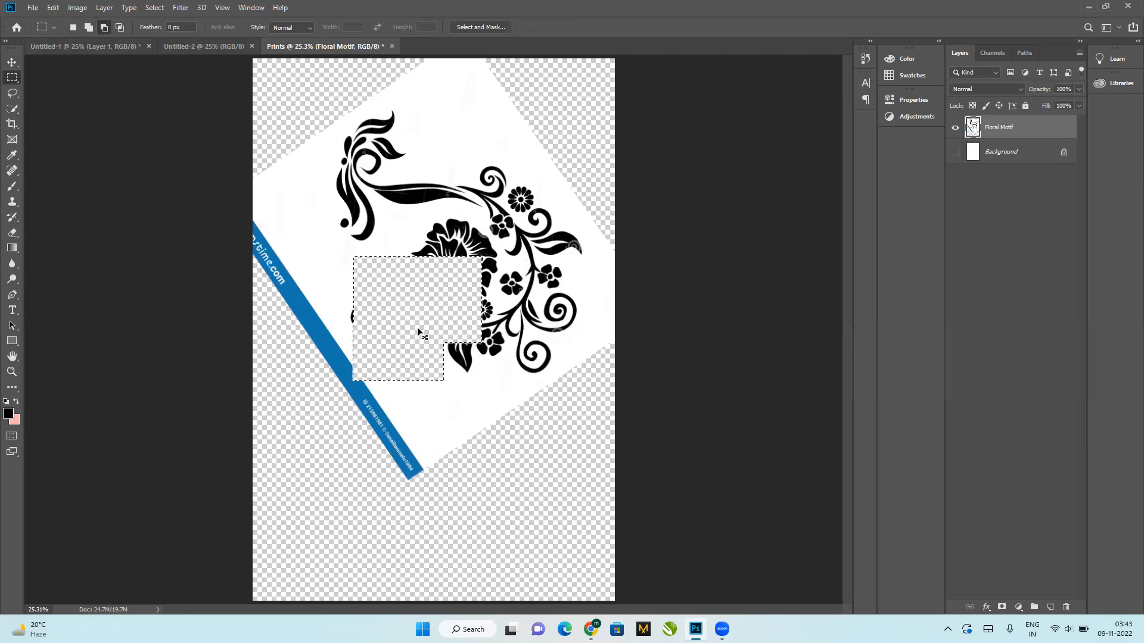
key("ctrl+d")
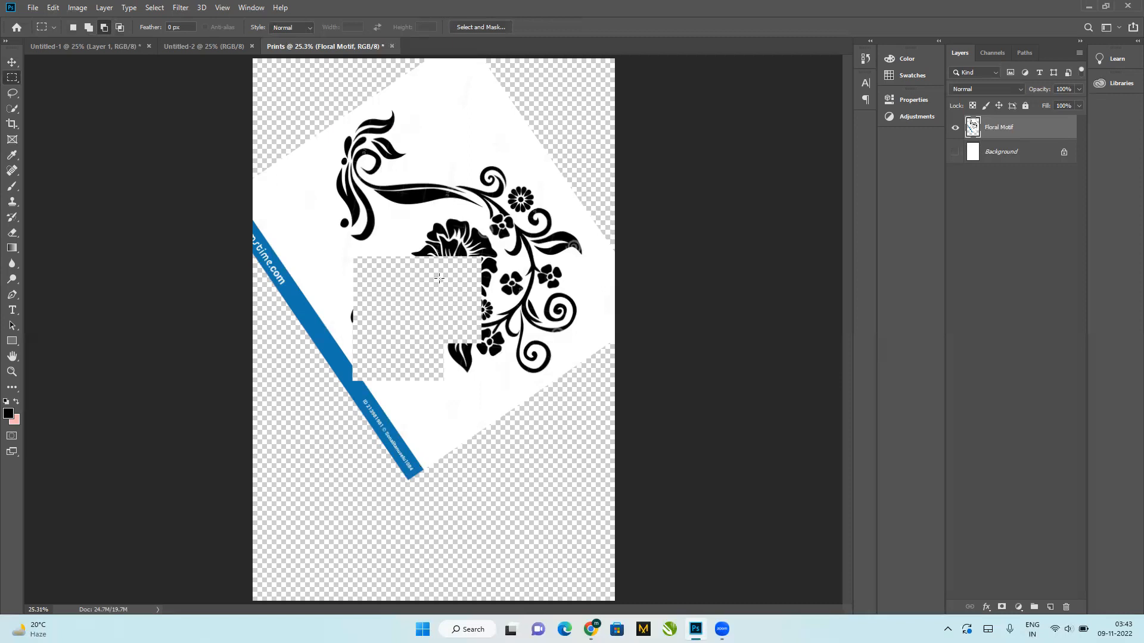
Step: Set the marquee feather to 20 px, delete a rectangular area from the motif's upper part and clear the selection
left_click(184, 24)
type("20")
key("Return")
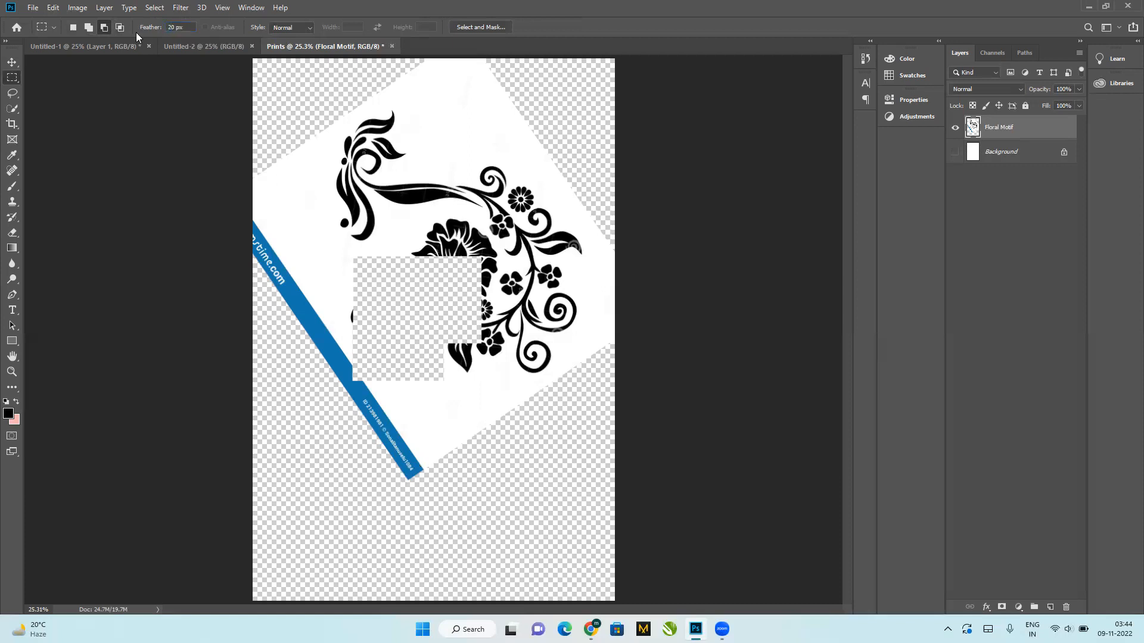
left_click(73, 29)
left_click_drag(399, 111, 506, 215)
key("Delete")
key("ctrl+d")
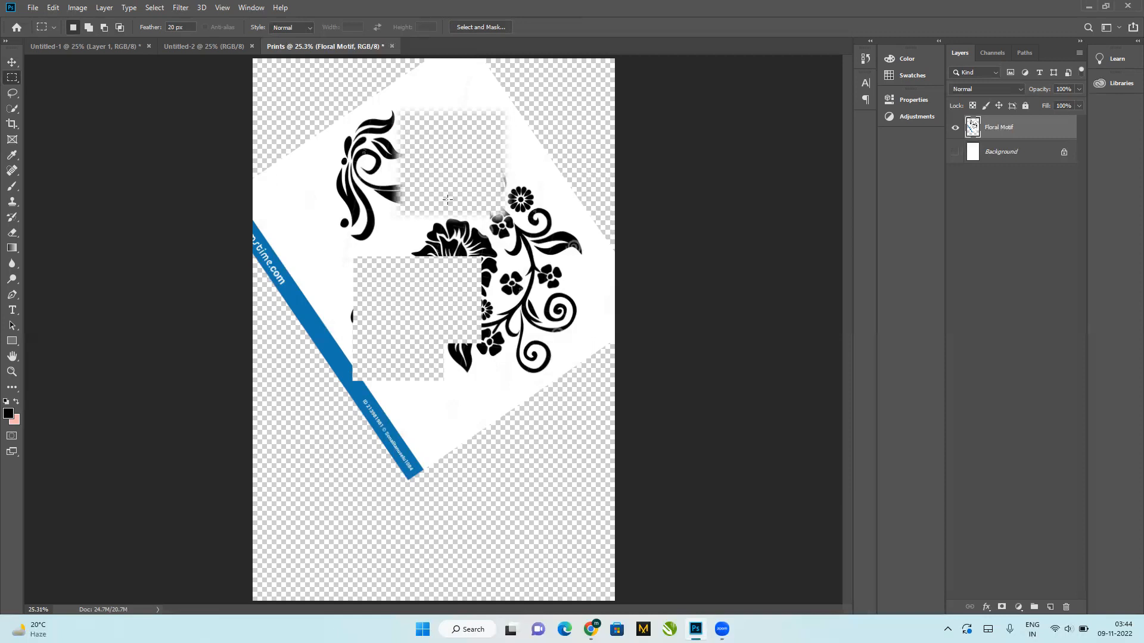
Step: Undo the feathered deletion and the earlier cut on the motif, and set the feather to 0 px
key("ctrl+z")
key("ctrl+z")
key("ctrl+z")
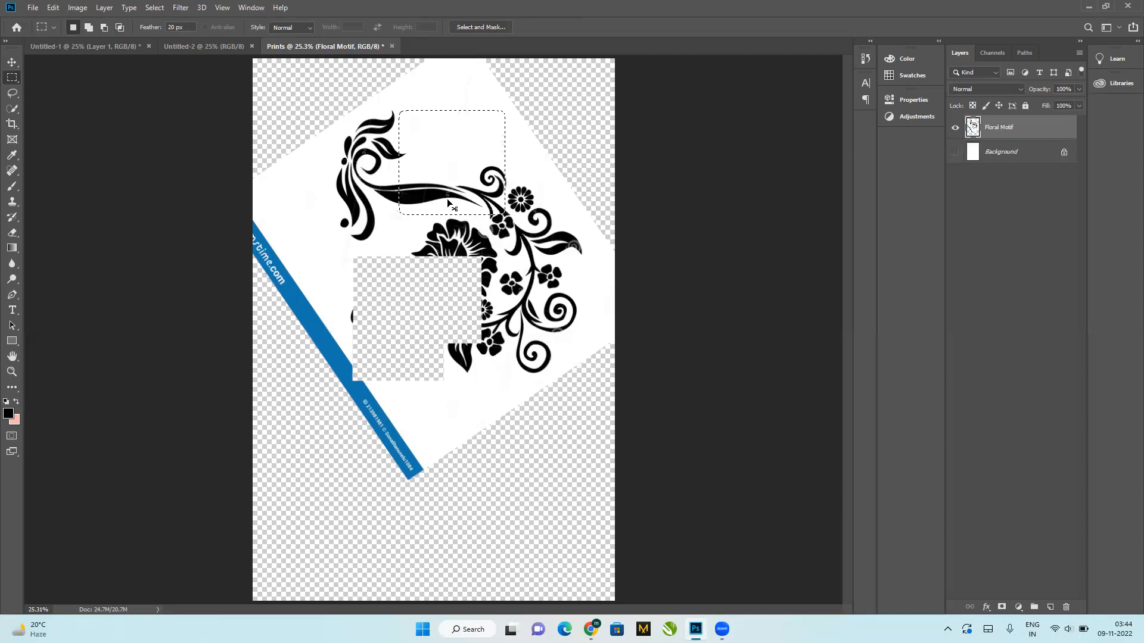
key("ctrl+z")
key("ctrl+z")
left_click(141, 28)
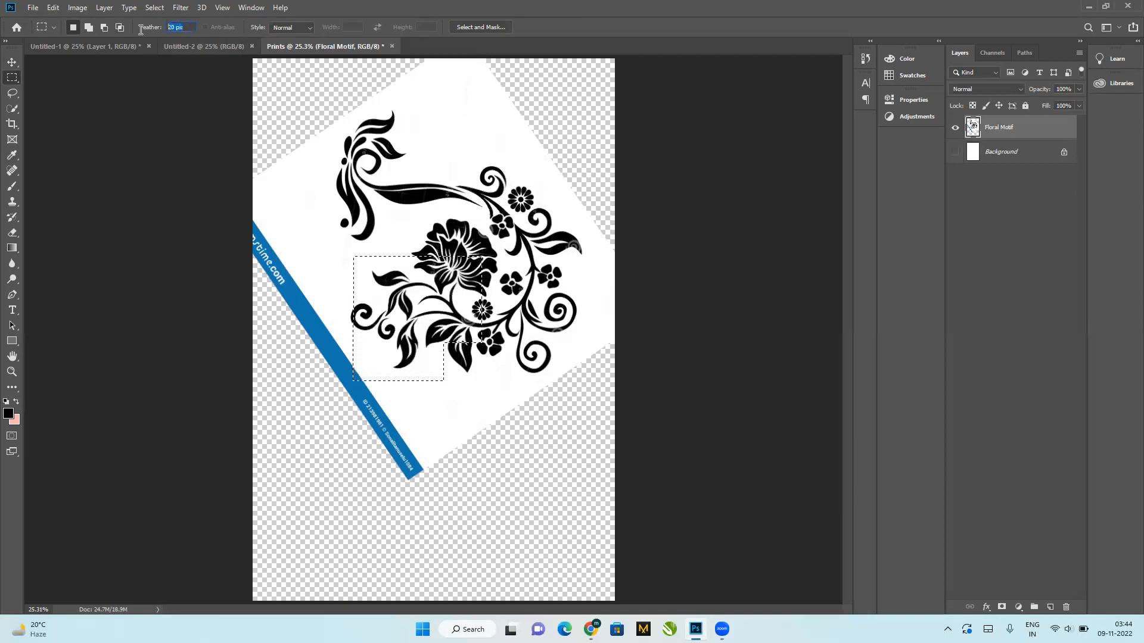
type("0")
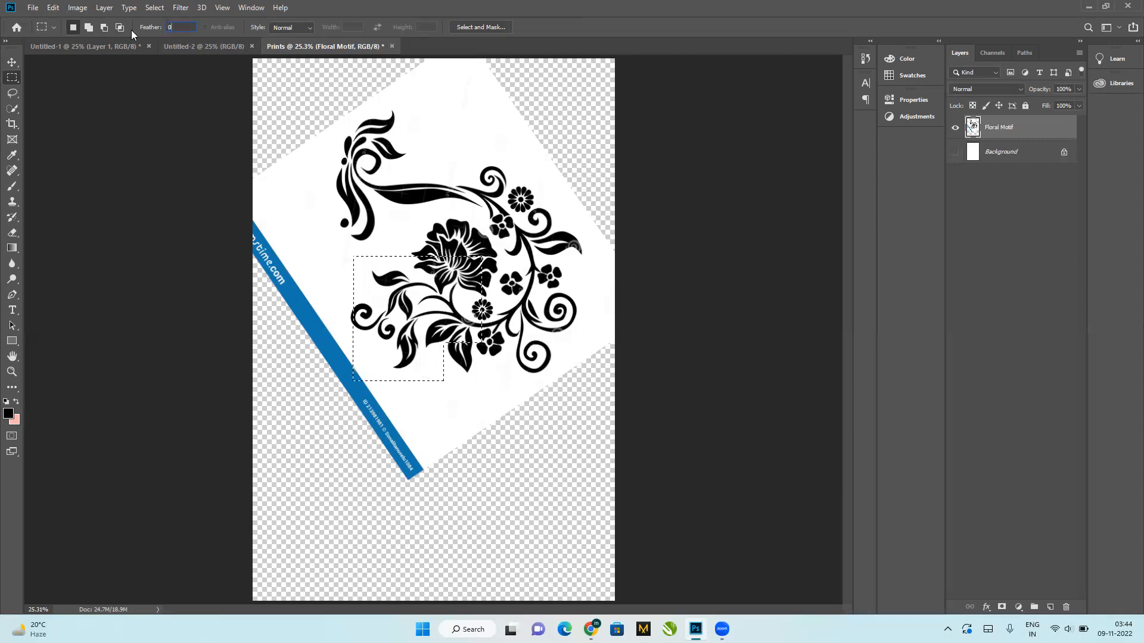
key("Return")
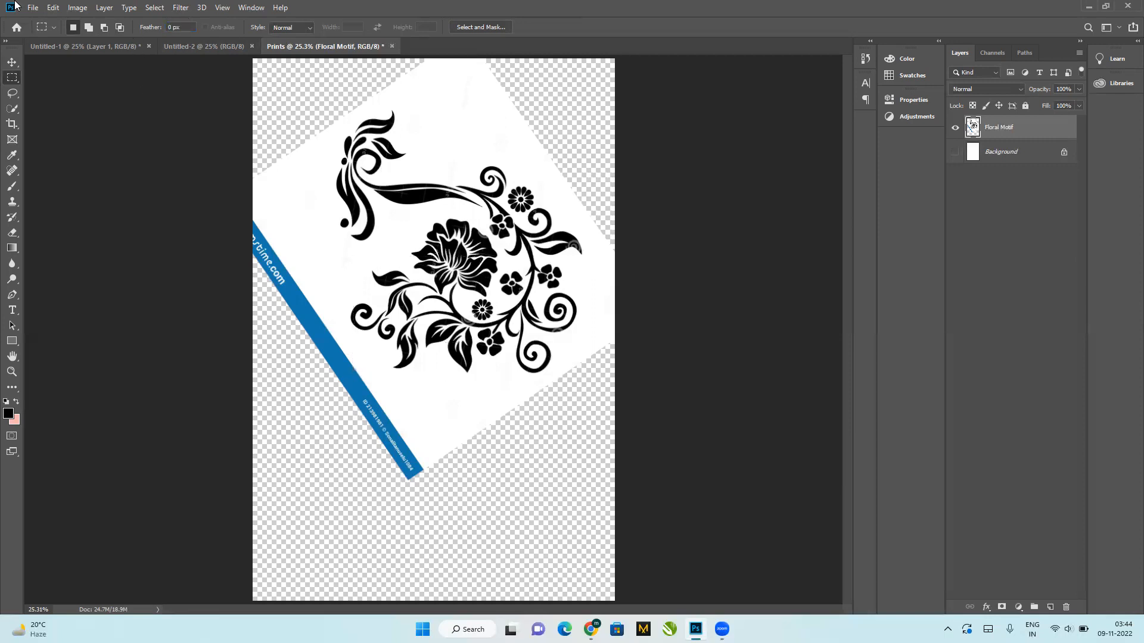
Step: Draw an elliptical marquee over the motif's upper-right part and add a second ellipse around its upper-left flower
right_click(19, 86)
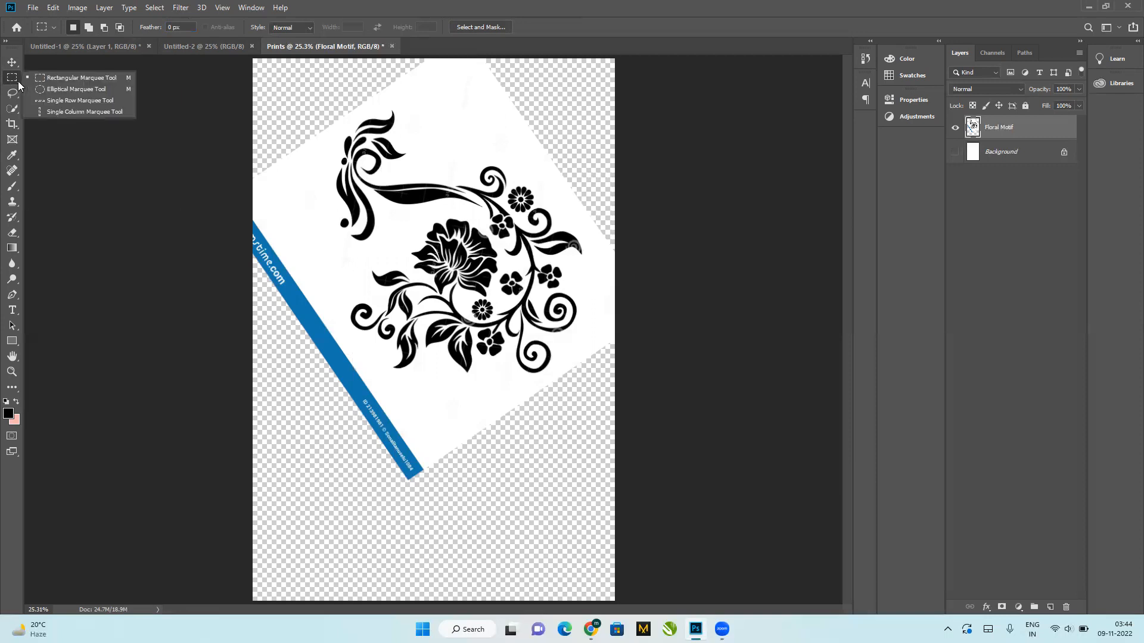
left_click(65, 88)
left_click_drag(320, 150, 426, 287)
right_click(425, 287)
left_click(421, 123)
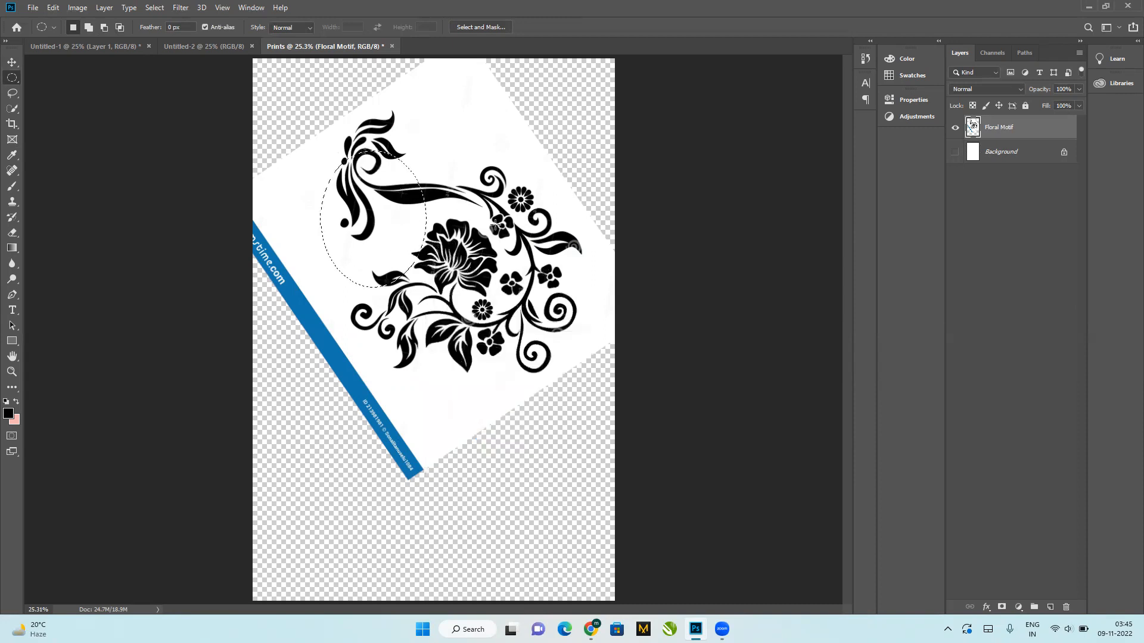
left_click_drag(401, 120, 565, 294)
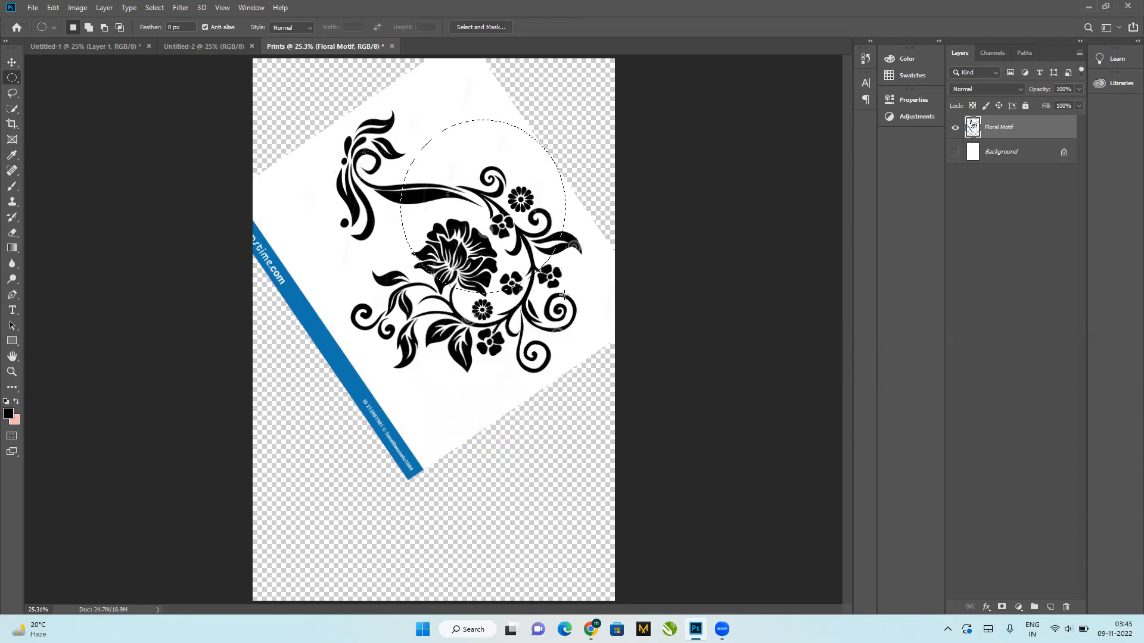
left_click(89, 27)
left_click_drag(328, 145, 353, 101)
left_click_drag(429, 230, 444, 253)
Step: Add rectangular marquees covering the motif's central and lower parts to the elliptical selection
right_click(16, 79)
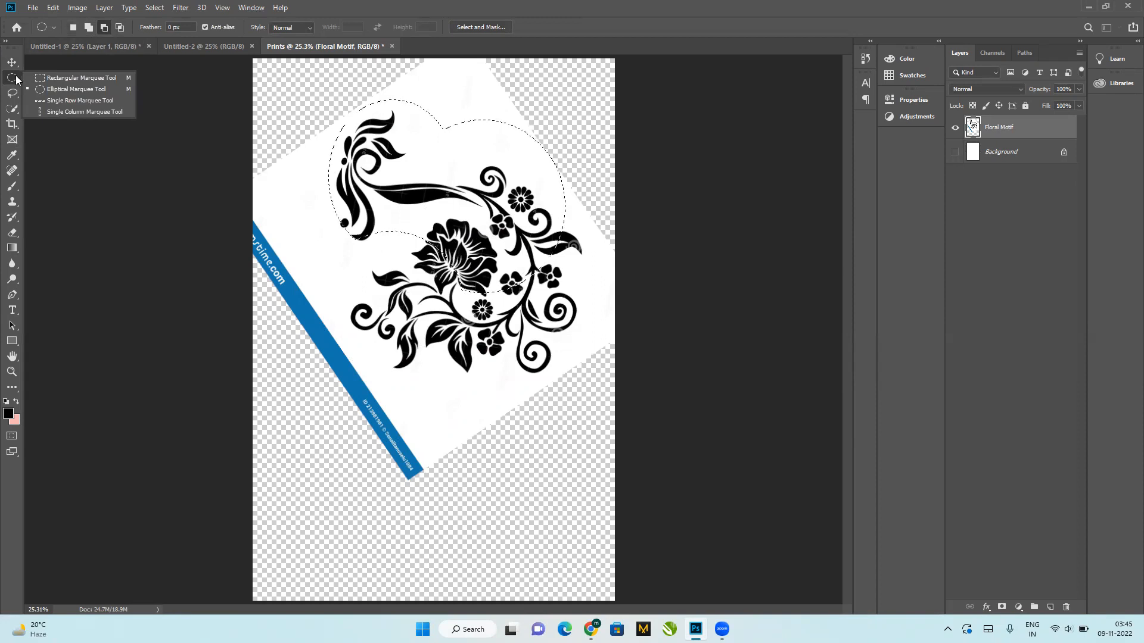
left_click(59, 78)
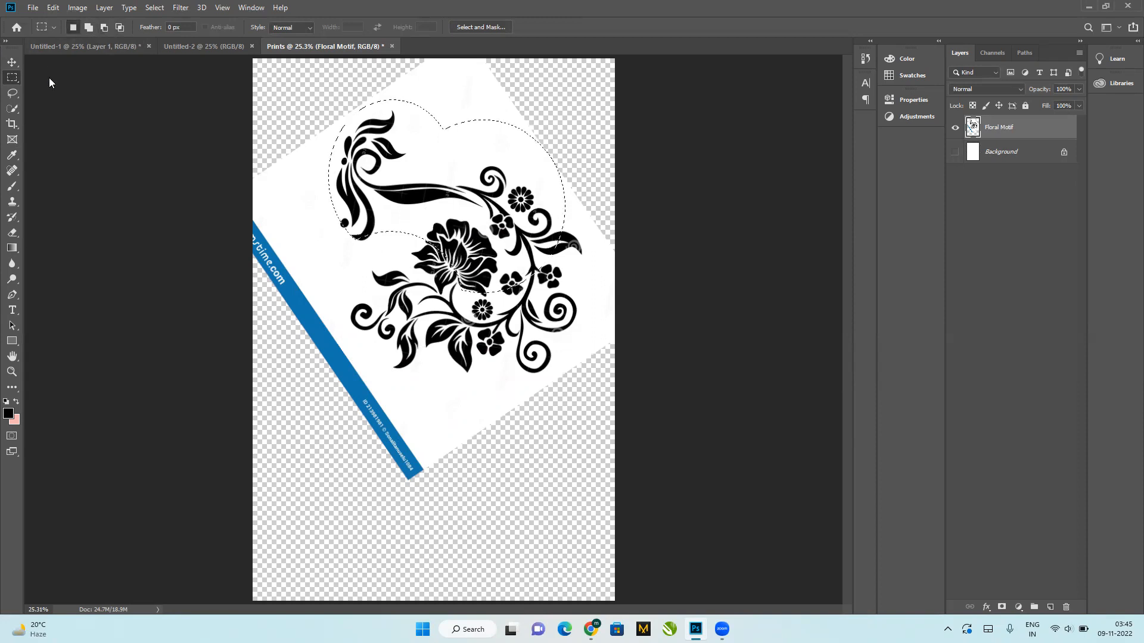
left_click(88, 27)
left_click_drag(308, 286, 428, 424)
left_click_drag(450, 316, 537, 422)
left_click_drag(386, 216, 495, 343)
left_click_drag(472, 218, 577, 367)
Step: Add the remaining motif edges to the selection with small rectangles, try cutting the selected artwork and undo the cut
right_click(577, 368)
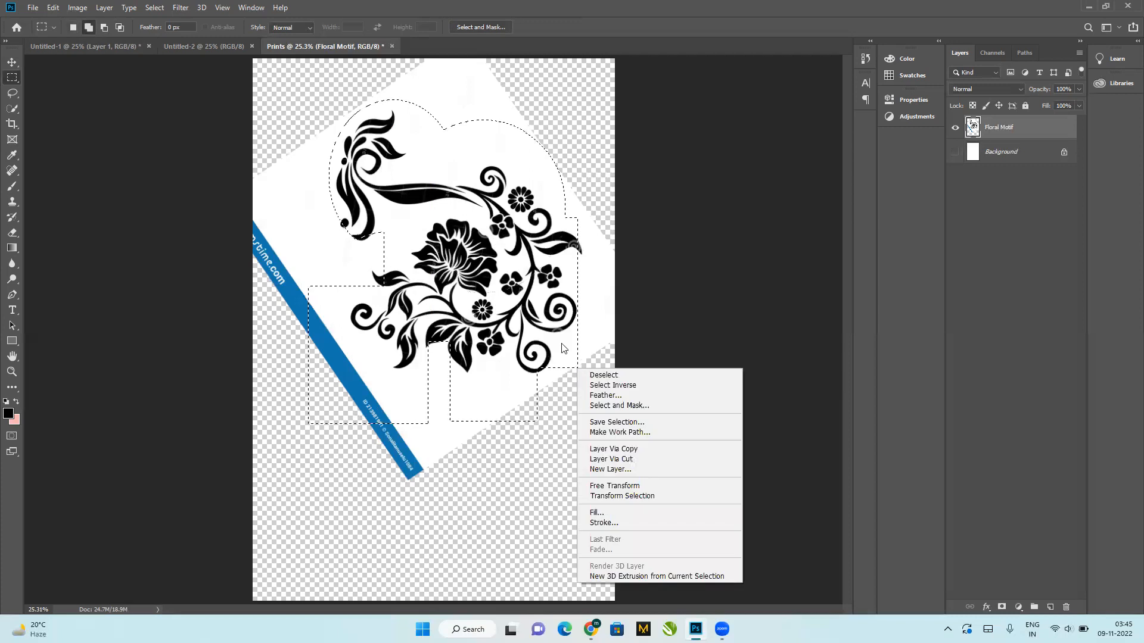
left_click(498, 319)
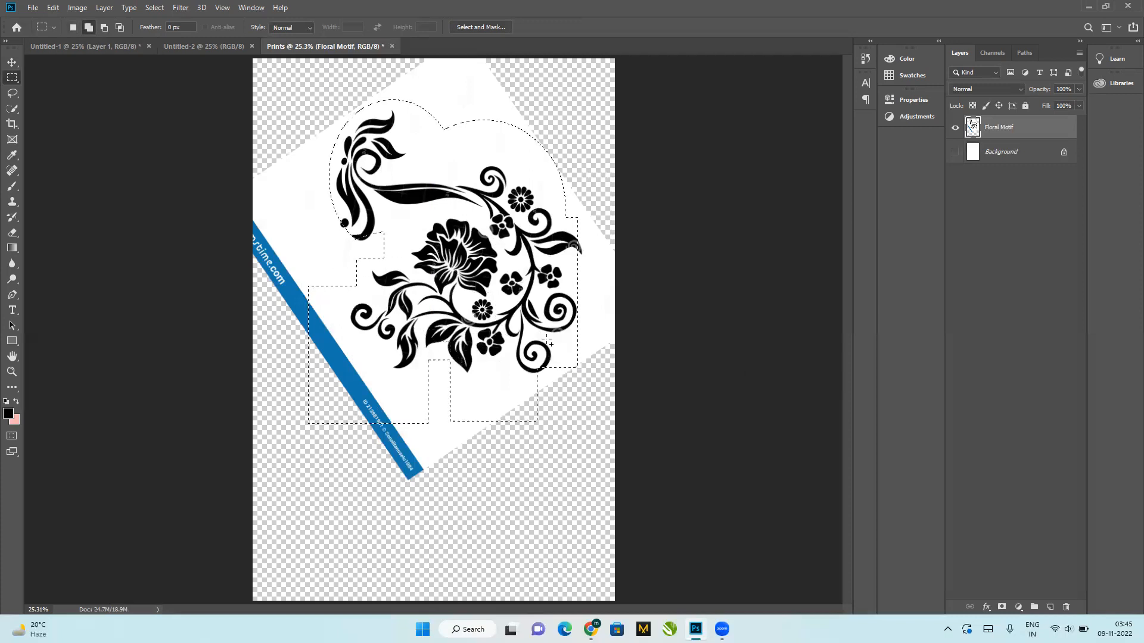
left_click_drag(557, 377, 558, 377)
left_click_drag(562, 229, 592, 256)
left_click_drag(332, 208, 376, 249)
key("ctrl+x")
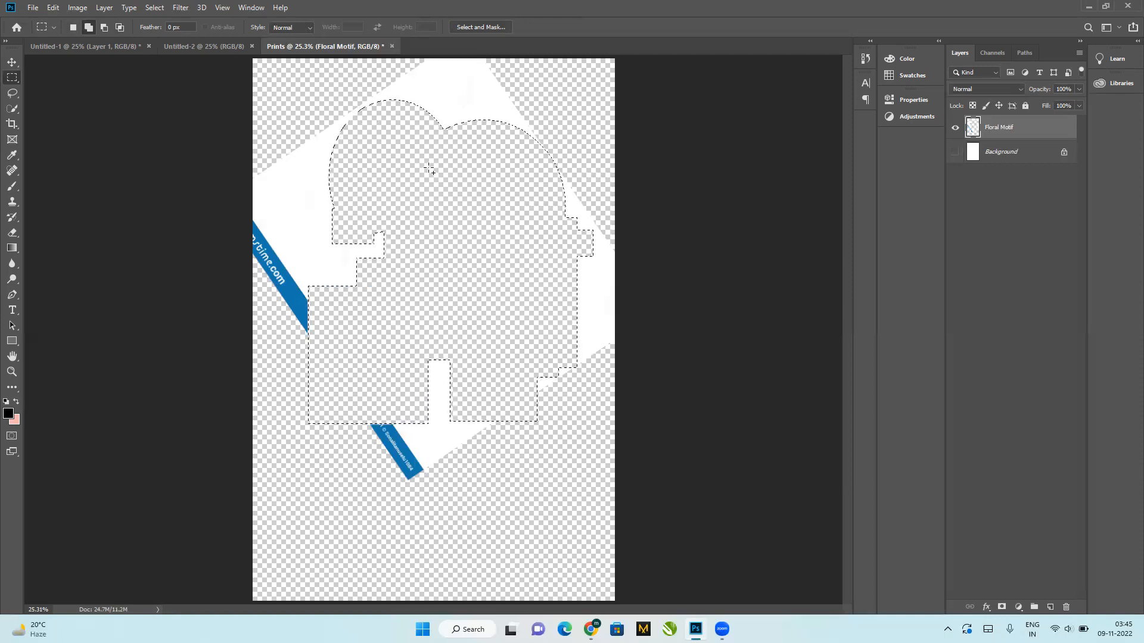
key("ctrl+z")
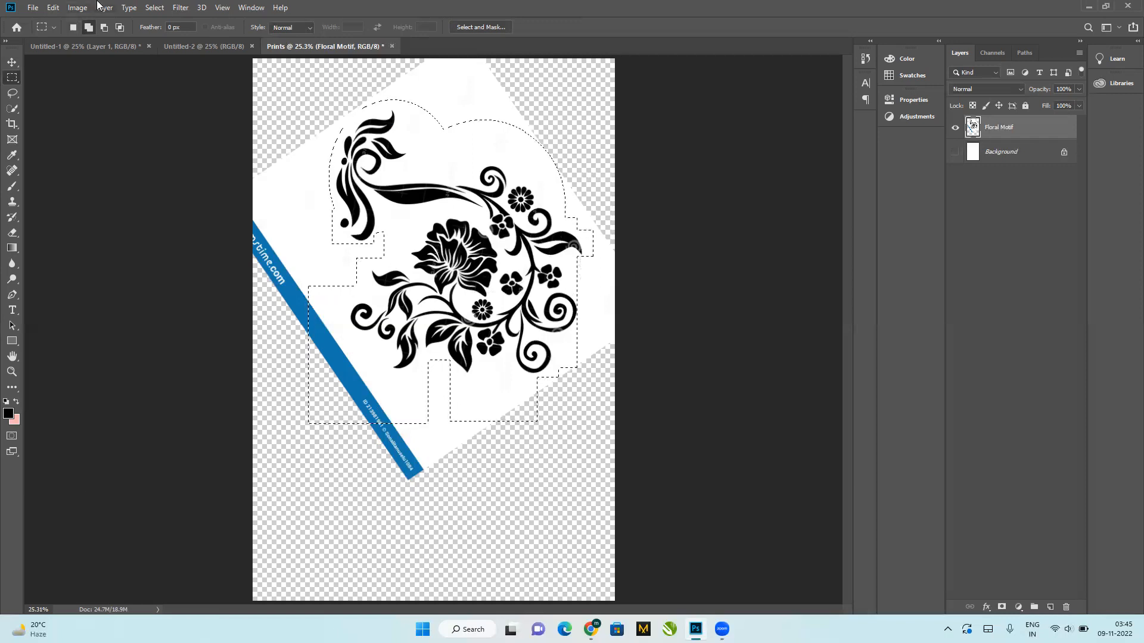
Step: Subtract the blue strip from the selection, try deleting everything outside it, undo the deletion and clear the selection
left_click(104, 27)
left_click_drag(329, 459, 368, 441)
left_click_drag(365, 389, 432, 476)
left_click_drag(327, 327, 348, 363)
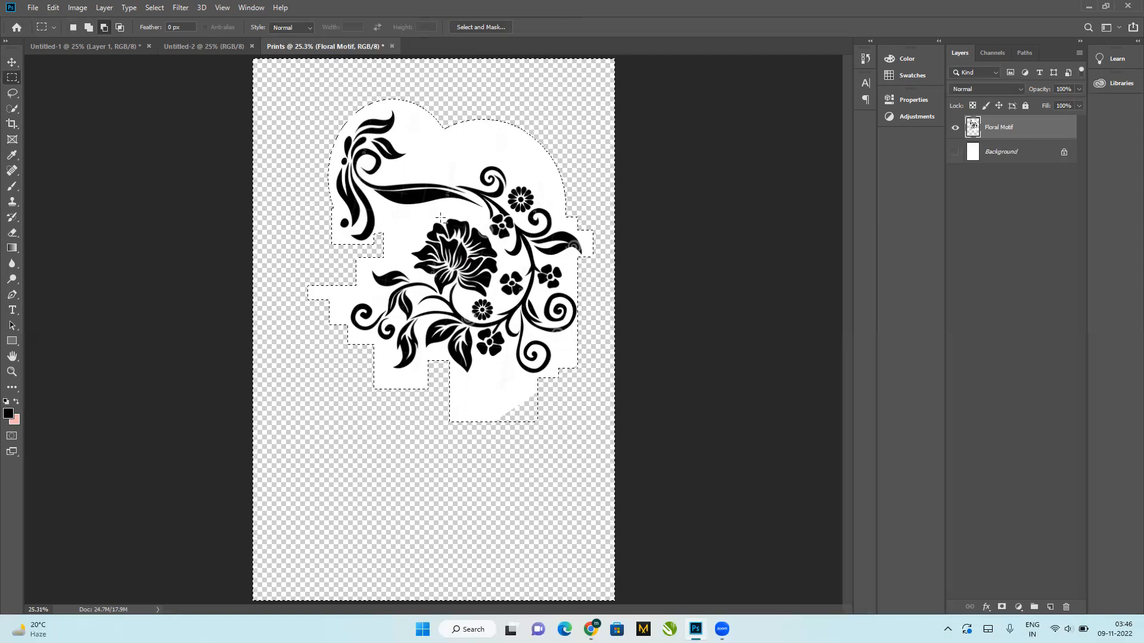
key("ctrl+d")
key("ctrl+z")
key("ctrl+d")
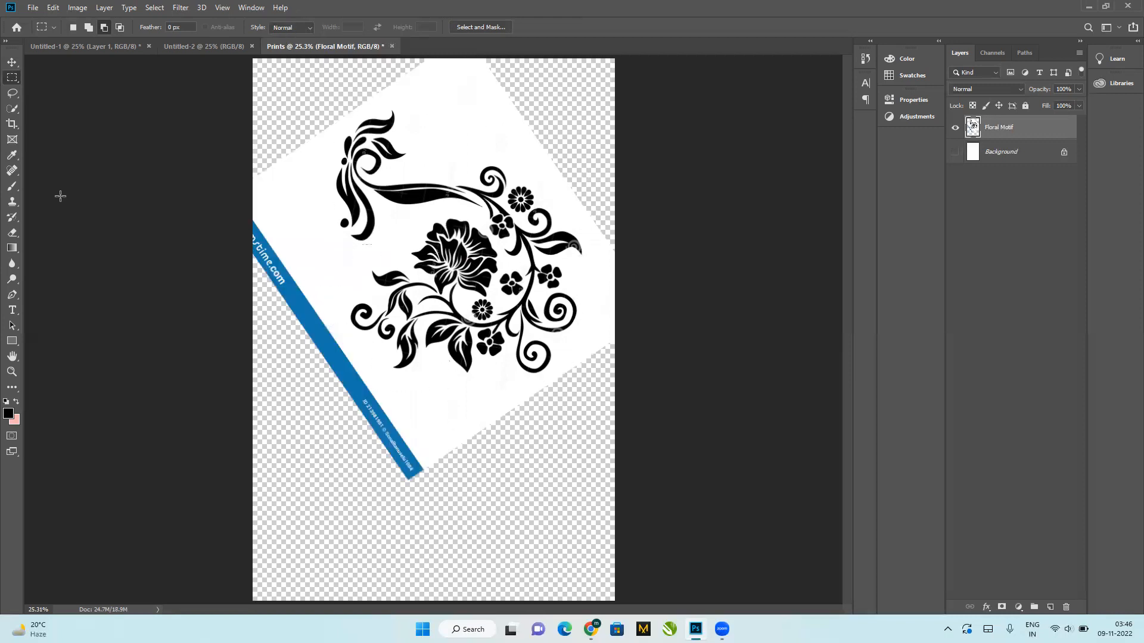
Step: Try deleting a circular area at the motif's centre and everything outside it, undoing each deletion and clearing the selection
right_click(12, 79)
left_click(76, 89)
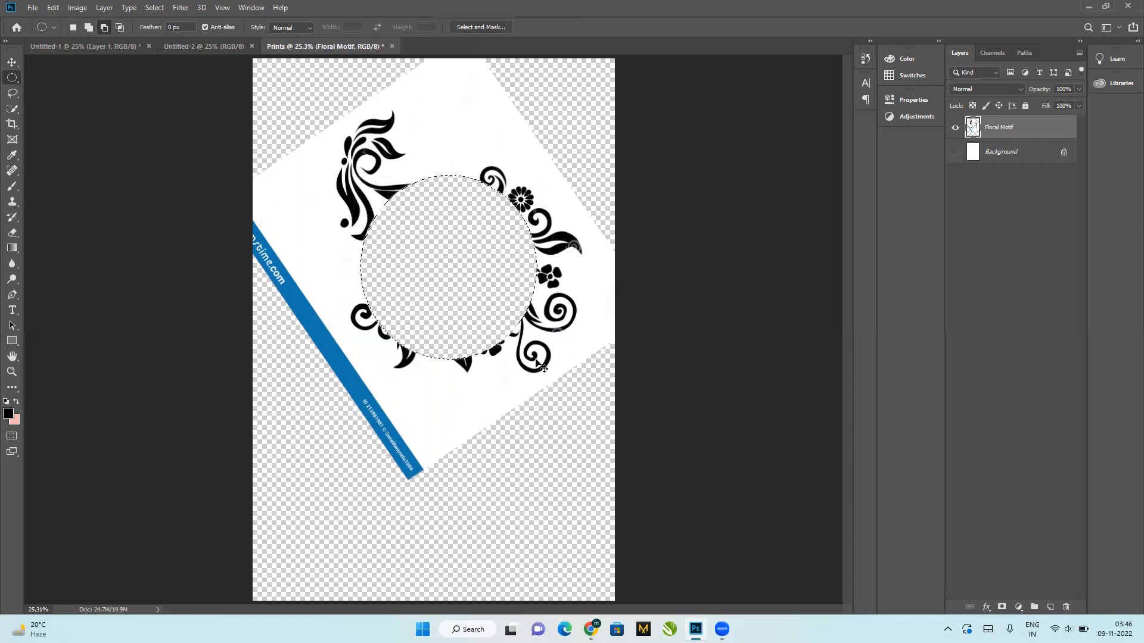
key("ctrl+z")
right_click(458, 245)
left_click(489, 257)
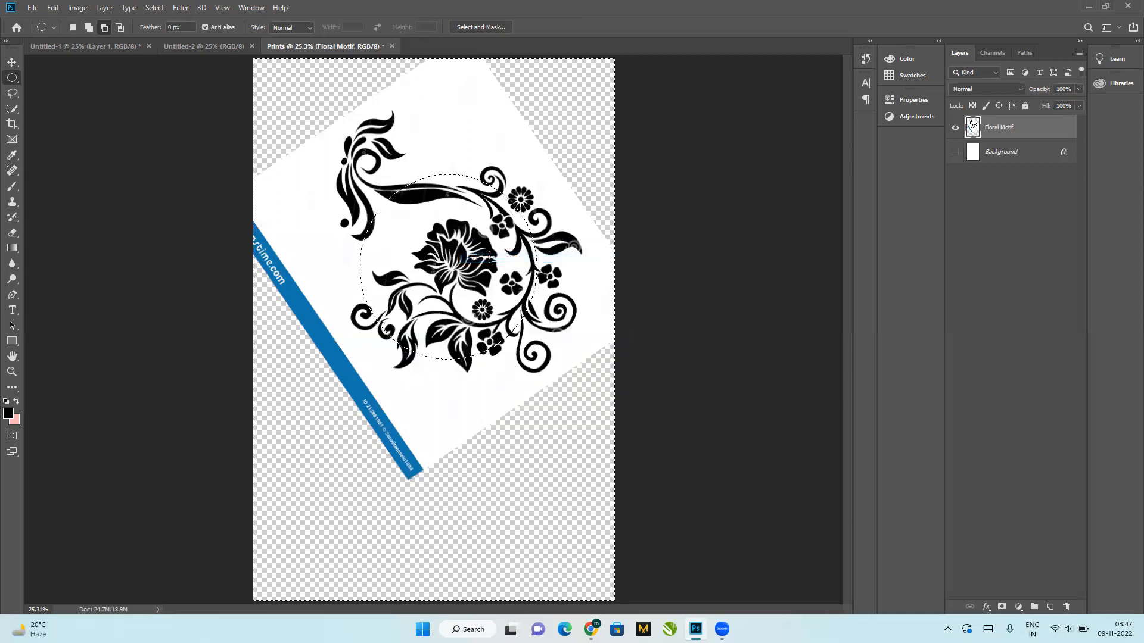
key("Delete")
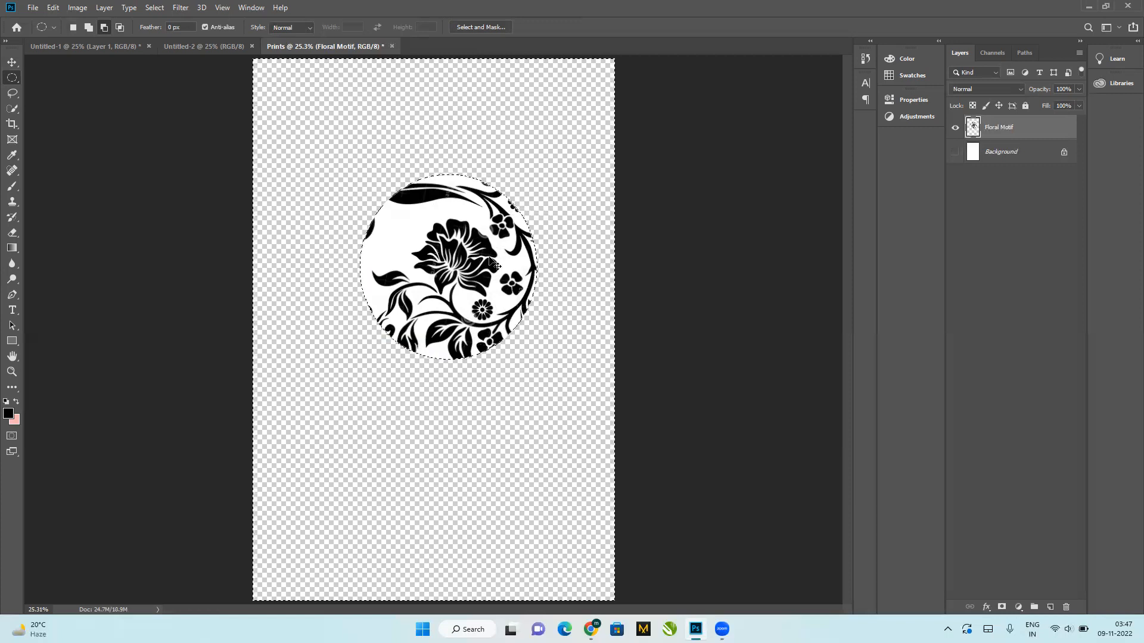
key("ctrl+z")
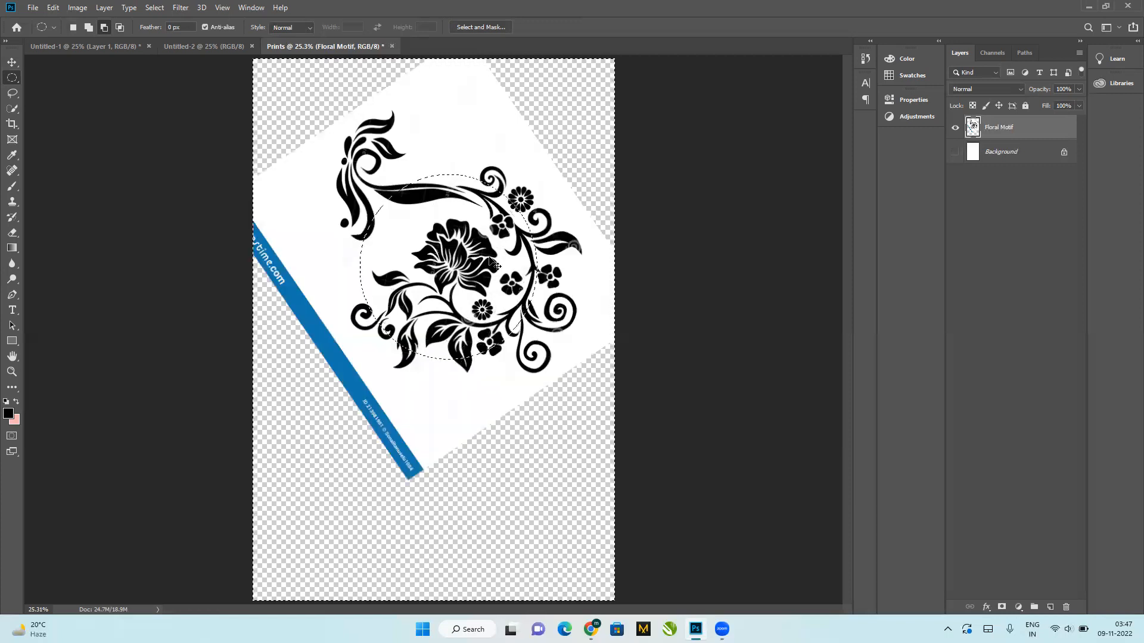
key("ctrl+d")
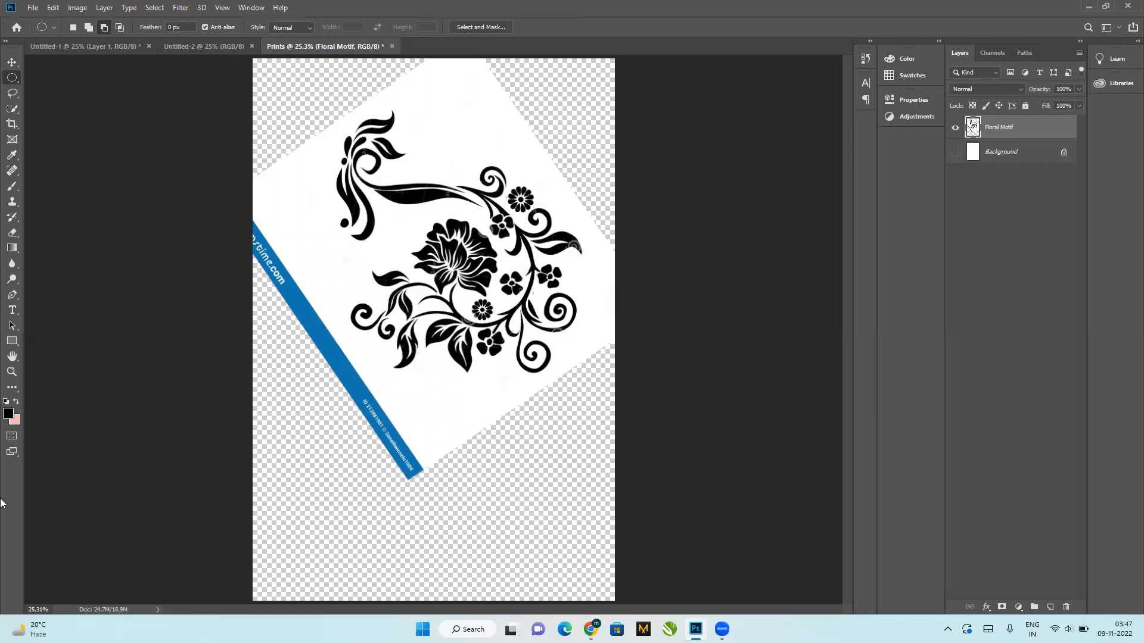
Step: Trace a freehand Lasso selection closely around the outline of the whole floral motif
right_click(12, 83)
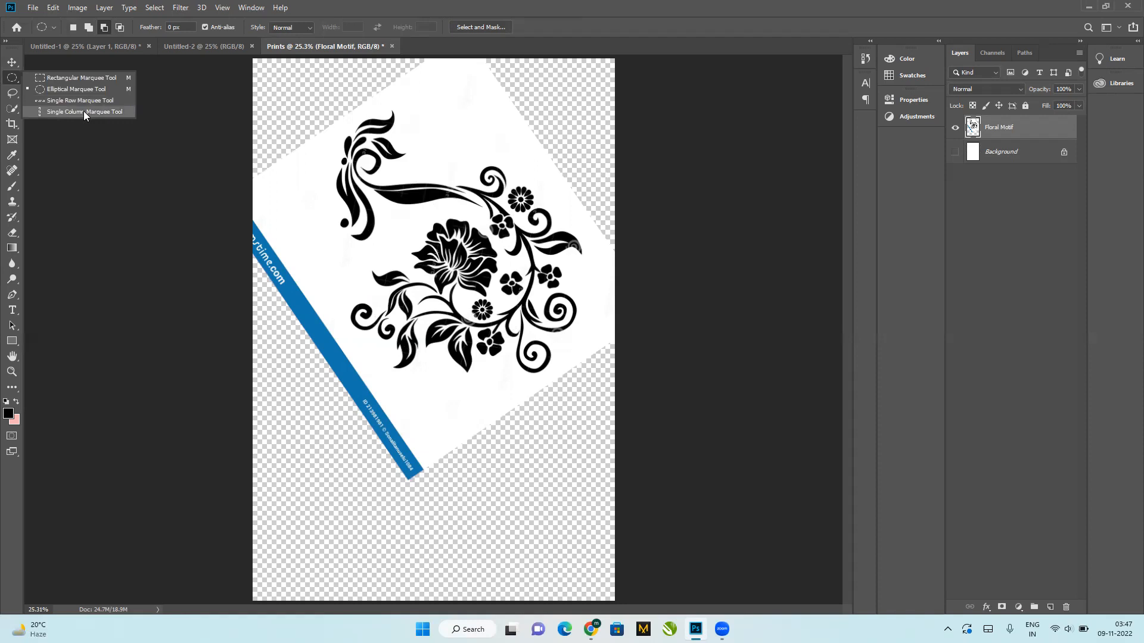
left_click(11, 95)
left_click(50, 89)
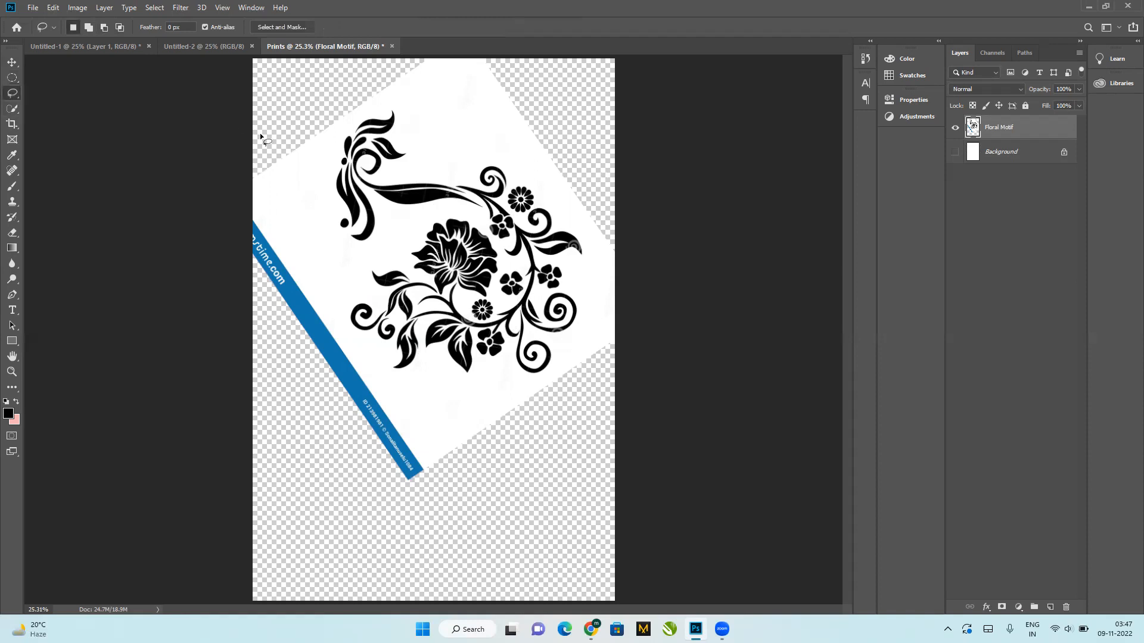
left_click_drag(334, 223, 330, 187)
mouse_move(398, 132)
left_mouse_down()
mouse_move(414, 157)
mouse_move(376, 176)
mouse_move(471, 180)
mouse_move(498, 158)
mouse_move(585, 240)
mouse_move(590, 263)
mouse_move(554, 261)
mouse_move(565, 262)
mouse_move(581, 319)
mouse_move(575, 337)
mouse_move(548, 340)
mouse_move(557, 366)
mouse_move(546, 379)
mouse_move(513, 370)
mouse_move(505, 344)
mouse_move(498, 363)
mouse_move(455, 367)
left_mouse_up()
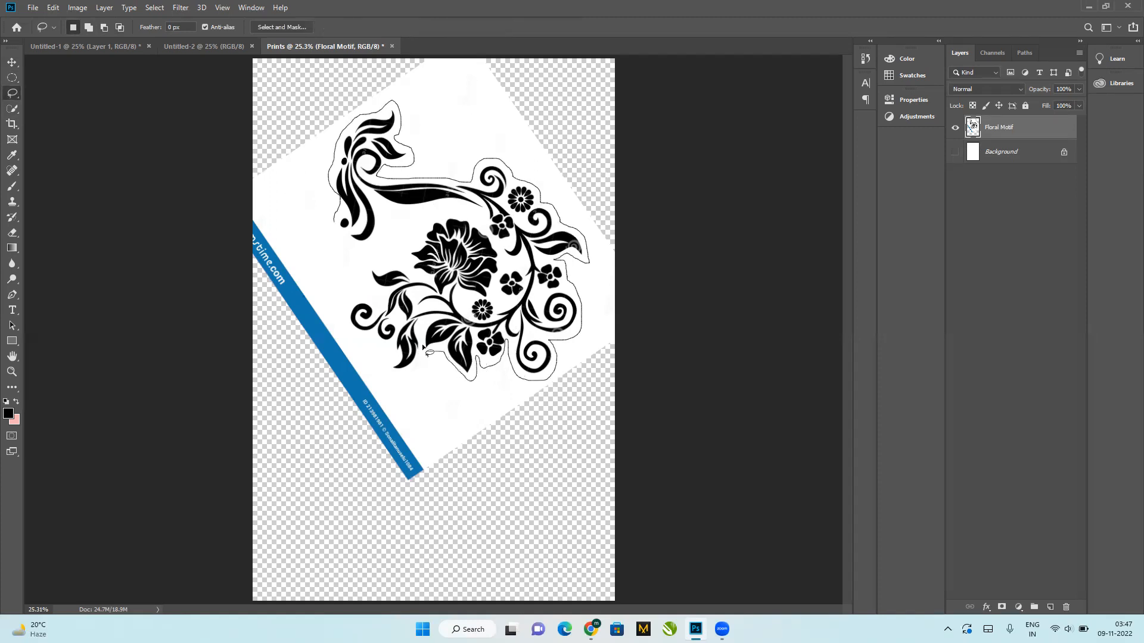
mouse_move(418, 331)
left_mouse_down()
mouse_move(418, 369)
mouse_move(389, 374)
mouse_move(390, 345)
left_mouse_up()
mouse_move(355, 297)
left_mouse_down()
mouse_move(388, 290)
mouse_move(365, 290)
mouse_move(364, 272)
mouse_move(408, 268)
mouse_move(403, 254)
mouse_move(426, 222)
mouse_move(472, 214)
mouse_move(376, 208)
mouse_move(371, 248)
mouse_move(335, 219)
left_mouse_up()
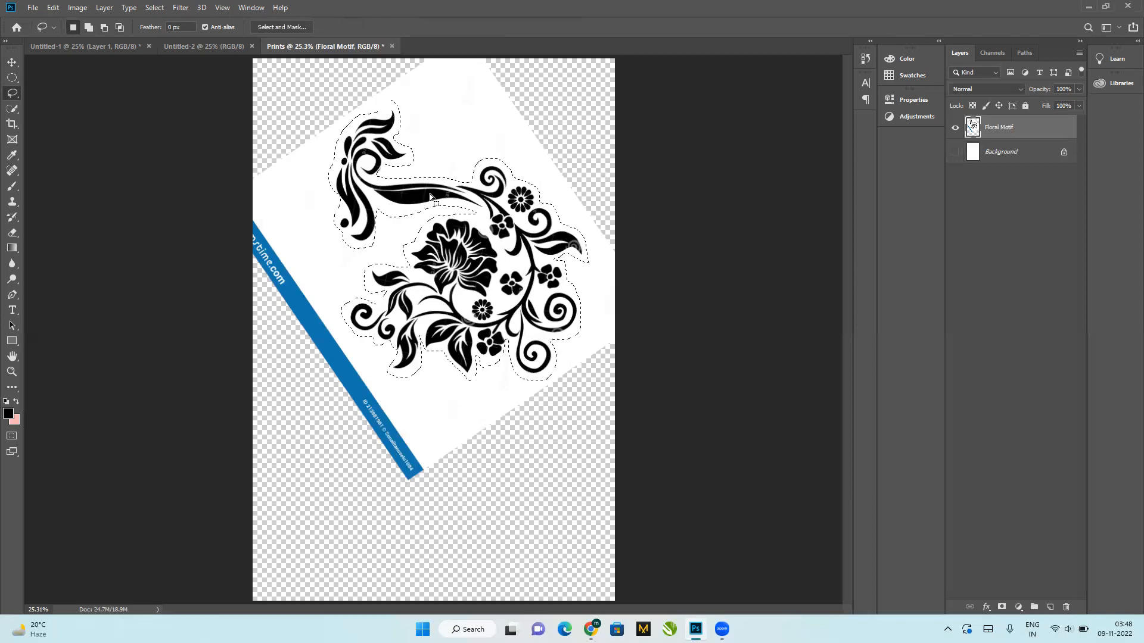
Step: Try deleting the lassoed motif and then everything outside it, undoing each deletion and clearing the selection
key("Delete")
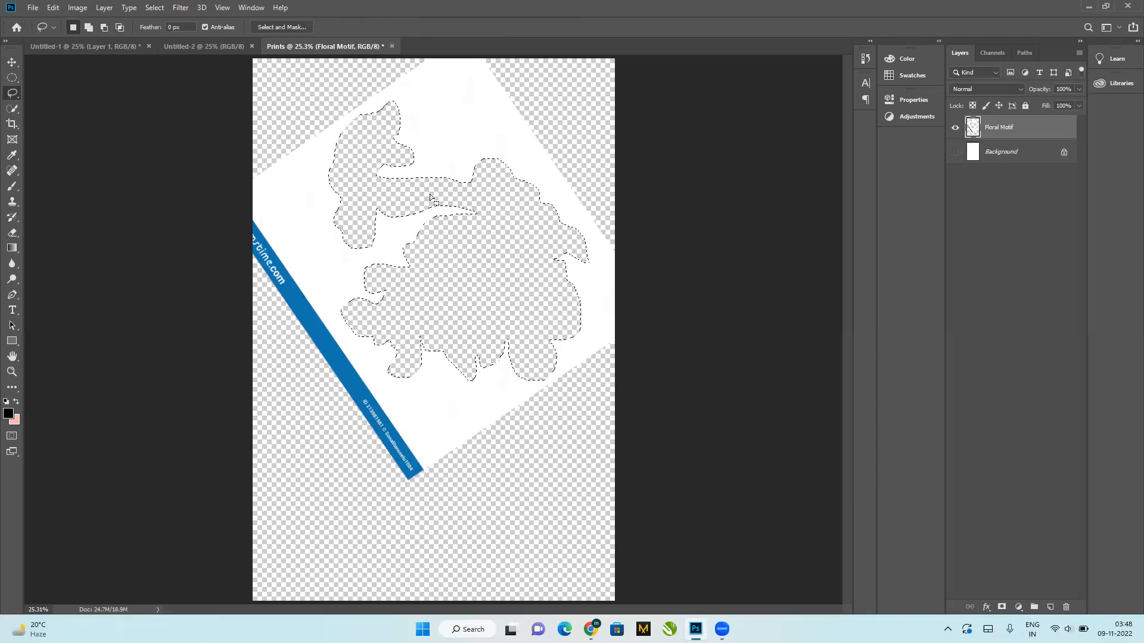
key("ctrl+z")
right_click(468, 238)
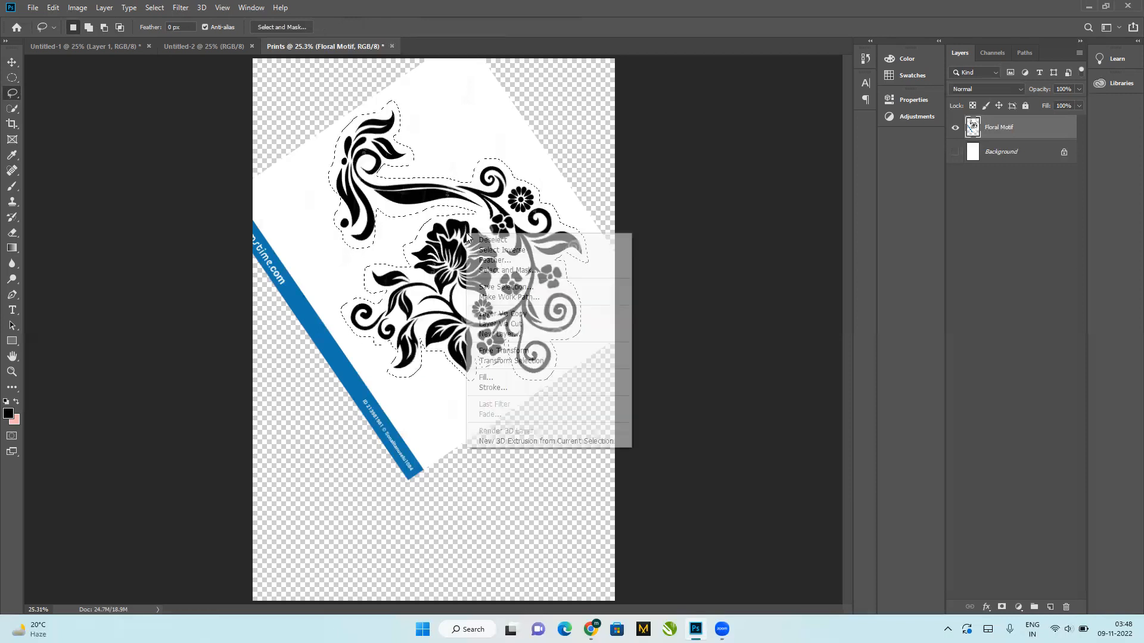
left_click(488, 257)
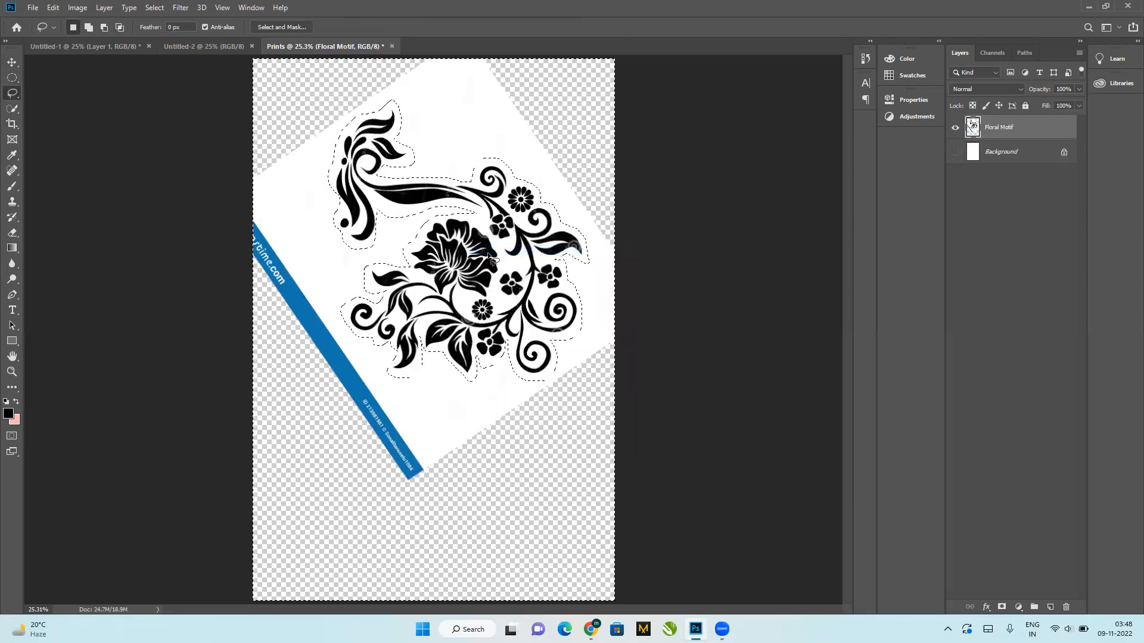
key("Delete")
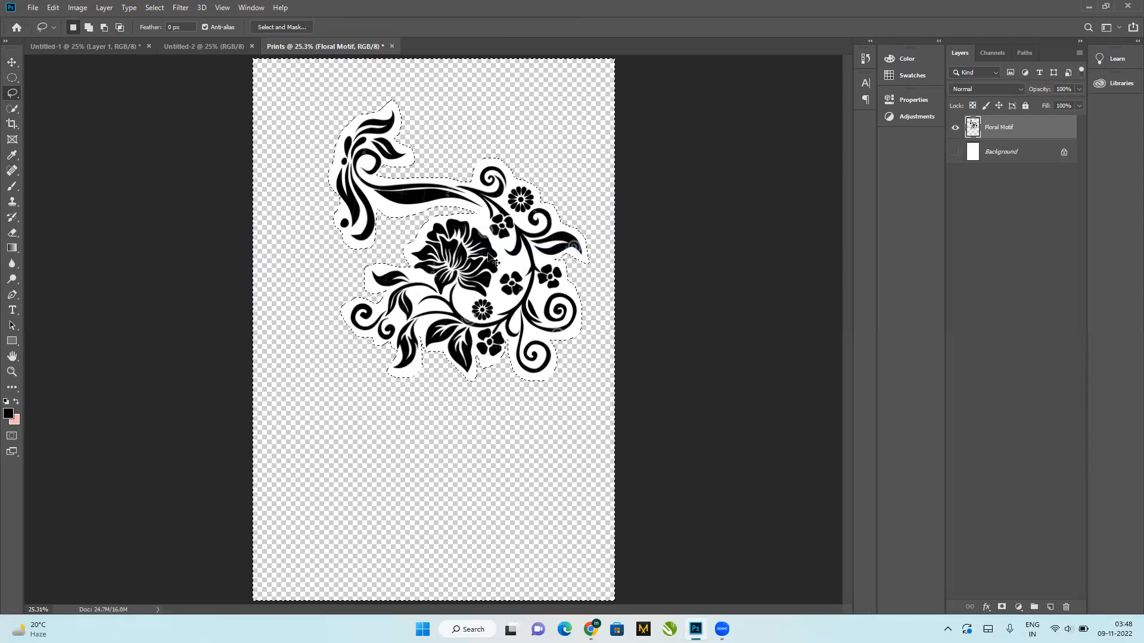
key("ctrl+d")
key("ctrl+z")
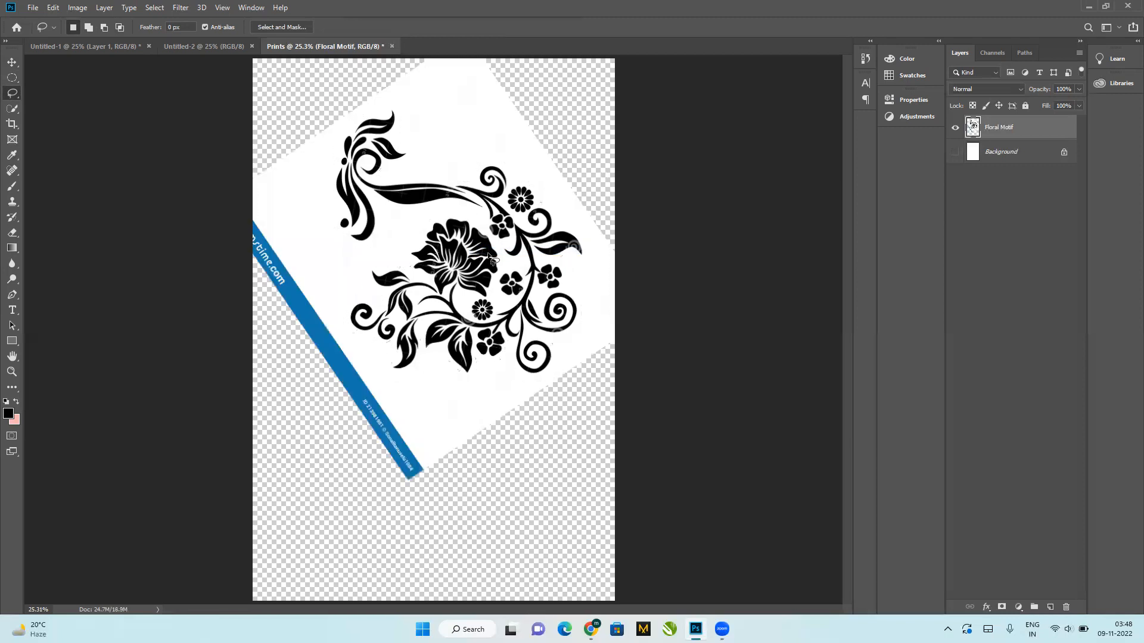
right_click(15, 98)
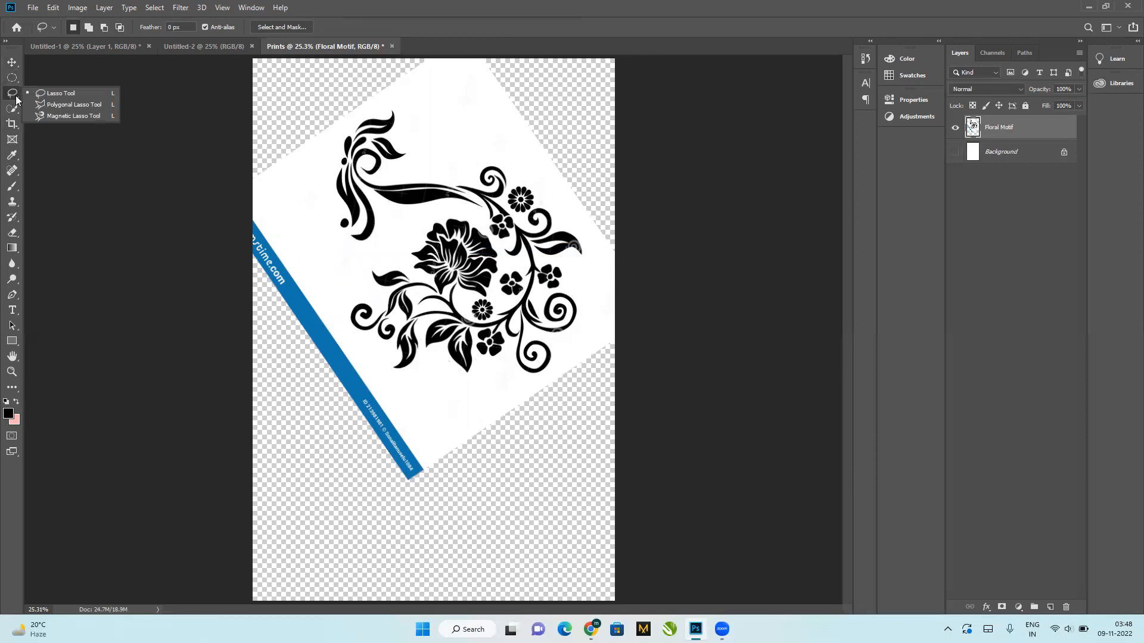
left_click(60, 93)
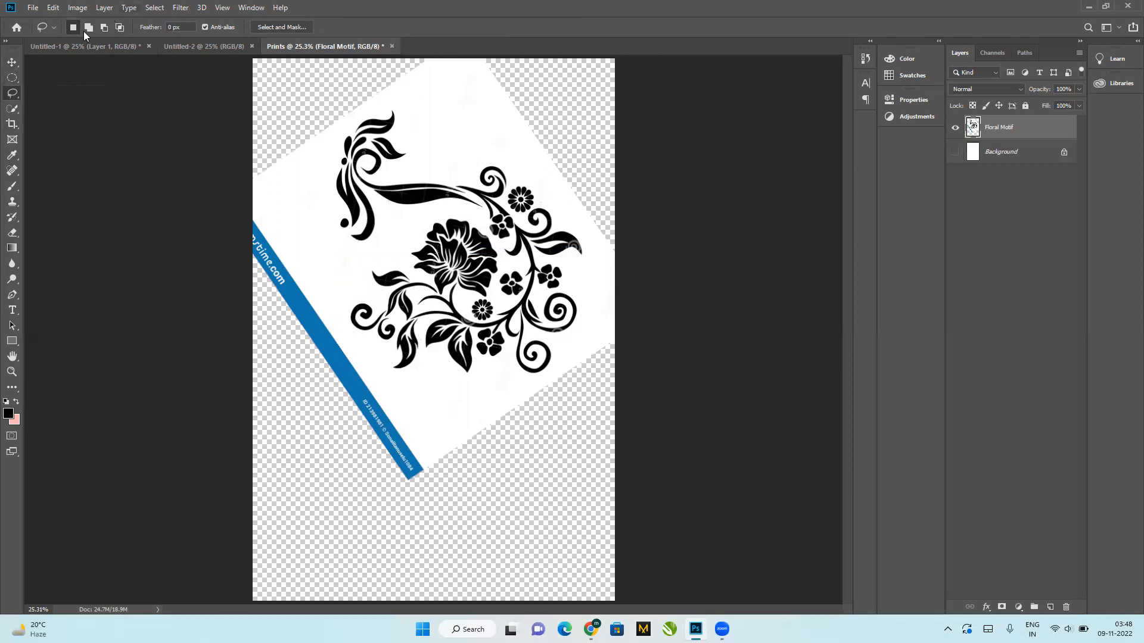
left_click(89, 28)
left_click_drag(321, 230, 326, 169)
mouse_move(362, 112)
left_mouse_down()
mouse_move(397, 102)
mouse_move(409, 173)
left_mouse_up()
key("ctrl+d")
Step: Trace the upper sprig with the Lasso, then add the rest of the floral motif's outline to the selection
mouse_move(383, 243)
left_mouse_down()
mouse_move(344, 247)
mouse_move(331, 233)
mouse_move(332, 156)
left_mouse_up()
mouse_move(397, 103)
left_mouse_down()
mouse_move(395, 139)
mouse_move(410, 162)
mouse_move(381, 177)
mouse_move(479, 166)
left_mouse_up()
left_click(89, 27)
mouse_move(475, 172)
left_mouse_down()
mouse_move(502, 160)
mouse_move(536, 185)
mouse_move(586, 257)
mouse_move(564, 254)
mouse_move(578, 327)
mouse_move(558, 340)
mouse_move(552, 374)
mouse_move(525, 384)
mouse_move(504, 354)
mouse_move(450, 377)
mouse_move(439, 350)
mouse_move(420, 348)
mouse_move(401, 380)
mouse_move(384, 370)
mouse_move(391, 348)
mouse_move(350, 322)
mouse_move(351, 307)
mouse_move(386, 291)
mouse_move(368, 267)
mouse_move(415, 274)
left_mouse_up()
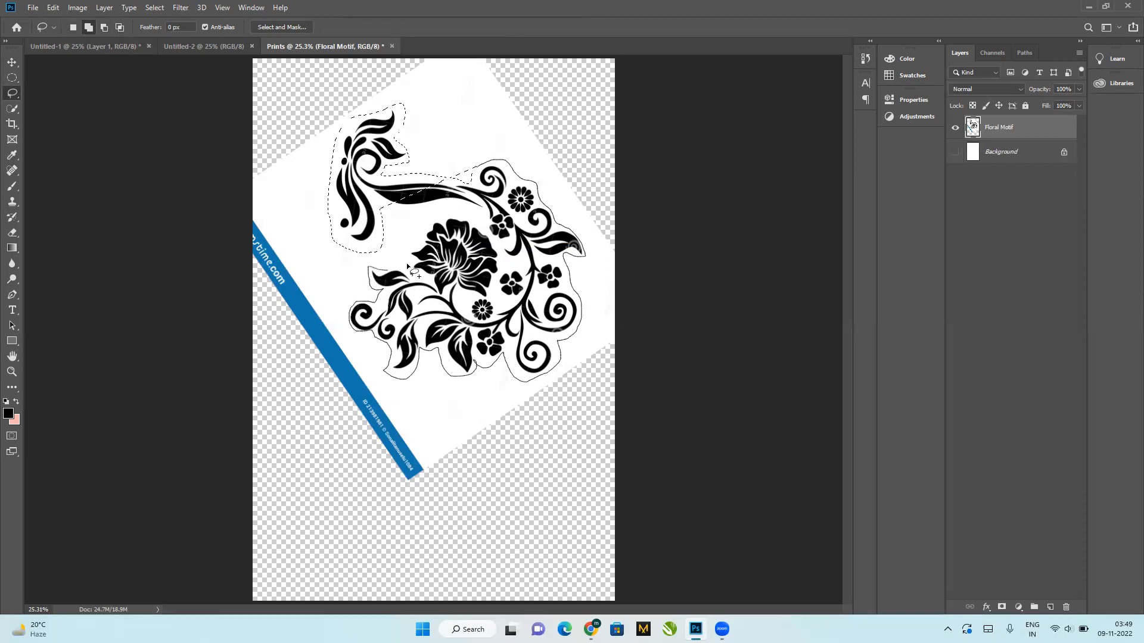
mouse_move(421, 230)
left_mouse_down()
mouse_move(441, 205)
mouse_move(382, 204)
mouse_move(484, 164)
mouse_move(456, 168)
mouse_move(430, 206)
left_mouse_up()
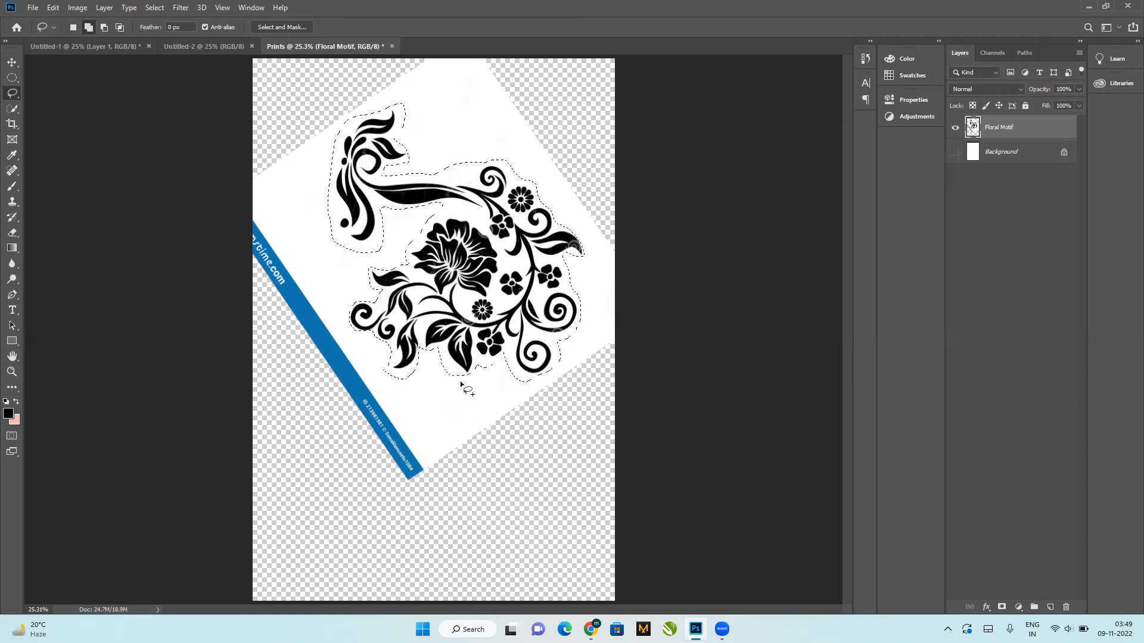
Step: Subtract the gap between the stem and the large flower and a small patch beside the flower from the selection
left_click(105, 28)
mouse_move(426, 174)
left_mouse_down()
mouse_move(476, 173)
mouse_move(438, 156)
mouse_move(471, 213)
mouse_move(428, 212)
left_mouse_up()
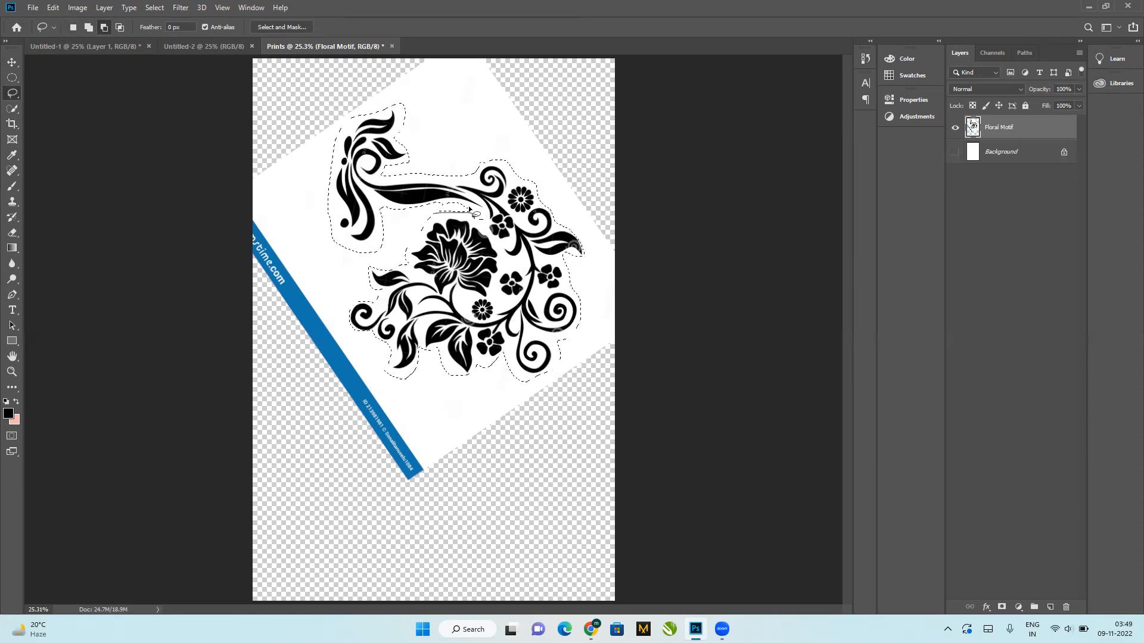
mouse_move(502, 264)
left_mouse_down()
mouse_move(522, 261)
mouse_move(506, 265)
left_mouse_up()
Step: Try deleting everything outside the combined Lasso selection, undo the deletion and inversion, and clear the selection
right_click(475, 184)
left_click(504, 200)
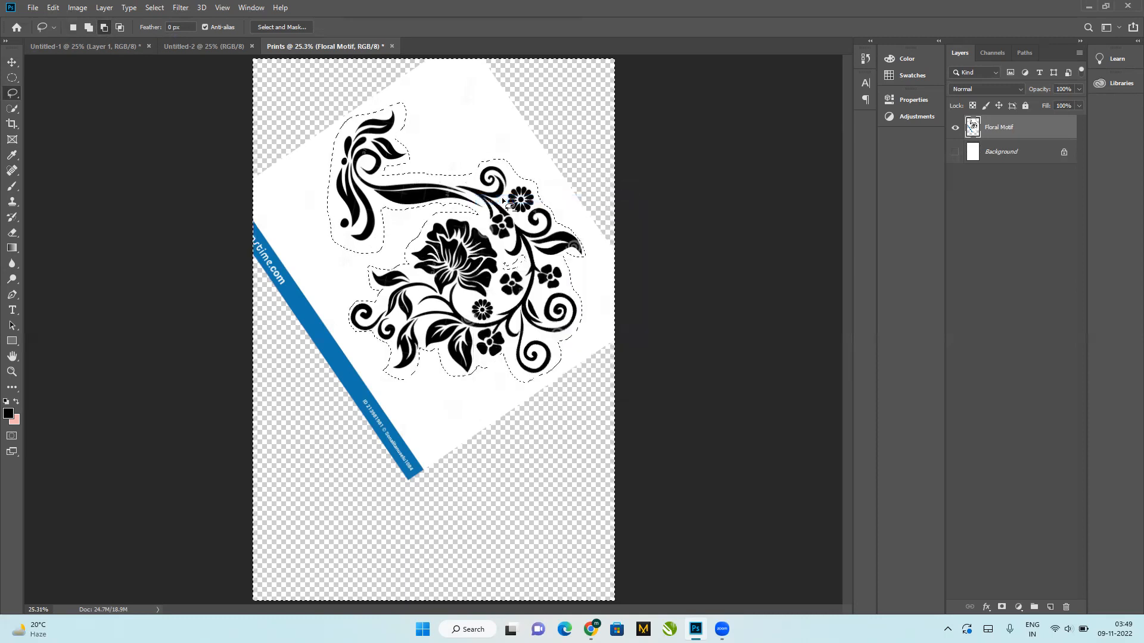
key("Delete")
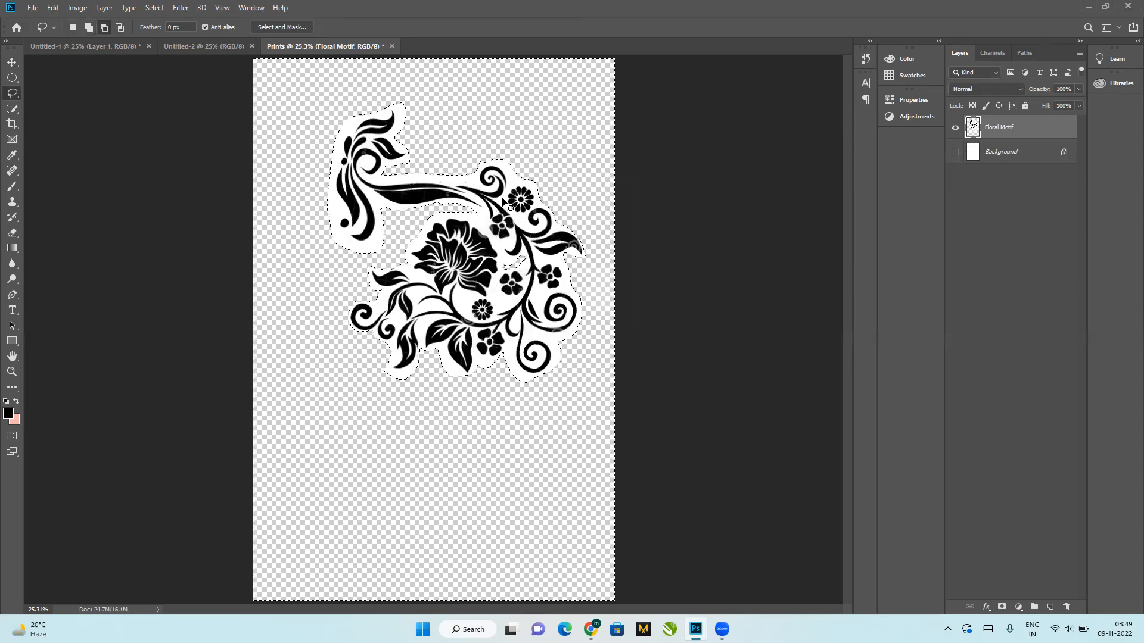
key("ctrl+z")
key("ctrl+shift+i")
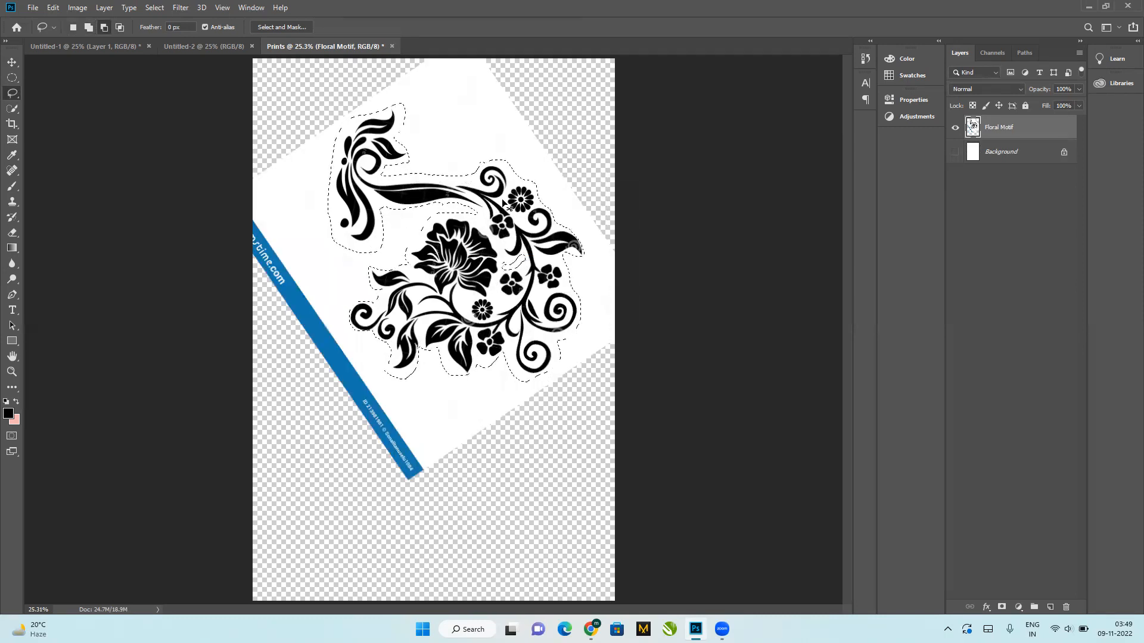
key("ctrl+d")
Step: Try a straight-edged Polygonal Lasso selection around the upper sprig
right_click(12, 94)
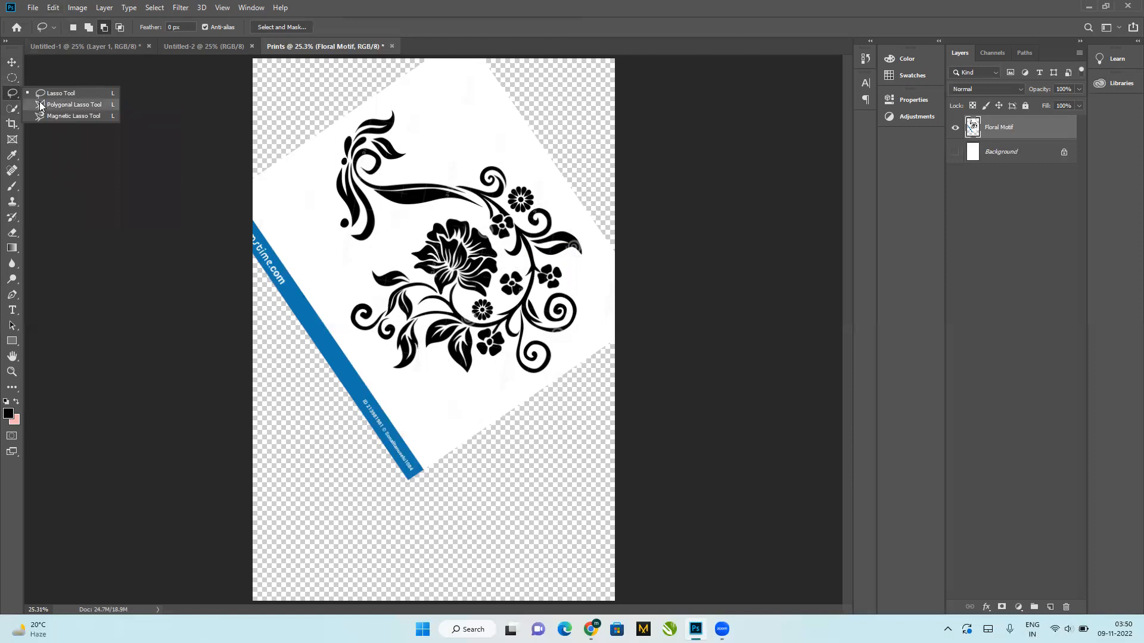
left_click(40, 105)
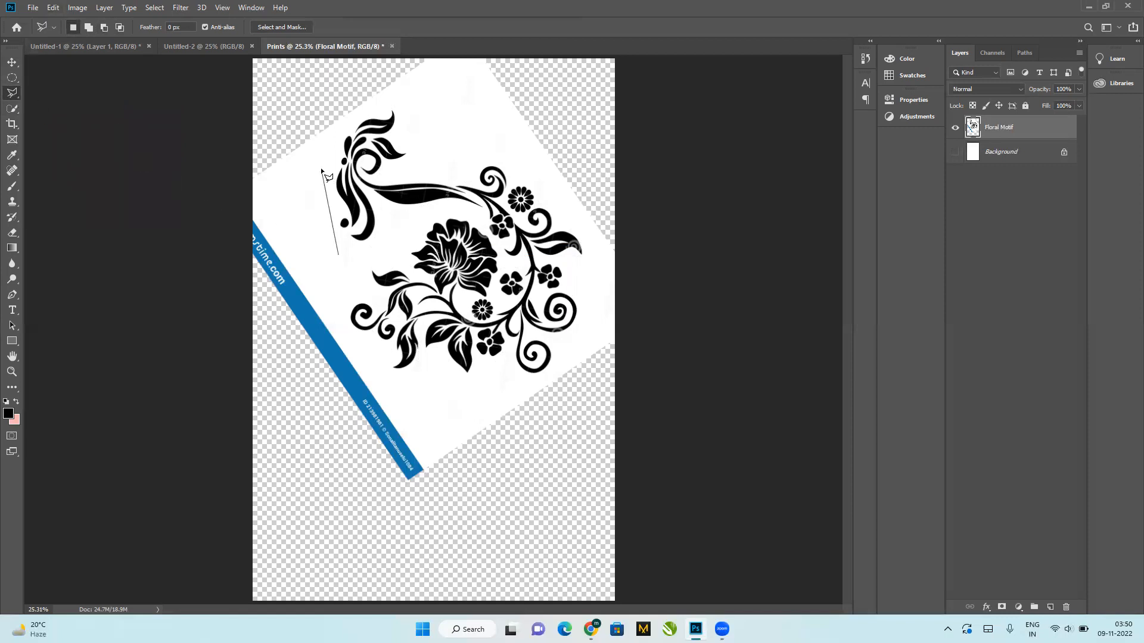
left_click(353, 113)
left_click(418, 87)
left_click(415, 135)
double_click(537, 176)
Step: Trace a closed Polygonal Lasso selection with straight segments around the outline of the whole floral motif
left_click(326, 167)
left_click(328, 242)
left_click(370, 253)
left_click(385, 212)
left_click(423, 211)
left_click(404, 257)
left_click(367, 269)
left_click(378, 292)
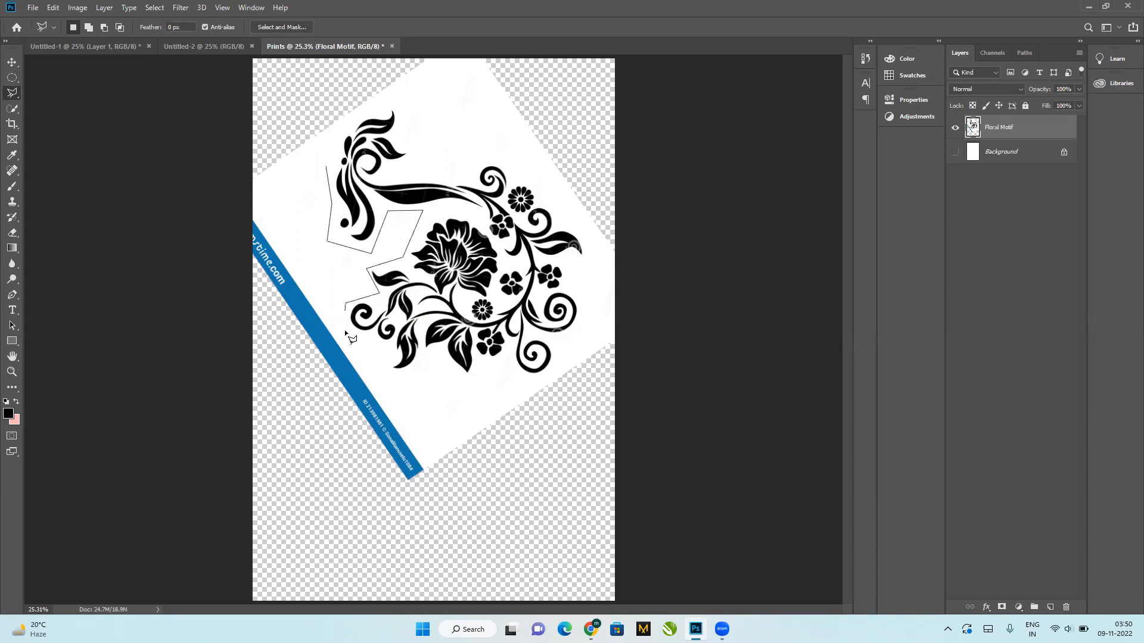
left_click(386, 357)
left_click(387, 378)
left_click(424, 375)
left_click(425, 355)
left_click(506, 349)
left_click(524, 382)
left_click(563, 358)
left_click(548, 338)
left_click(591, 325)
left_click(586, 281)
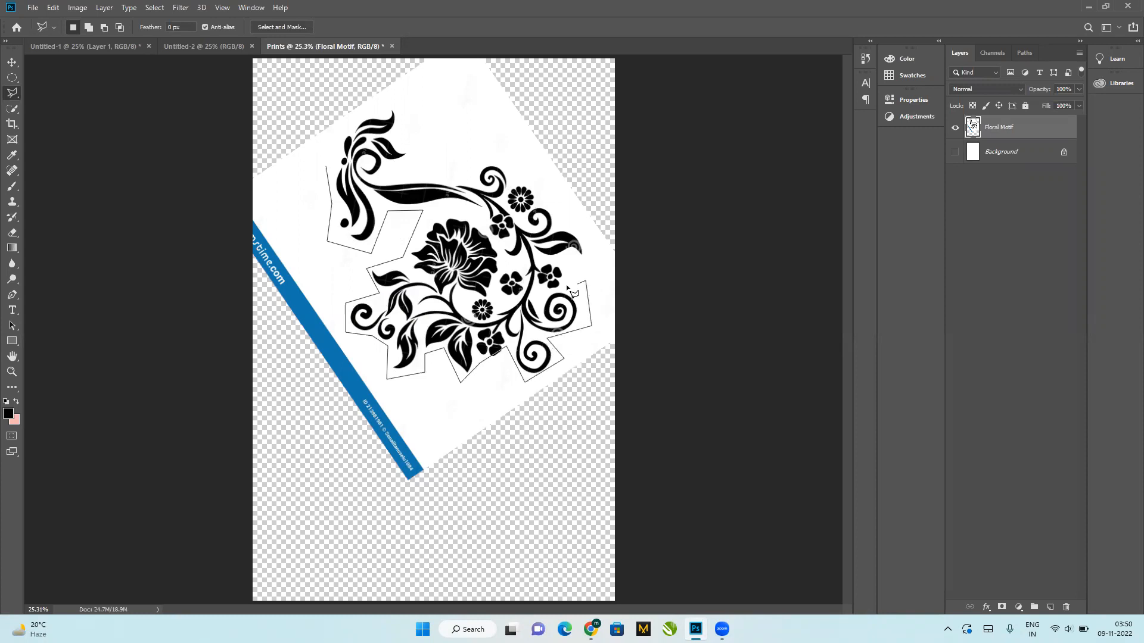
left_click(572, 255)
left_click(576, 225)
left_click(536, 209)
left_click(494, 156)
left_click(451, 179)
left_click(411, 139)
left_click(394, 132)
left_click(411, 103)
left_click(377, 112)
left_click(356, 125)
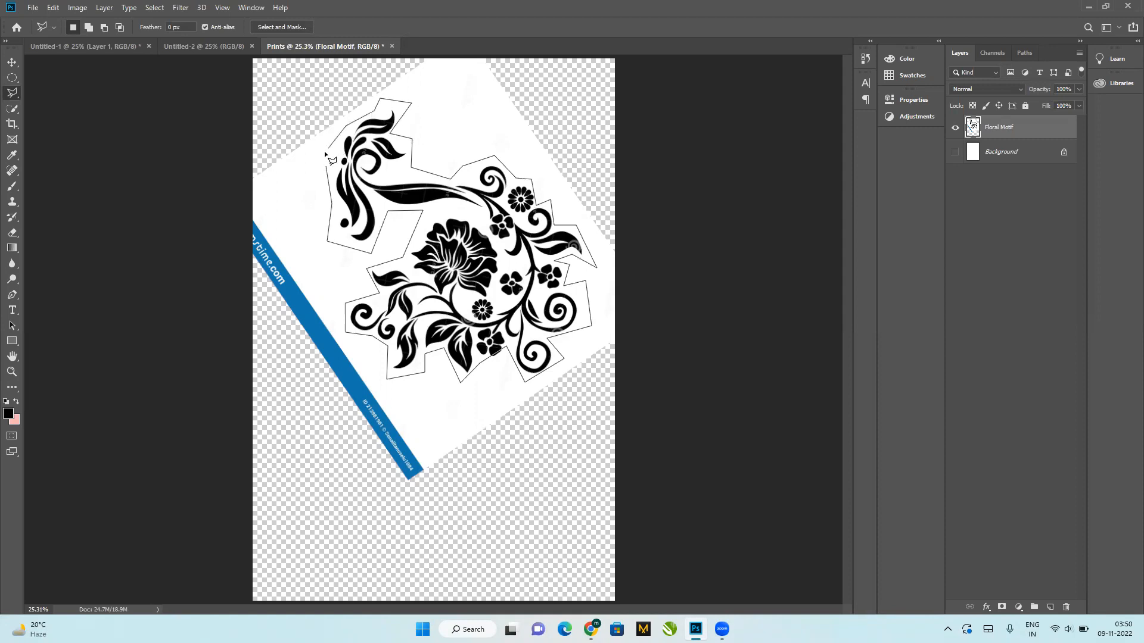
left_click(327, 171)
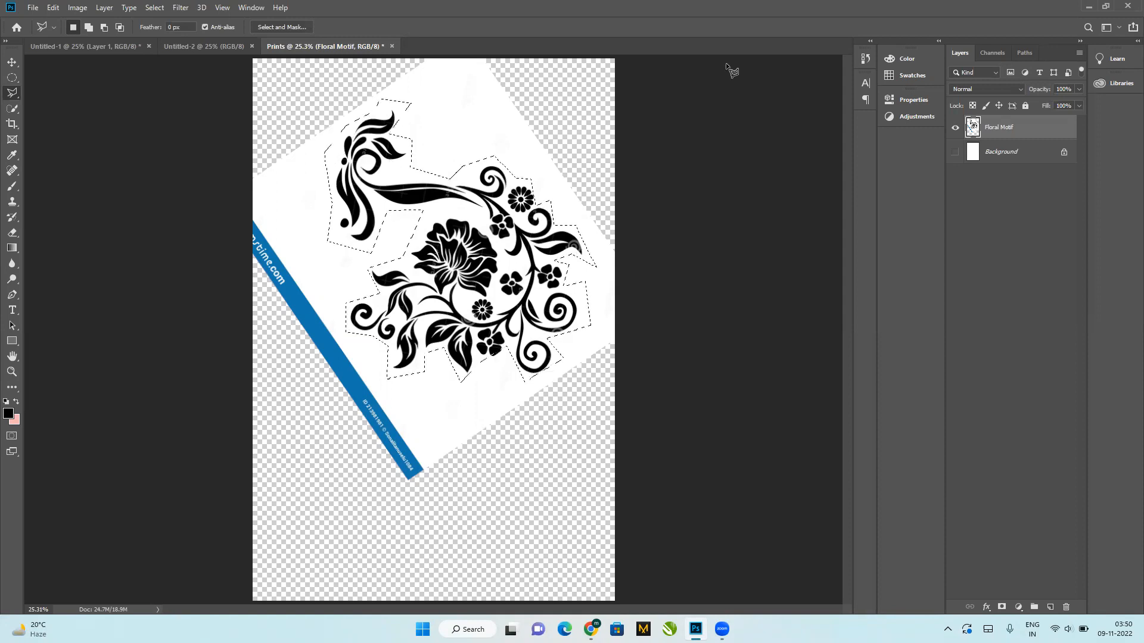
Step: Clear the polygonal selection and trace the outermost lower leaf of the upper sprig with the Magnetic Lasso
right_click(12, 93)
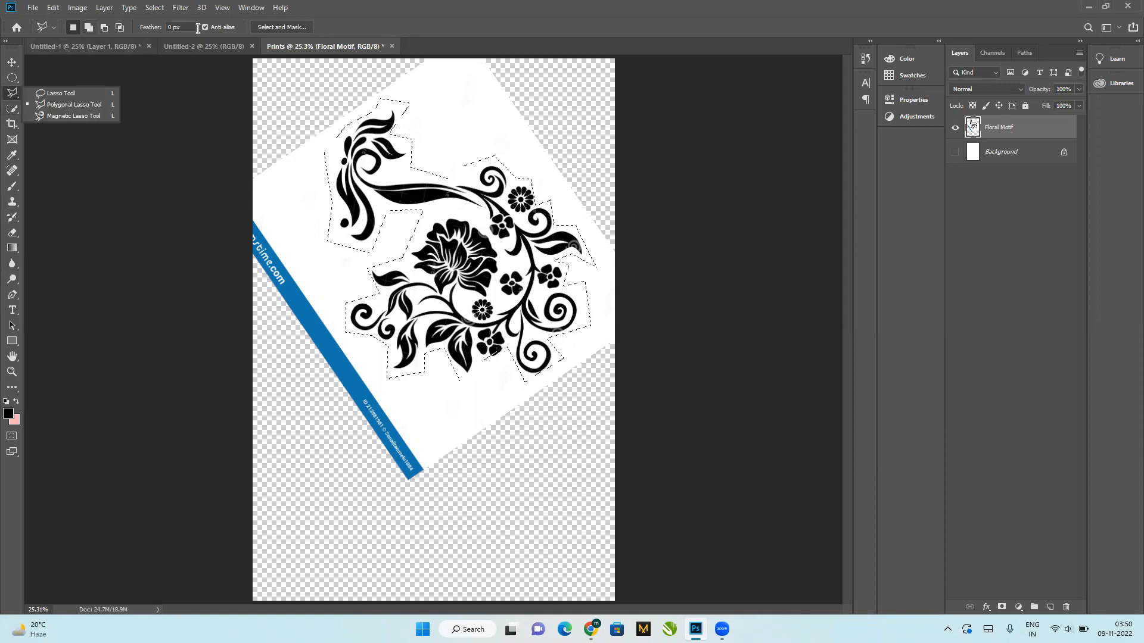
left_click(84, 112)
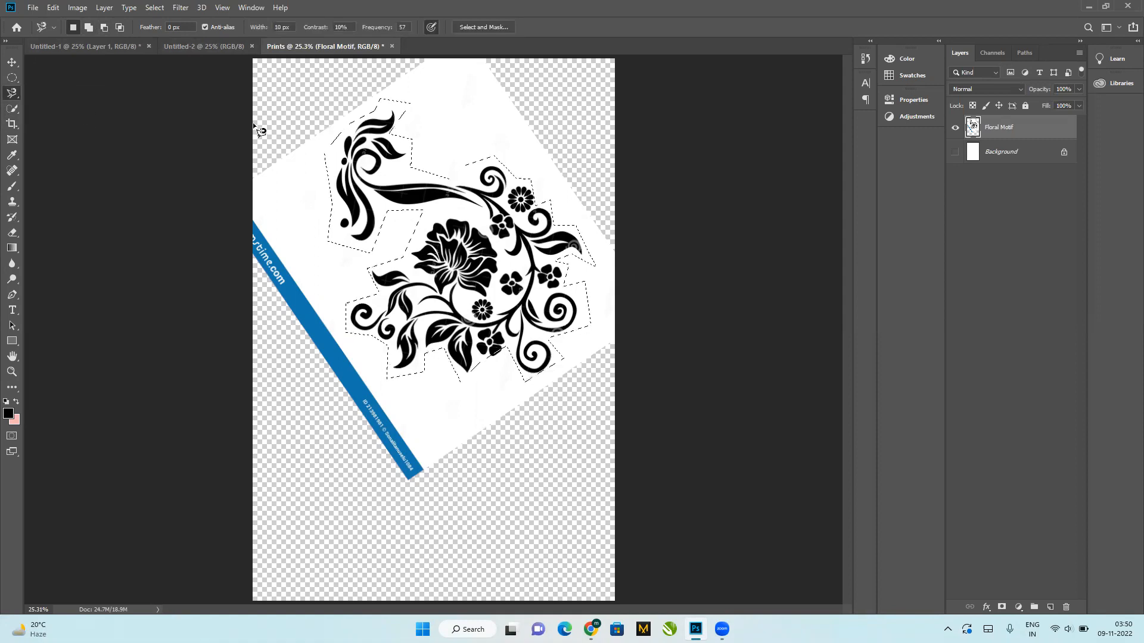
key("ctrl+d")
key("ctrl+plus")
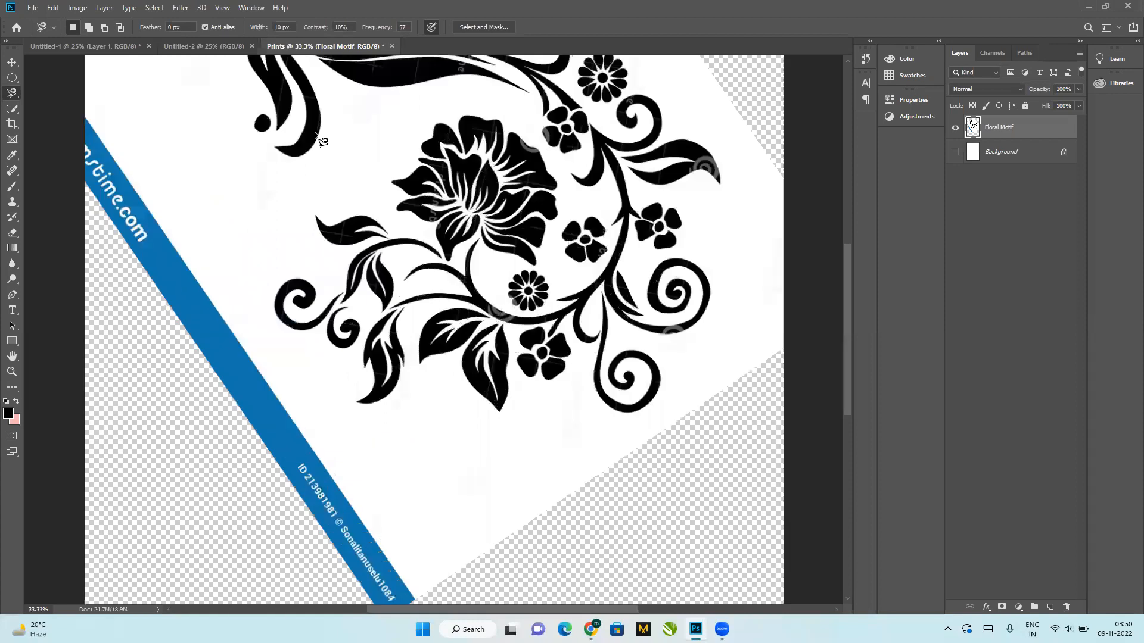
left_click_drag(399, 211, 447, 327)
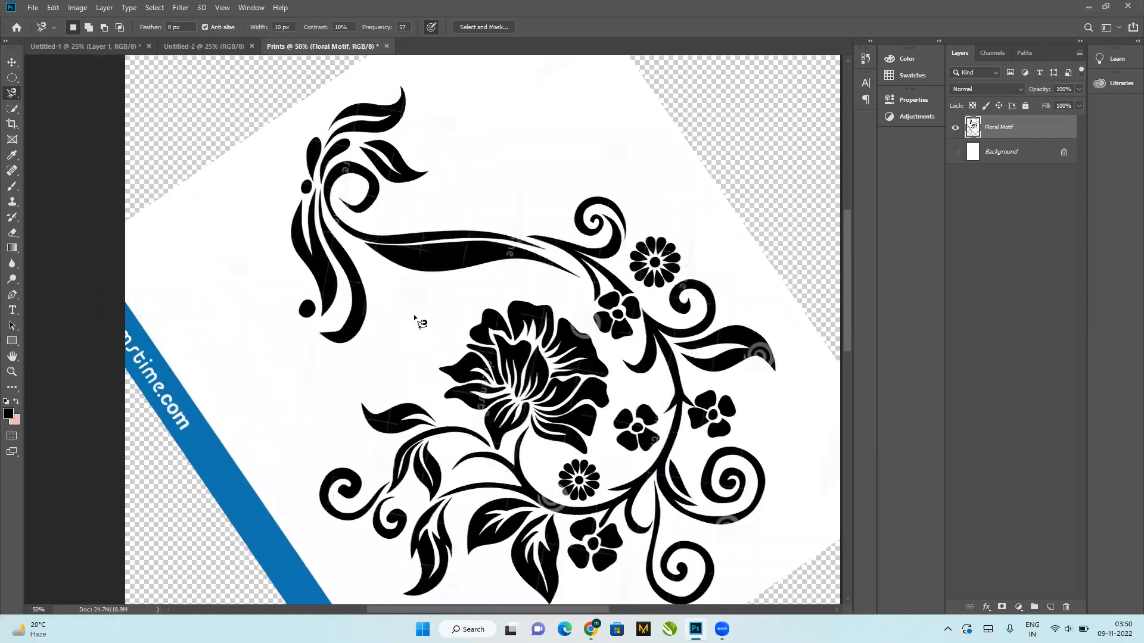
left_click(307, 205)
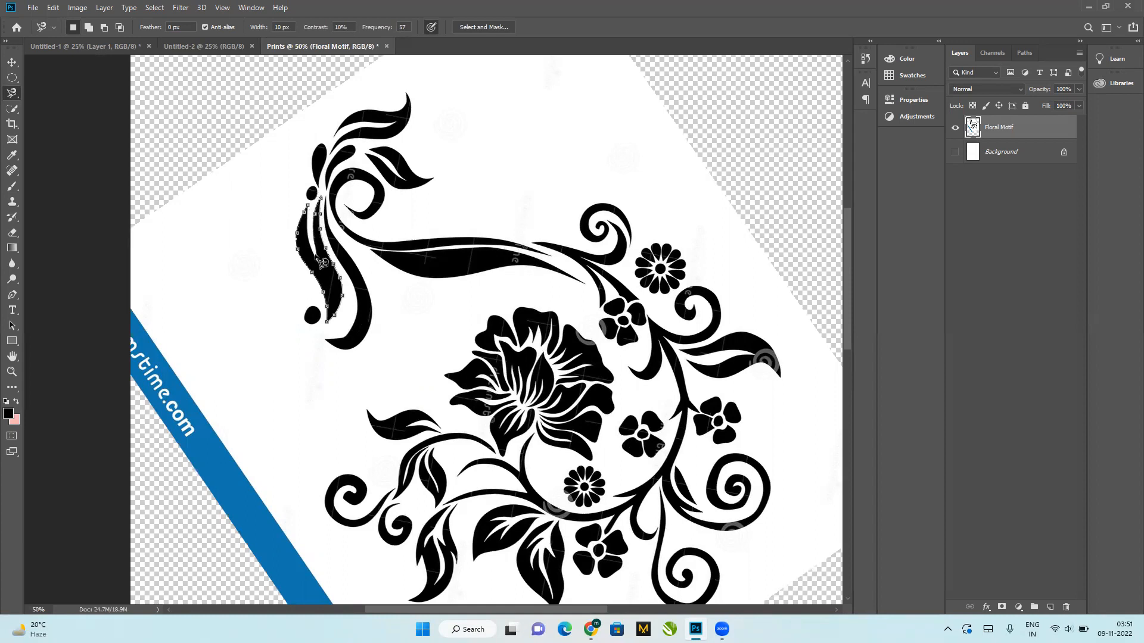
left_click(314, 213)
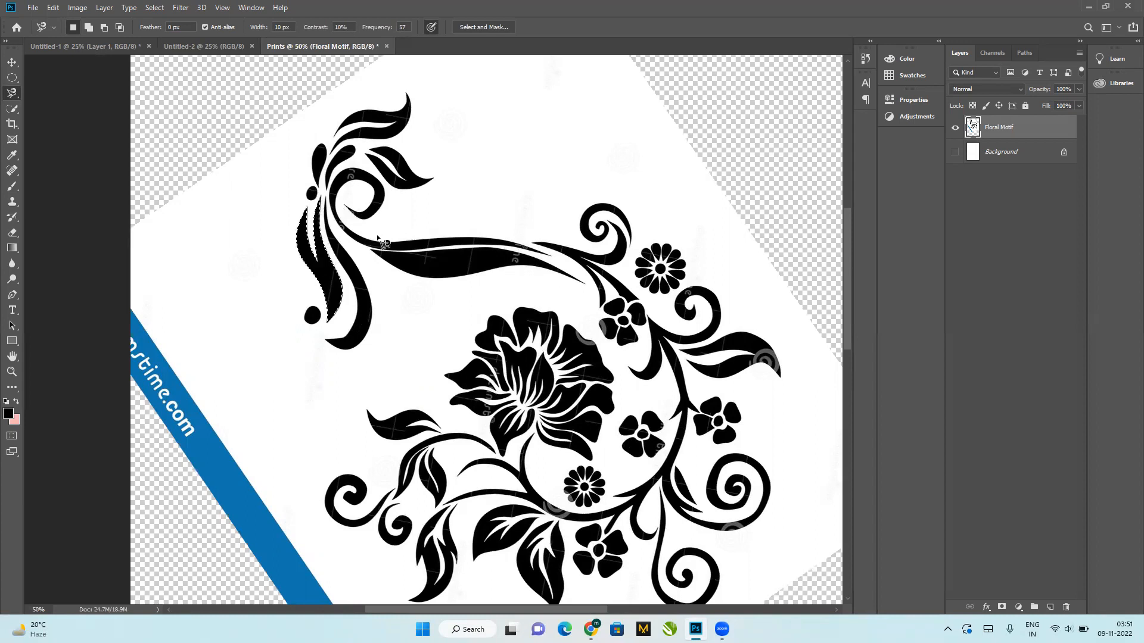
Step: Add the long leaf under the stem, the curved lower leaf and the small dot with the Magnetic Lasso, removing stray anchor points
left_click(88, 27)
left_click(368, 249)
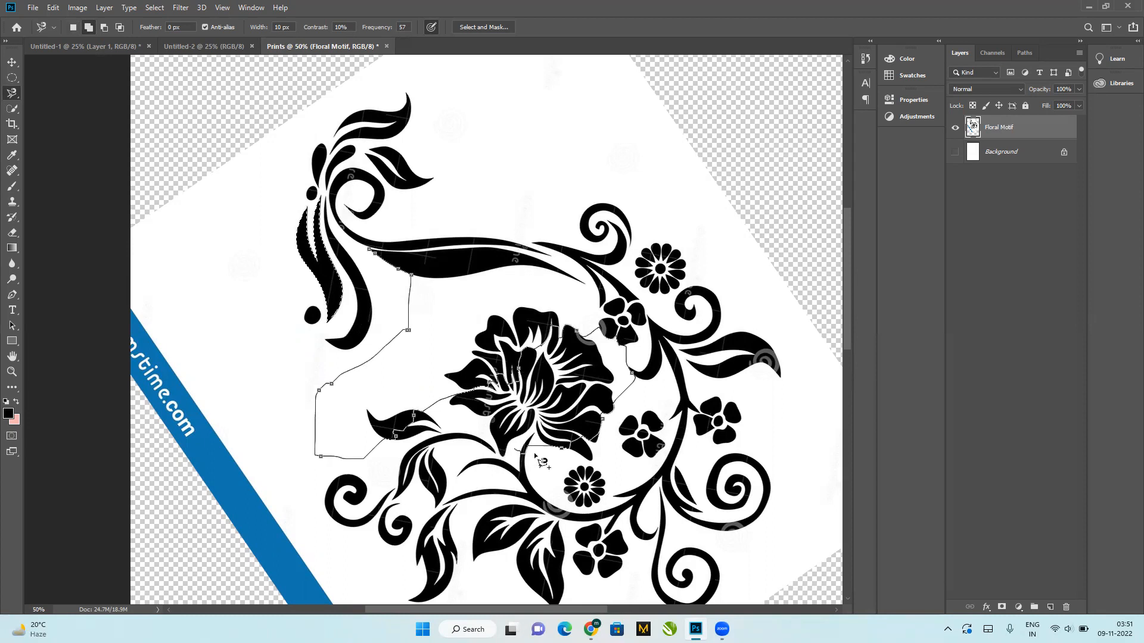
key("BackSpace")
key("BackSpace")
key("BackSpace")
key("BackSpace")
key("BackSpace")
key("BackSpace")
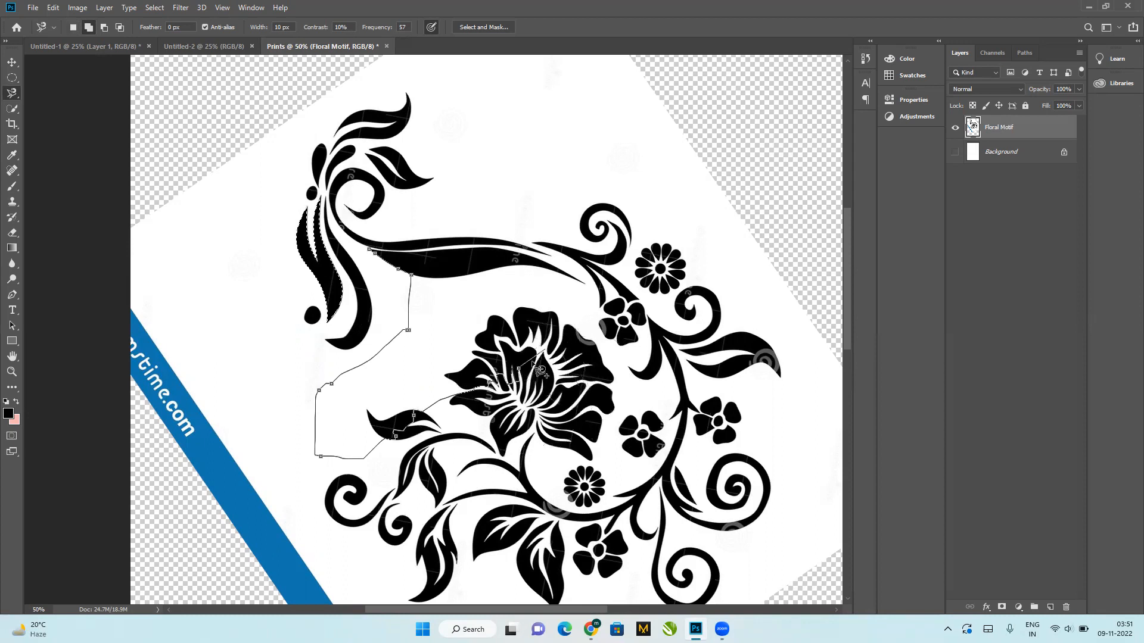
key("BackSpace")
key("BackSpace")
key("BackSpace")
key("BackSpace")
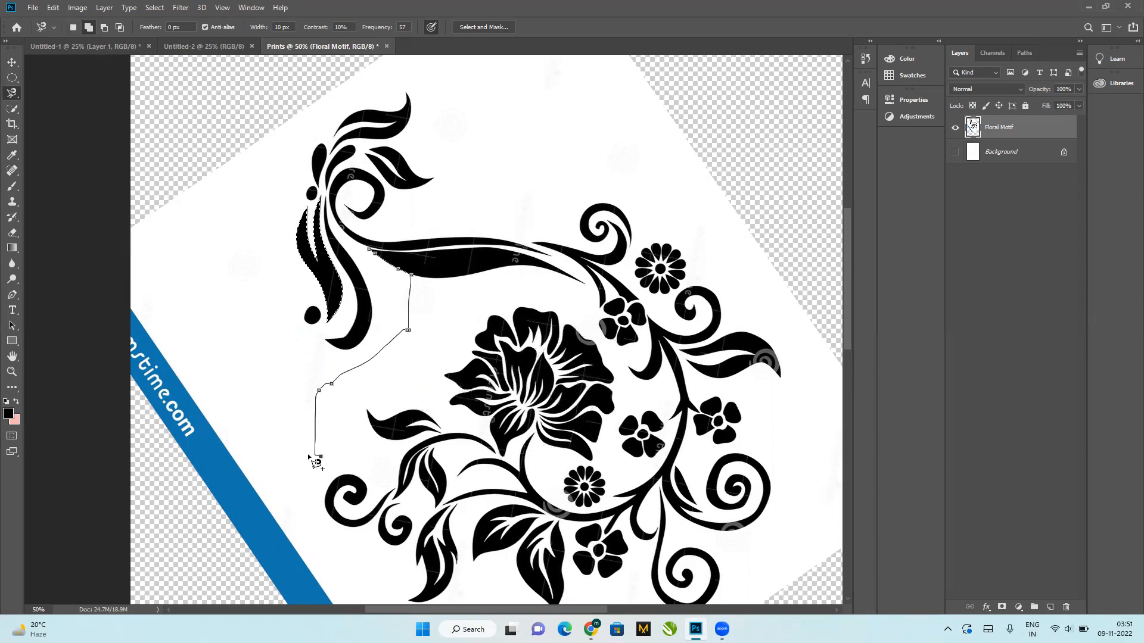
key("BackSpace")
key("BackSpace")
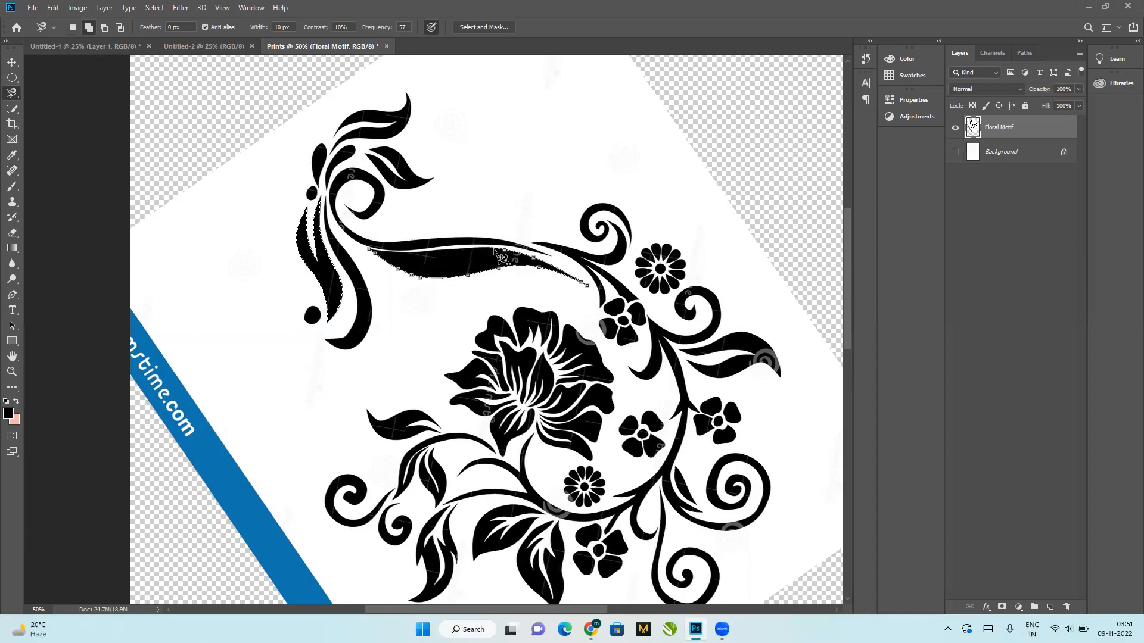
left_click(370, 249)
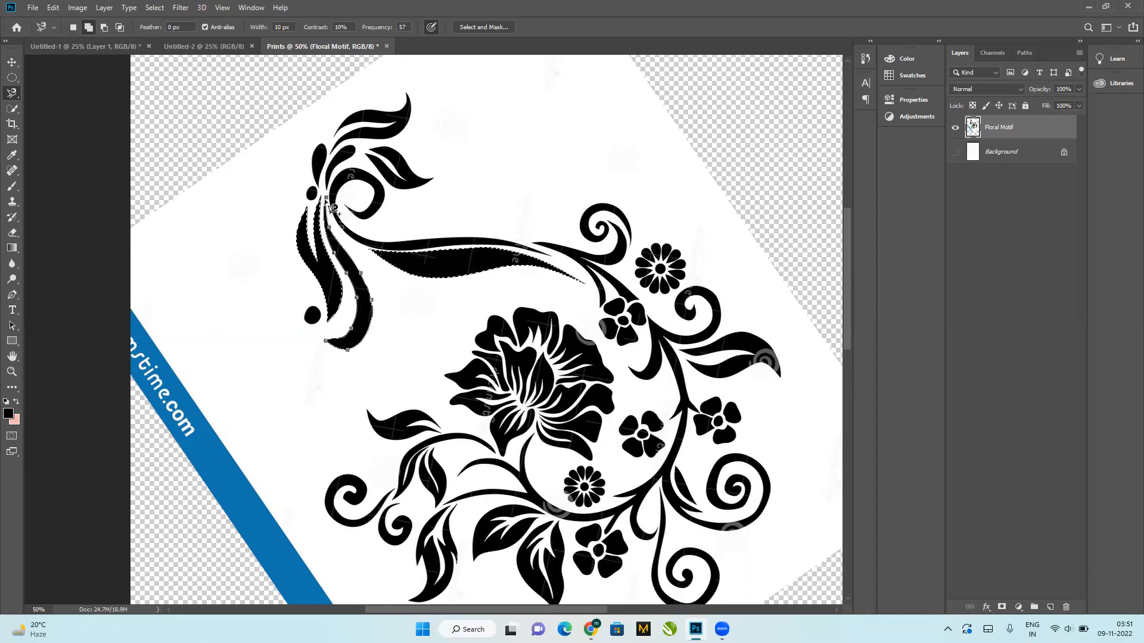
left_click(368, 244)
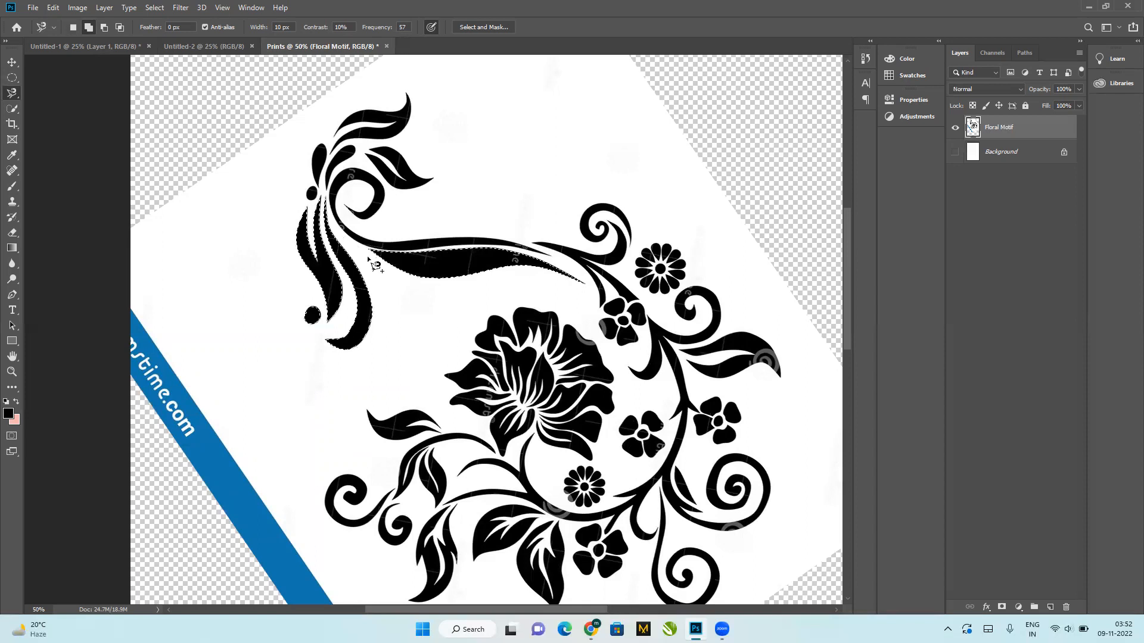
Step: Try deleting everything outside the selected leaves and dot, undo the deletion and clear the selection
right_click(430, 265)
left_click(468, 282)
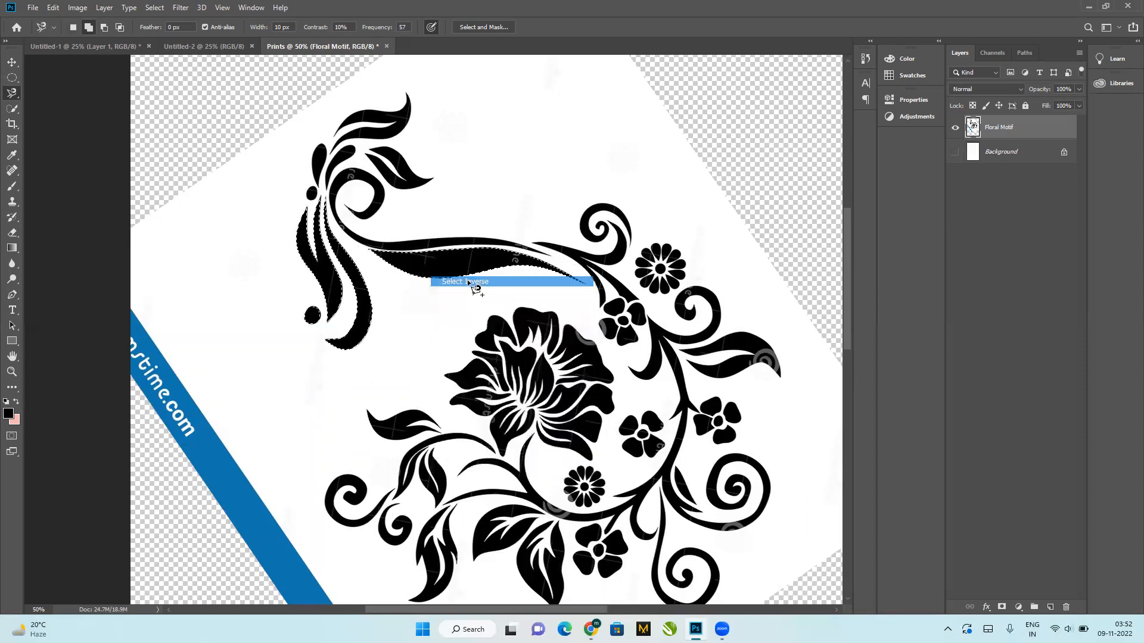
key("Delete")
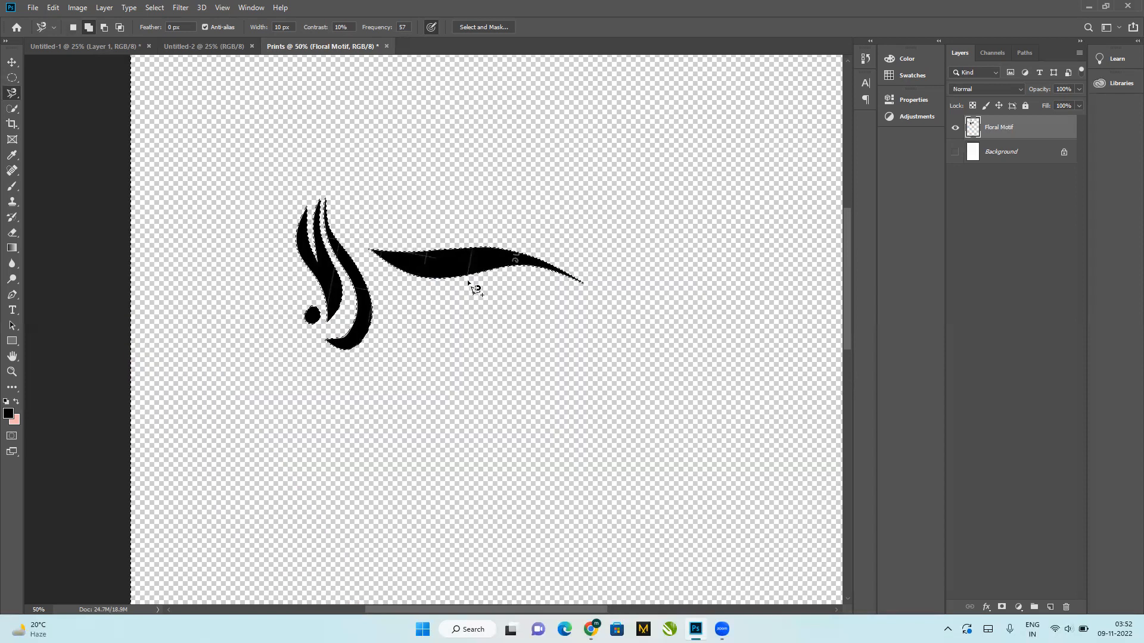
key("ctrl+z")
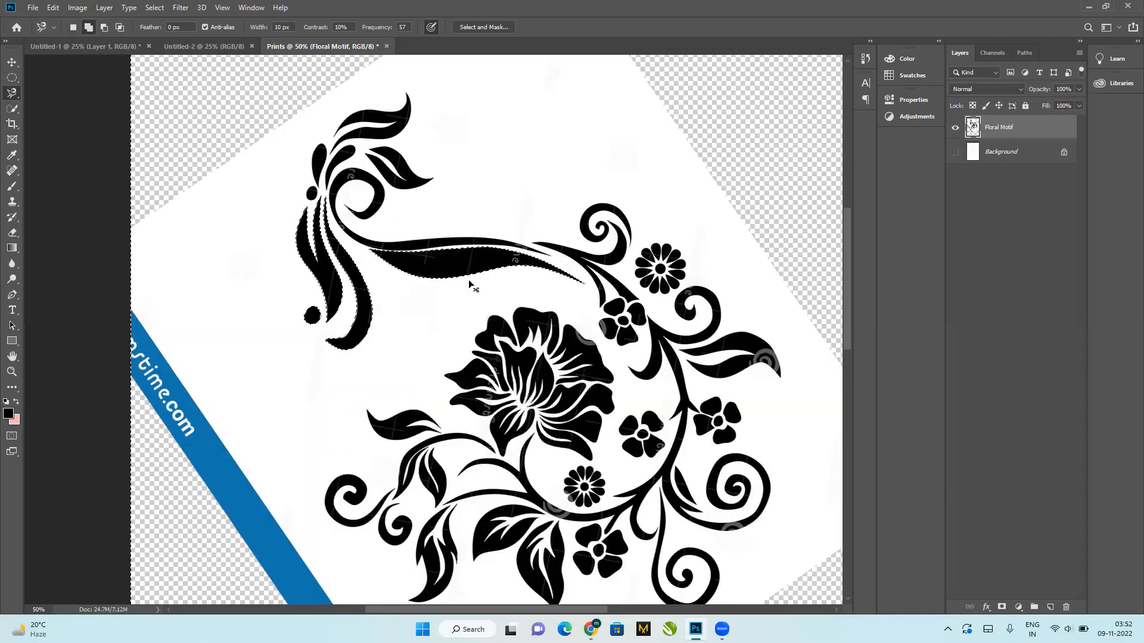
key("ctrl+d")
Step: Trace a Magnetic Lasso selection around the long leaf and the empty area between it and the upper sprig
left_click(458, 281)
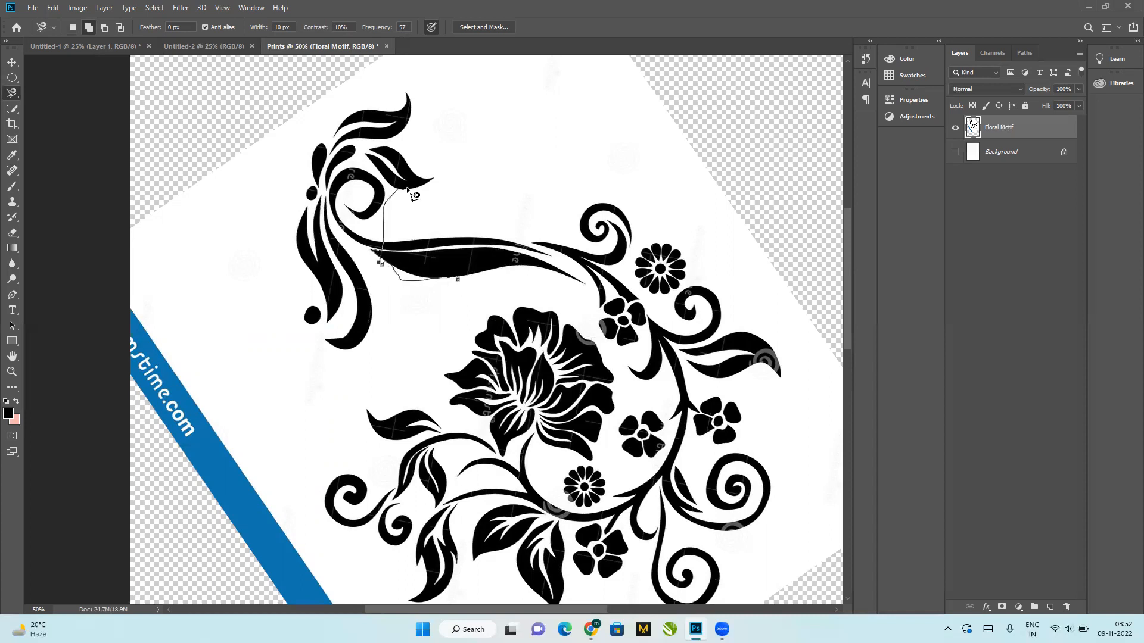
double_click(506, 171)
left_click(479, 238)
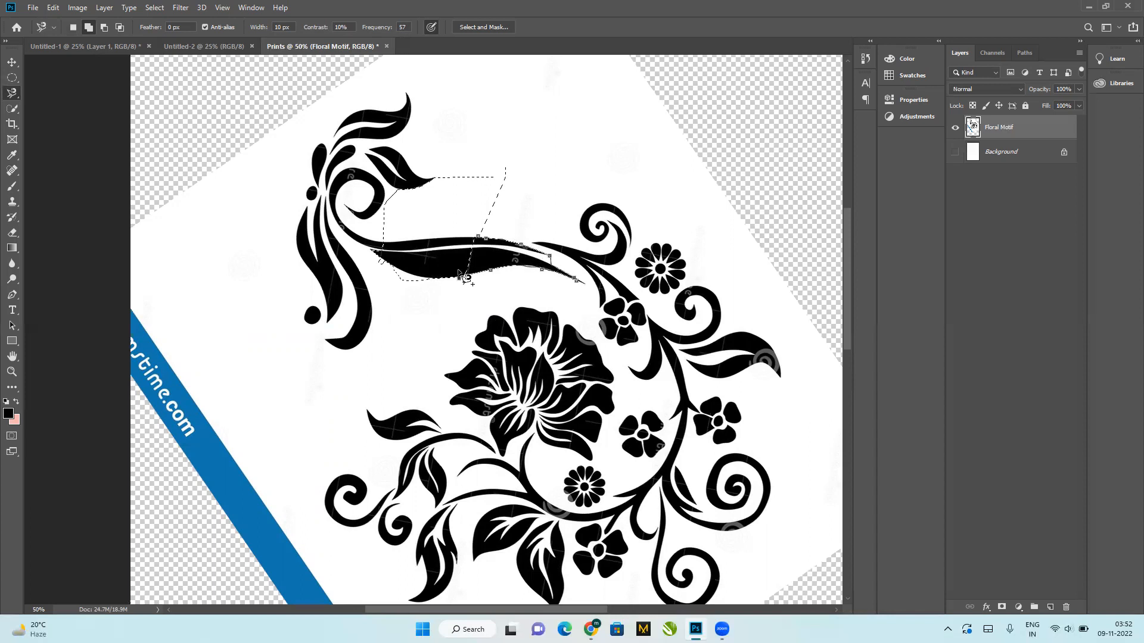
left_click(484, 242)
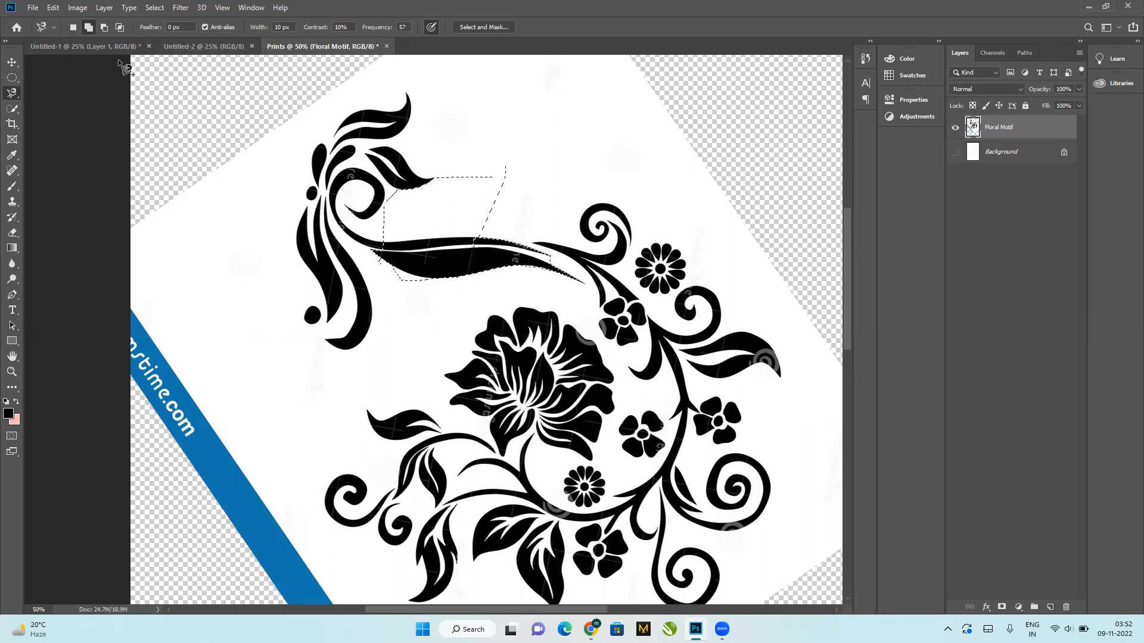
Step: Subtract the empty area above the long leaf from the selection with the Magnetic Lasso
left_click(104, 27)
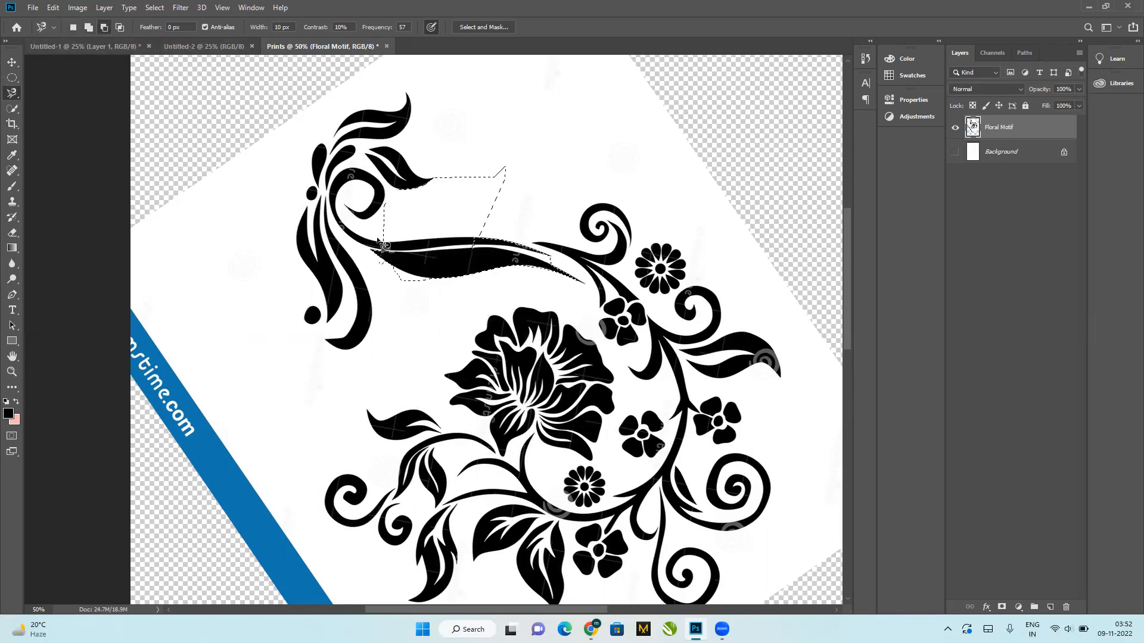
left_click(499, 223)
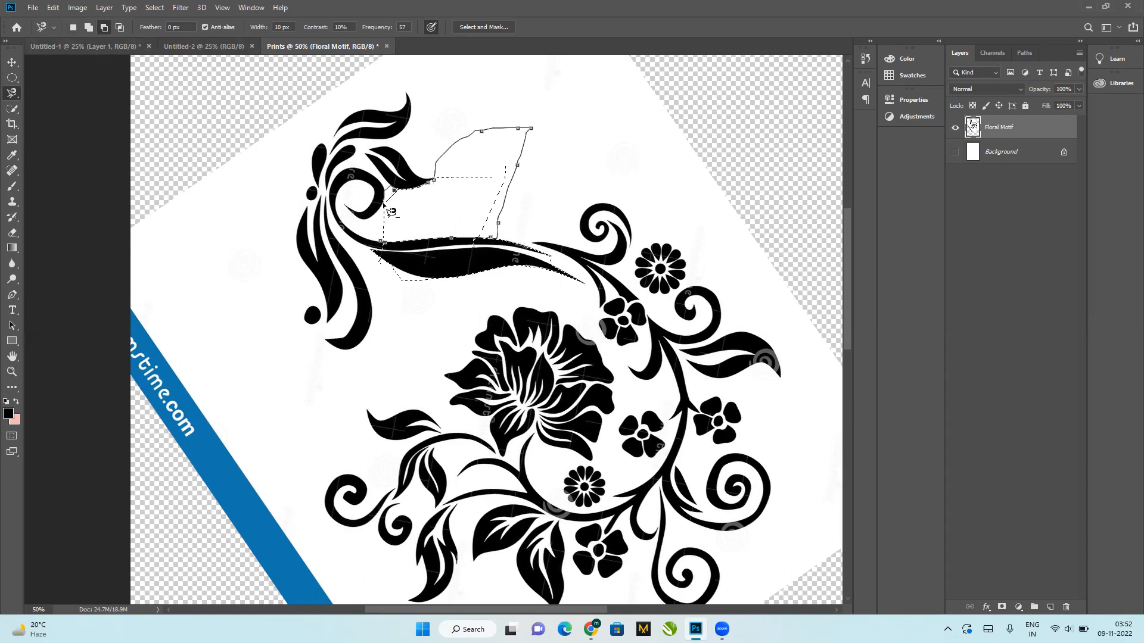
left_click(381, 242)
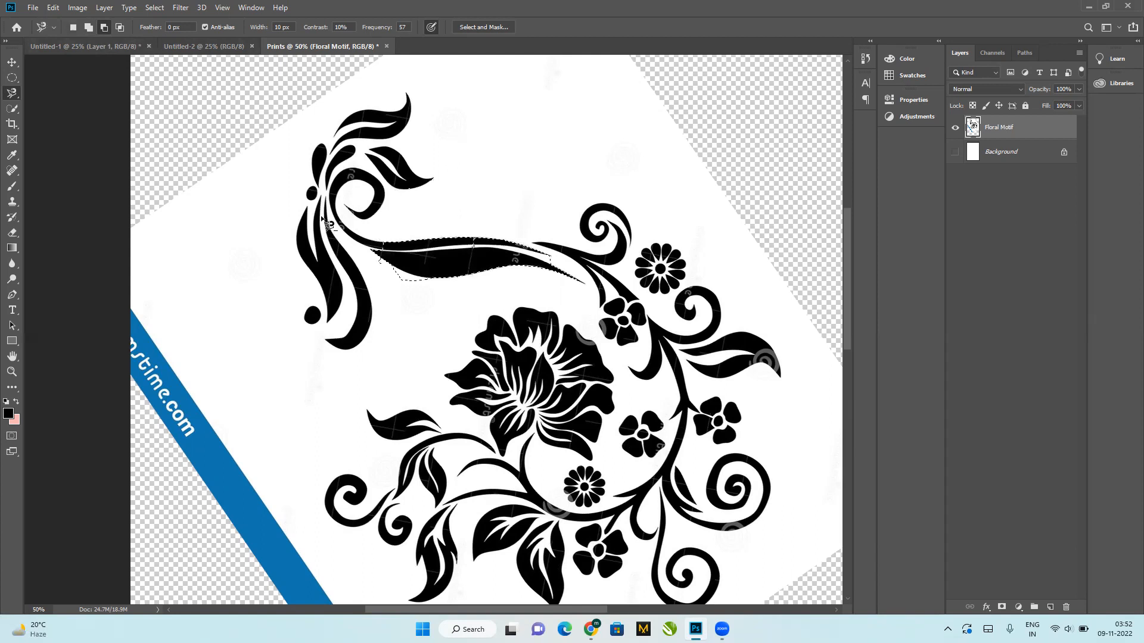
Step: Clear the lasso selection and select the long leaf and the curved lower leaf with the Quick Selection Tool
right_click(17, 99)
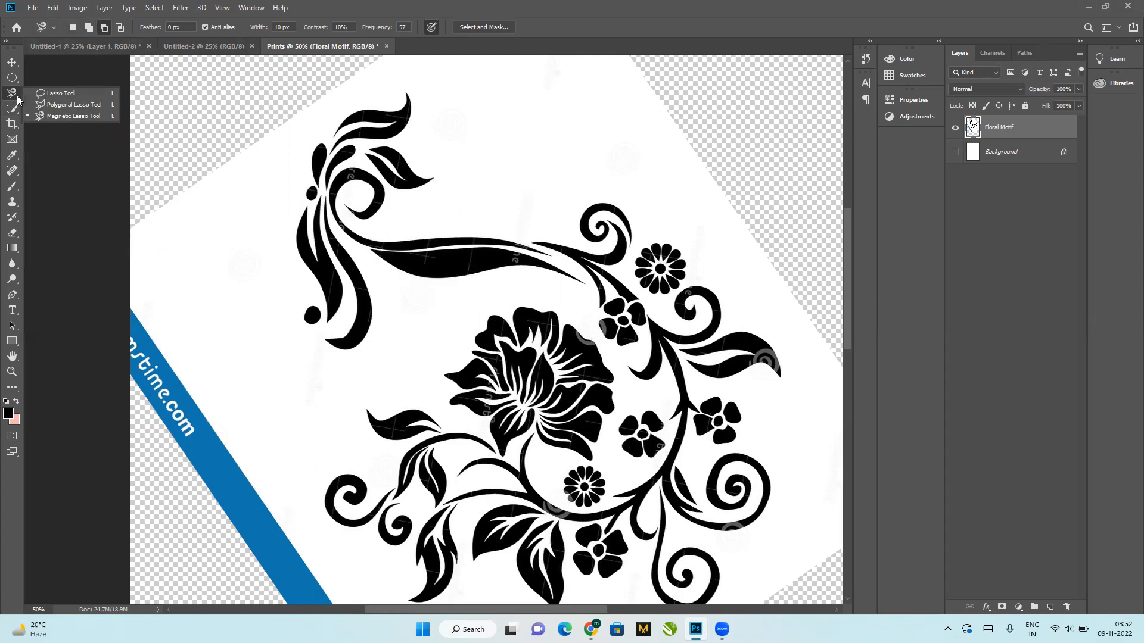
left_click(14, 109)
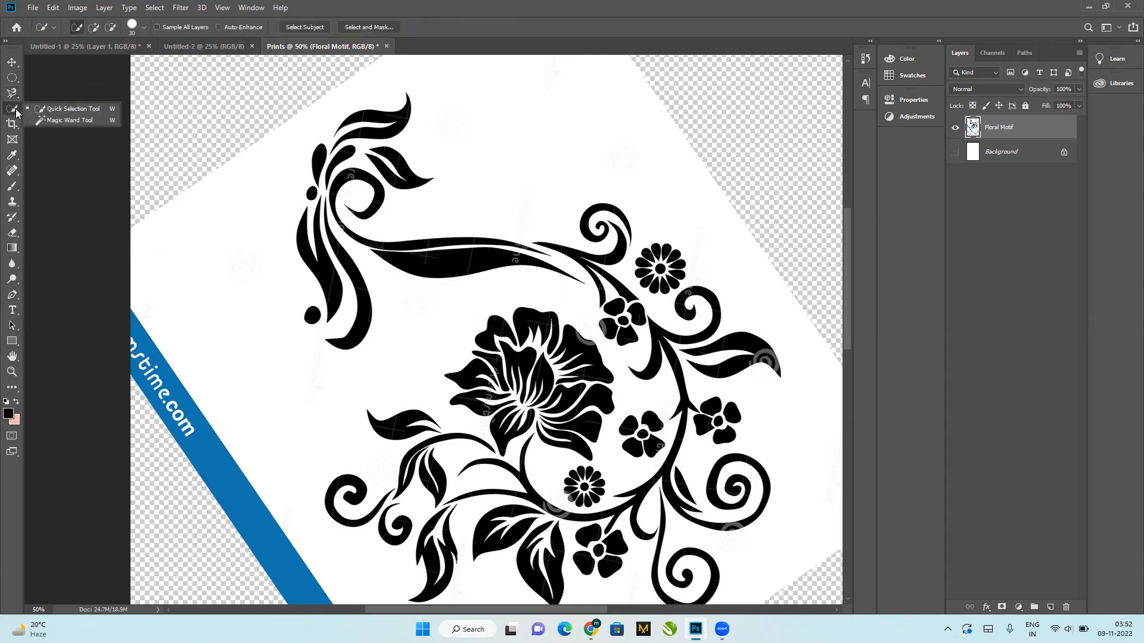
left_click(64, 111)
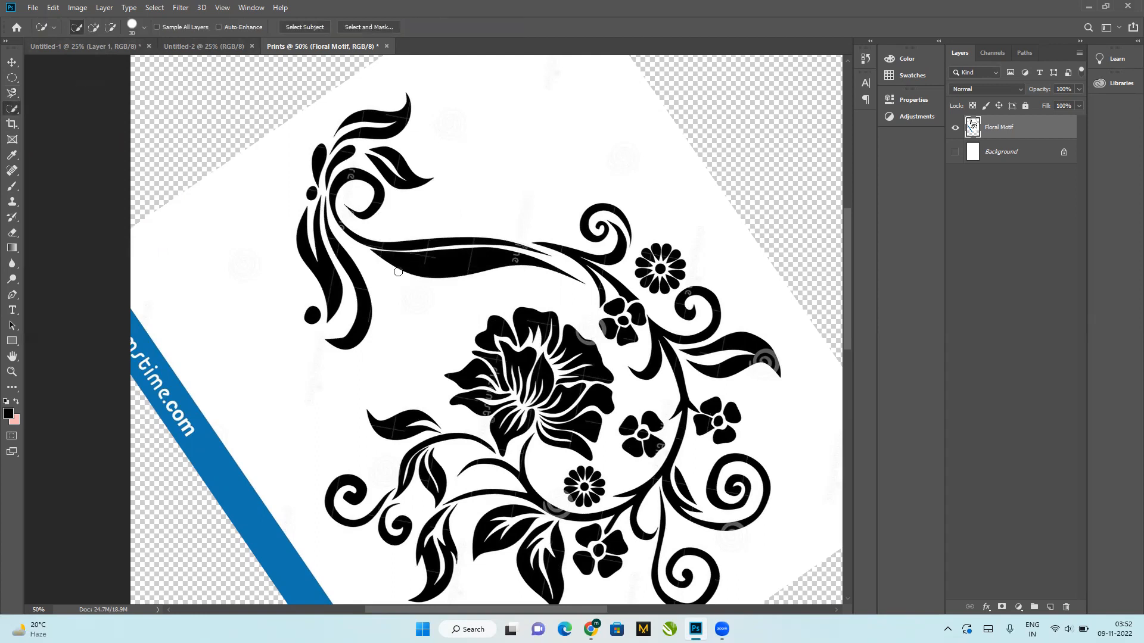
left_click_drag(442, 265, 430, 257)
left_click(338, 248)
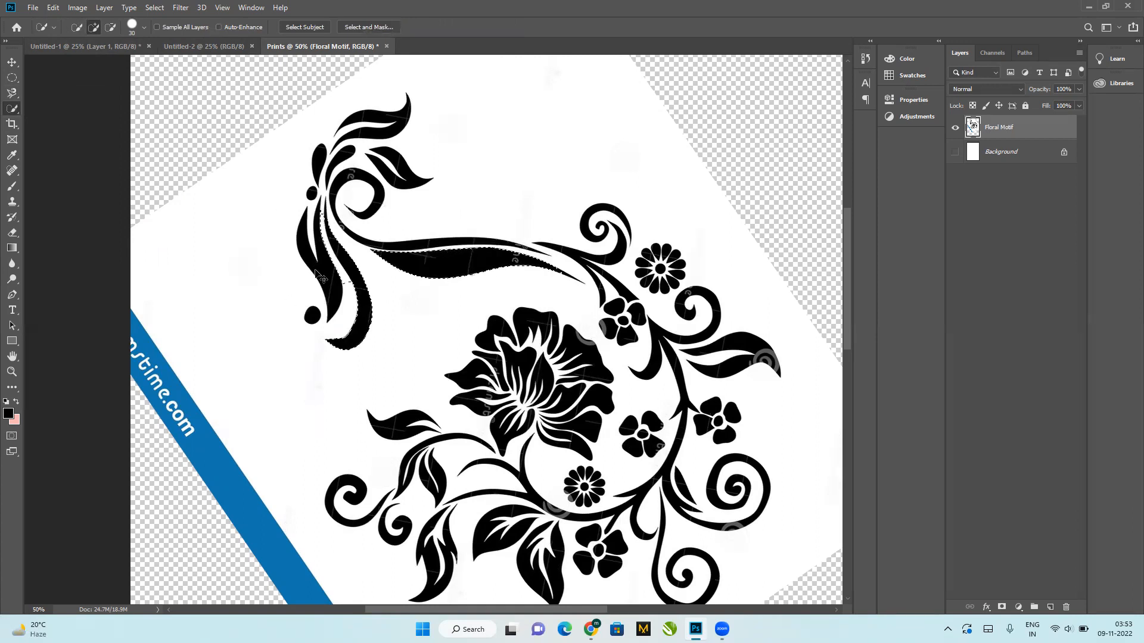
Step: Replace the leaf selection with a Quick Selection of the white background above and beside the motif
mouse_move(507, 132)
left_mouse_down()
mouse_move(592, 137)
mouse_move(656, 179)
left_mouse_up()
left_click(612, 199)
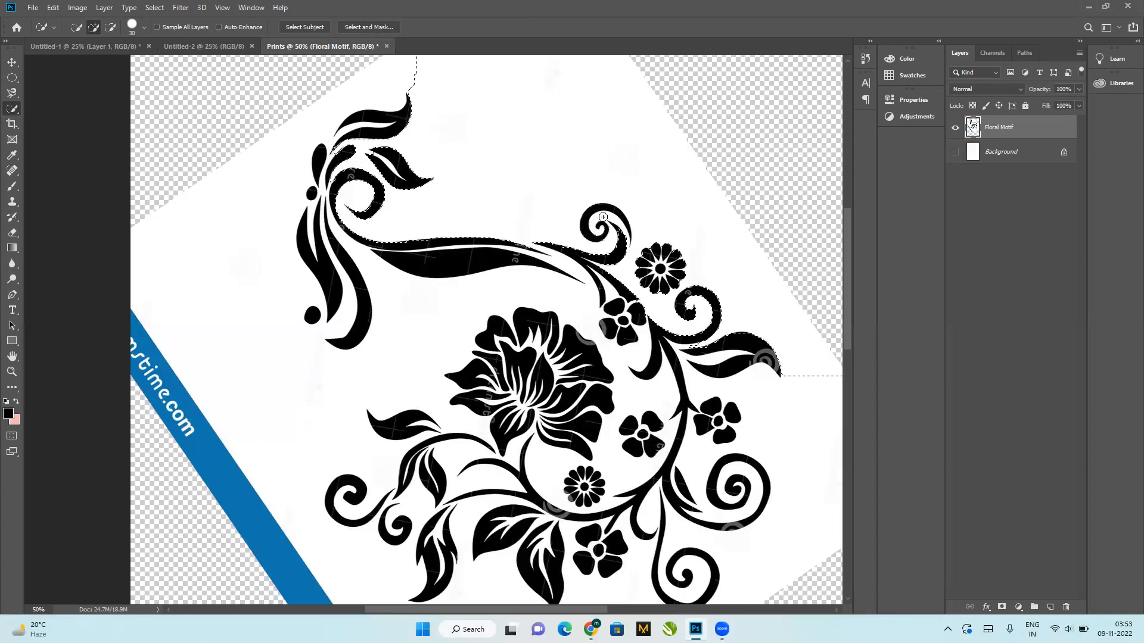
left_click(407, 360)
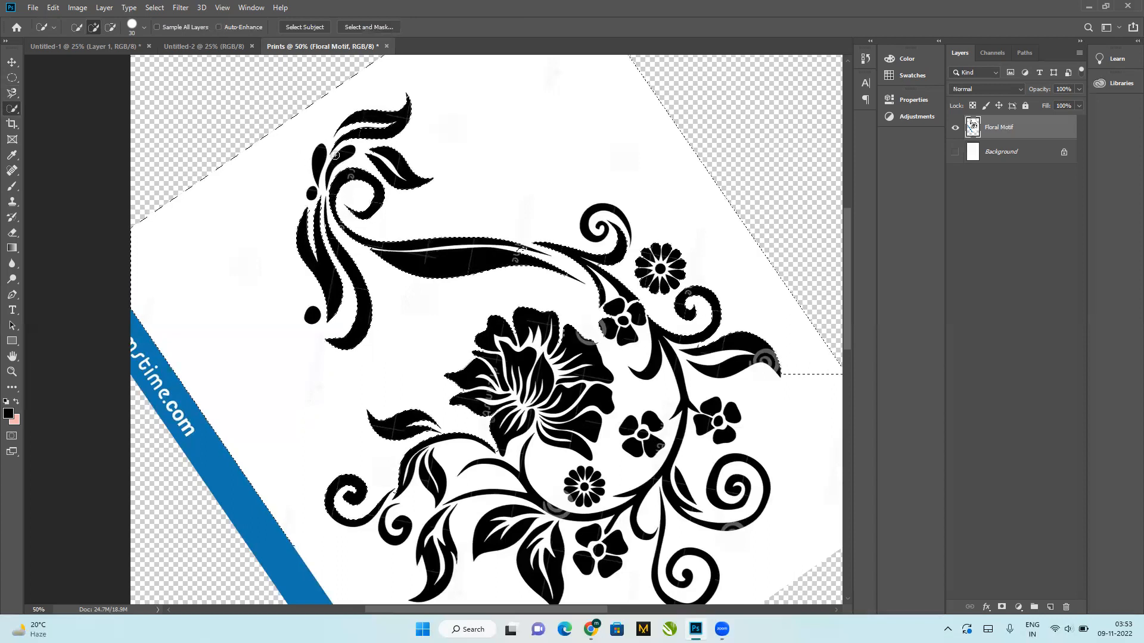
Step: Subtract the small petals of the upper sprig and the area at the topmost curl from the Quick Selection
left_click(110, 27)
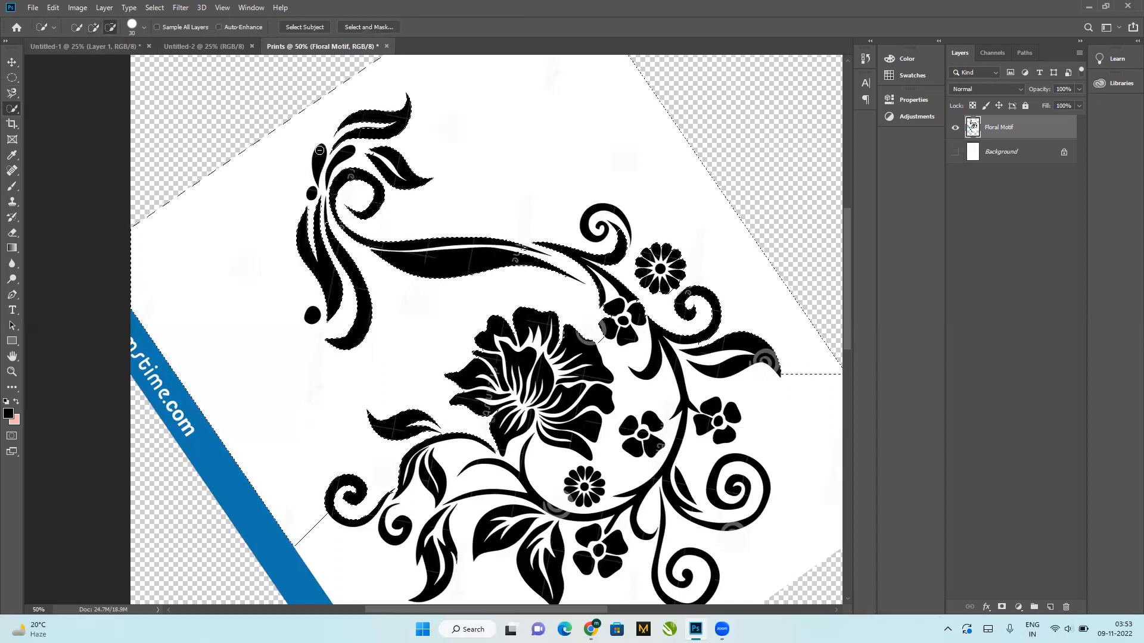
left_click_drag(346, 148, 333, 164)
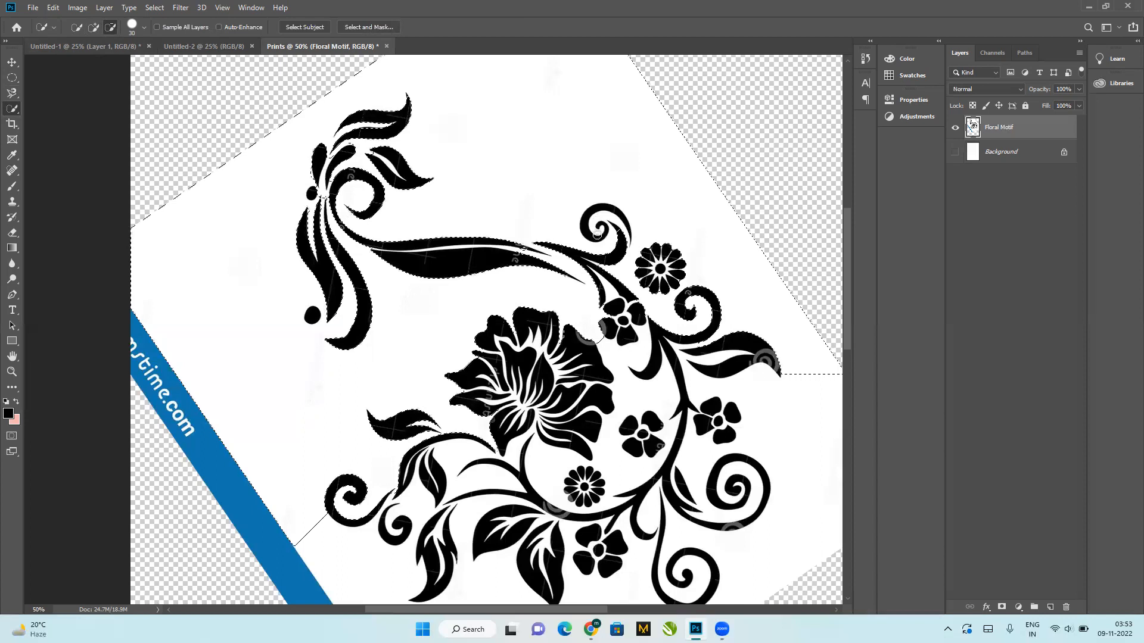
left_click_drag(596, 235, 581, 229)
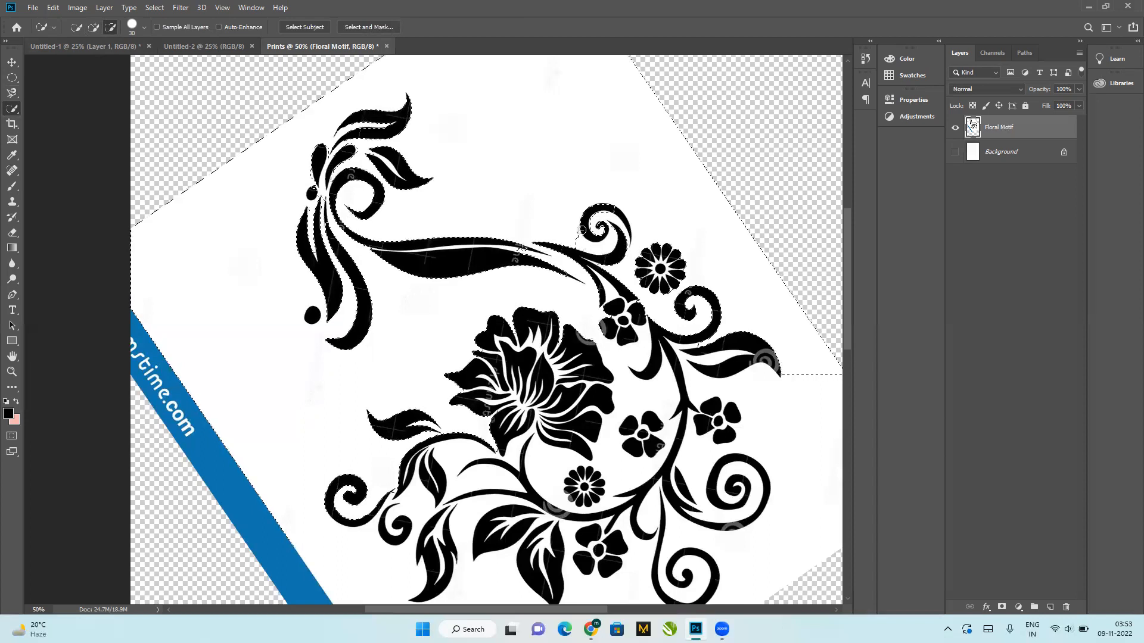
Step: Enlarge the Quick Selection brush to 210, try subtracting larger background areas and clear the selection
left_click_drag(439, 204, 481, 220)
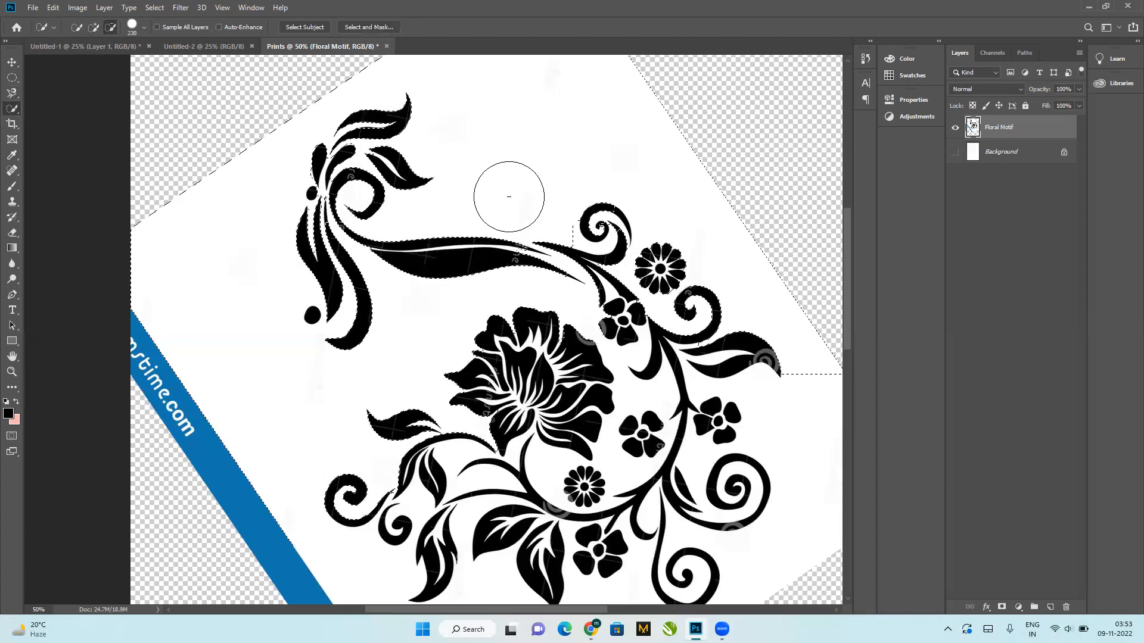
mouse_move(515, 185)
left_mouse_down()
mouse_move(489, 193)
mouse_move(535, 204)
mouse_move(490, 196)
left_mouse_up()
left_click(660, 254)
left_click_drag(508, 154, 539, 168, "alt")
mouse_move(477, 192)
left_mouse_down()
mouse_move(483, 148)
mouse_move(524, 256)
mouse_move(419, 304)
mouse_move(381, 376)
mouse_move(301, 383)
mouse_move(238, 298)
mouse_move(542, 128)
left_mouse_up()
left_click_drag(782, 383, 797, 490)
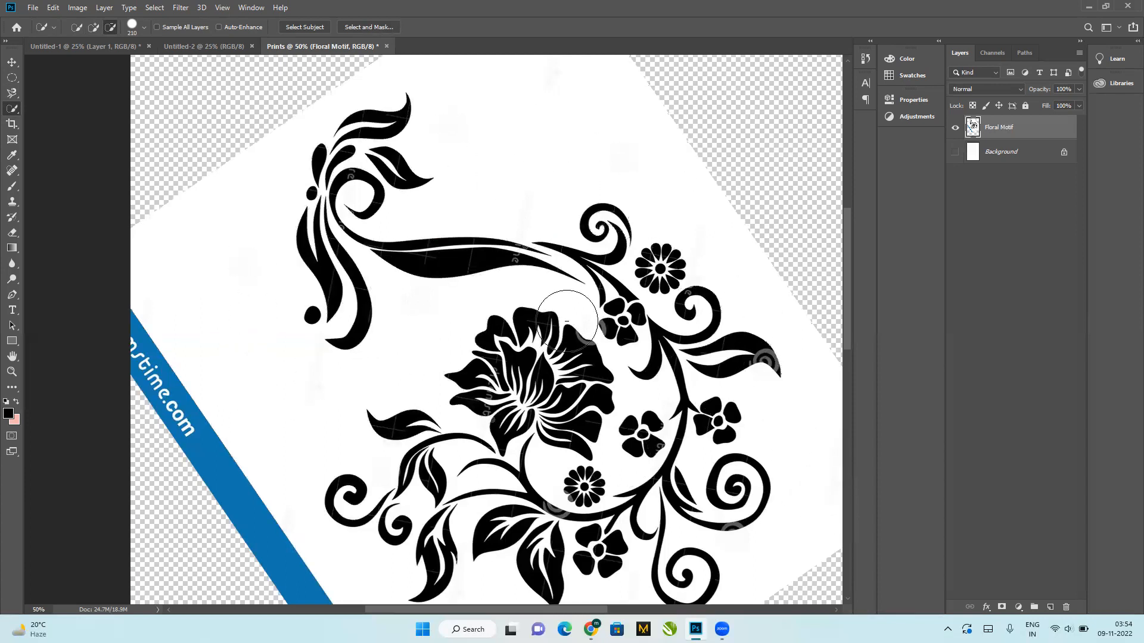
Step: Start a new Quick Selection over the white background above the motif and beside the blue banner
left_click(76, 26)
mouse_move(432, 119)
left_mouse_down()
mouse_move(490, 158)
mouse_move(581, 132)
left_mouse_up()
mouse_move(245, 214)
left_mouse_down()
mouse_move(224, 294)
mouse_move(265, 393)
left_mouse_up()
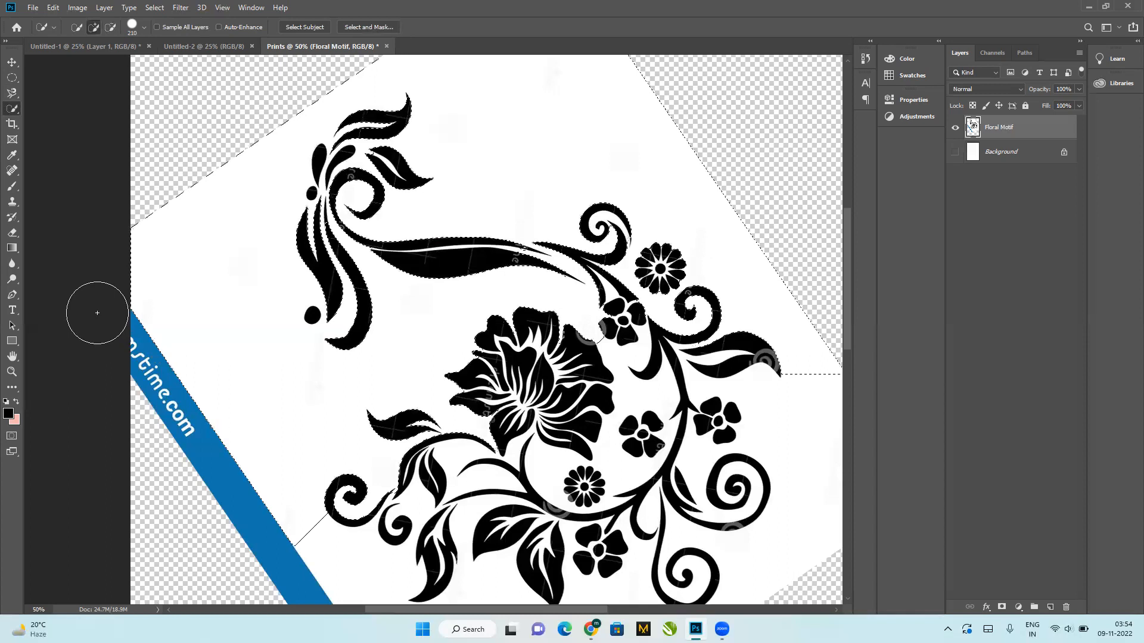
Step: Add the remaining outer background and the blue banner to the Quick Selection, reducing the brush to 114 for gaps between the stems
left_click(786, 415)
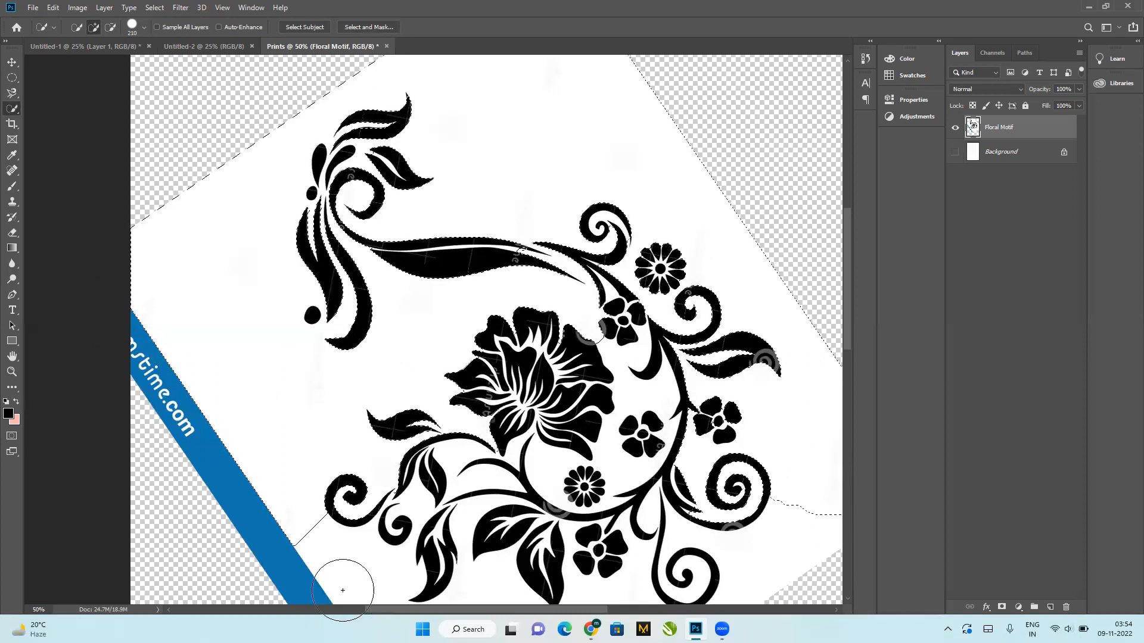
left_click(326, 555)
left_click(764, 602)
left_click(613, 588)
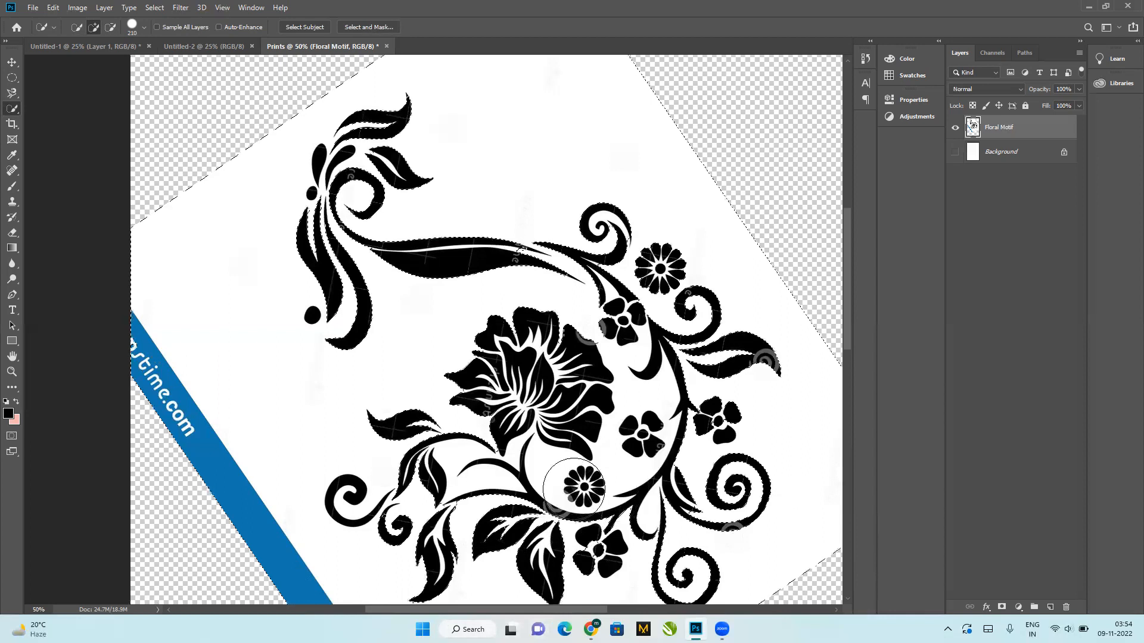
mouse_move(547, 466)
left_mouse_down()
mouse_move(531, 468)
mouse_move(557, 484)
left_mouse_up()
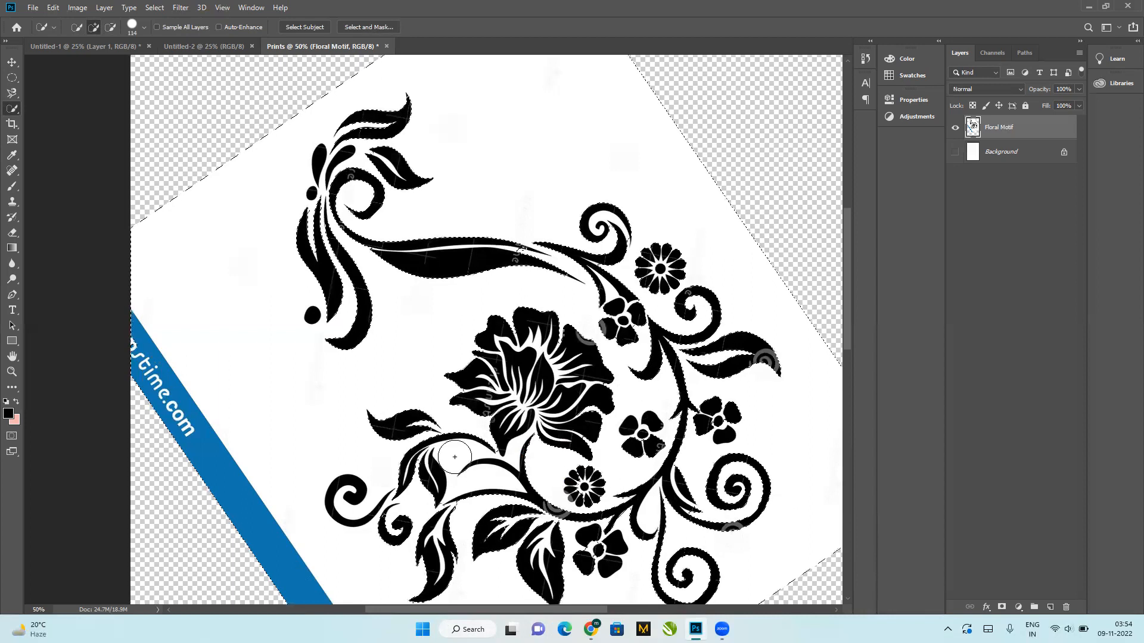
left_click(480, 453)
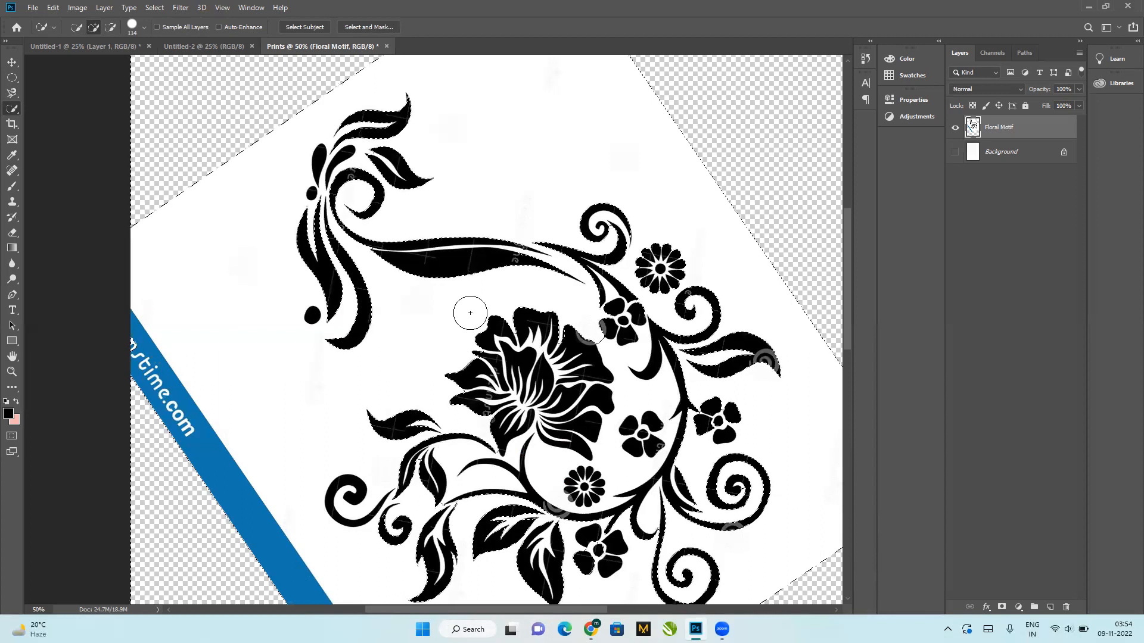
Step: Try deleting the quick-selected background, undo the deletion and clear the selection
key("ctrl+x")
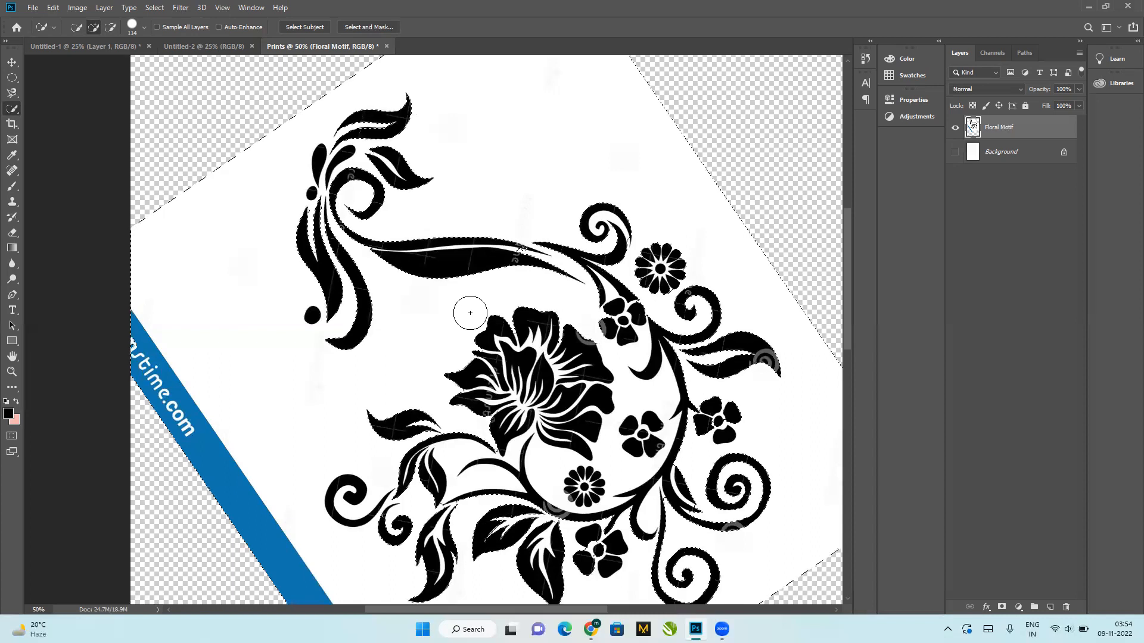
key("Delete")
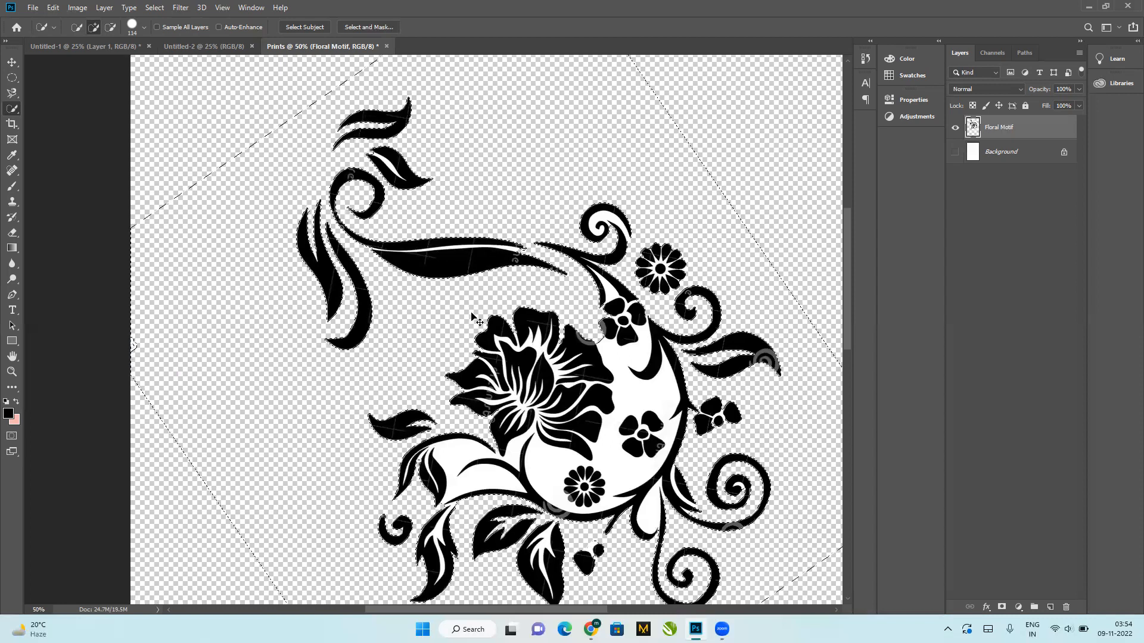
key("ctrl+z")
key("ctrl+d")
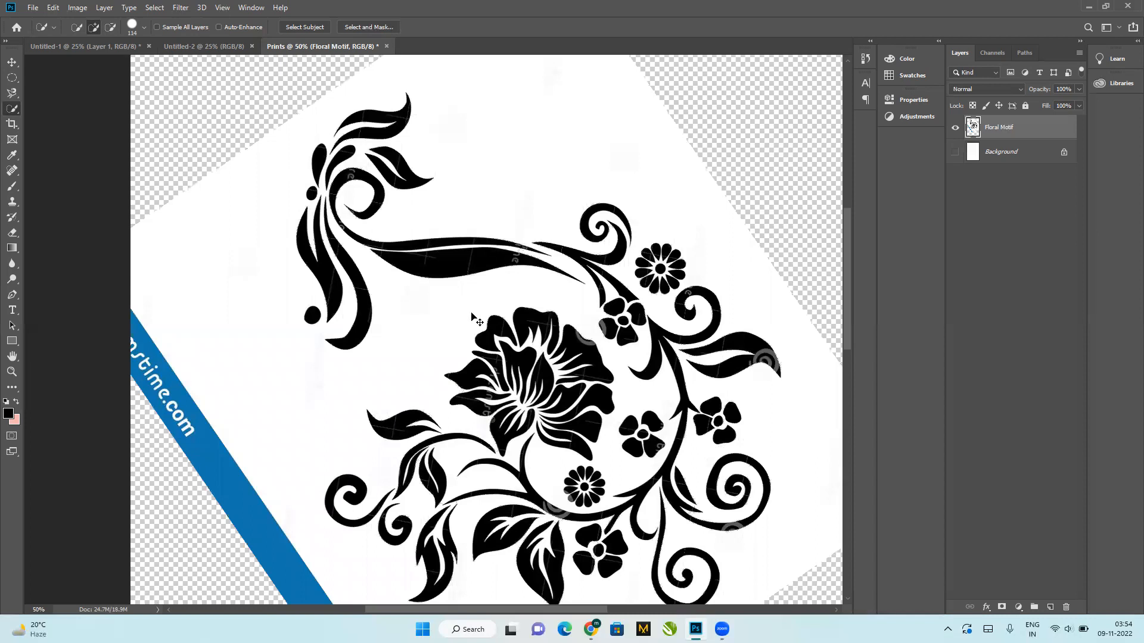
Step: Try deleting the white background with a Magic Wand selection at tolerance 32, undo the deletion and clear the selection
right_click(14, 113)
left_click(45, 122)
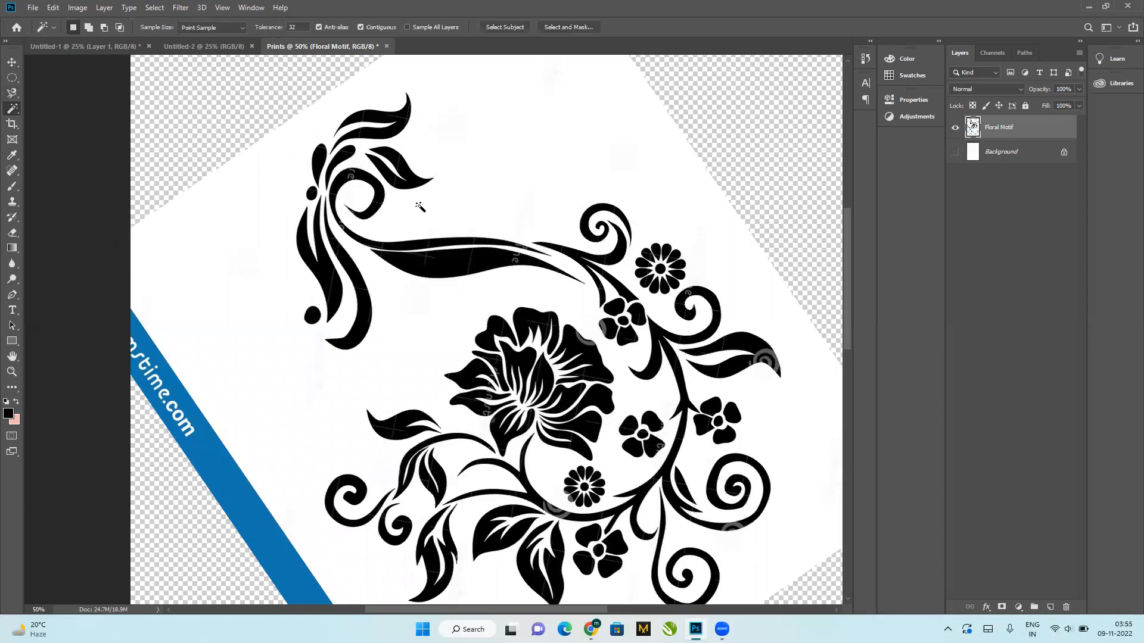
left_click(466, 207)
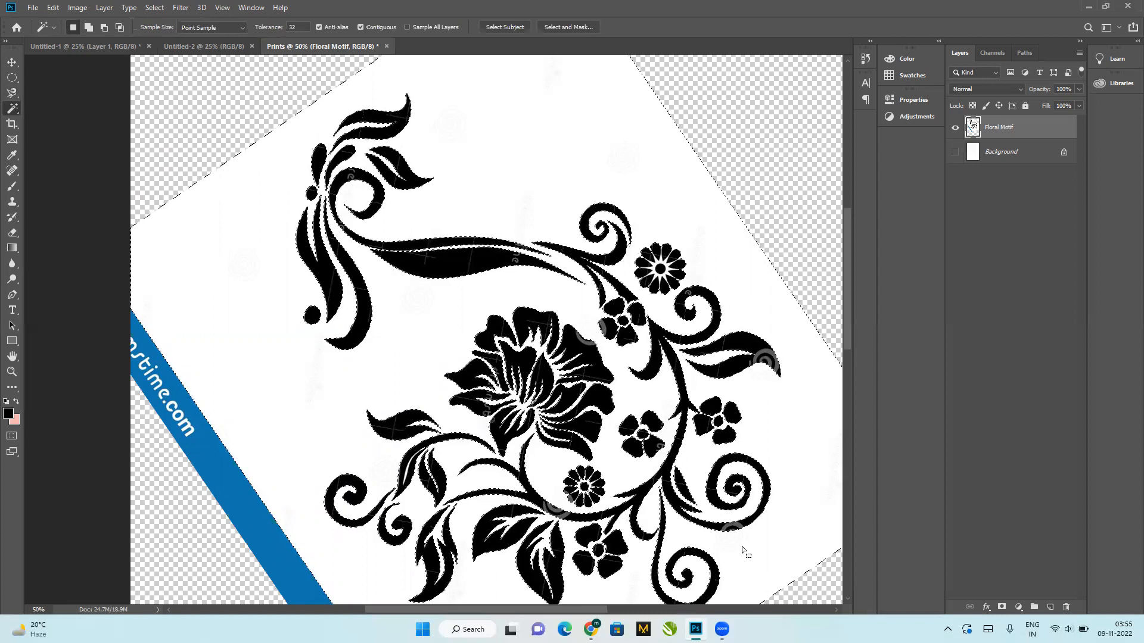
key("Delete")
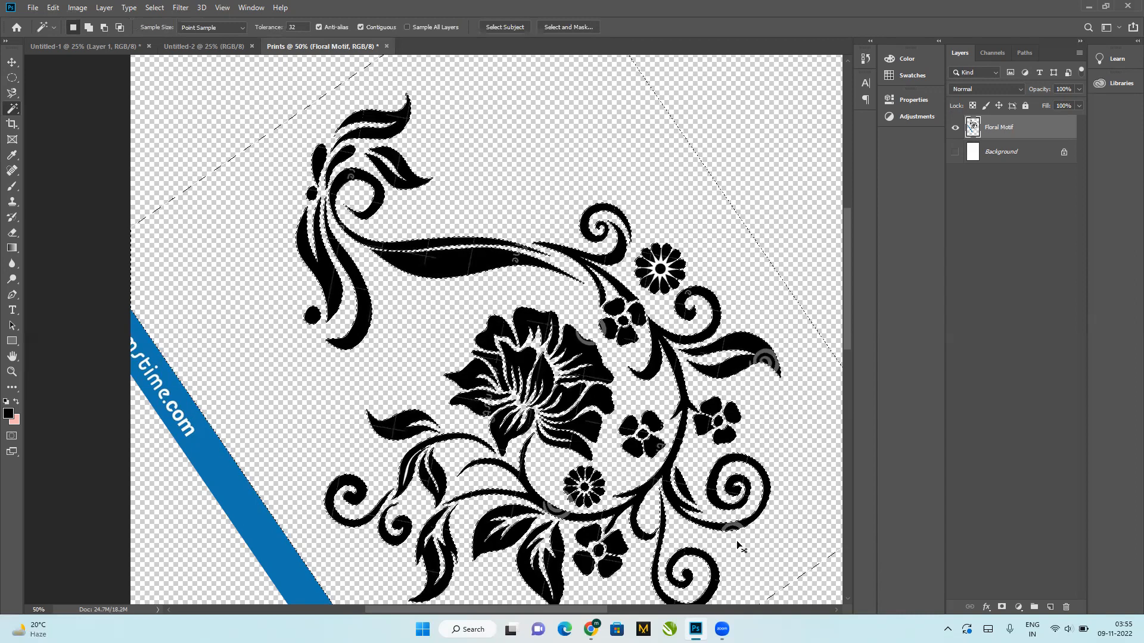
key("ctrl+z")
key("ctrl+d")
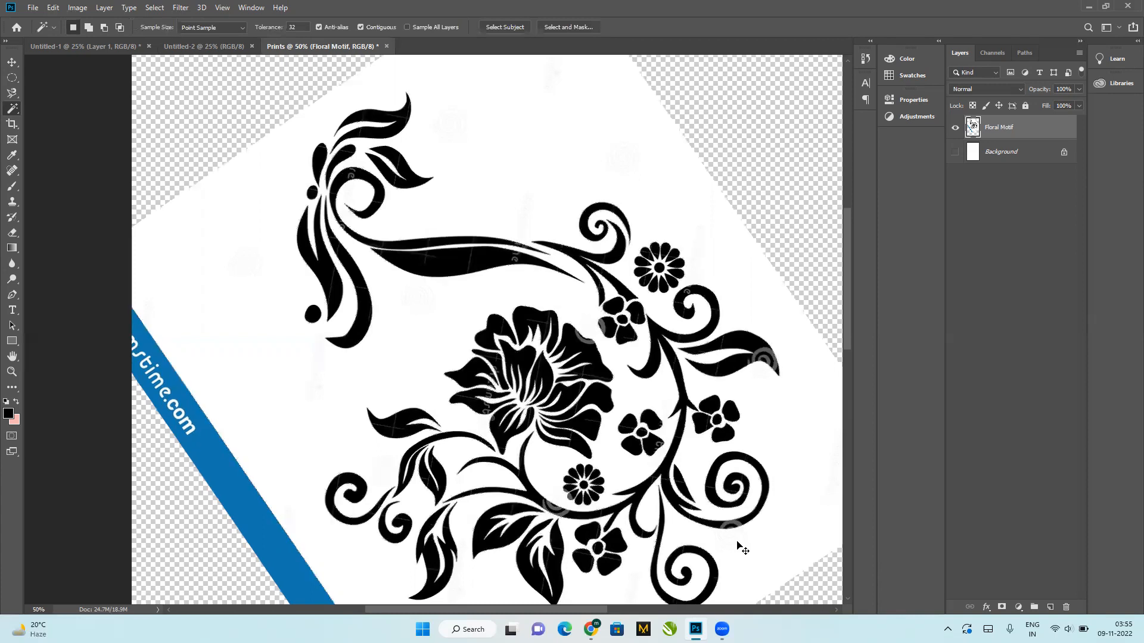
Step: Reselect the white background around the whole motif with the Magic Wand
key("ctrl+0")
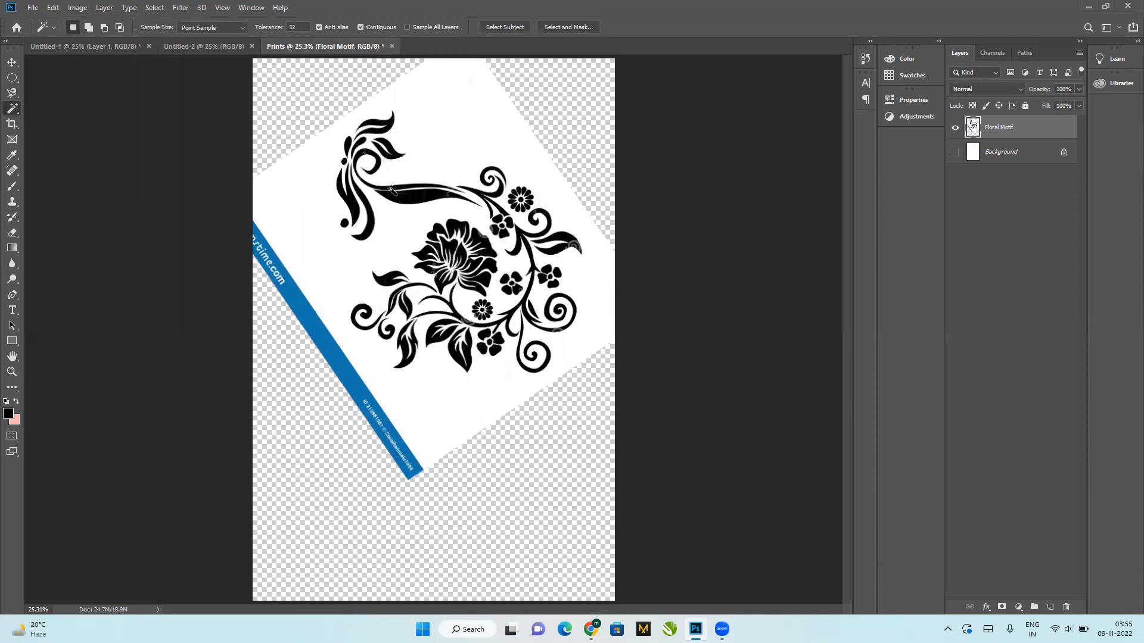
left_click(390, 219)
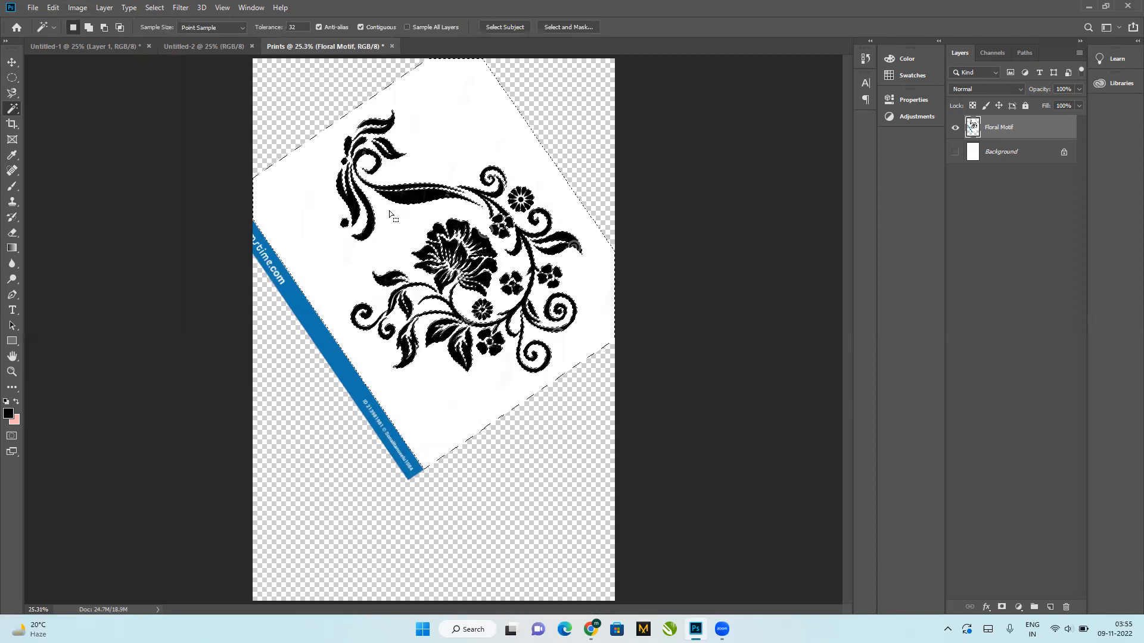
Step: Try selecting the transparent area beside the blue banner with the Magic Wand and restore the white background selection
left_click(12, 78)
left_click(44, 77)
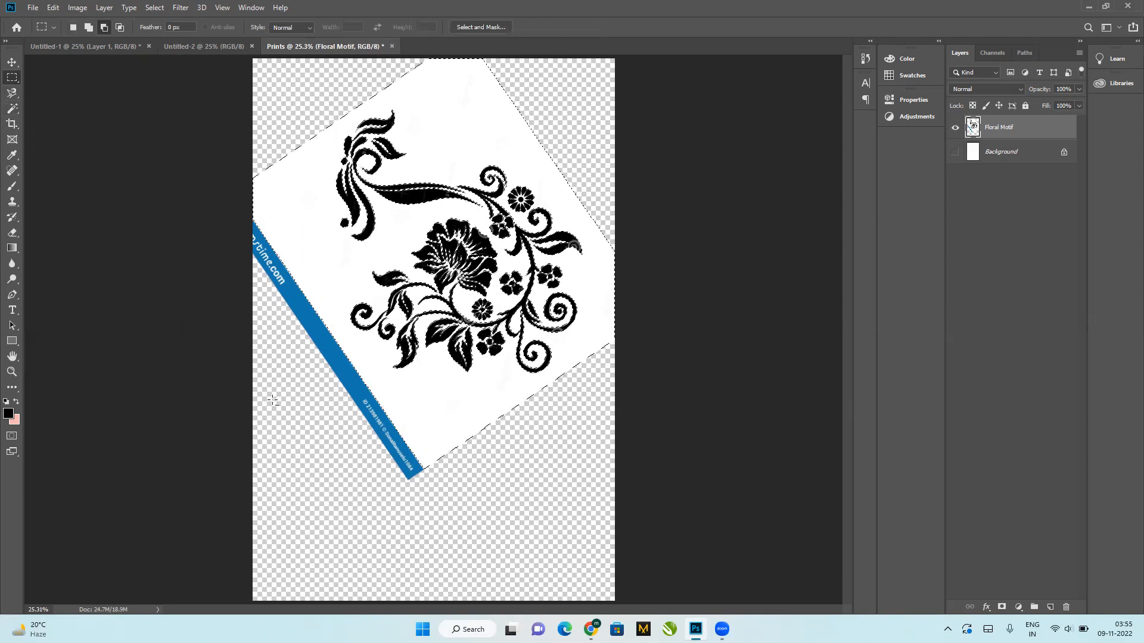
left_click(13, 109)
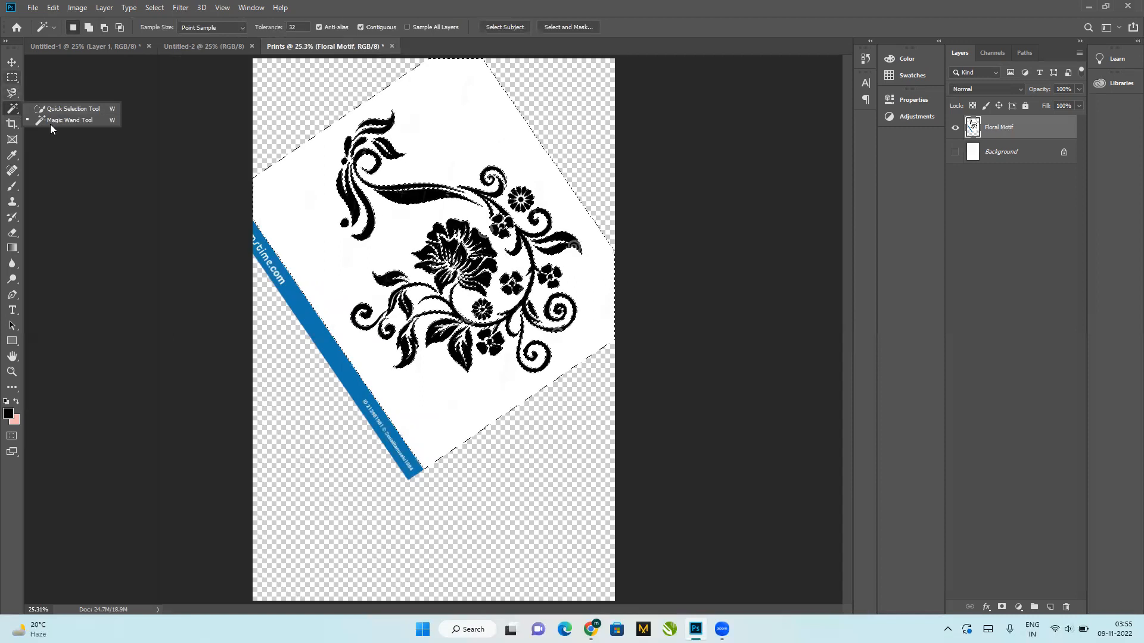
left_click(300, 377)
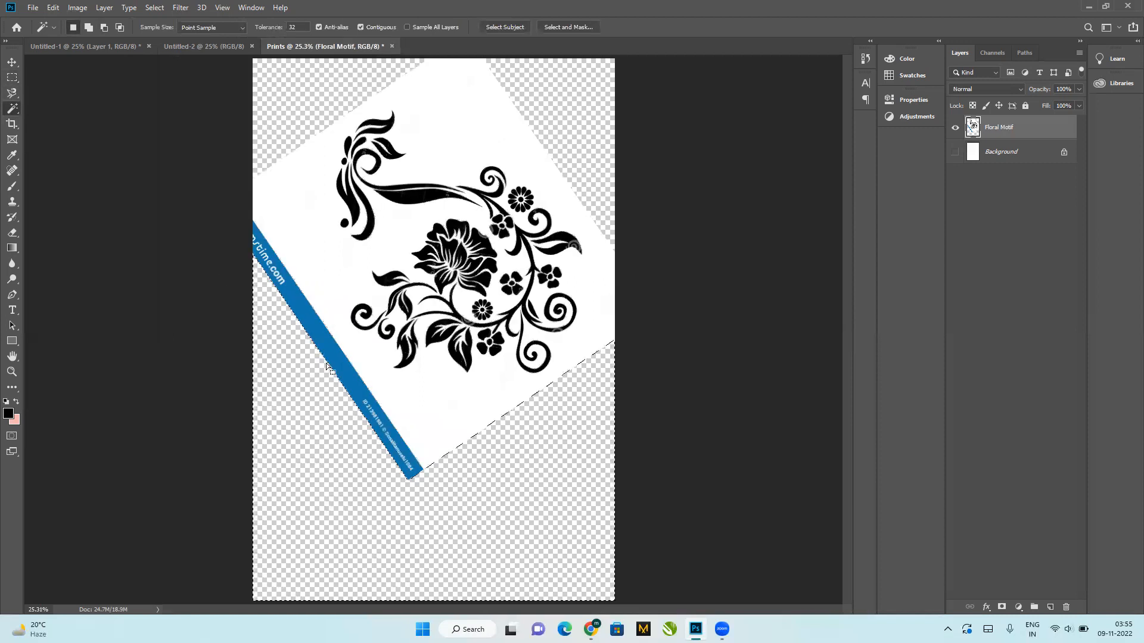
left_click(329, 362, "shift")
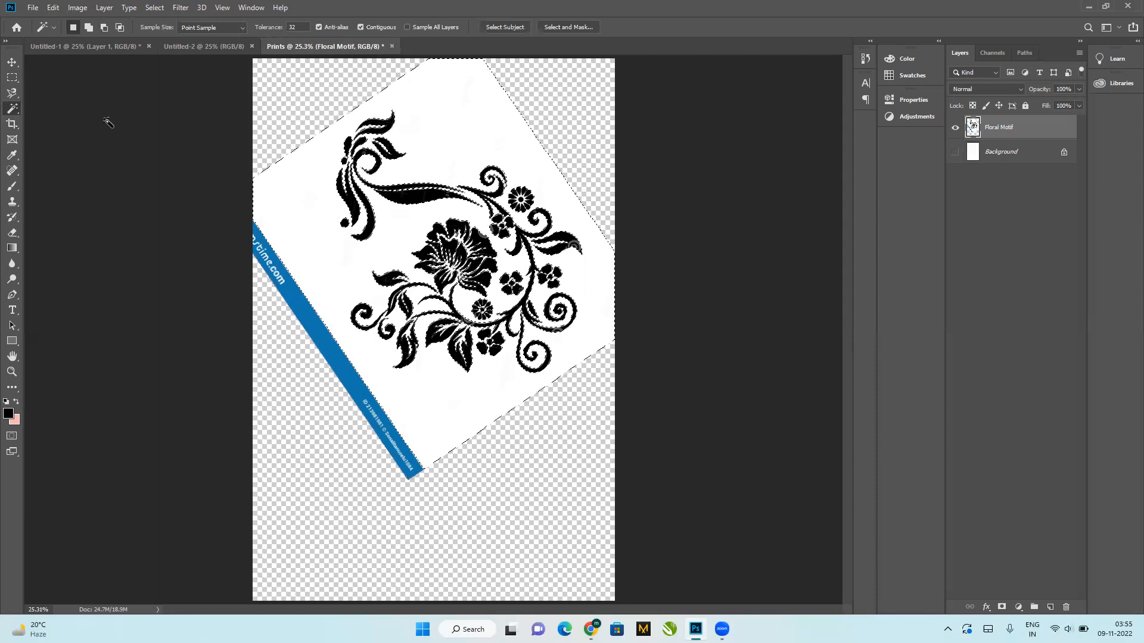
Step: Add the blue banner to the white background selection with the Rectangular Marquee, delete the selected areas and clear the selection
right_click(11, 111)
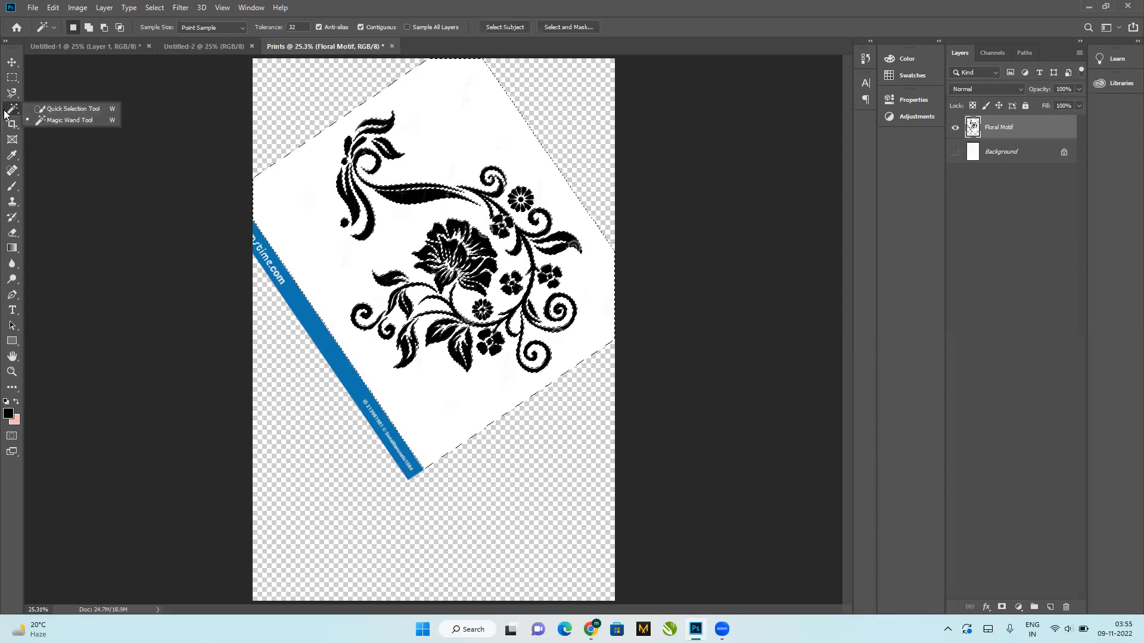
left_click(17, 72)
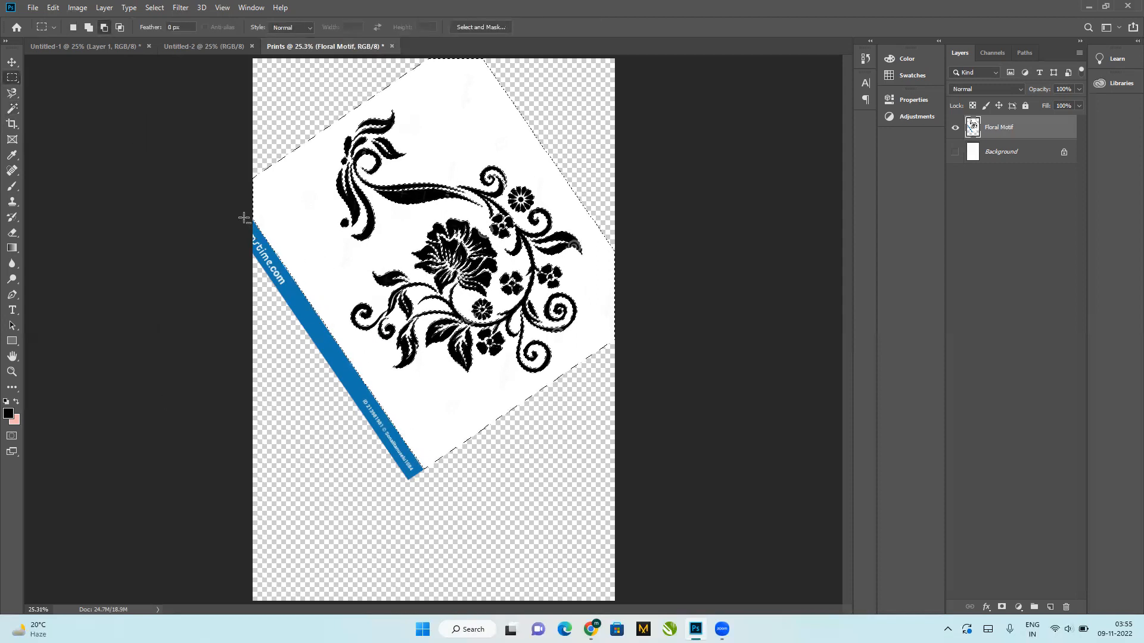
left_click_drag(229, 211, 367, 423)
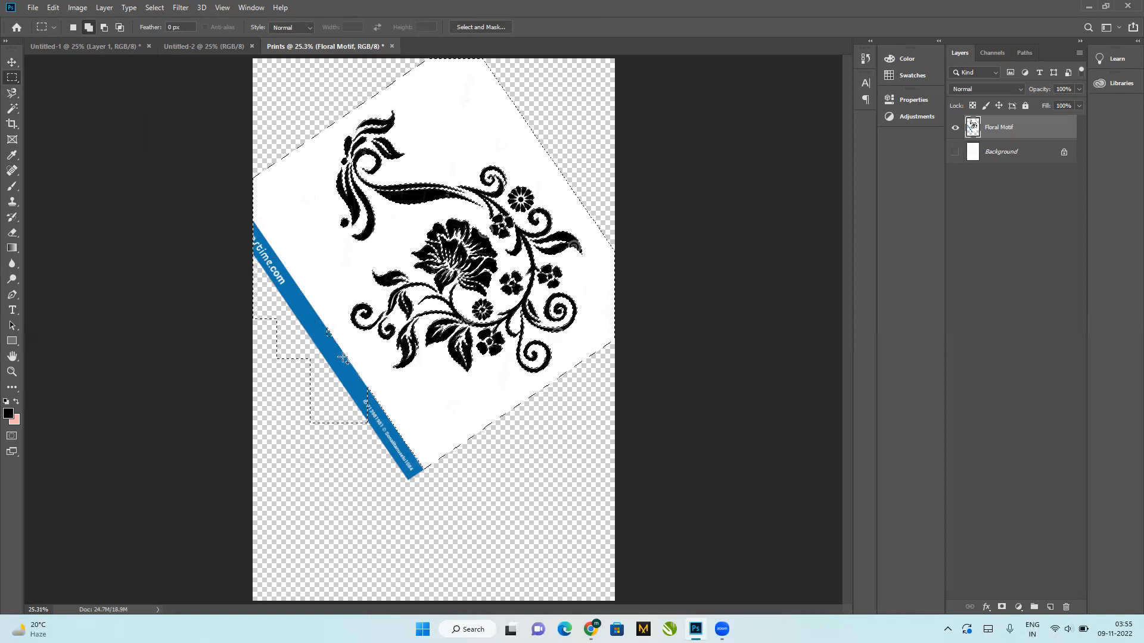
left_click_drag(347, 377, 405, 490)
left_click_drag(378, 417, 450, 514)
key("Delete")
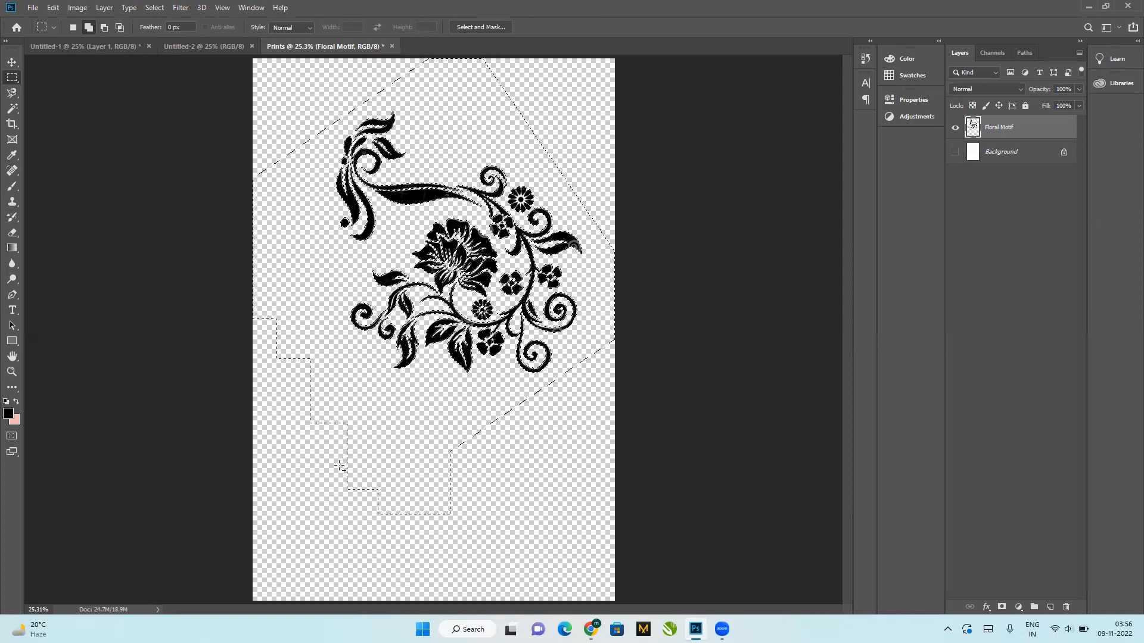
key("ctrl+d")
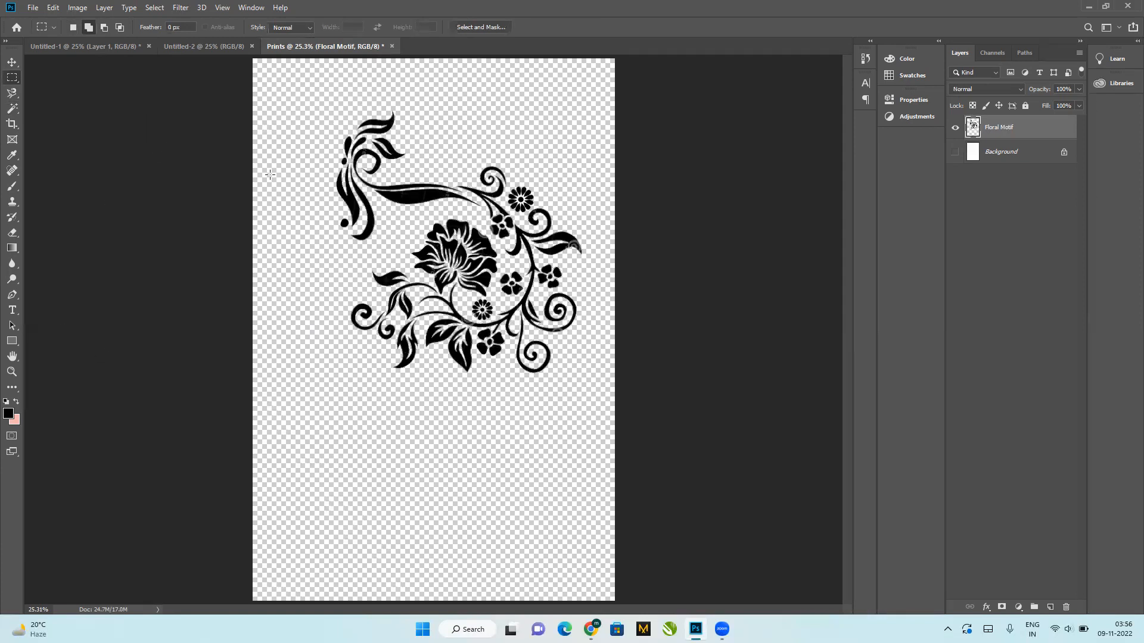
Step: Lasso the long leafy branch at the motif's upper left, delete it and clear the selection
left_click(13, 94)
left_click(62, 94)
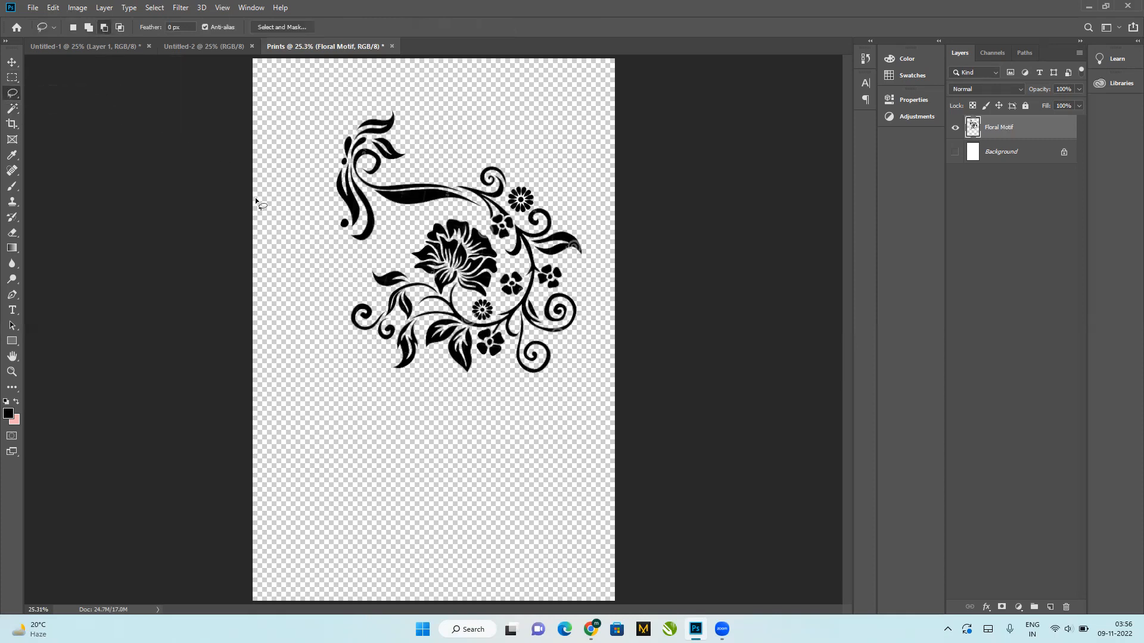
mouse_move(329, 254)
left_mouse_down()
mouse_move(360, 258)
mouse_move(444, 212)
left_mouse_up()
left_click_drag(461, 188, 440, 174)
left_click_drag(324, 238, 331, 256)
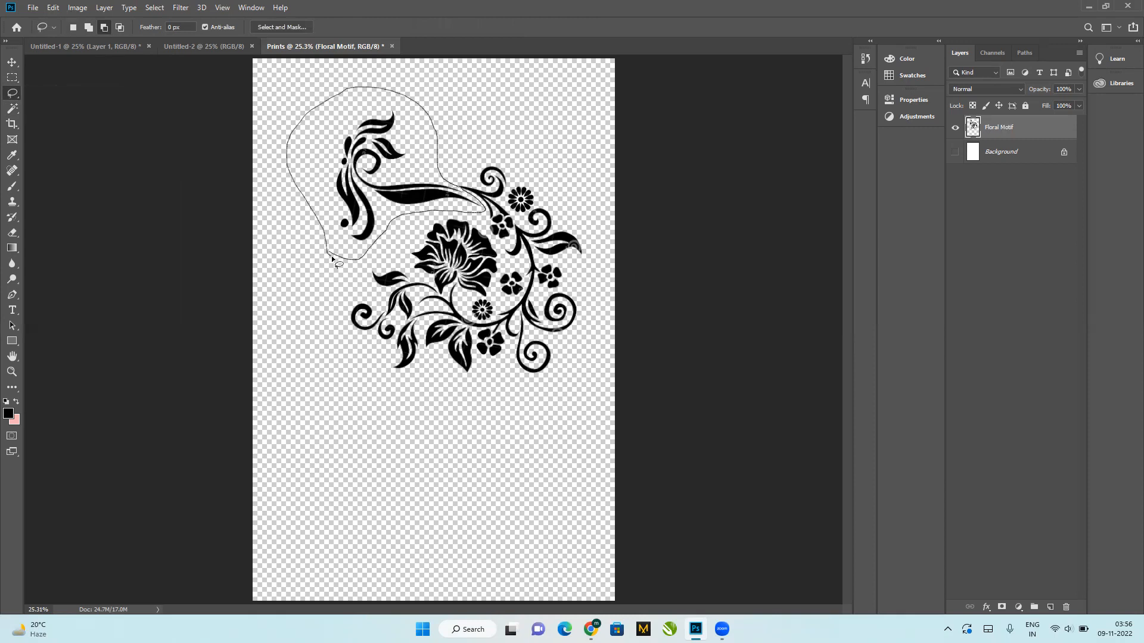
key("Delete")
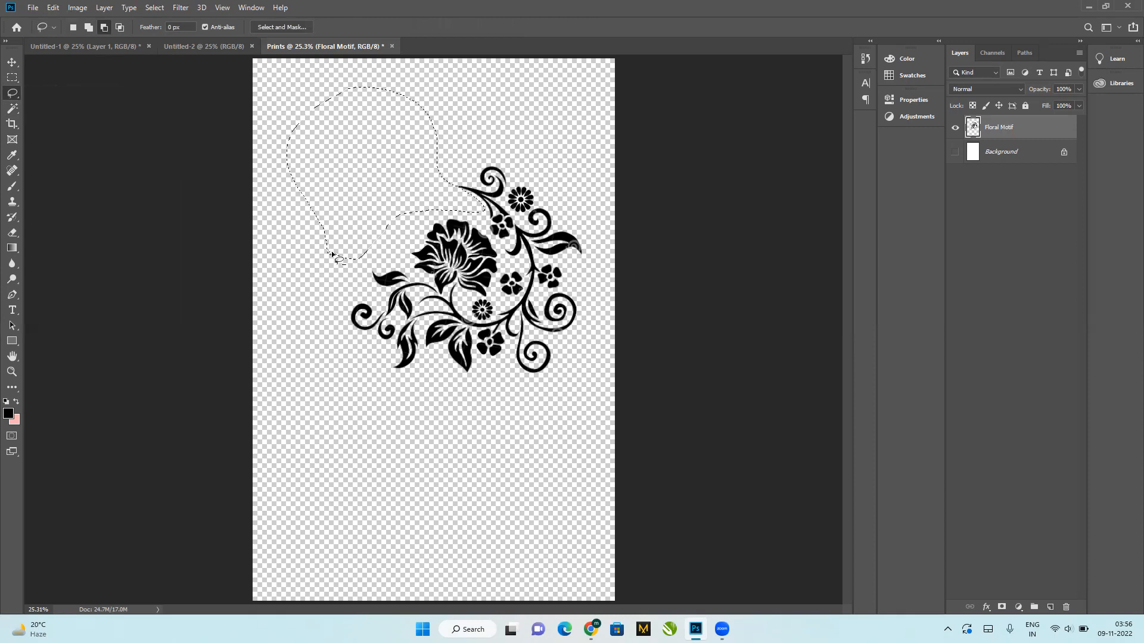
key("ctrl+d")
Step: Start a Hue/Saturation adjustment on the Floral Motif layer, keep the motif in view and enable Colorize
left_click(73, 10)
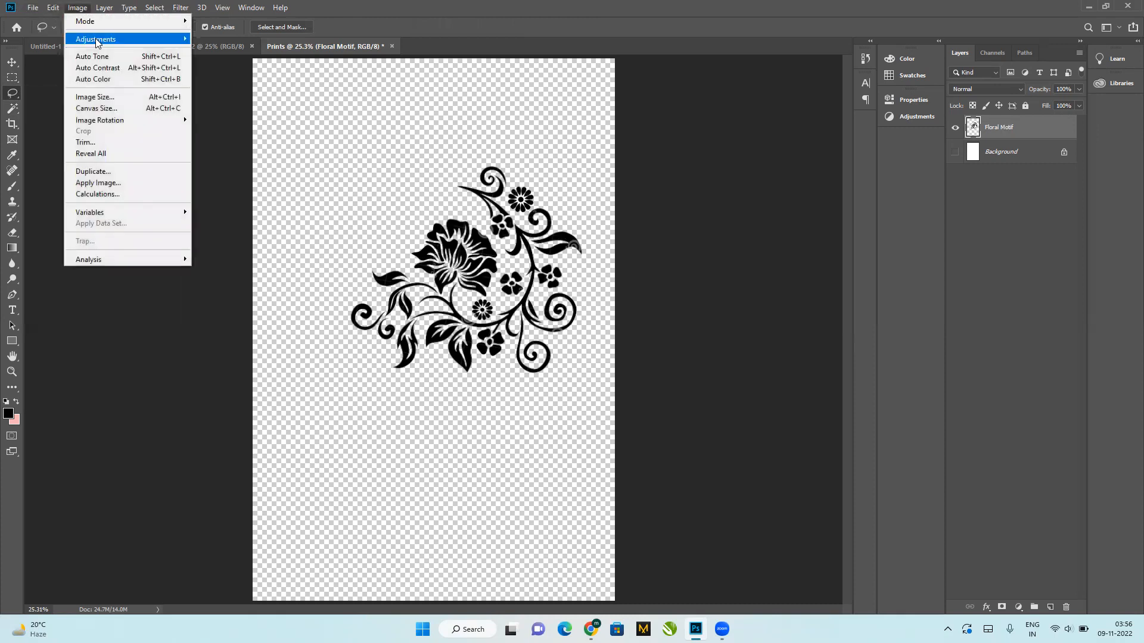
mouse_move(149, 38)
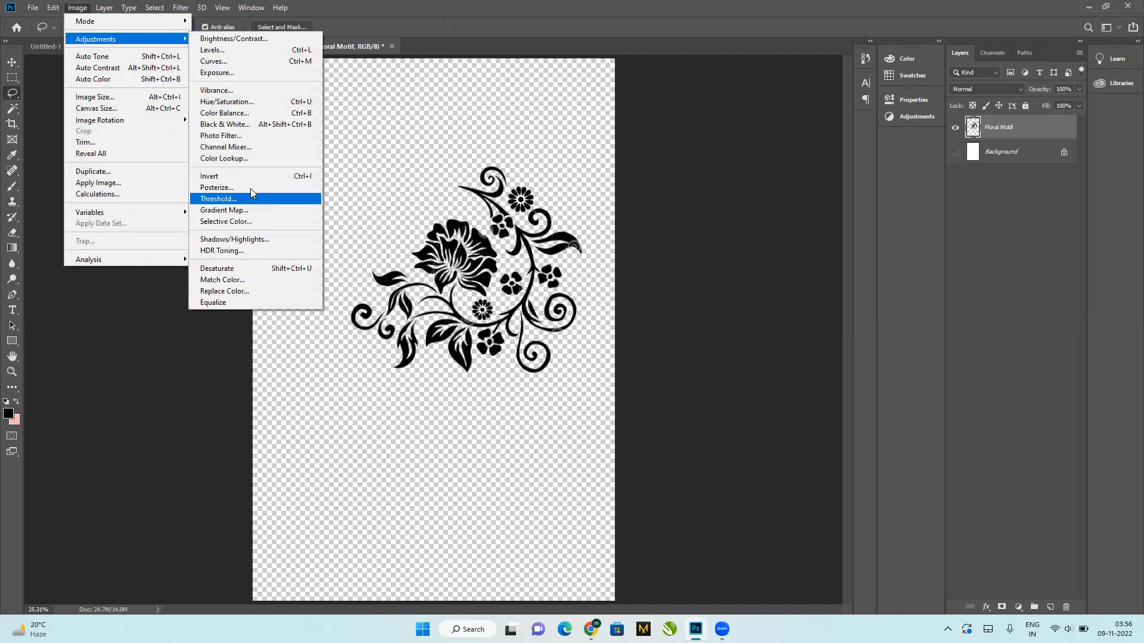
left_click(242, 106)
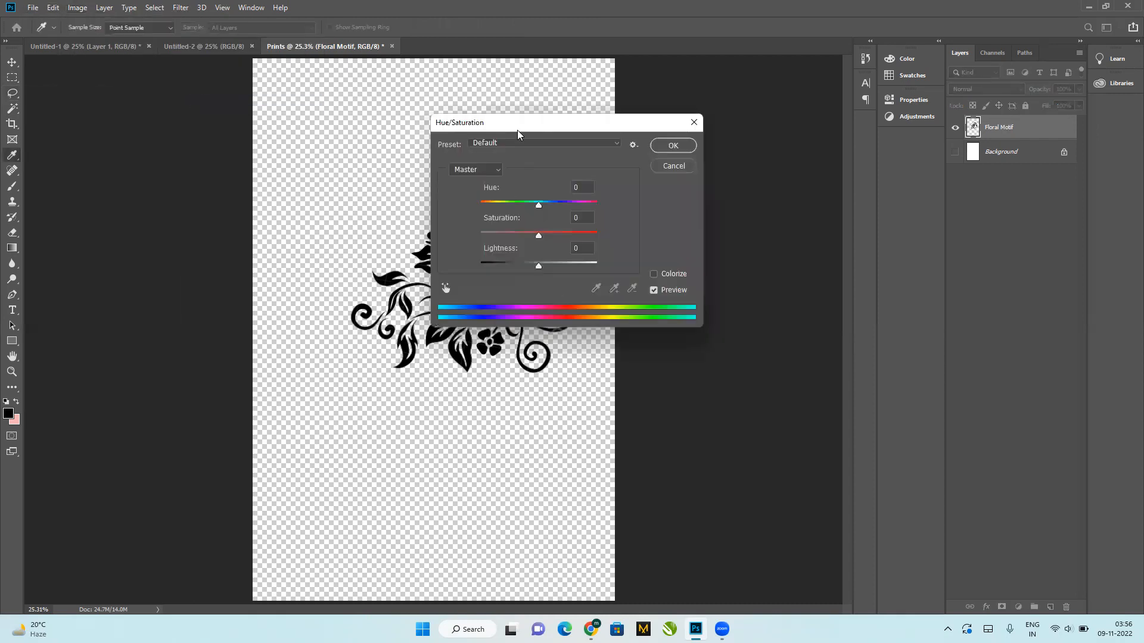
left_click_drag(521, 131, 695, 138)
mouse_move(710, 273)
left_mouse_down()
mouse_move(733, 271)
mouse_move(716, 278)
left_mouse_up()
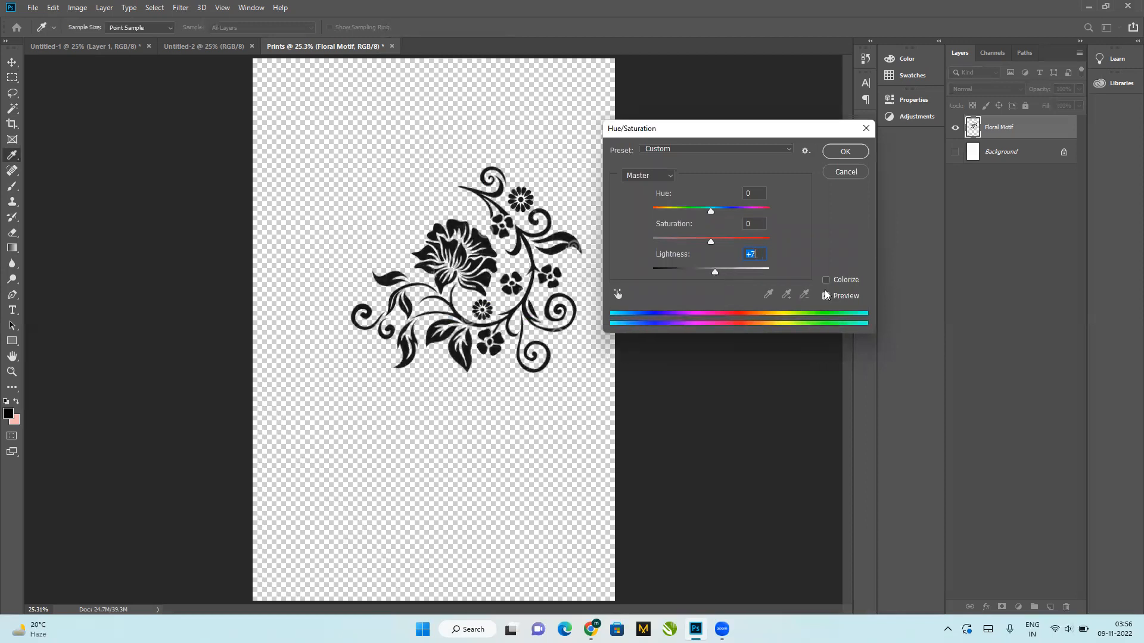
left_click_drag(667, 128, 581, 44)
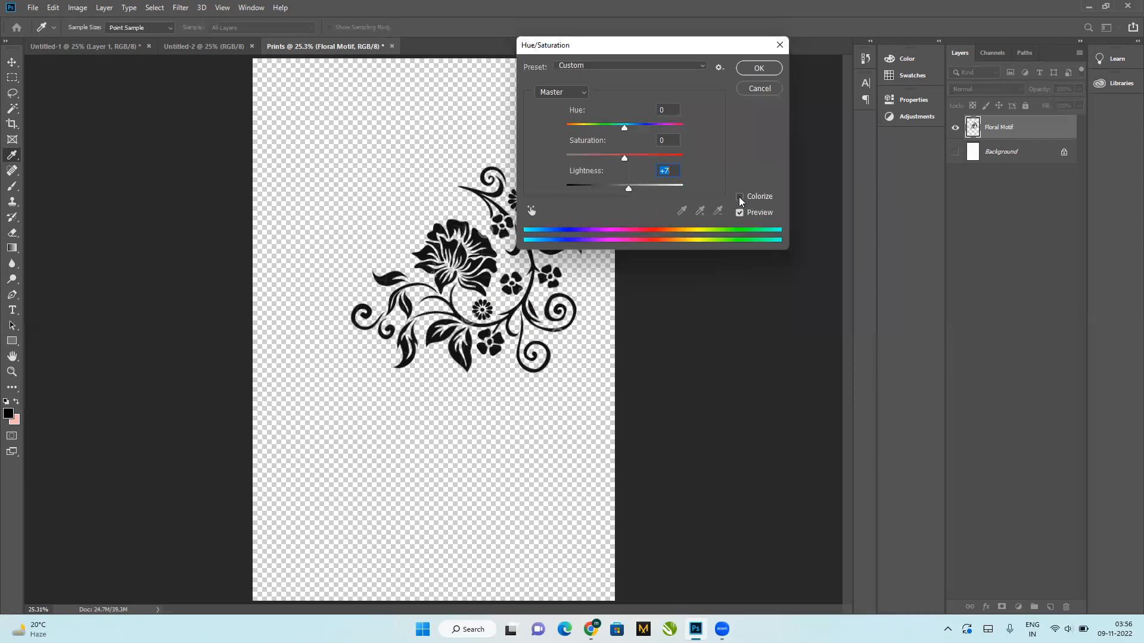
left_click(741, 197)
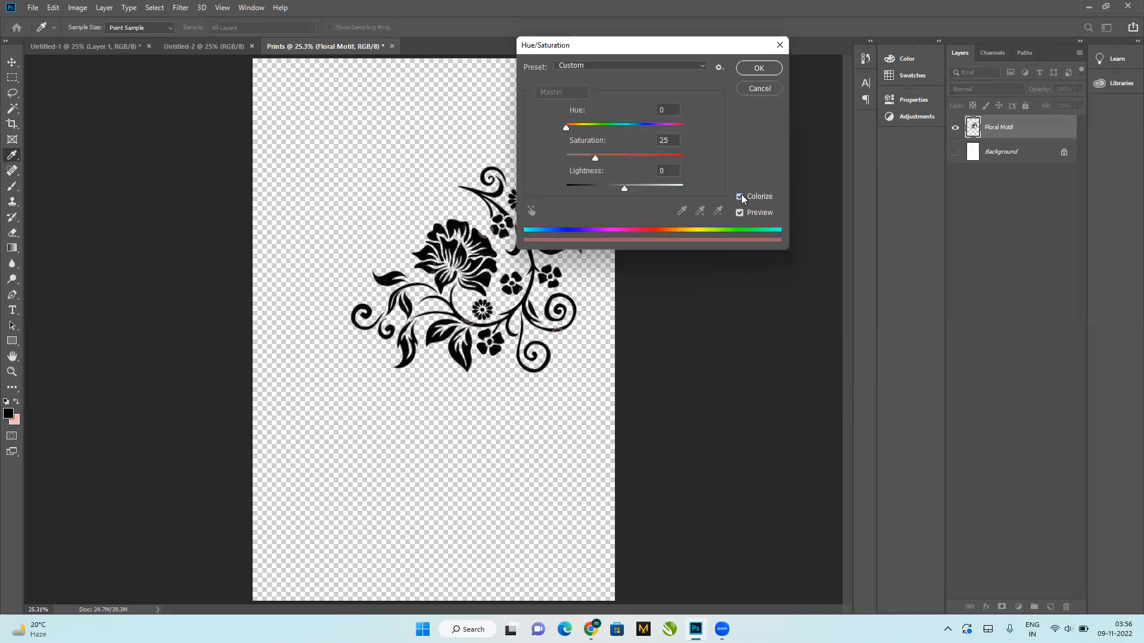
Step: Colorize the motif green with hue 158, lightness +34 and a moderately high saturation, and apply the adjustment
left_click_drag(625, 190, 637, 189)
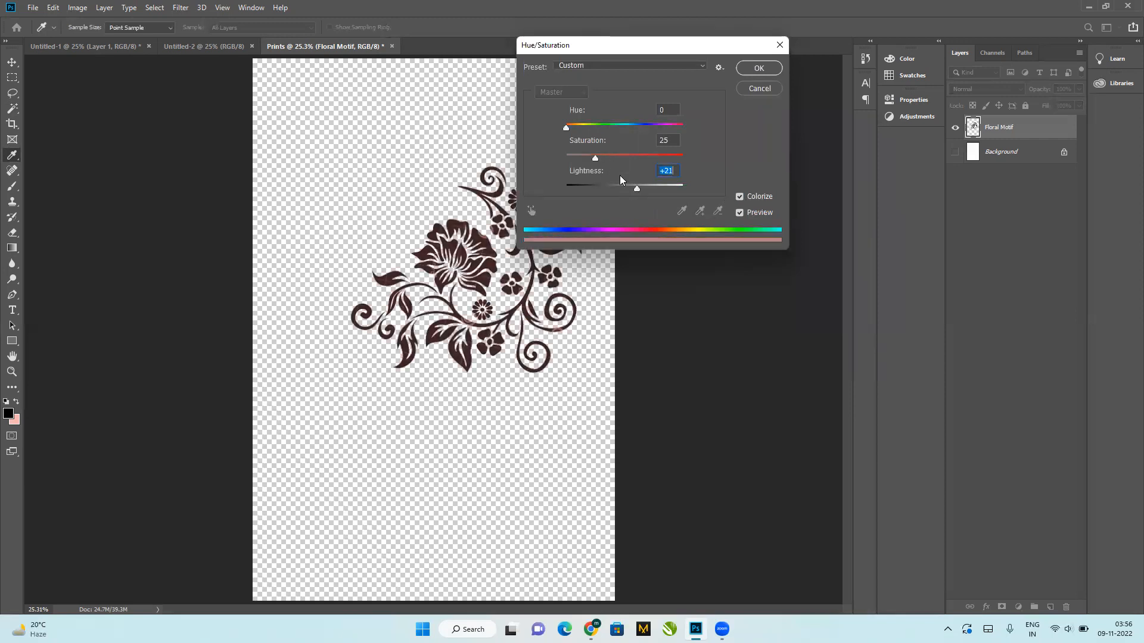
left_click_drag(596, 157, 655, 157)
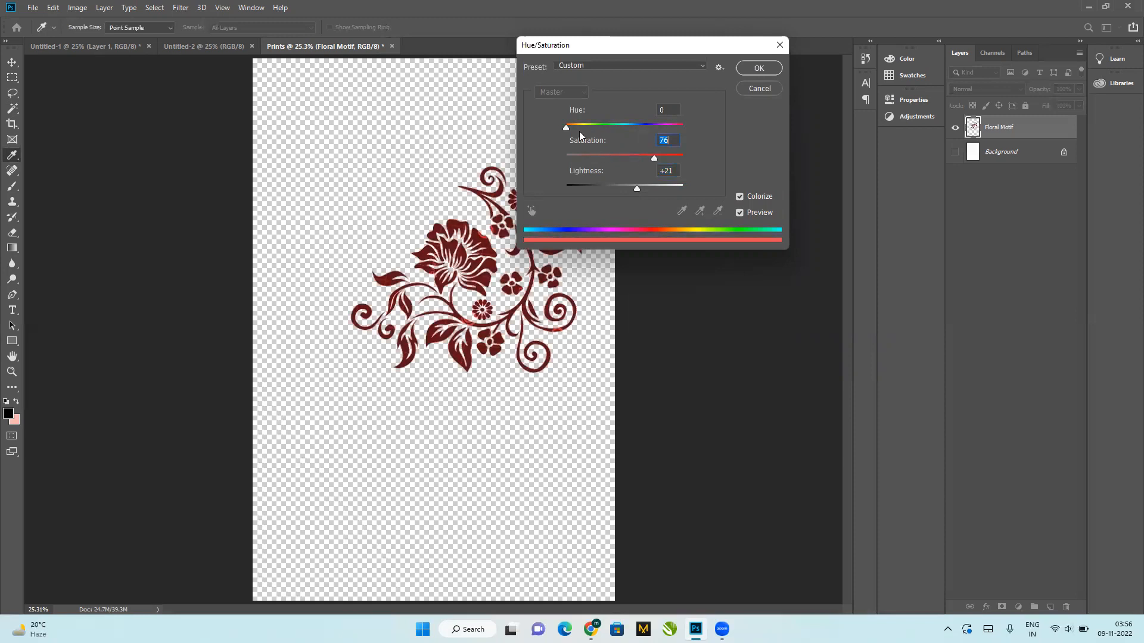
left_click_drag(565, 130, 618, 144)
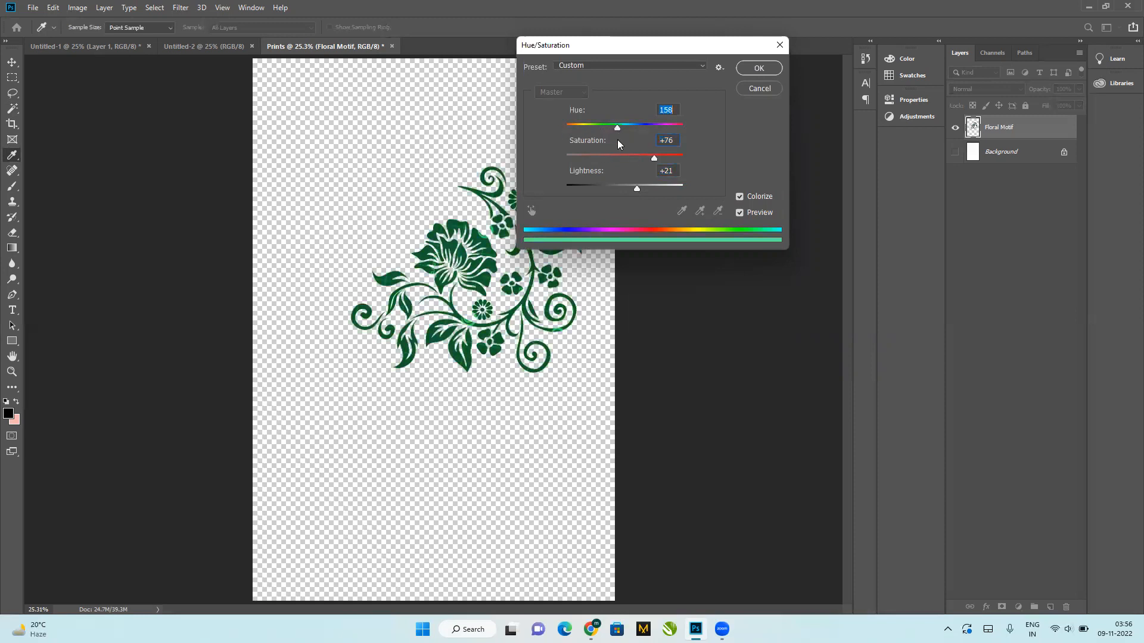
left_click_drag(638, 189, 644, 189)
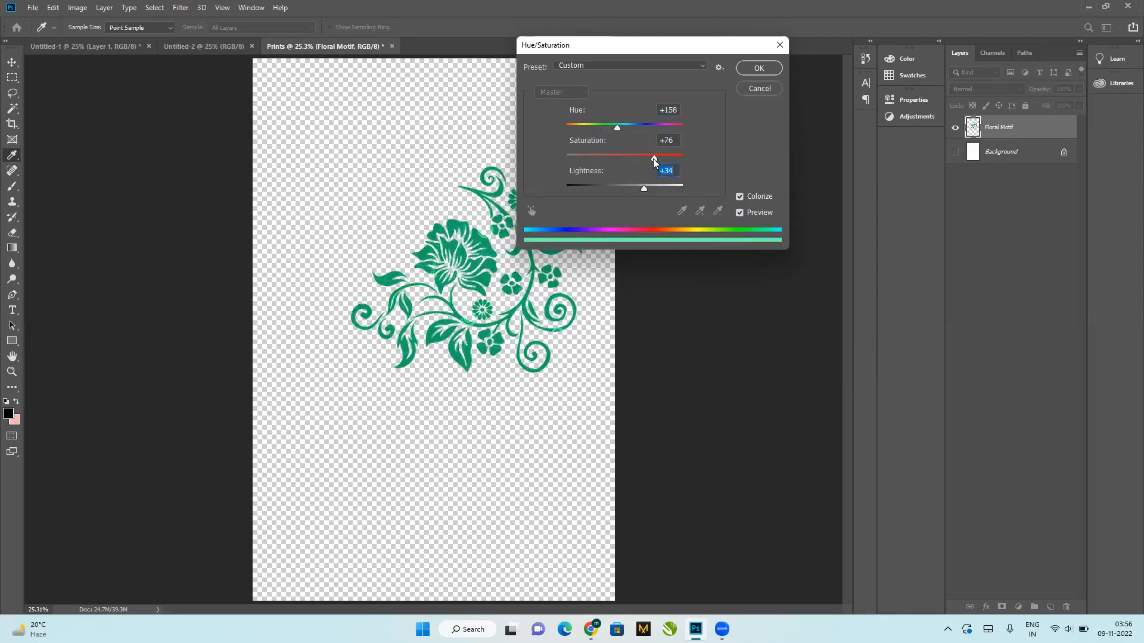
left_click_drag(636, 157, 642, 158)
left_click(759, 68)
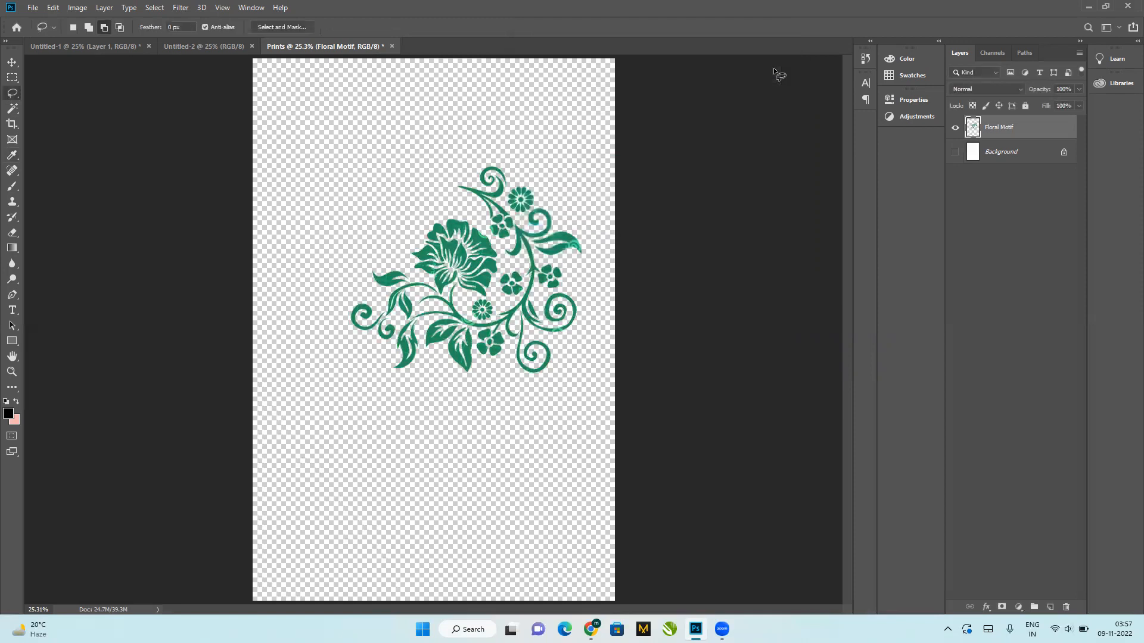
Step: Move the green motif toward the canvas centre and scale it down so the stray background pieces come into view
left_click(12, 62)
left_click_drag(482, 256, 442, 299)
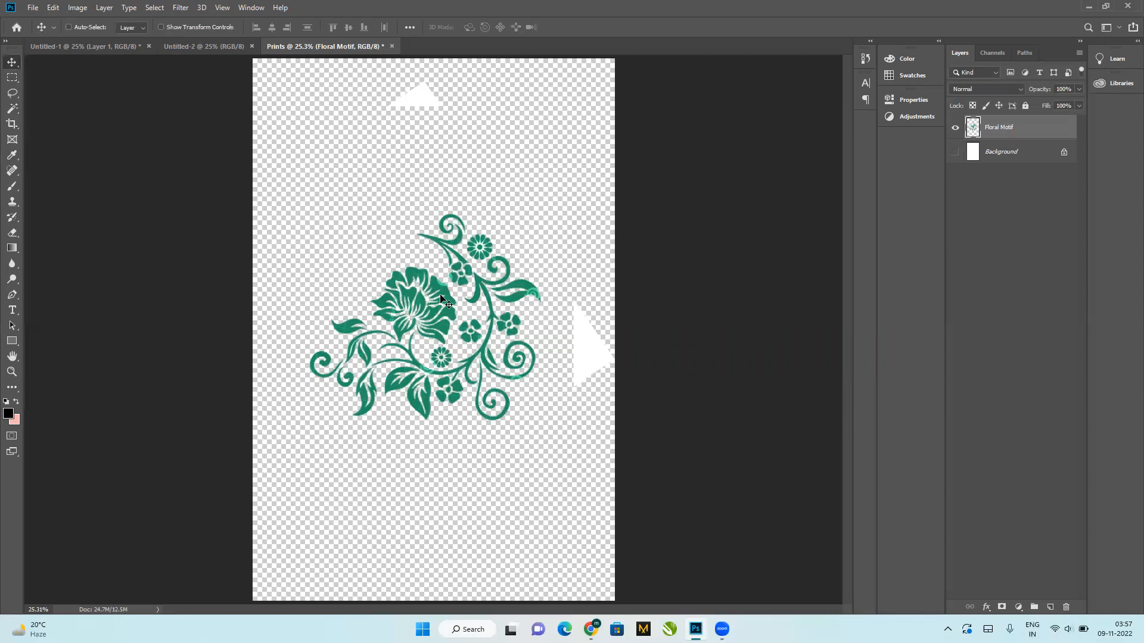
key("ctrl+t")
left_click_drag(192, 411, 319, 315)
left_click_drag(451, 263, 424, 295)
key("Return")
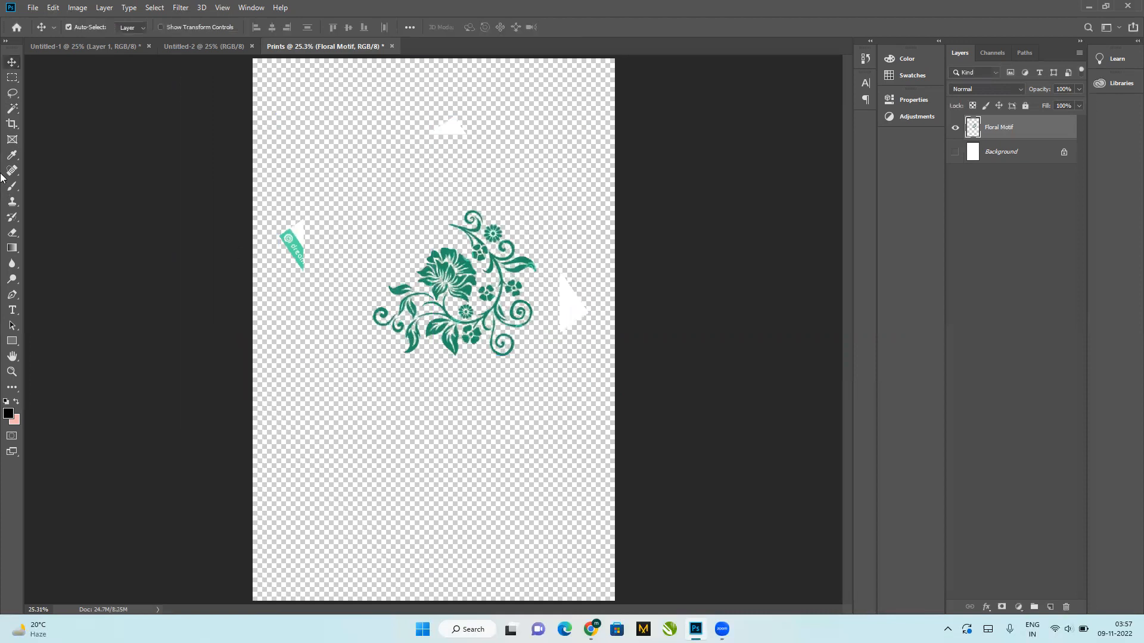
Step: Lasso the leftover banner piece and white fragments around the motif, delete them and clear the selection
left_click(12, 93)
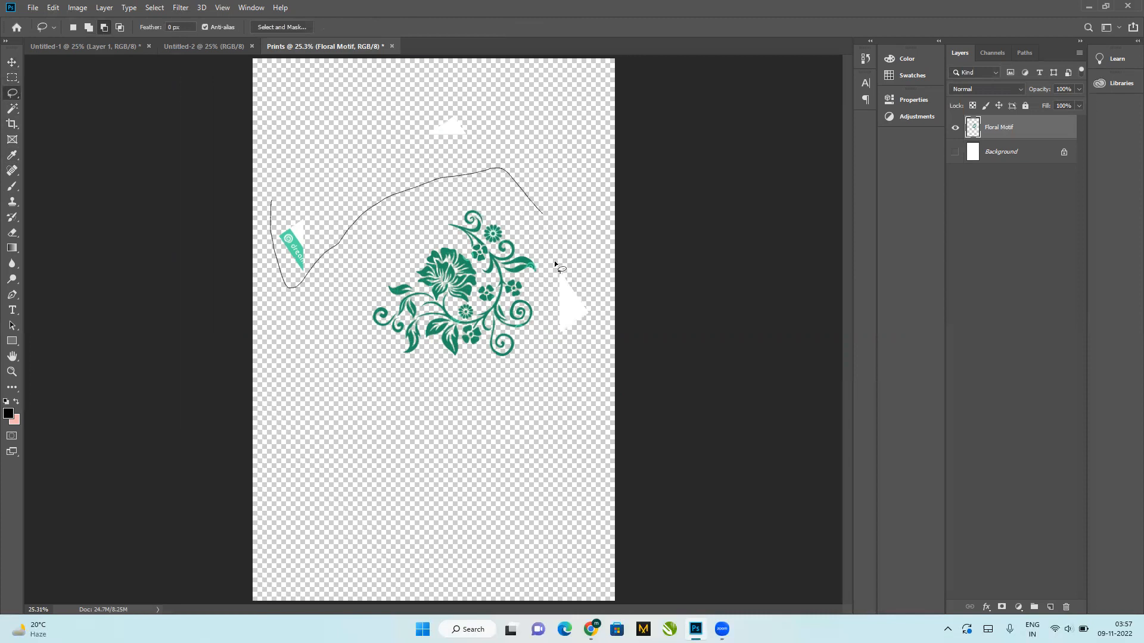
mouse_move(583, 335)
left_mouse_down()
mouse_move(597, 290)
mouse_move(514, 94)
left_mouse_up()
left_click_drag(316, 162, 271, 205)
key("Delete")
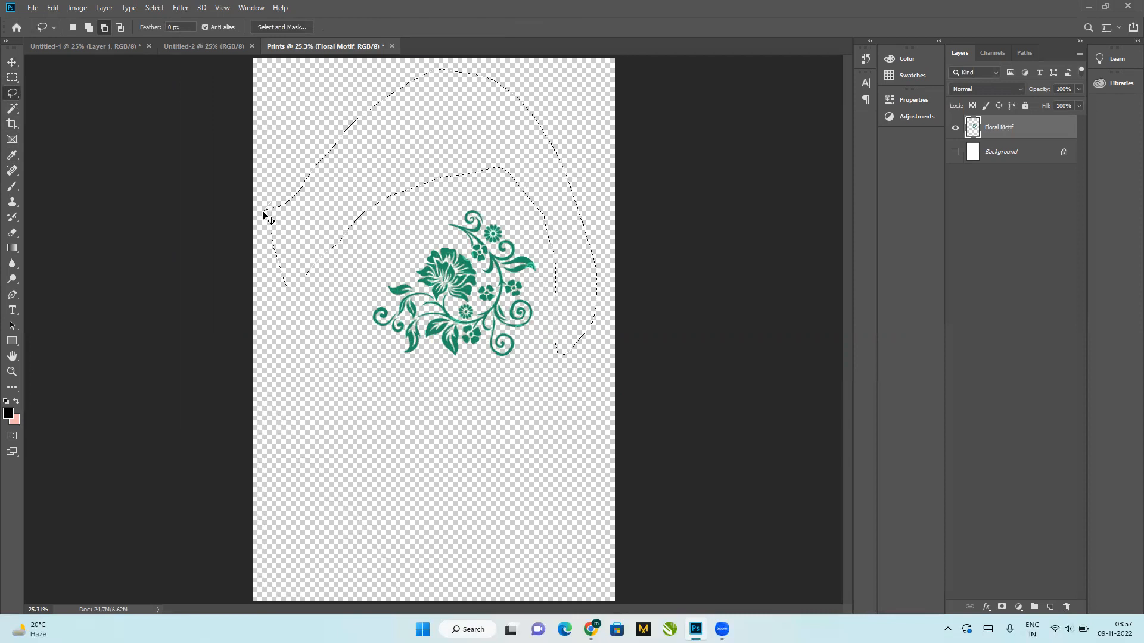
key("ctrl+d")
Step: Place the motif in the canvas's upper-left corner, duplicate it to the lower right and rotate the copy by about -74°
left_click(12, 62)
left_click_drag(441, 240, 500, 240)
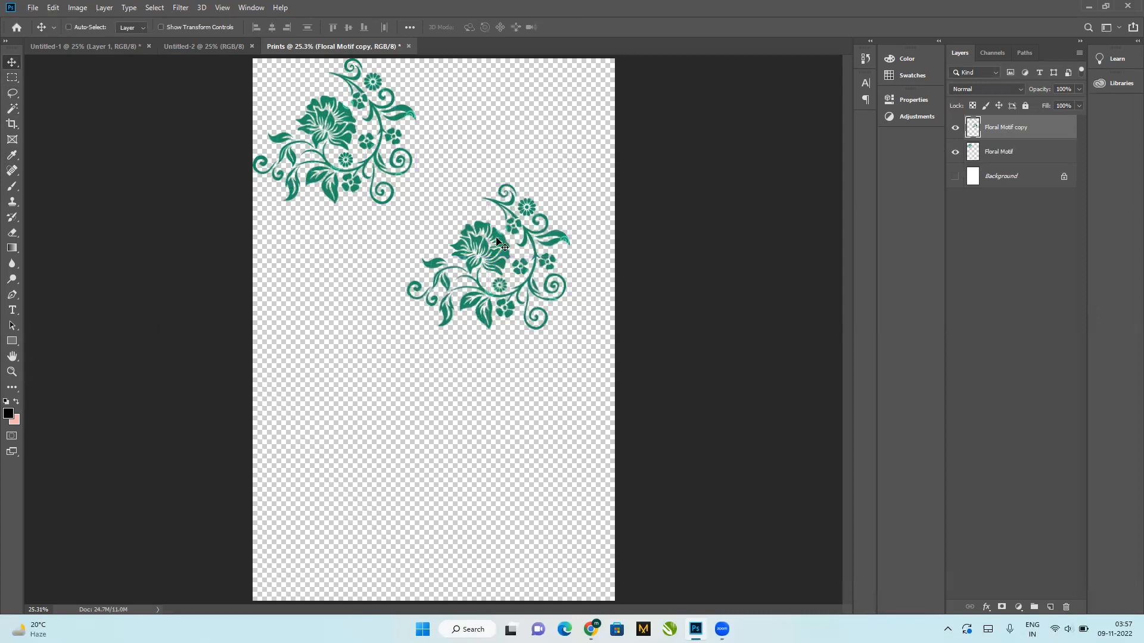
key("ctrl+t")
left_click_drag(414, 358, 538, 303)
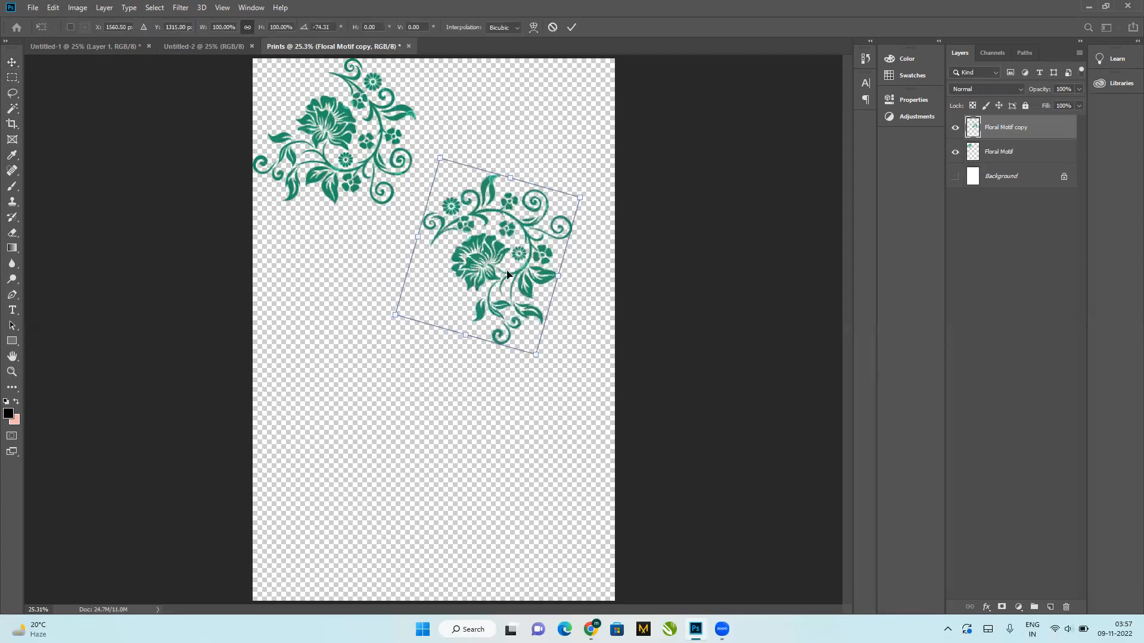
left_click_drag(489, 199, 480, 177)
key("Return")
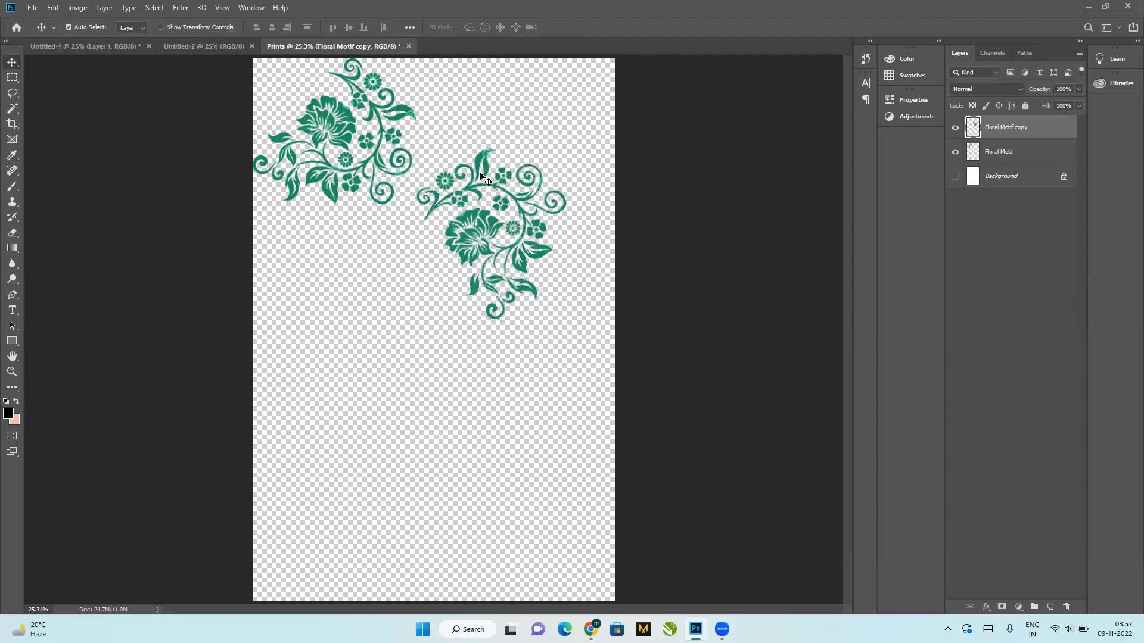
Step: Duplicate the rotated motif to the lower left, rotate the new copy slightly clockwise and fit it below the first motif
left_click_drag(490, 225, 395, 310)
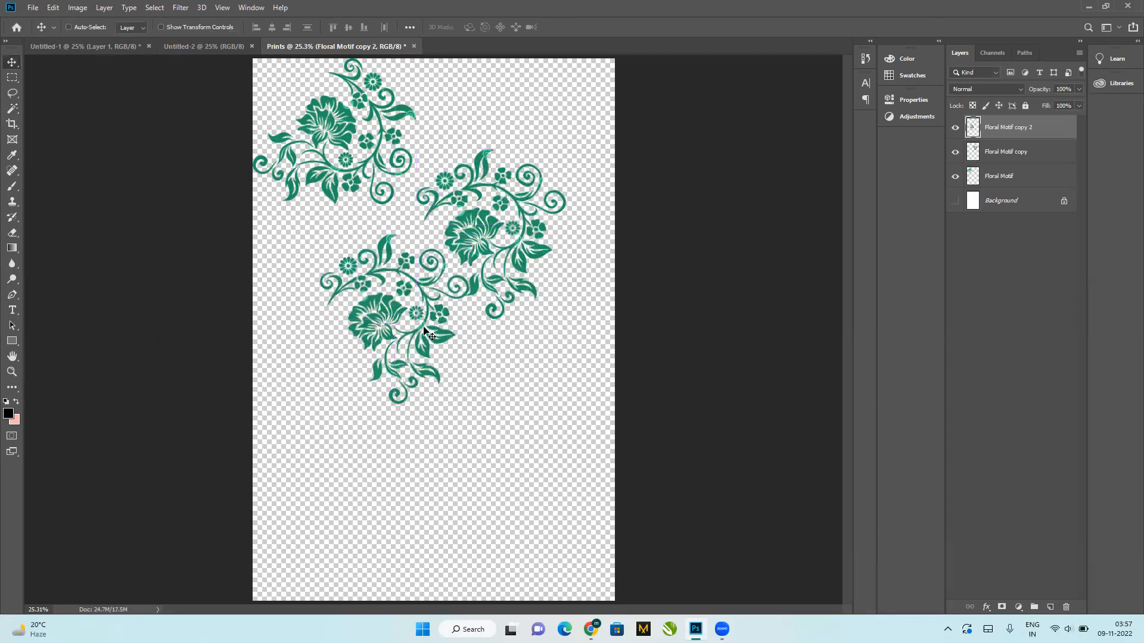
key("ctrl+t")
left_click_drag(483, 416, 444, 431)
left_click_drag(402, 275, 381, 256)
key("Return")
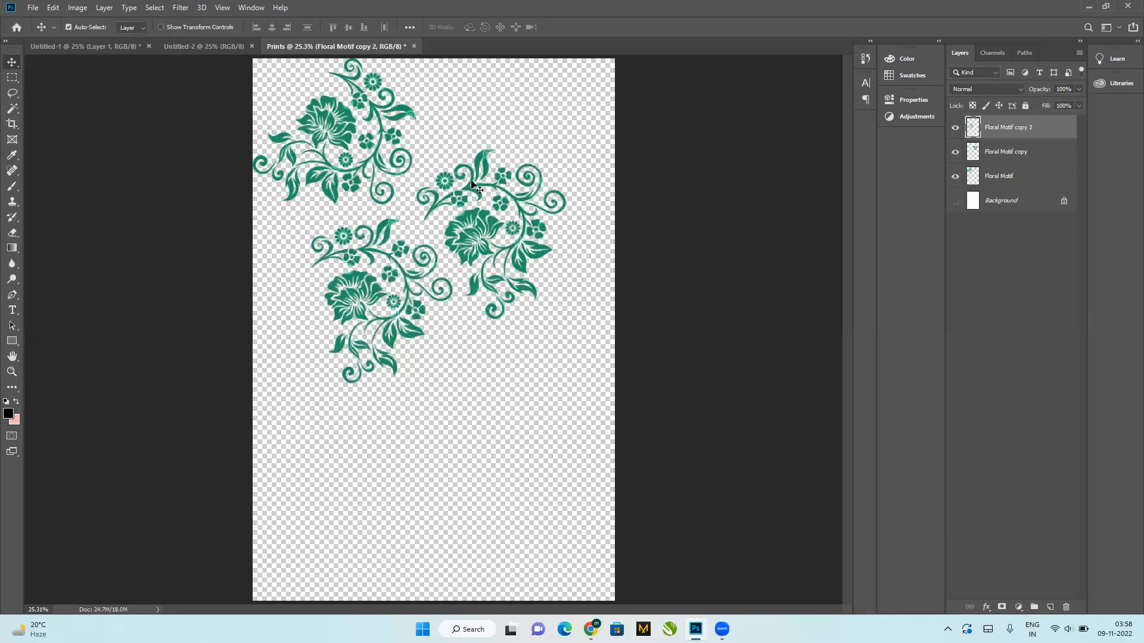
Step: Duplicate the right-hand motif upward, rotate the copy and position it partly beyond the canvas's top edge beside the first motif
left_click_drag(471, 180, 476, 121)
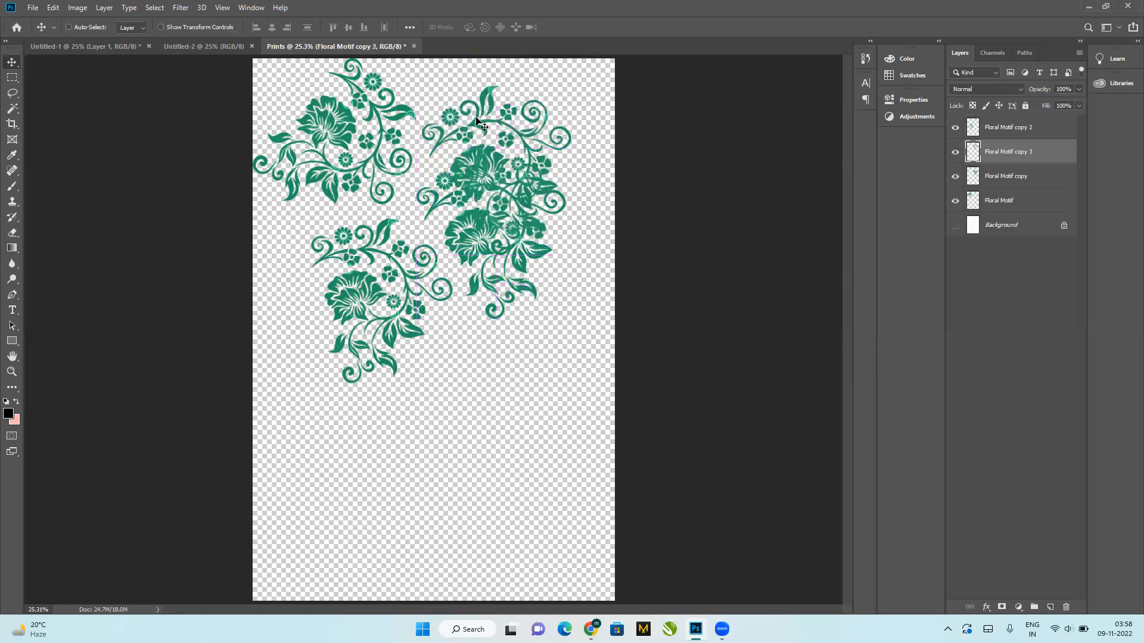
key("ctrl+t")
left_click_drag(585, 272, 532, 23)
key("Return")
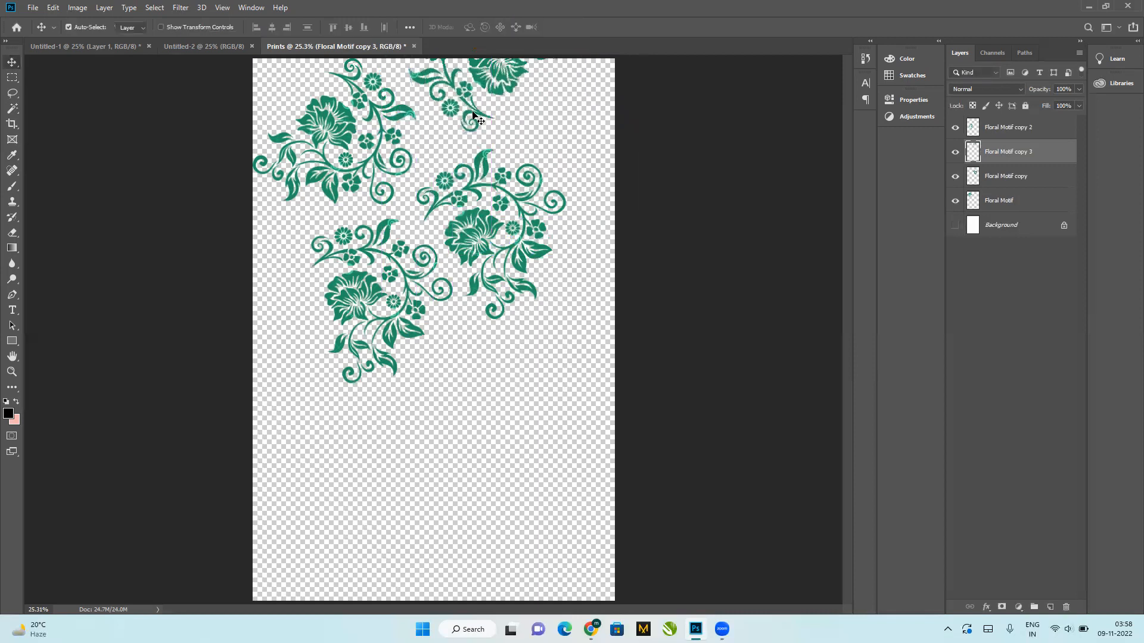
left_click_drag(477, 115, 470, 118)
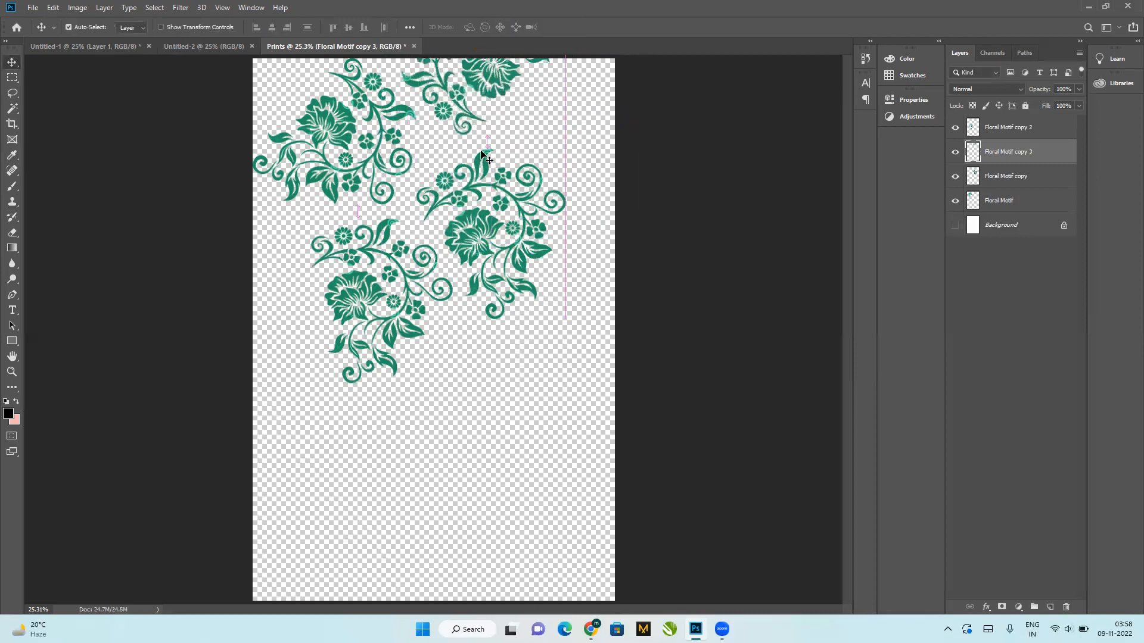
Step: Duplicate all four floral motif layers together downward so the copies fill the lower half of the canvas
left_click_drag(481, 220, 460, 400)
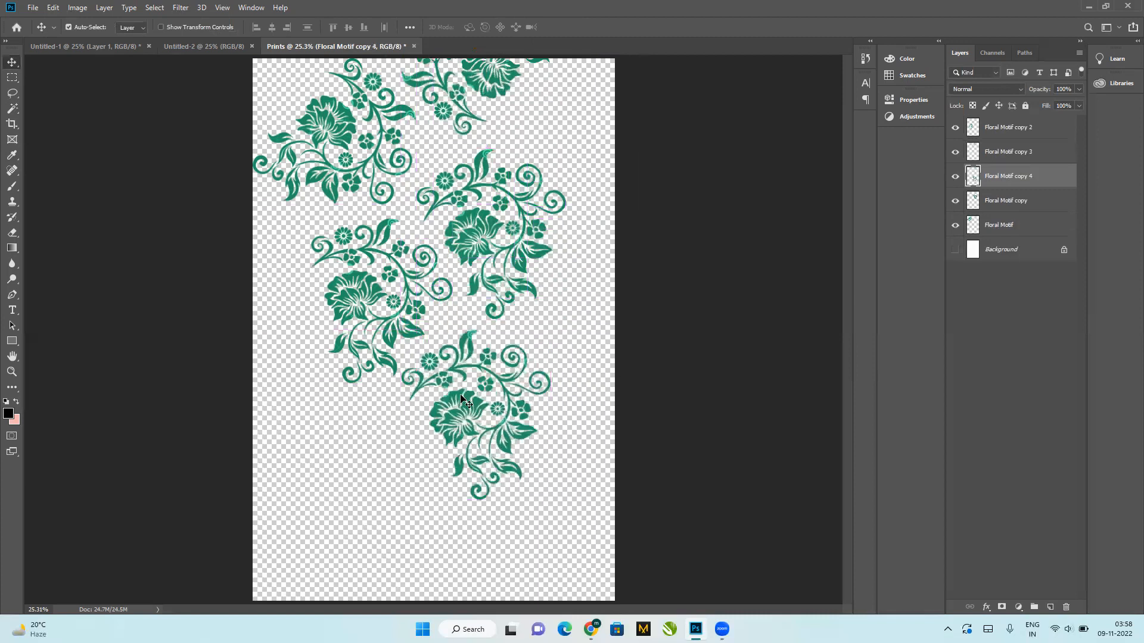
key("ctrl+z")
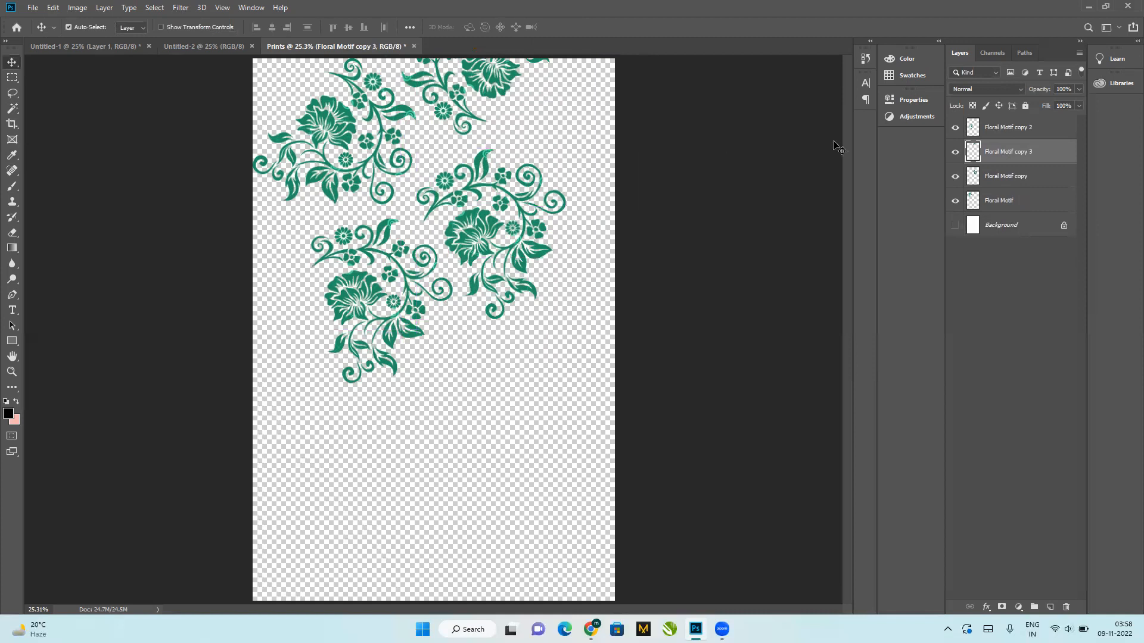
left_click(1009, 127)
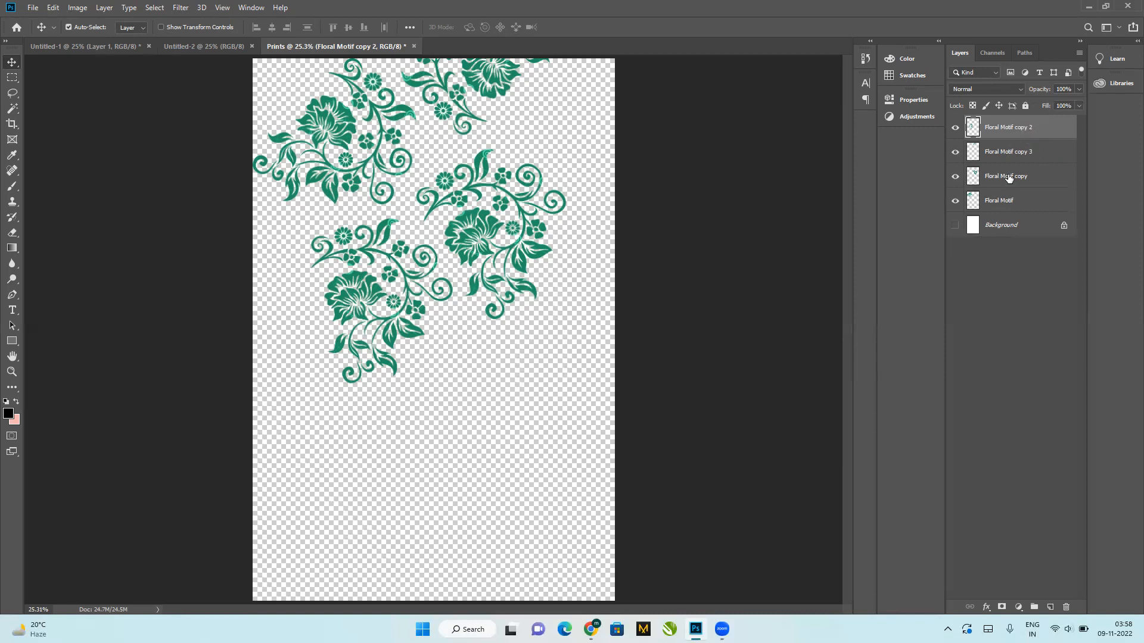
left_click(1007, 203, "shift")
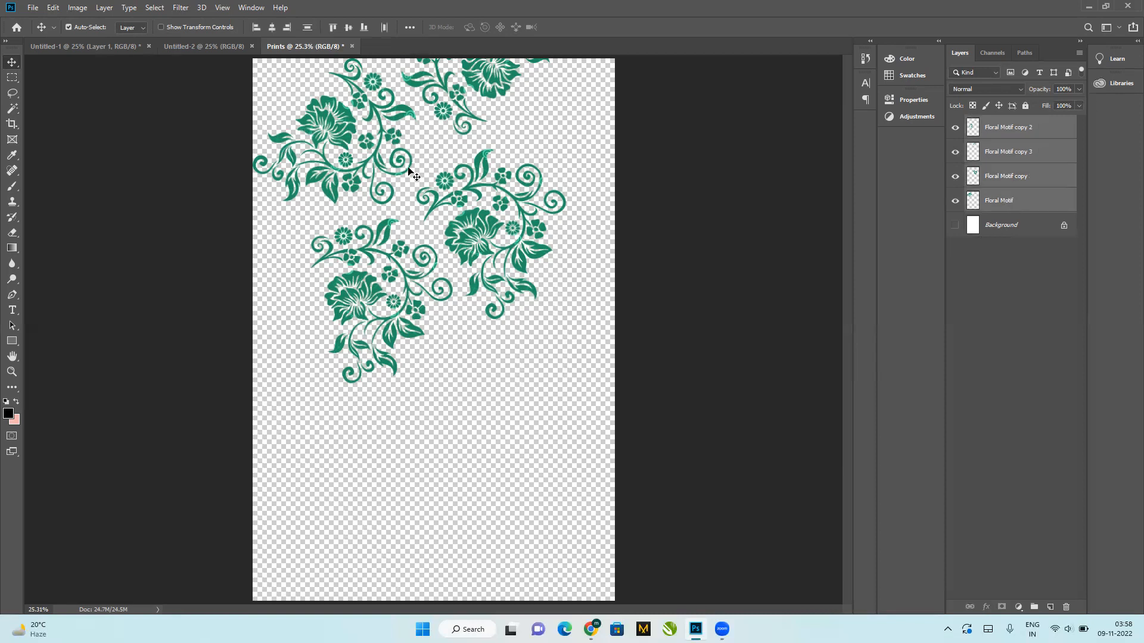
left_click_drag(405, 110, 412, 443)
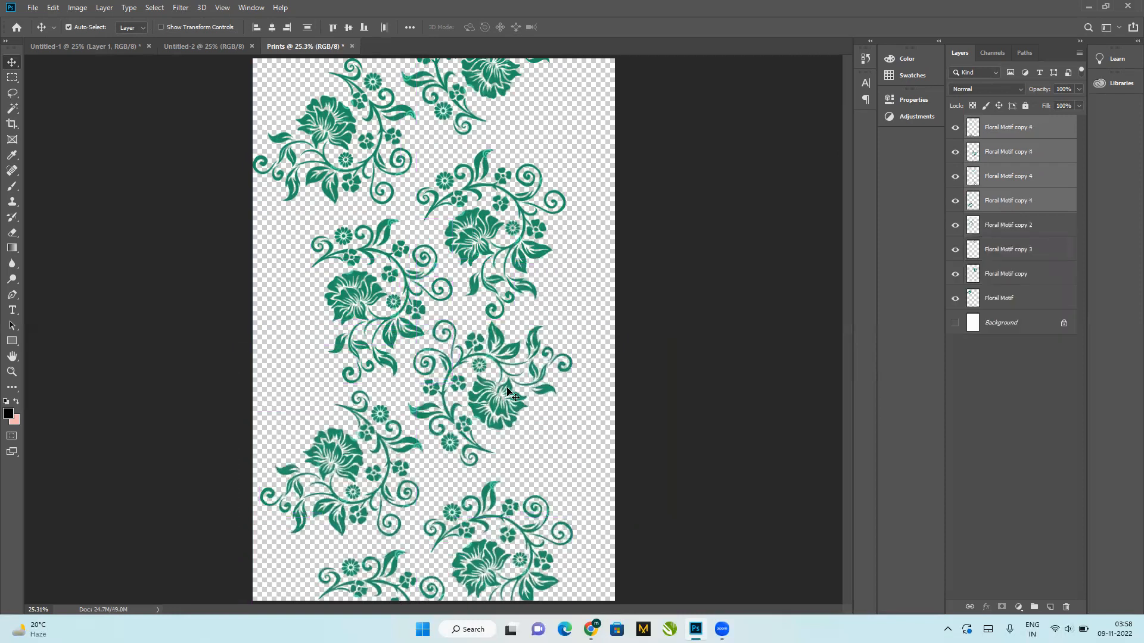
mouse_move(509, 393)
left_mouse_down()
mouse_move(626, 353)
mouse_move(490, 406)
mouse_move(511, 399)
left_mouse_up()
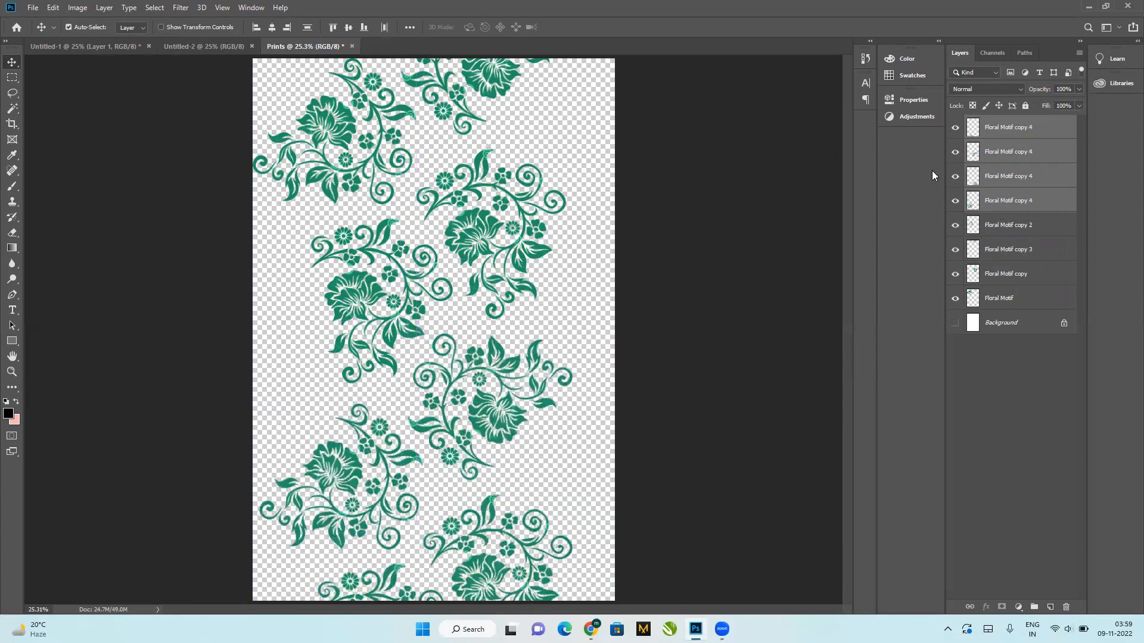
Step: Duplicate motifs partly past the canvas edges: one upper right, one mid left, two lower right and one at the top-left corner
left_click_drag(492, 222, 591, 123)
left_click_drag(357, 281, 219, 291)
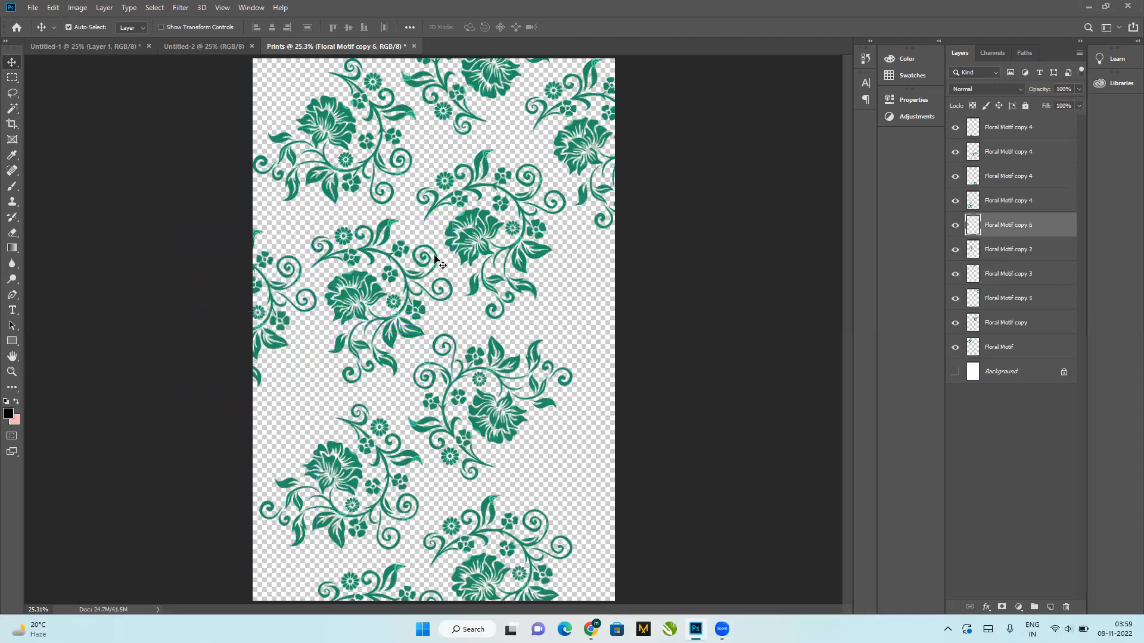
left_click_drag(521, 415, 659, 487)
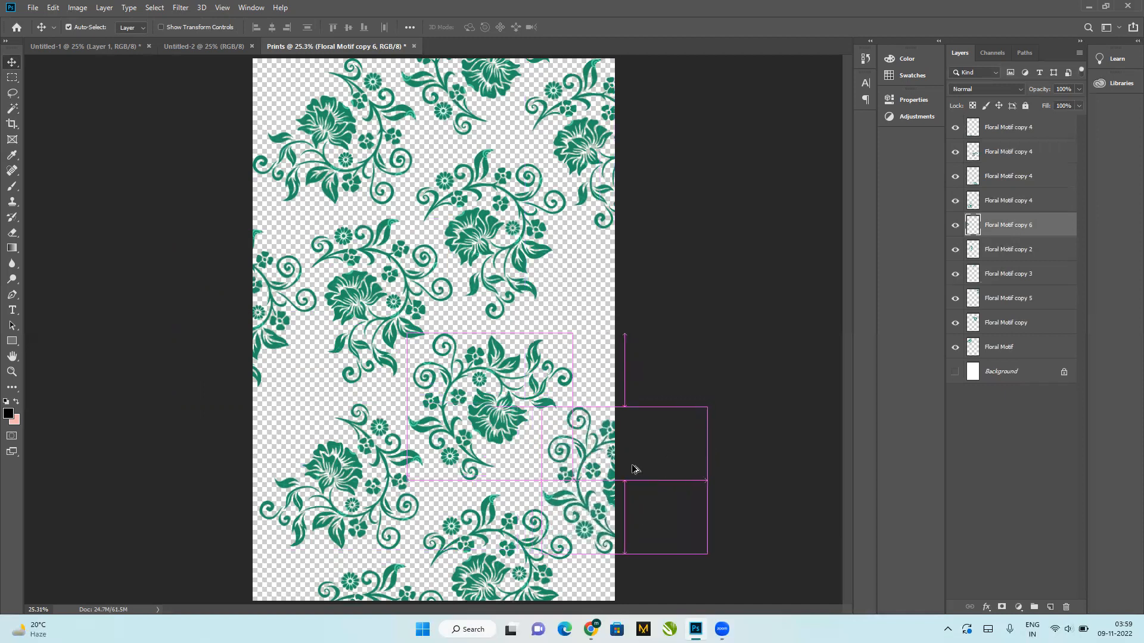
left_click_drag(508, 425, 651, 331)
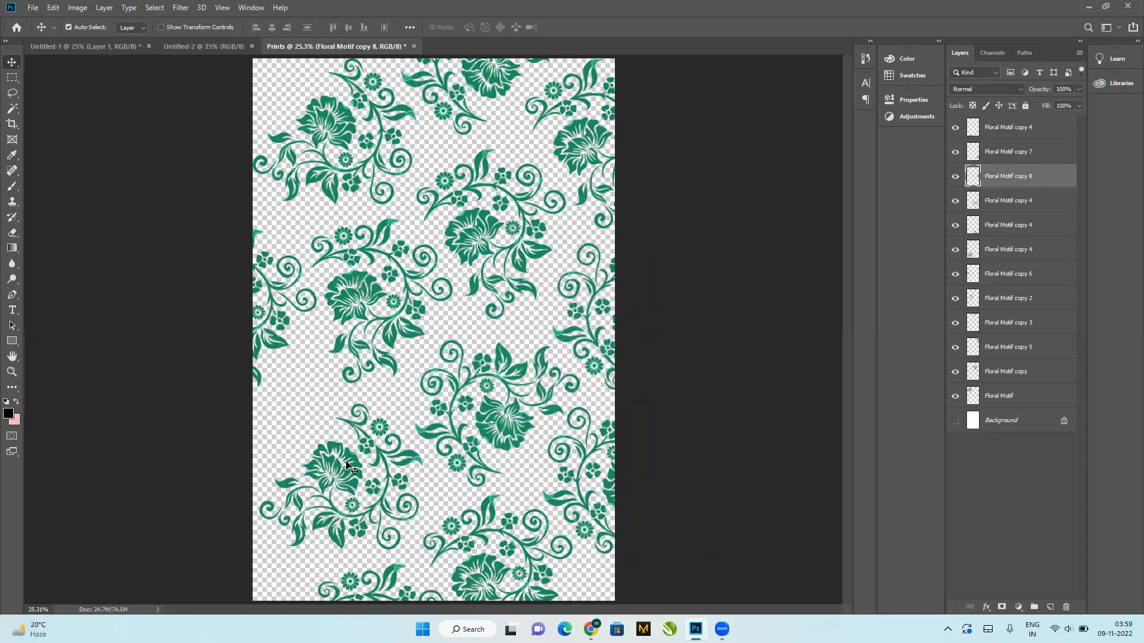
left_click_drag(333, 125, 251, 65)
Step: Shift the lower-left motif against the left edge and fit a duplicate of the bottom motif, rotated to about -165°, beside it
left_click_drag(354, 490, 298, 425)
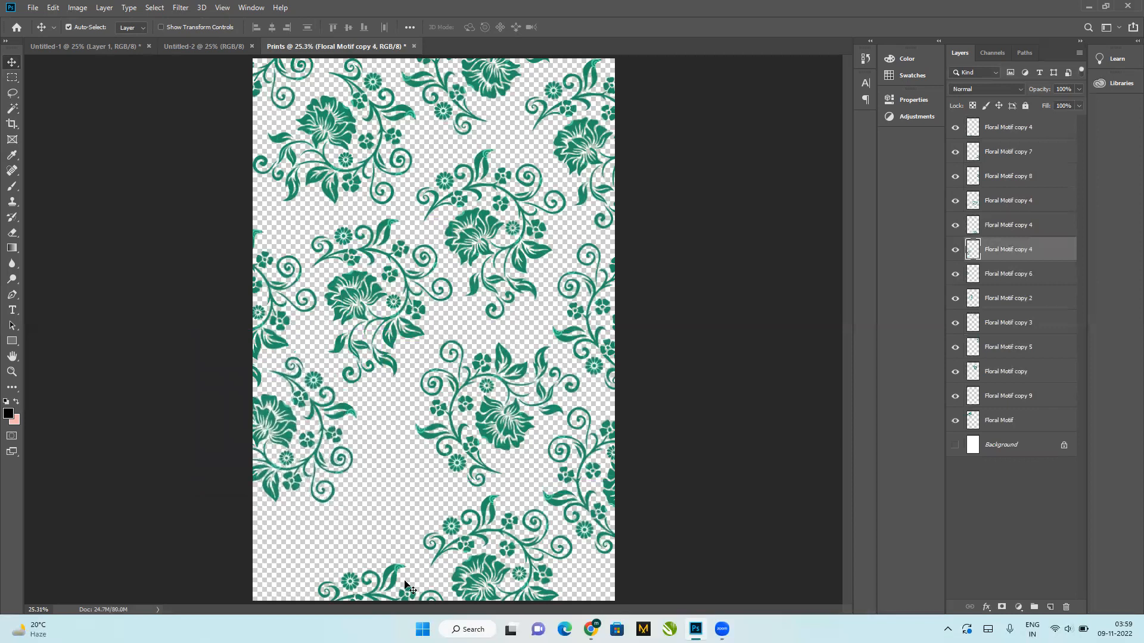
left_click_drag(395, 581, 232, 585)
key("ctrl+t")
left_click_drag(394, 490, 399, 457)
mouse_move(429, 597)
left_mouse_down()
mouse_move(459, 542)
mouse_move(444, 580)
left_mouse_up()
left_click_drag(415, 489, 376, 478)
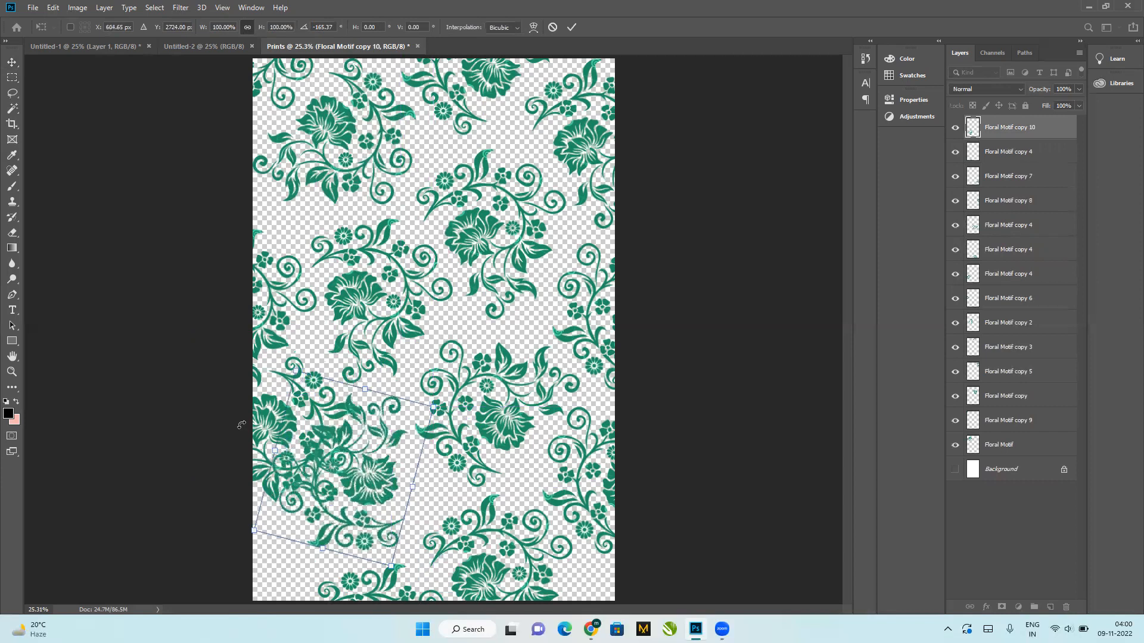
key("Return")
Step: Move the lower-left motif partly past the bottom-left corner and nudge the two neighbouring motifs to even out the spacing
left_click_drag(289, 421, 230, 539)
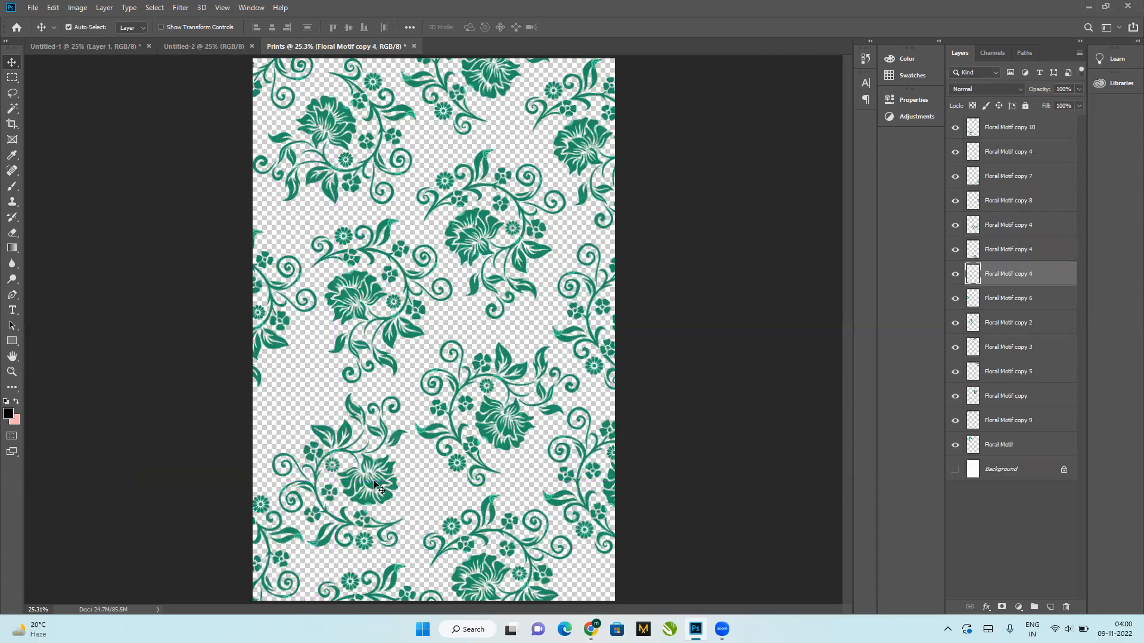
left_click_drag(389, 477, 386, 462)
left_click_drag(467, 404, 497, 411)
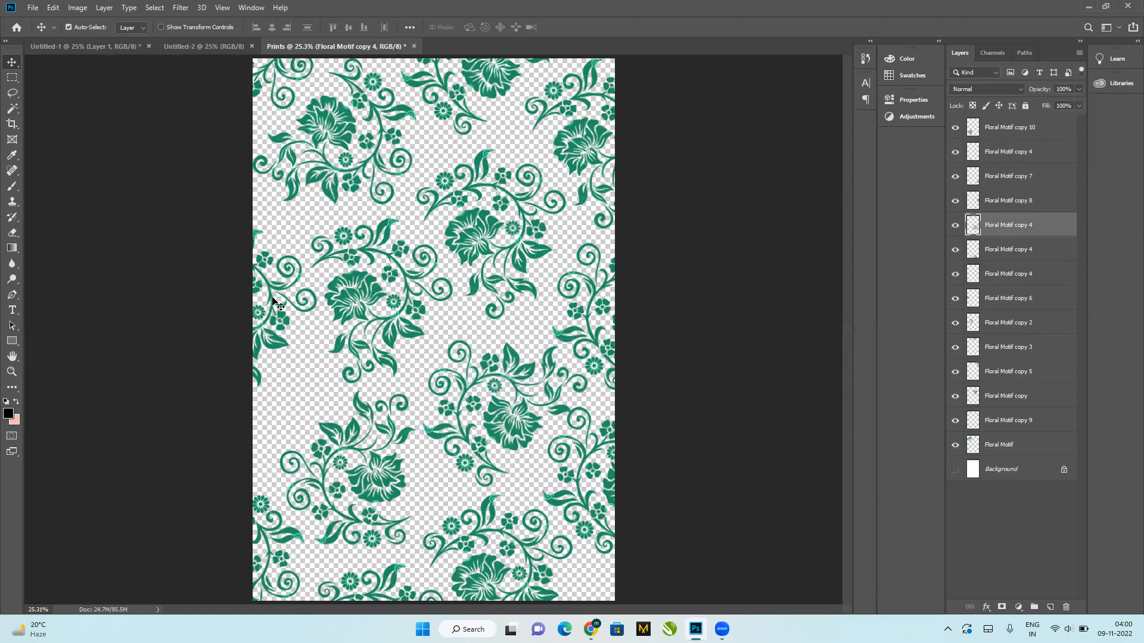
Step: Move the cropped motif on the left edge upward and place a duplicate of it below to fill the gap
left_click_drag(272, 298, 260, 239)
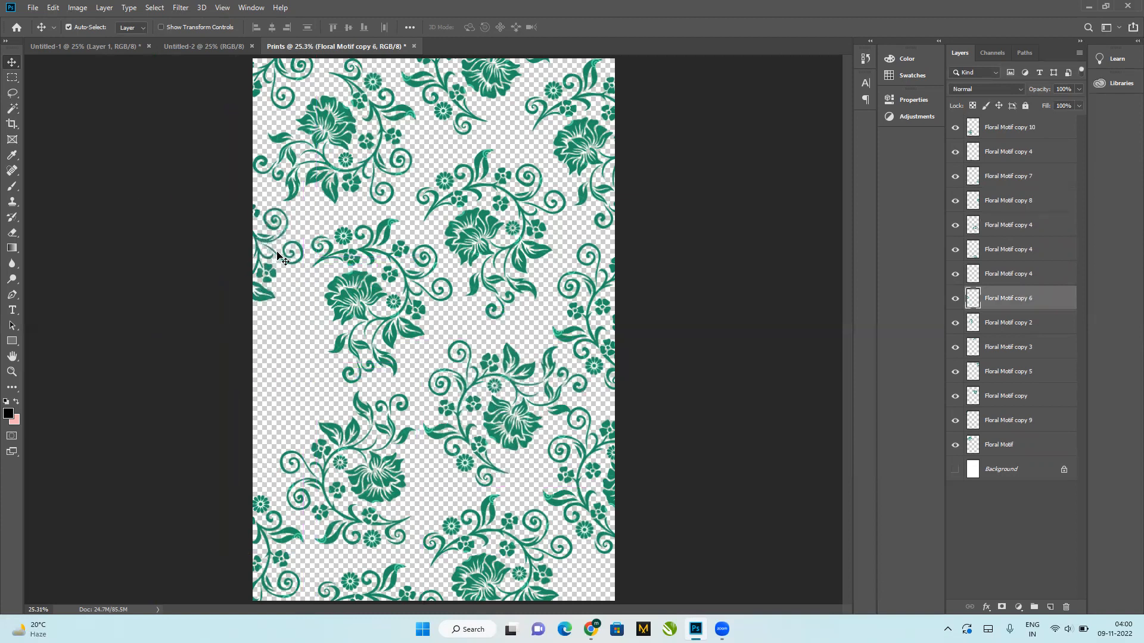
left_click_drag(285, 366, 288, 434)
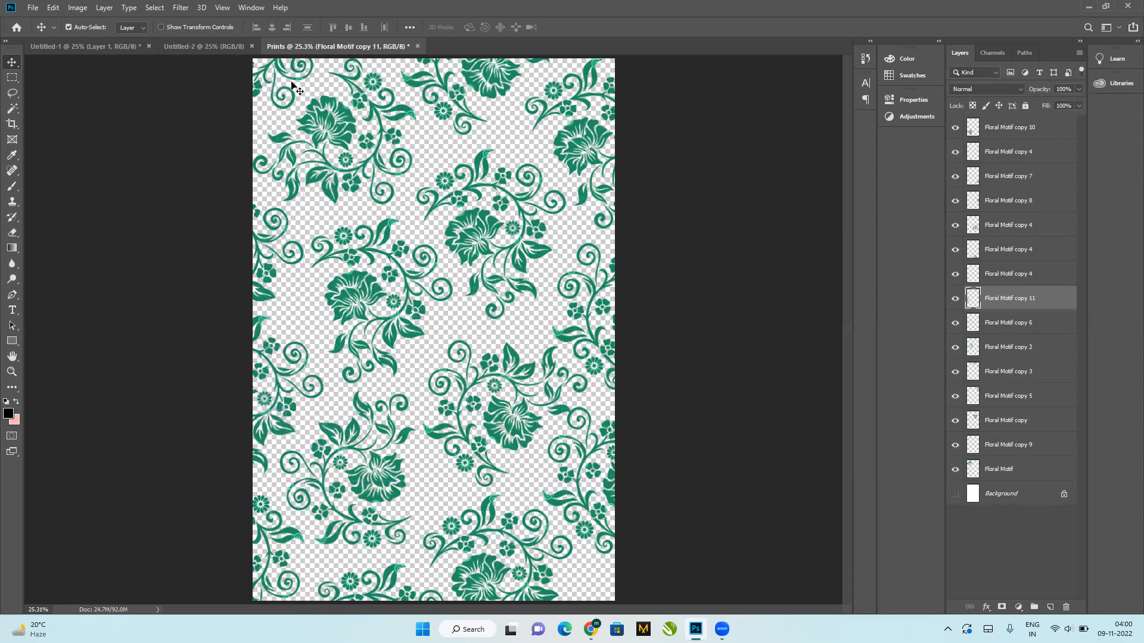
Step: Duplicate the bottom-right motif partly past the canvas's bottom-right corner and deselect all layers
left_click_drag(518, 545, 675, 616)
left_click_drag(610, 594, 591, 581)
key("ctrl+z")
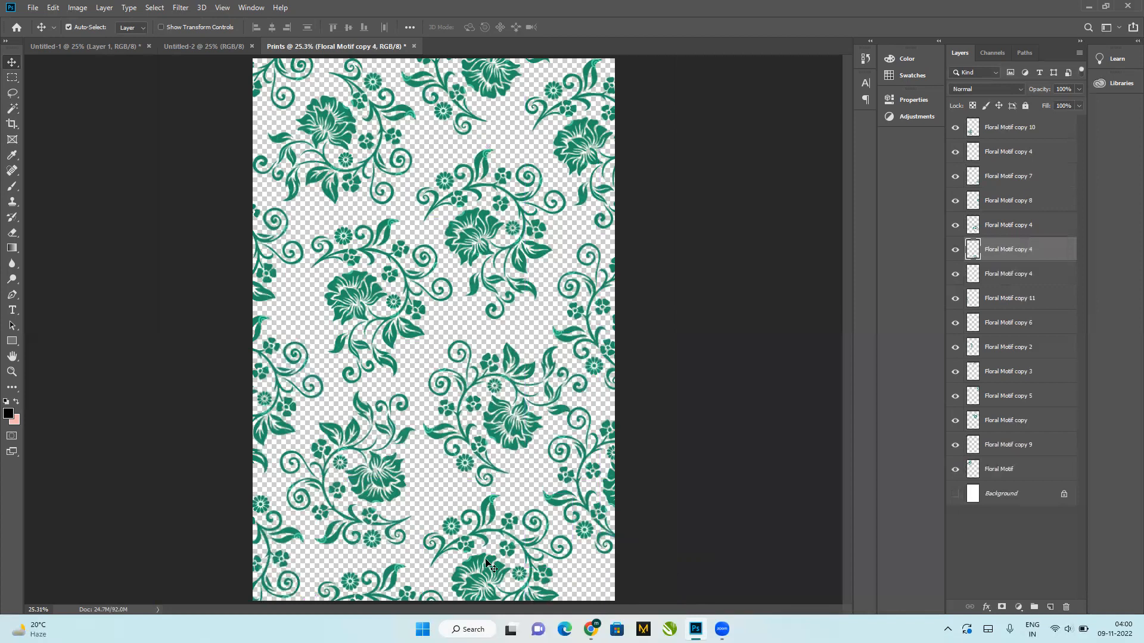
left_click_drag(504, 570, 628, 615)
left_click(714, 460)
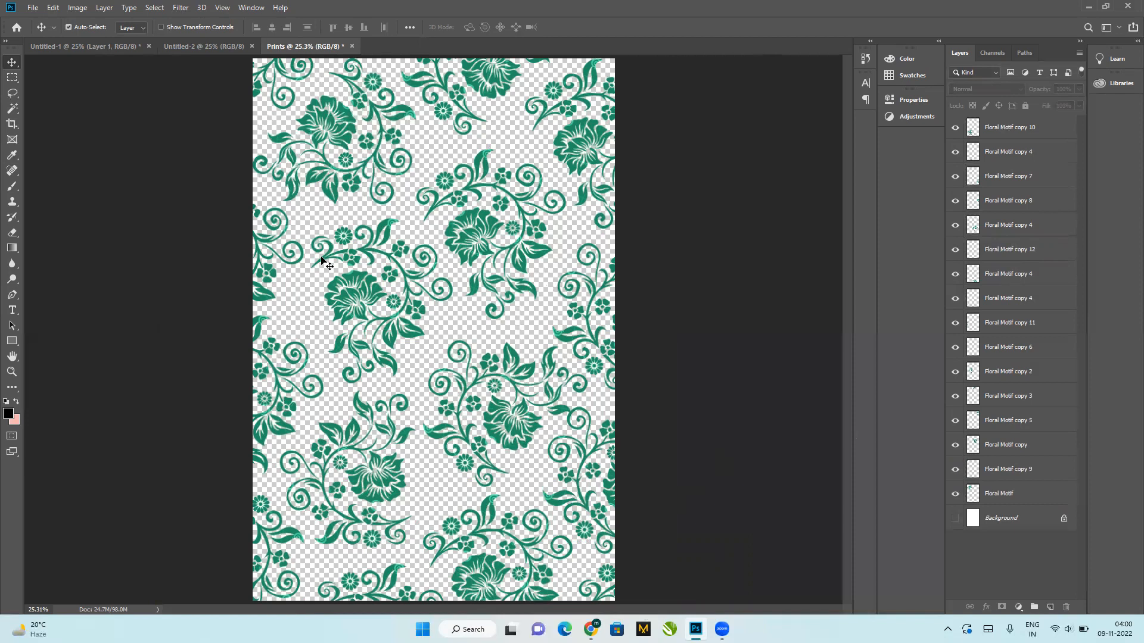
Step: Add a new layer directly above Background and fill it with the pink background color
key("ctrl")
left_click(1054, 127)
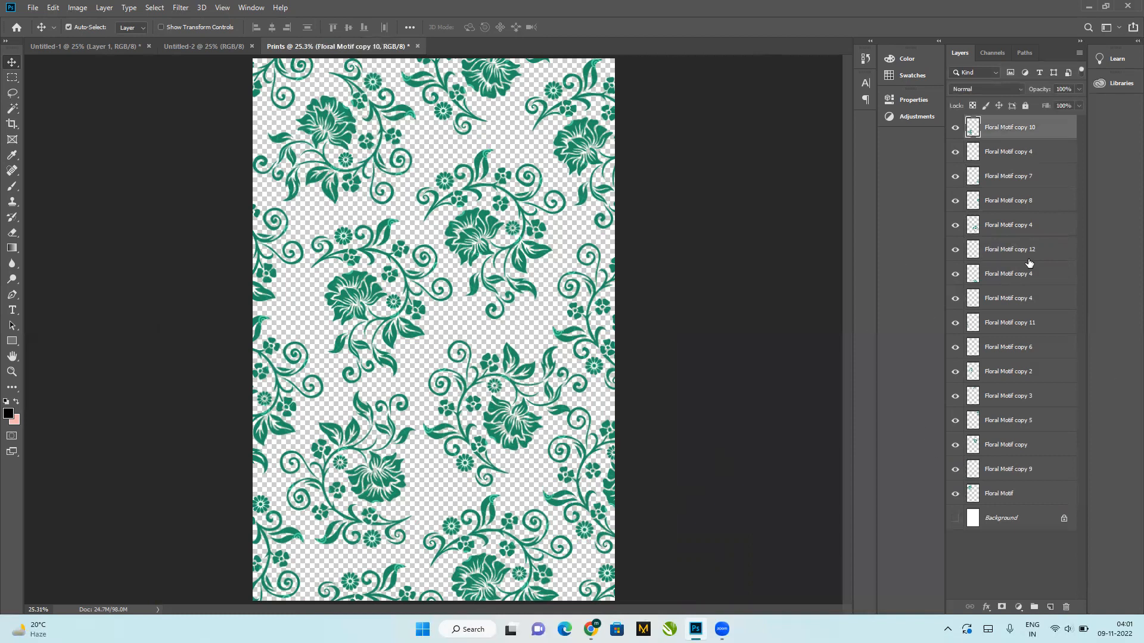
left_click(1001, 519)
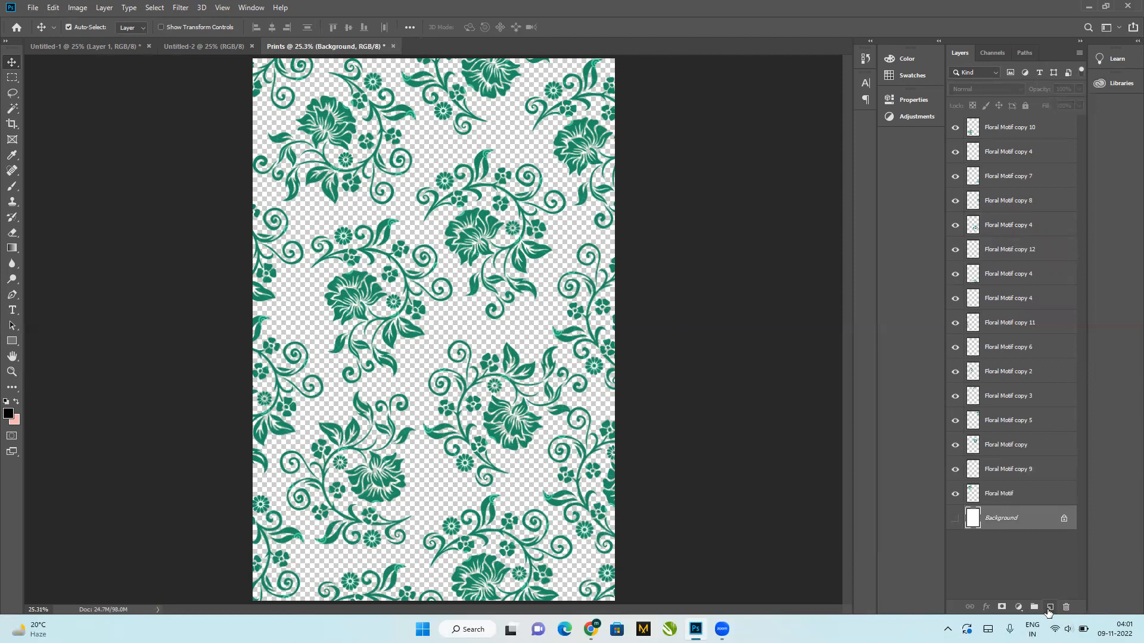
left_click(1049, 608)
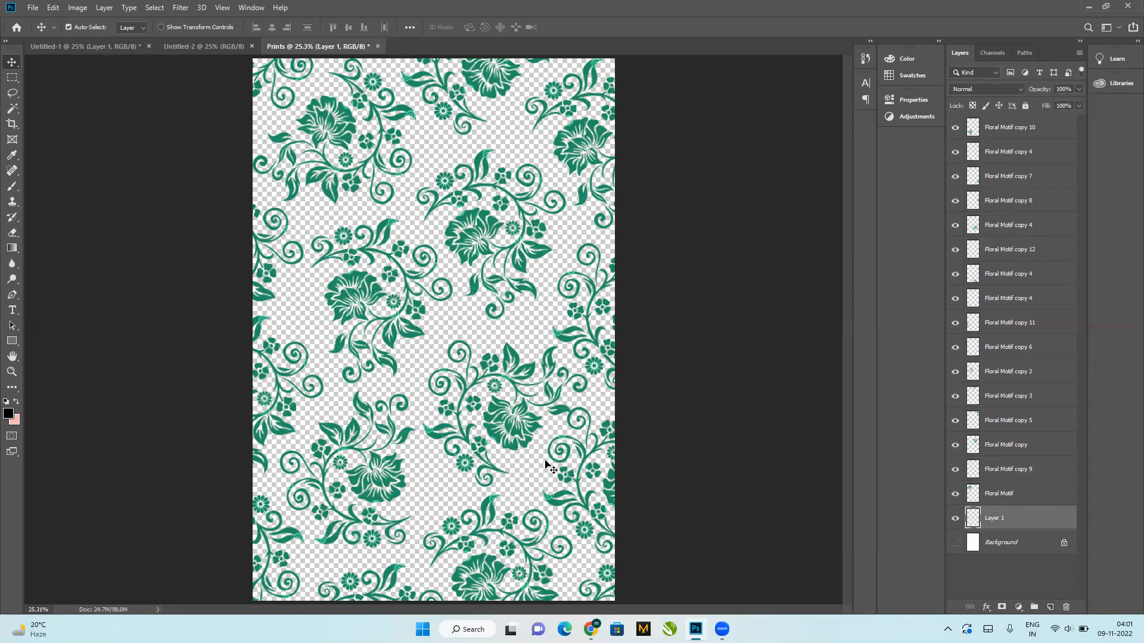
key("ctrl+BackSpace")
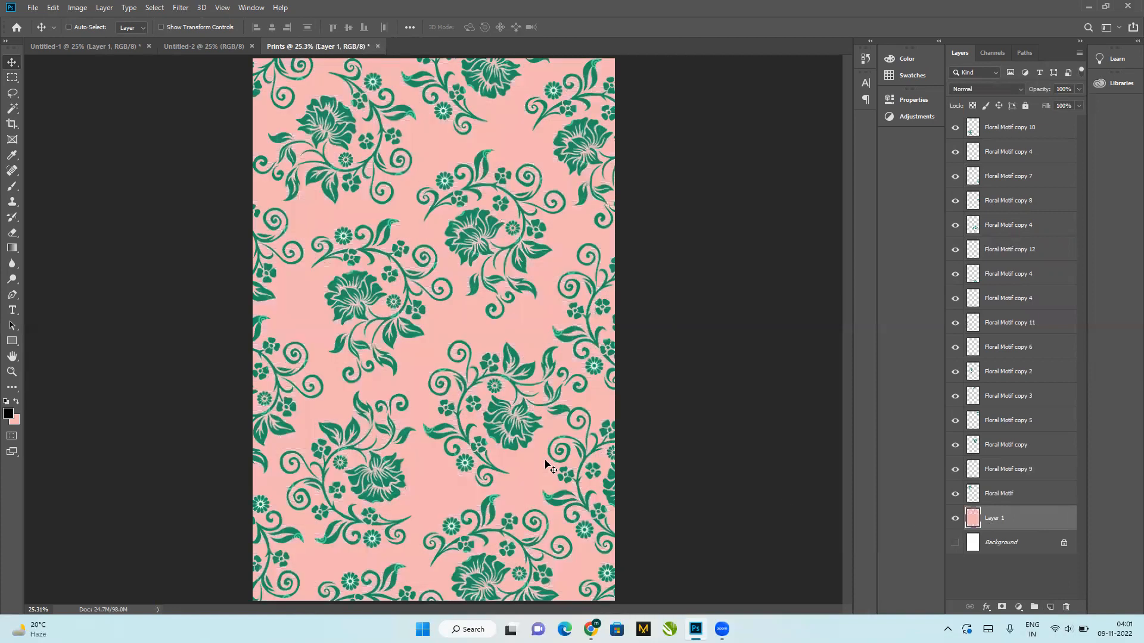
Step: Try the pink Layer 1 among and above the motif layers, then return it directly above Background
key("ctrl")
left_click_drag(994, 518, 1013, 321)
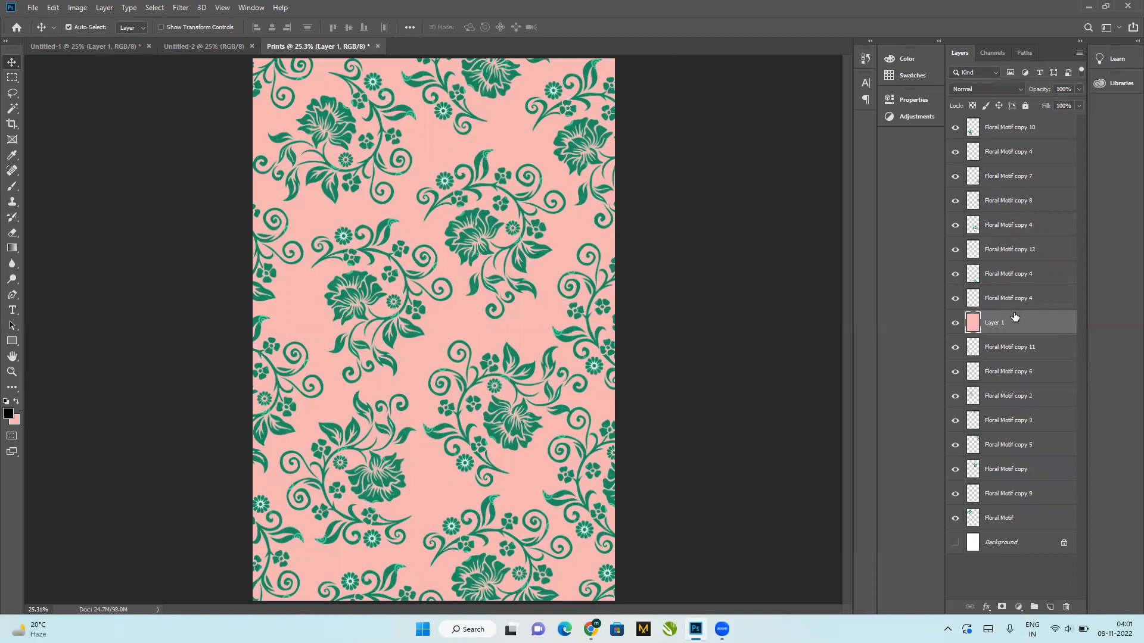
left_click_drag(1029, 148, 1031, 122)
right_click(1033, 394)
left_click(1044, 403)
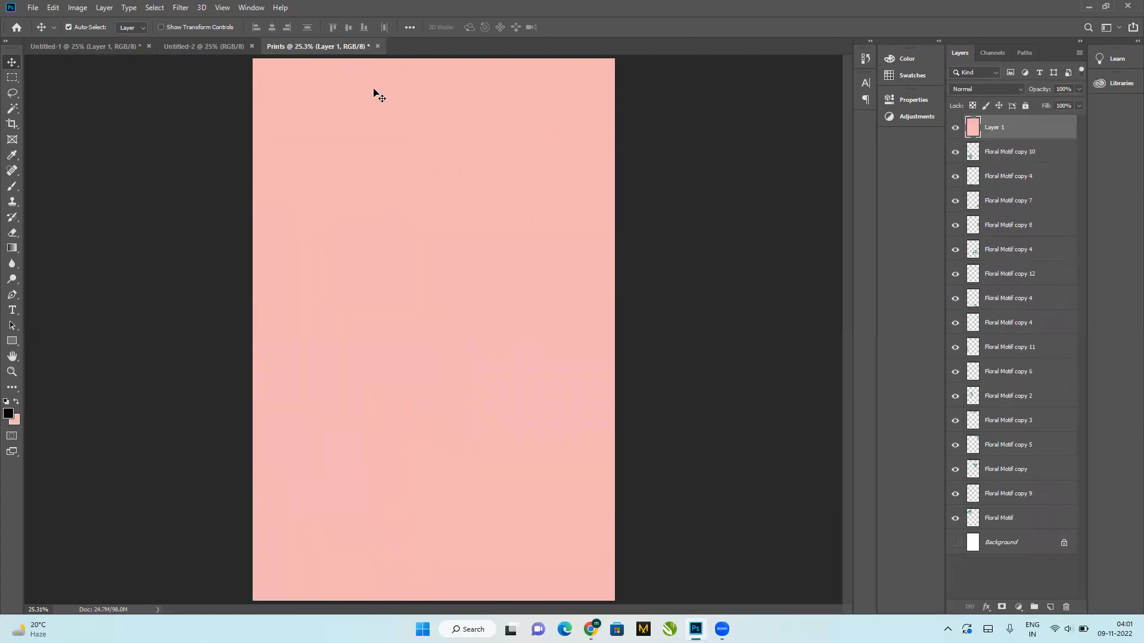
left_click_drag(1033, 125, 997, 522)
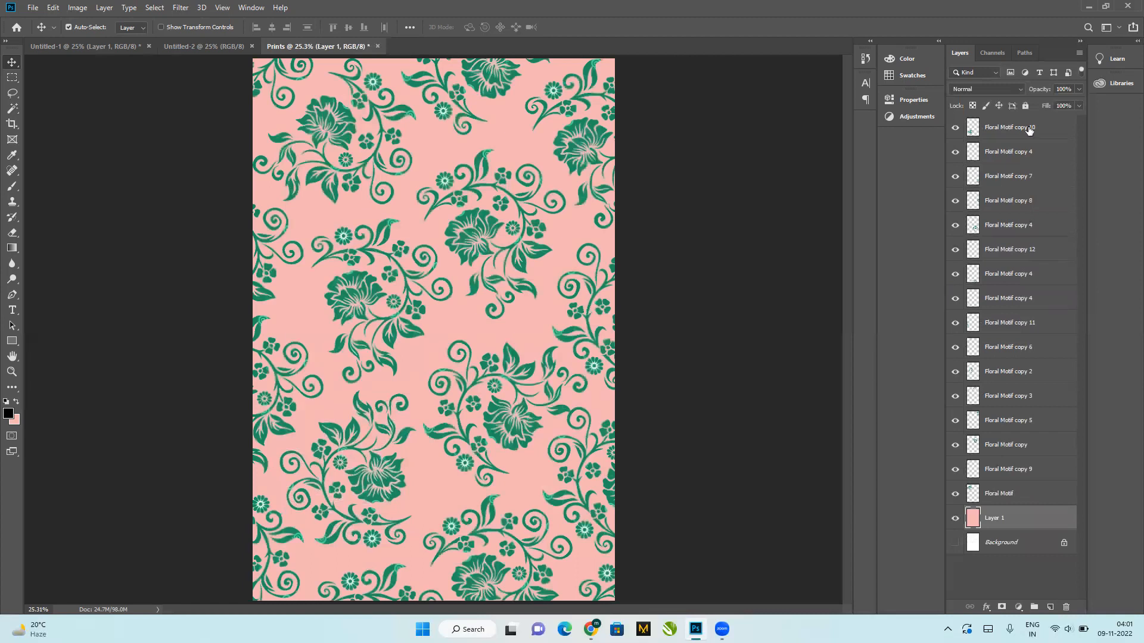
left_click(1042, 135)
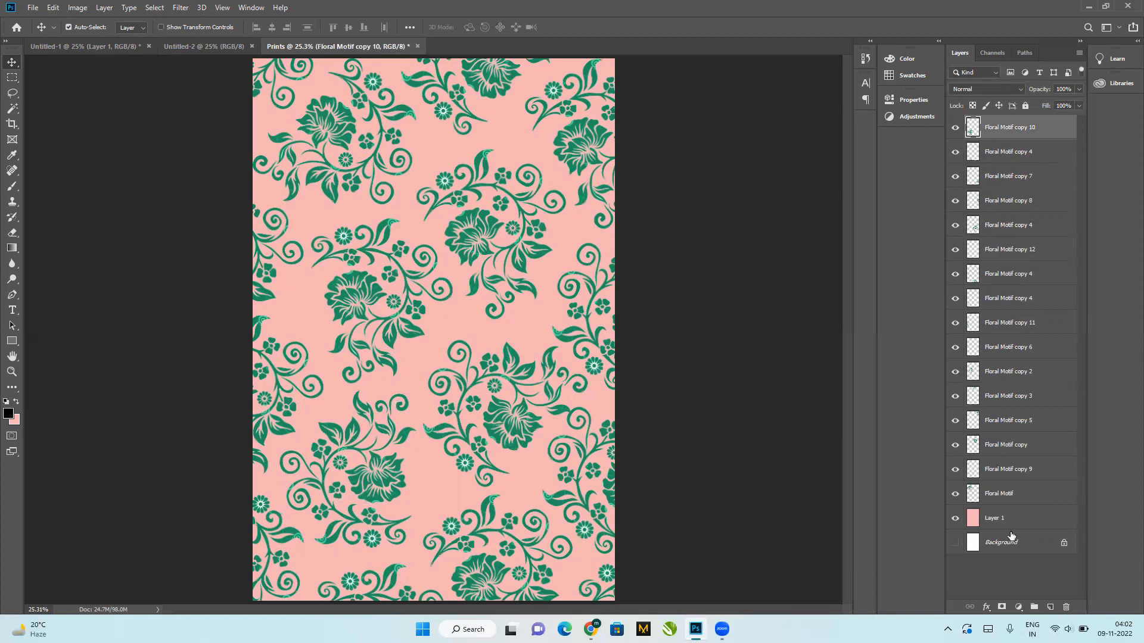
left_click(1007, 493, "shift")
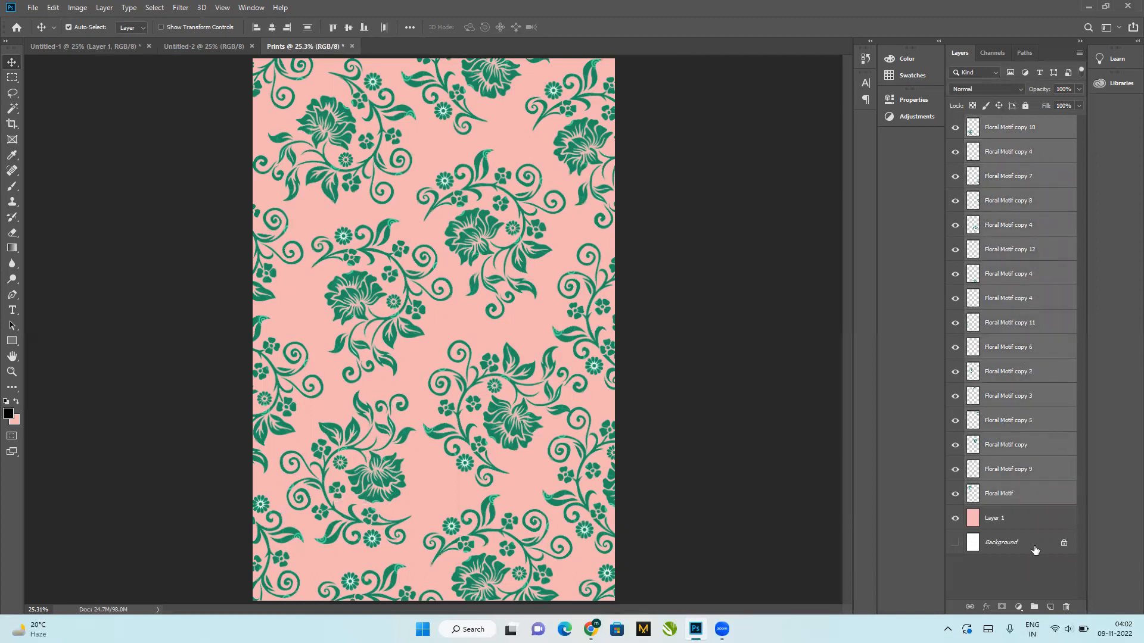
left_click(1015, 492)
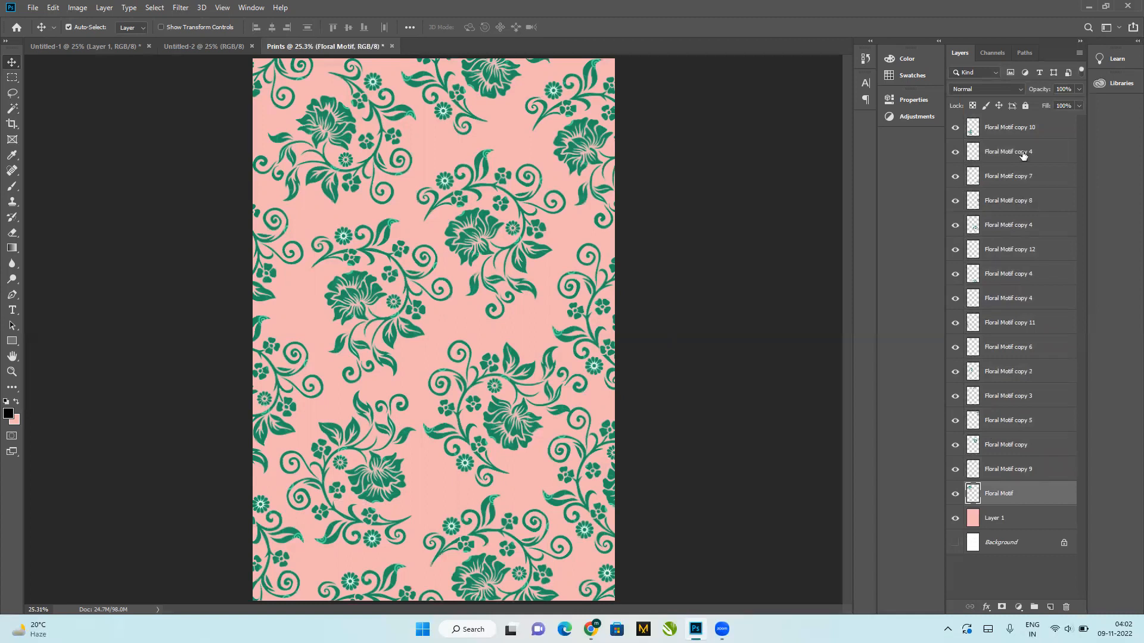
Step: Select all the floral motif layers one by one, from Floral Motif copy 10 down to Floral Motif, leaving Layer 1 and Background unselected
left_click(1030, 128)
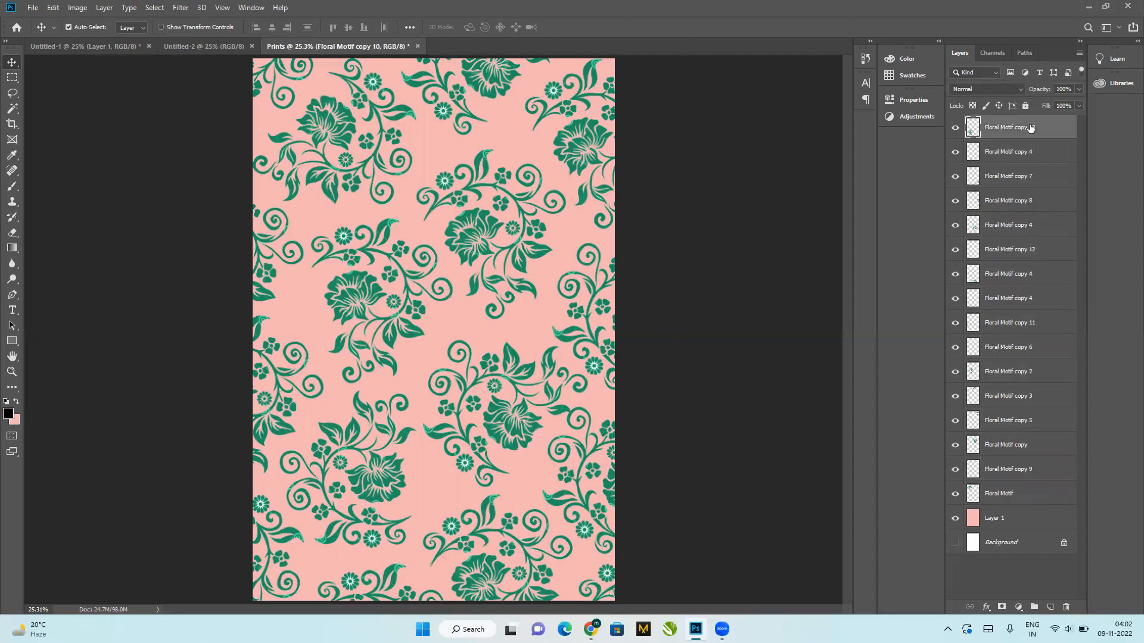
left_click(1034, 176, "ctrl")
left_click(1037, 226, "ctrl")
left_click(1036, 274, "ctrl")
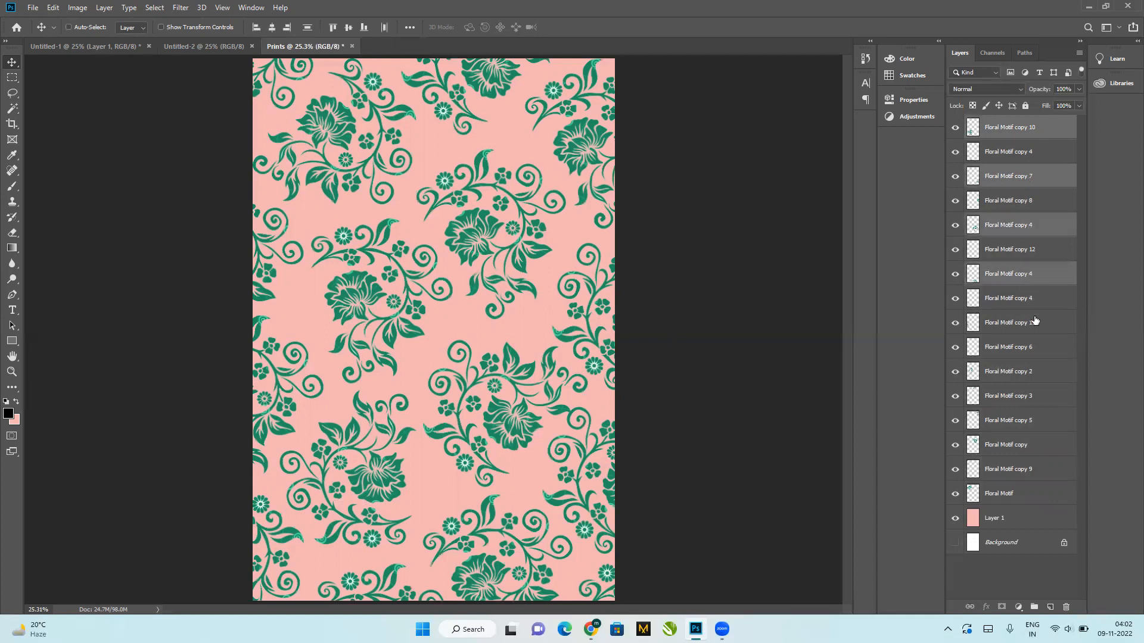
left_click(1035, 323, "ctrl")
left_click(1034, 374, "ctrl")
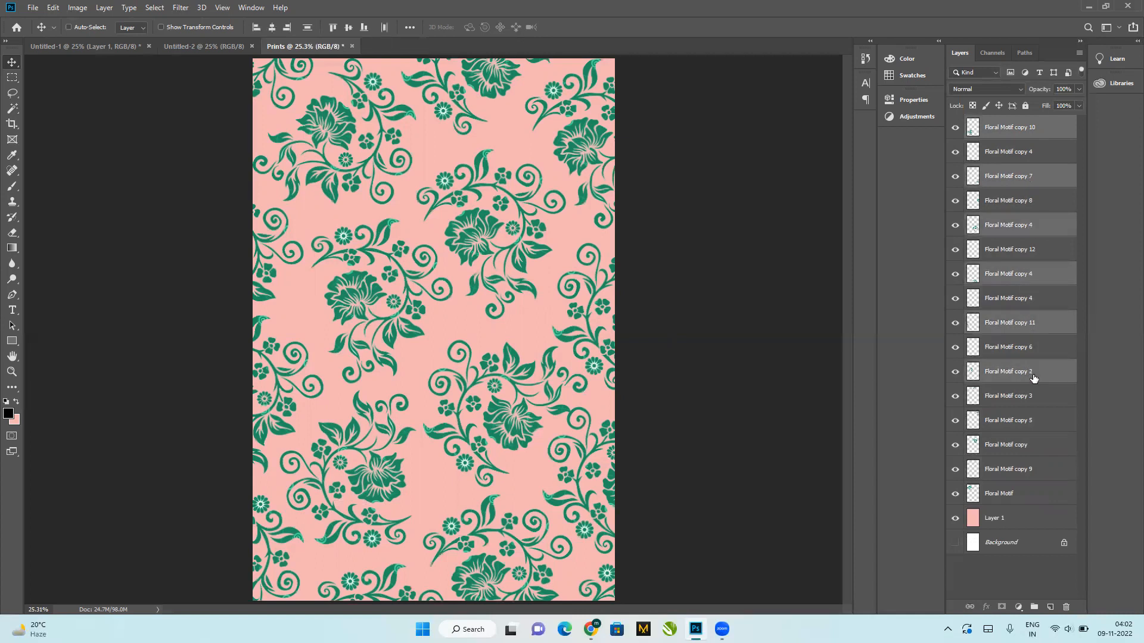
left_click(1032, 420, "ctrl")
left_click(1024, 468, "ctrl")
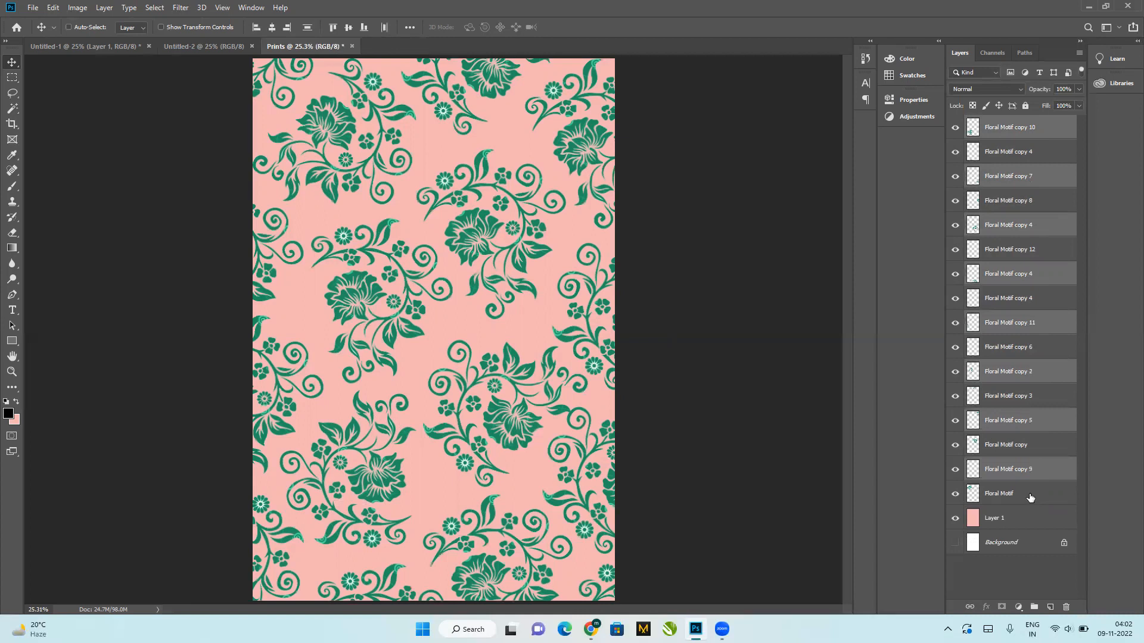
left_click(1033, 494, "ctrl")
left_click(1029, 151, "ctrl")
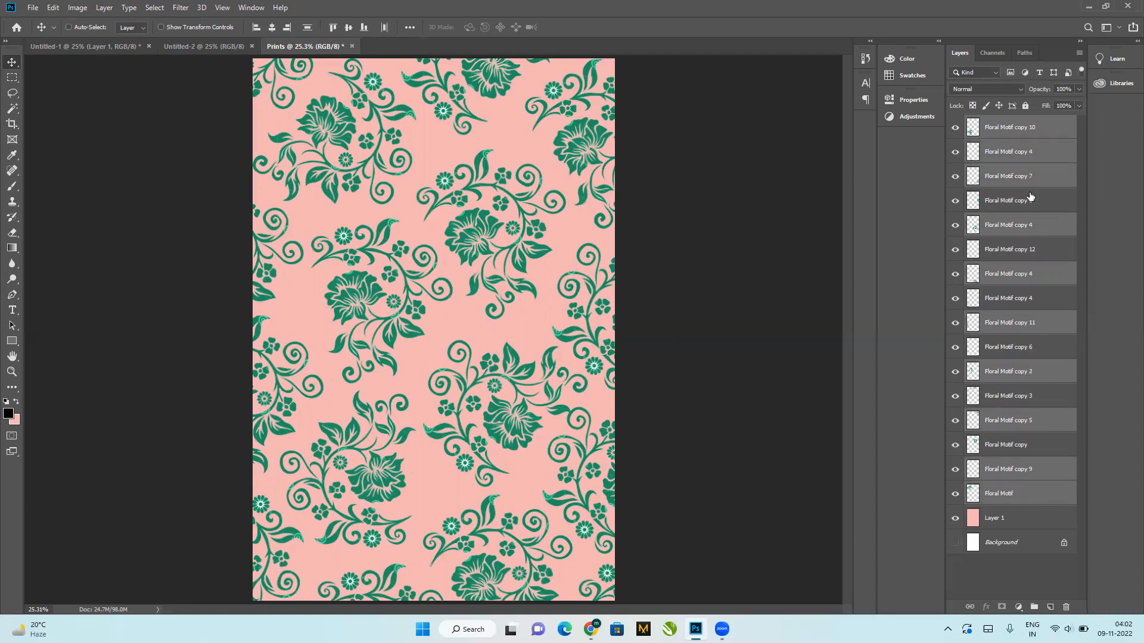
left_click(1032, 200, "ctrl")
left_click(1031, 253, "ctrl")
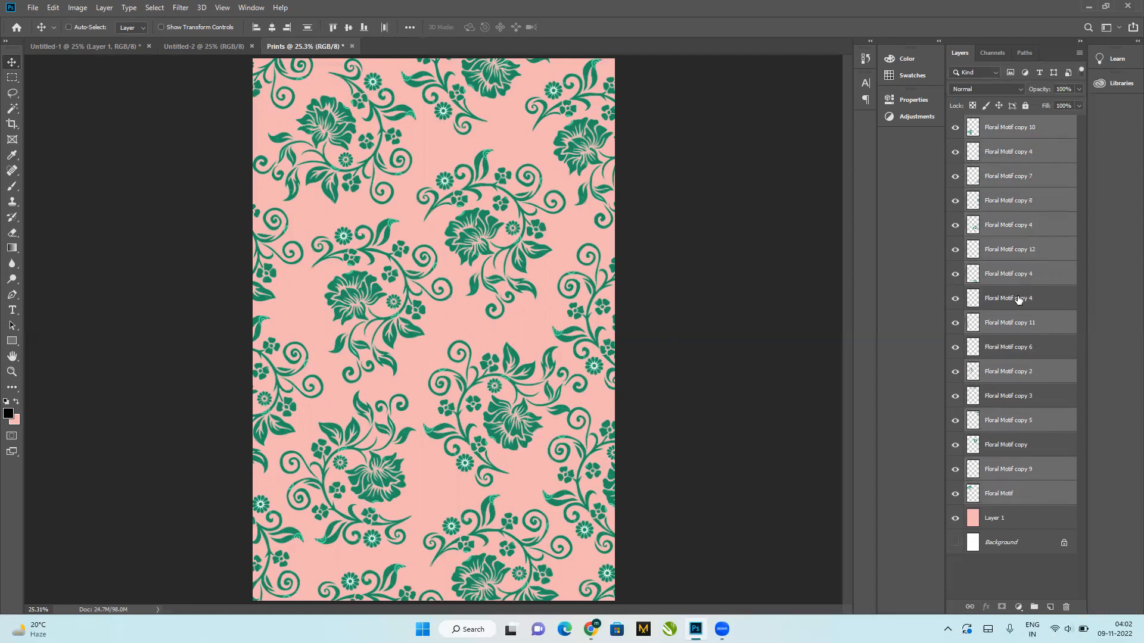
left_click(1019, 297, "ctrl")
left_click(1007, 349, "ctrl")
left_click(1009, 398, "ctrl")
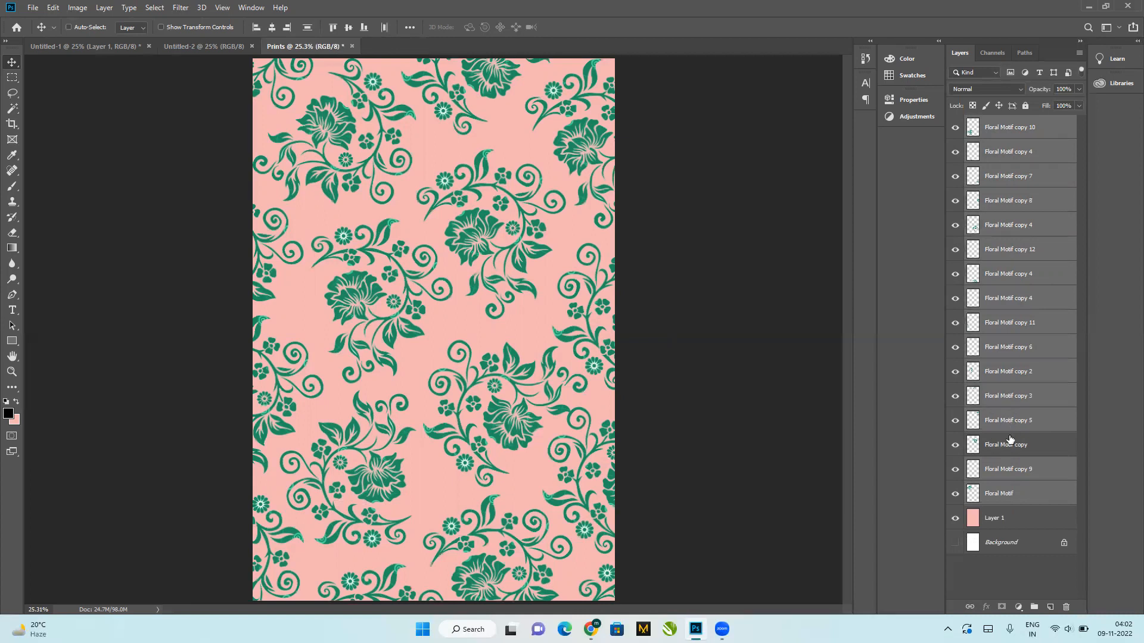
left_click(1009, 440, "ctrl")
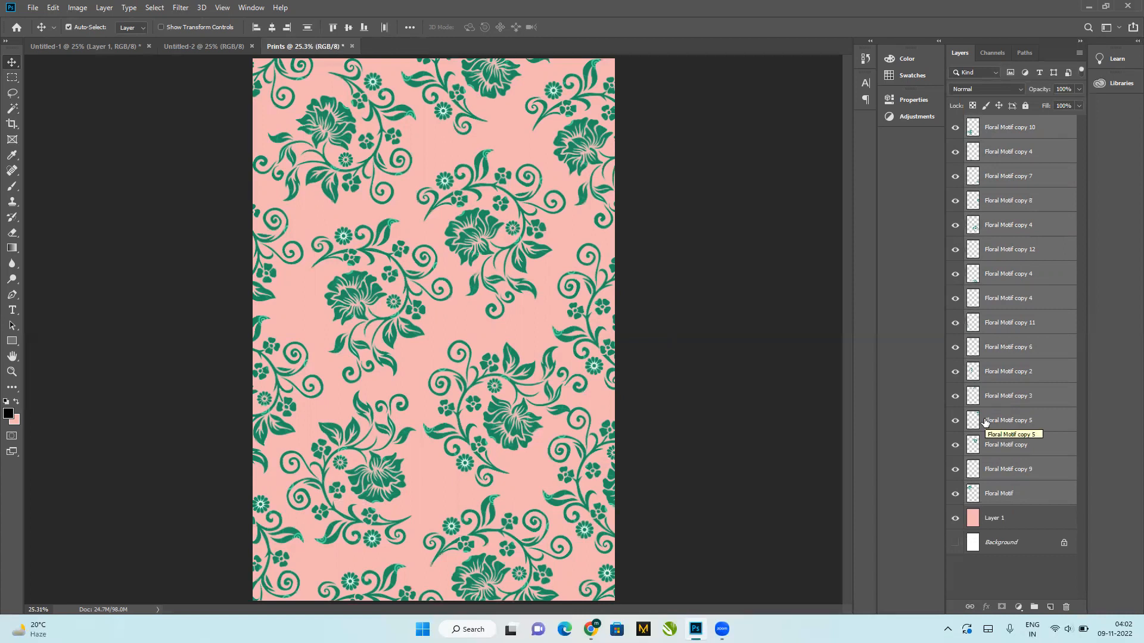
Step: Merge the selected floral motif layers into one layer and toggle its visibility to check the result
key("ctrl+e")
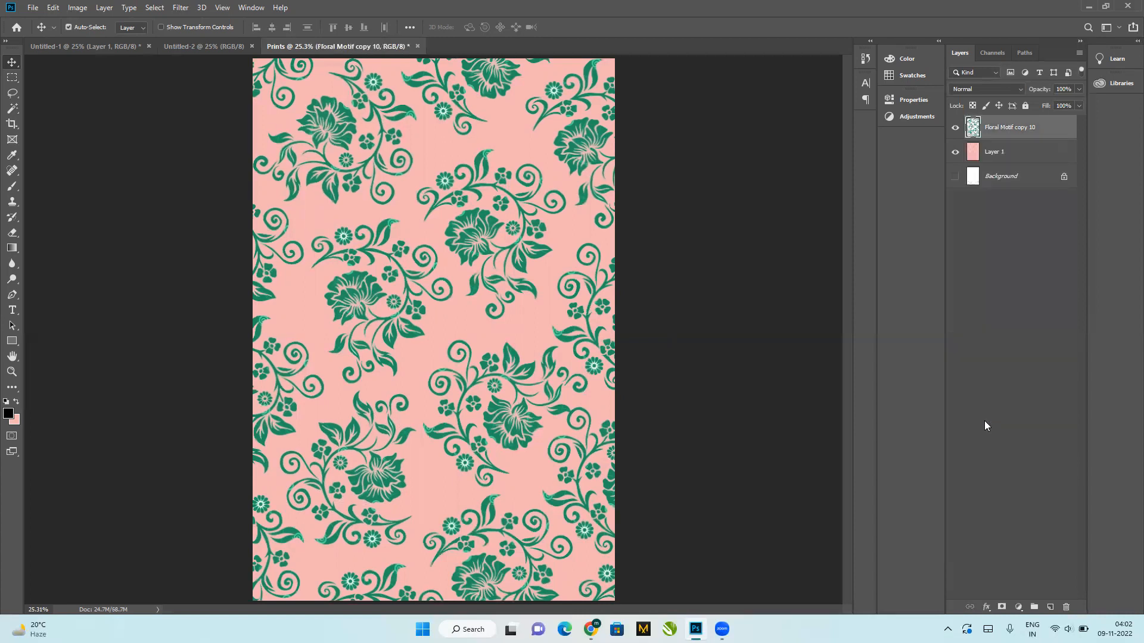
left_click(956, 130)
left_click(956, 130)
left_click(955, 128)
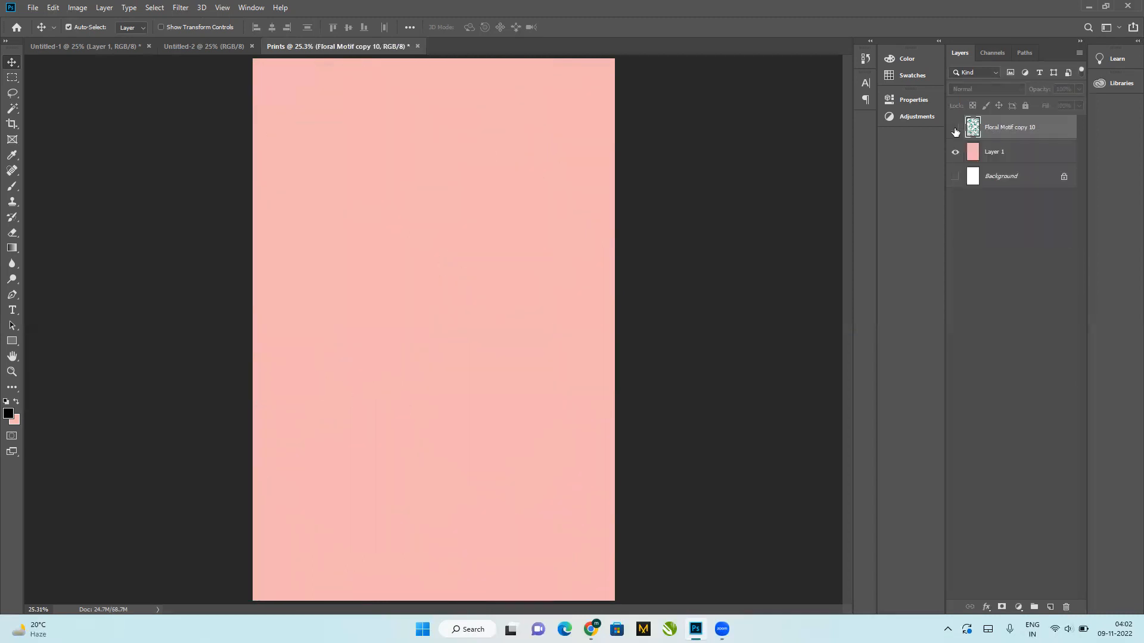
left_click(956, 130)
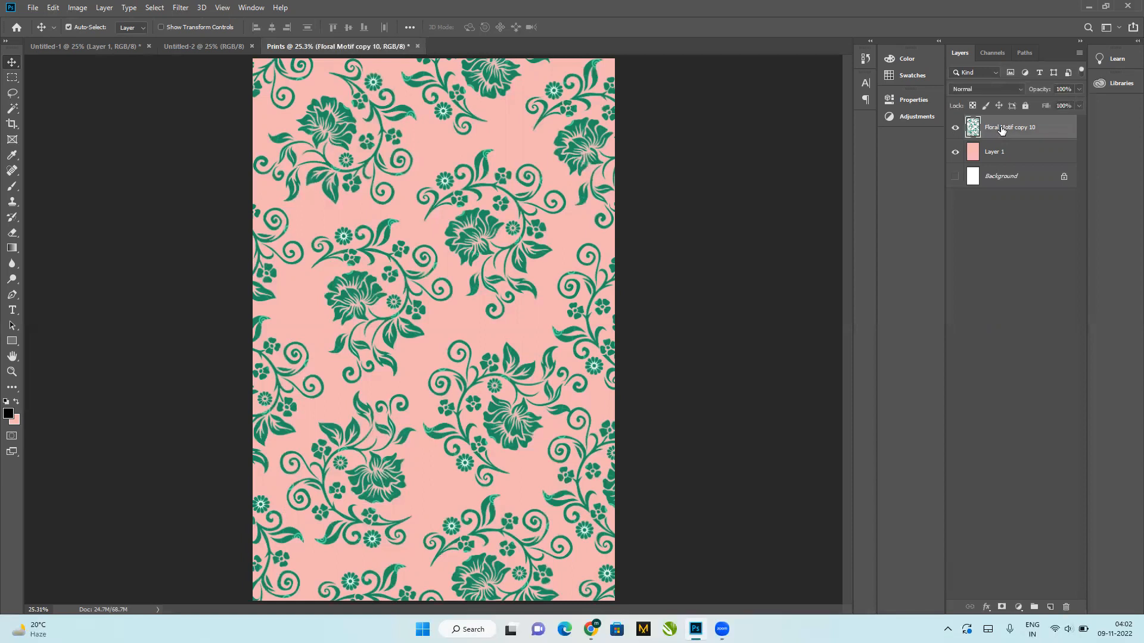
Step: Merge the combined motif layer down into the pink Layer 1 and check the single print layer
key("ctrl+e")
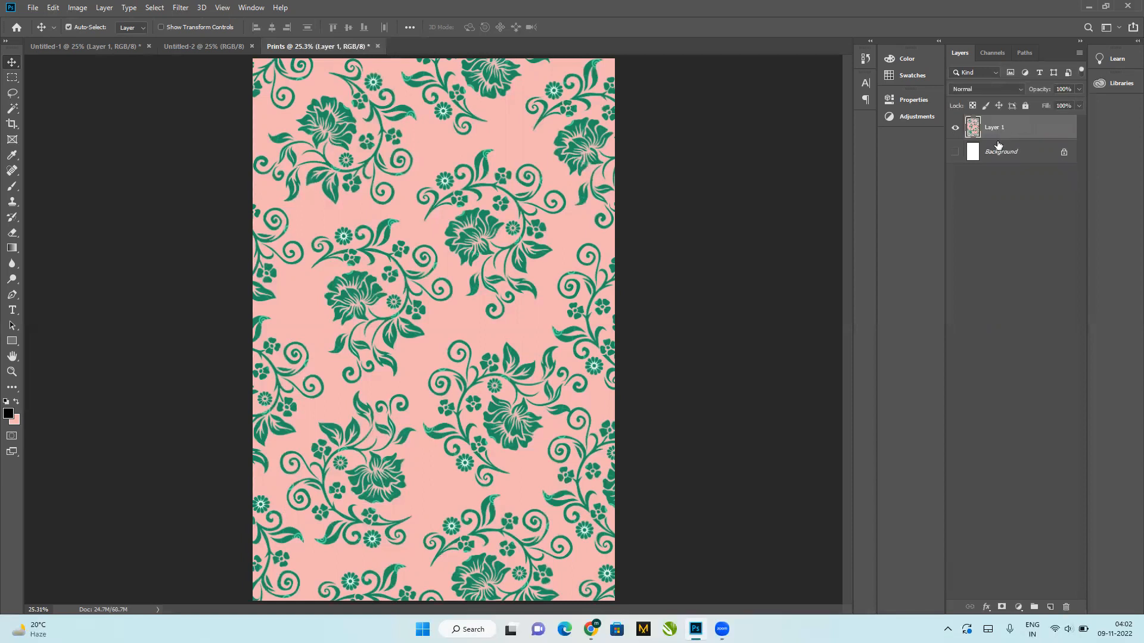
left_click(955, 127)
left_click(955, 127)
Step: Copy the merged print layer from Prints into the Untitled-1 document and position it over the dress illustration
left_click_drag(486, 293, 384, 237)
left_click_drag(196, 41, 334, 266)
left_click_drag(574, 319, 573, 319)
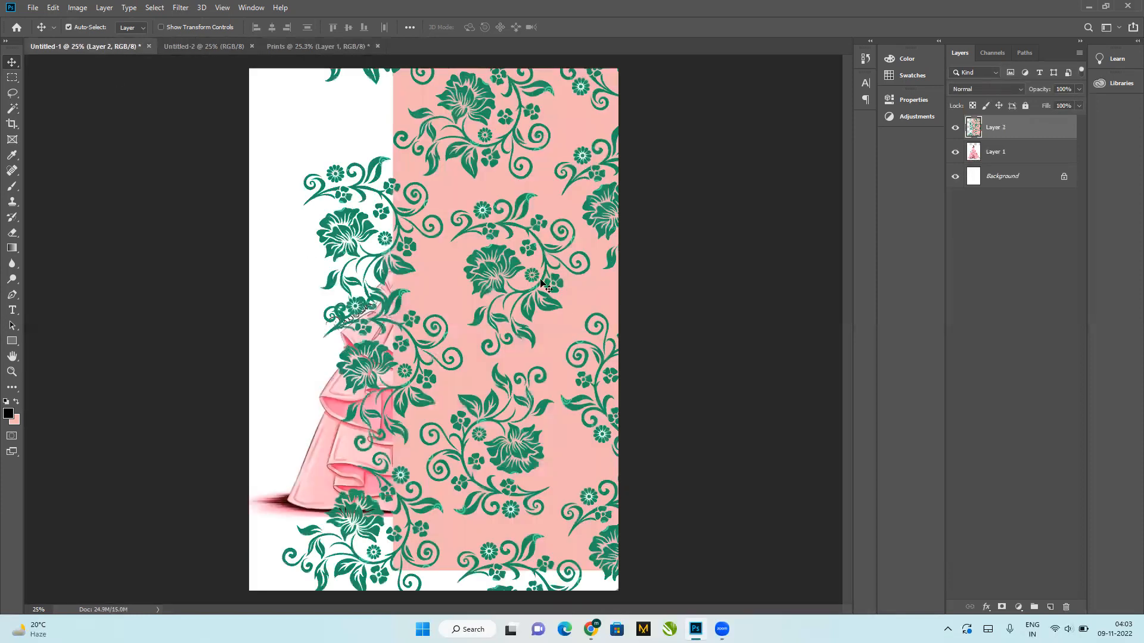
left_click_drag(545, 173, 429, 213)
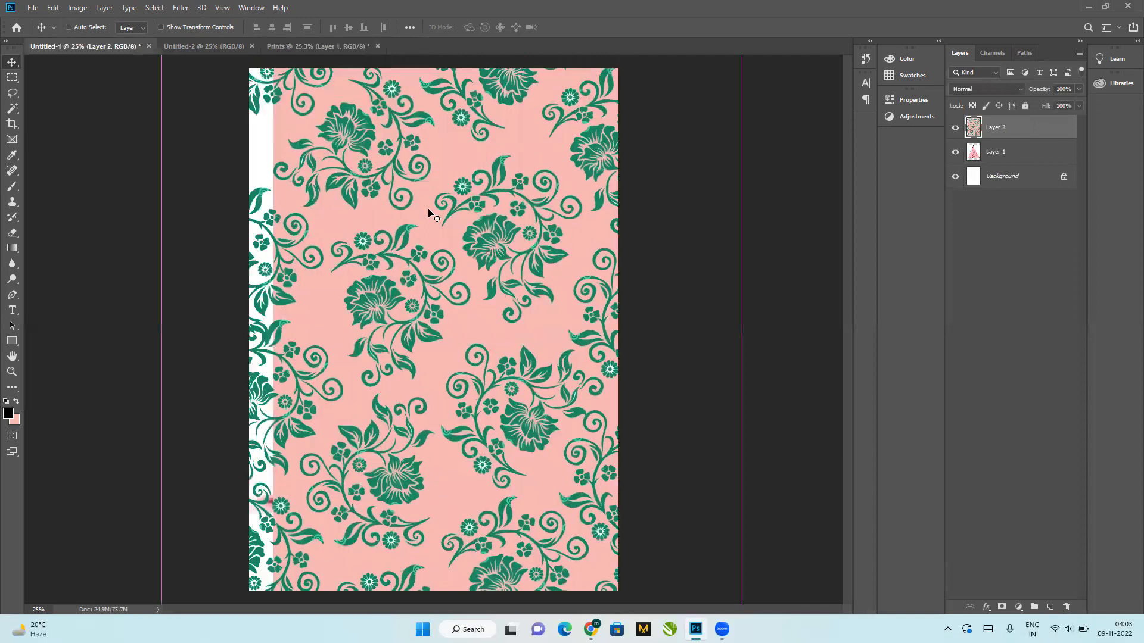
Step: Scale the print down to about 10.85% width and 13.44% height and place it beside the figure's head, on the blank area
key("ctrl+t")
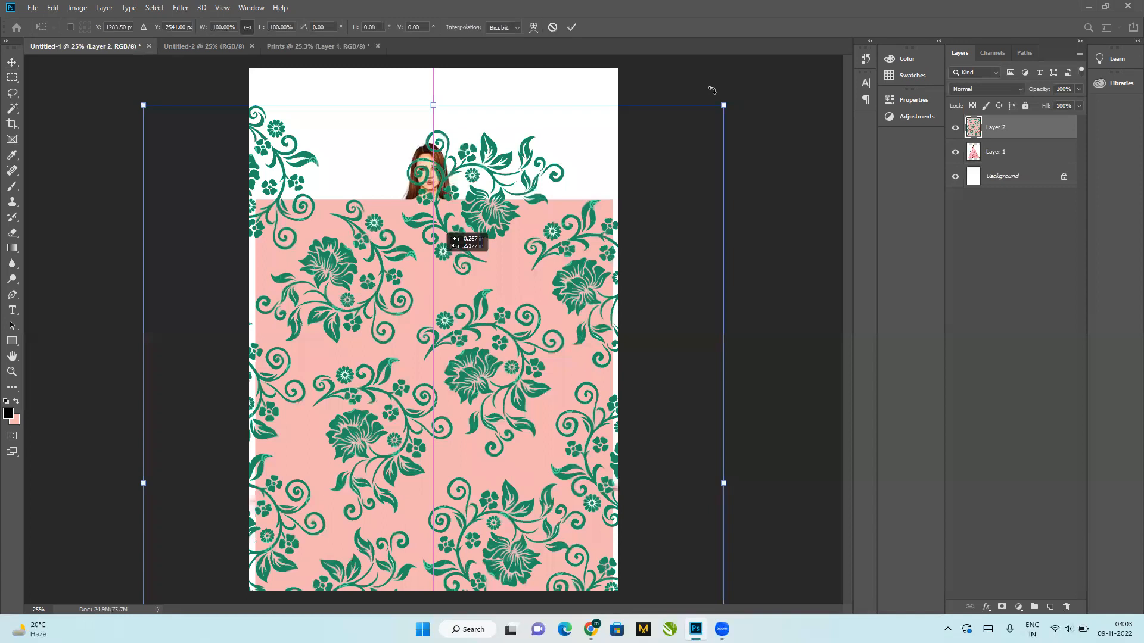
left_click_drag(718, 138, 431, 418)
left_click_drag(287, 527, 495, 171)
key("ctrl+z")
left_click_drag(321, 524, 511, 187)
left_click_drag(624, 81, 445, 365)
left_click_drag(370, 388, 377, 217)
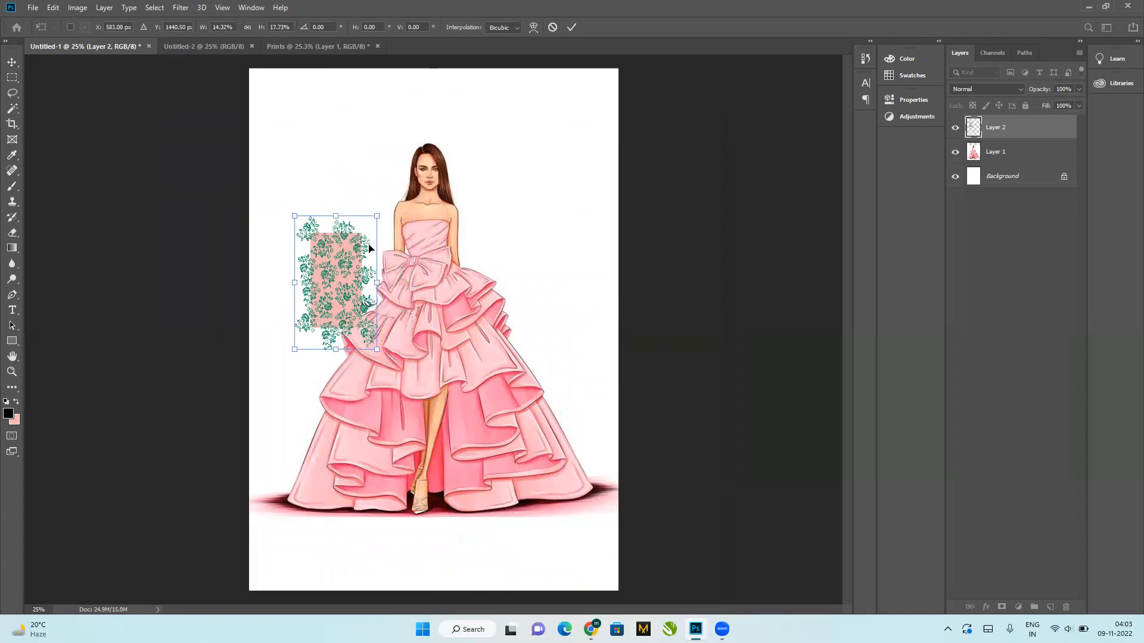
left_click_drag(342, 286, 354, 203)
left_click_drag(388, 134, 369, 167)
left_click_drag(346, 231, 290, 173)
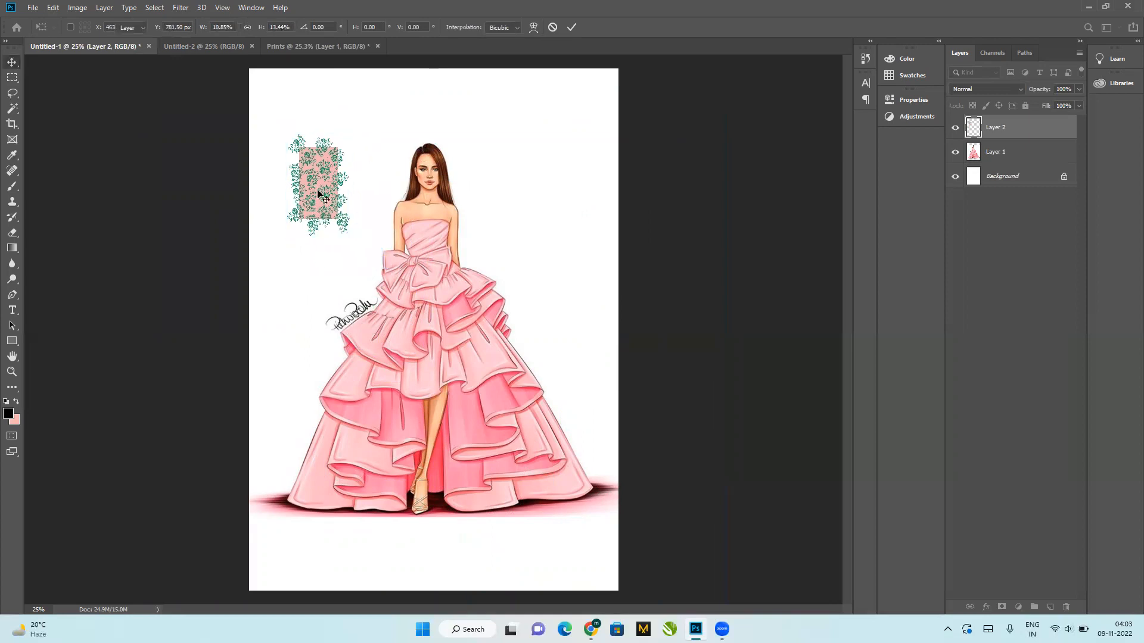
key("Return")
Step: Draw a rectangular marquee selection around the small print, enclosing the motifs that stick out past the pink
left_click(12, 77)
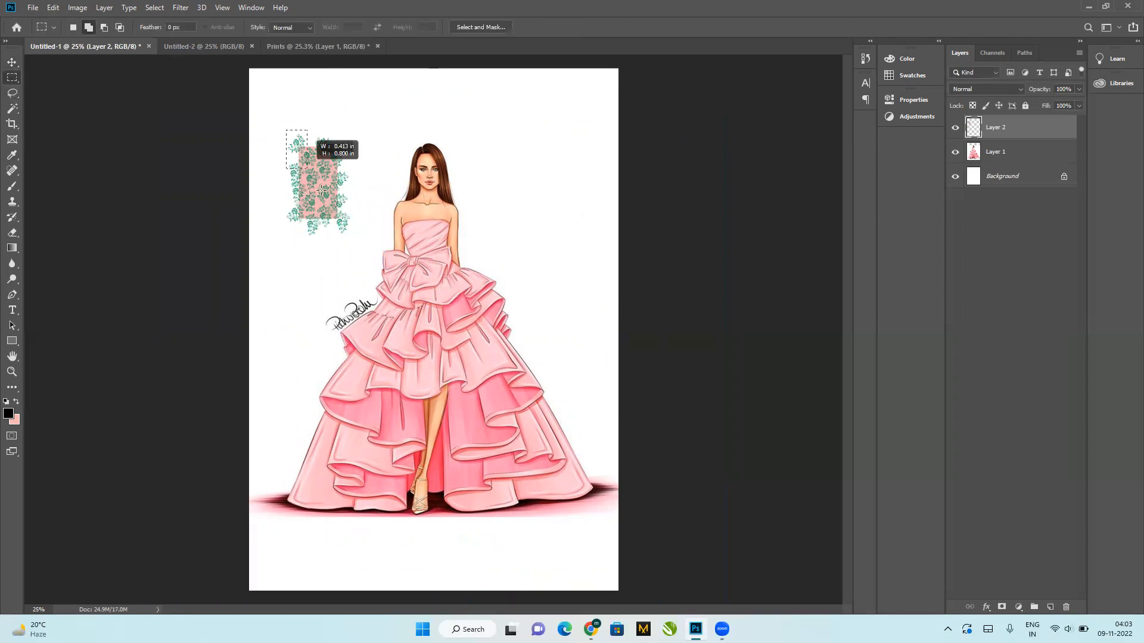
left_click_drag(349, 236, 353, 241)
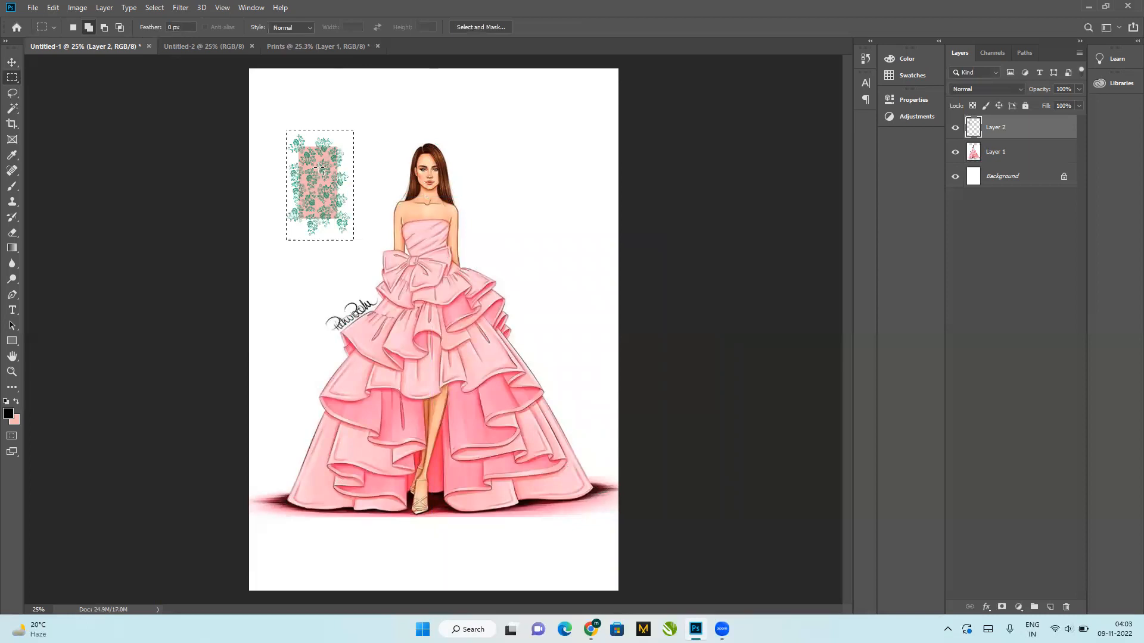
Step: Try filling the marquee area directly on Layer 2 with pink, then undo the fill
left_click(955, 128)
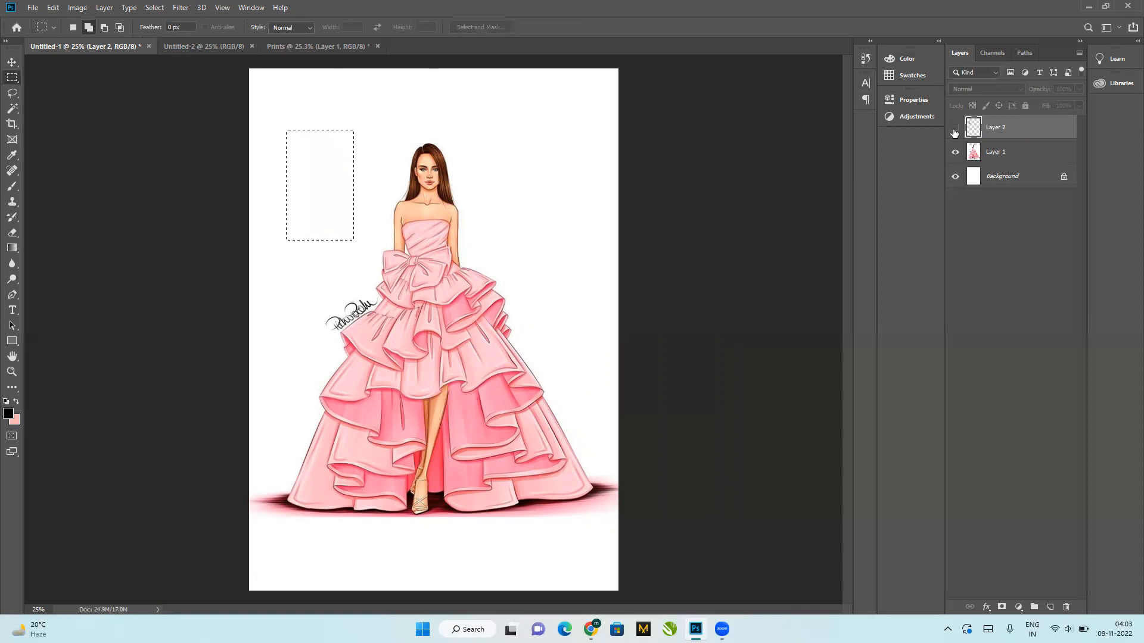
left_click(955, 128)
right_click(955, 128)
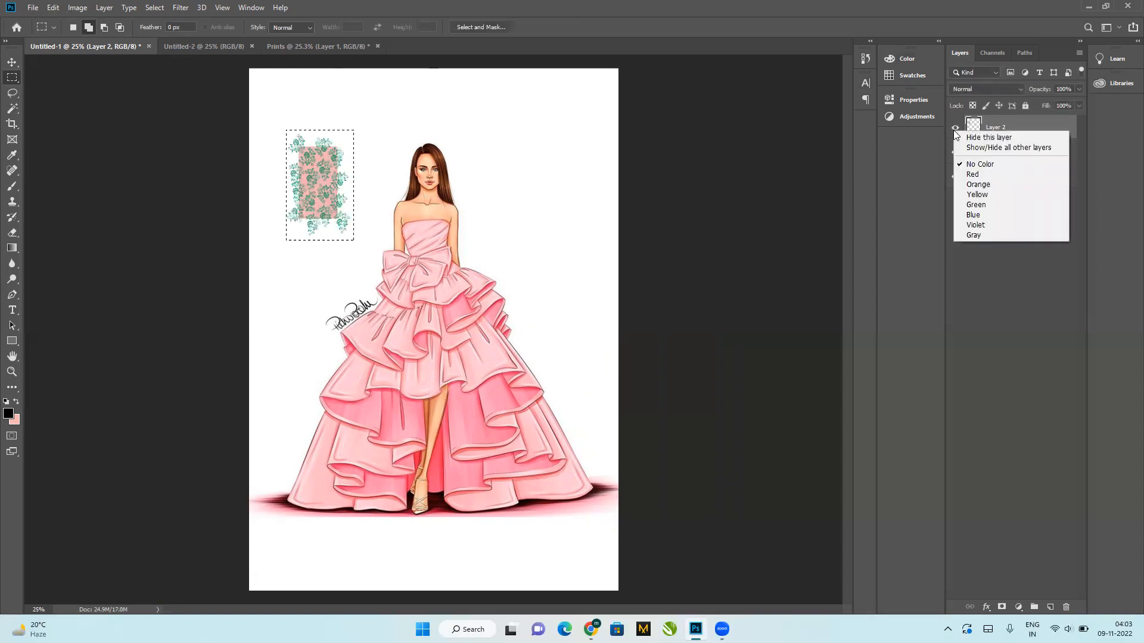
left_click(1046, 121)
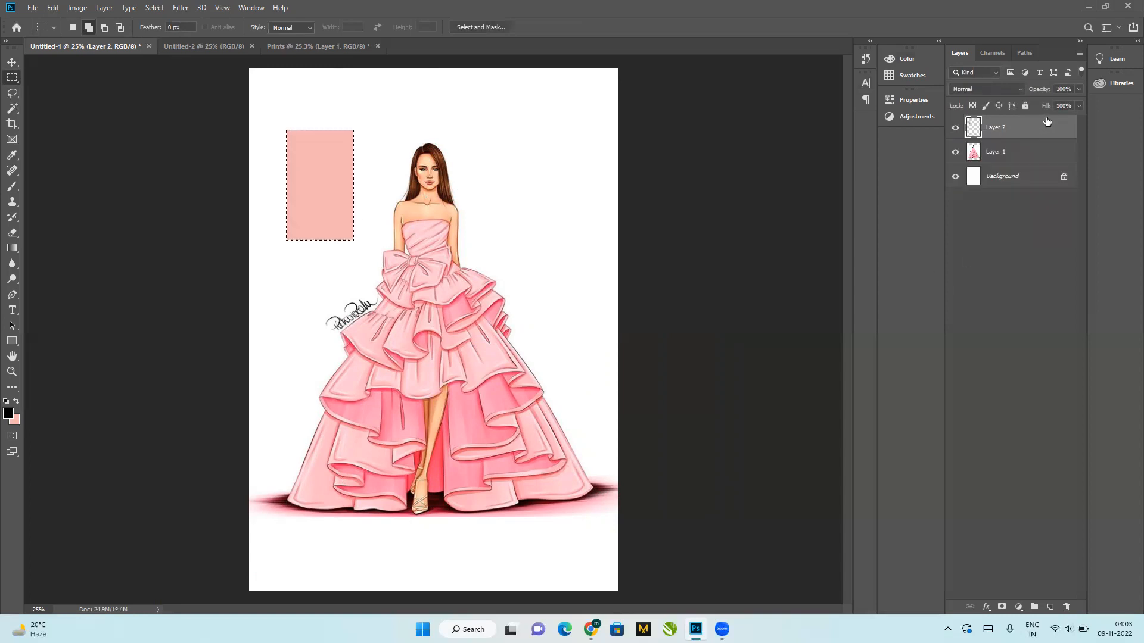
left_click(955, 129)
left_click(955, 128)
key("ctrl+comma")
key("ctrl+comma")
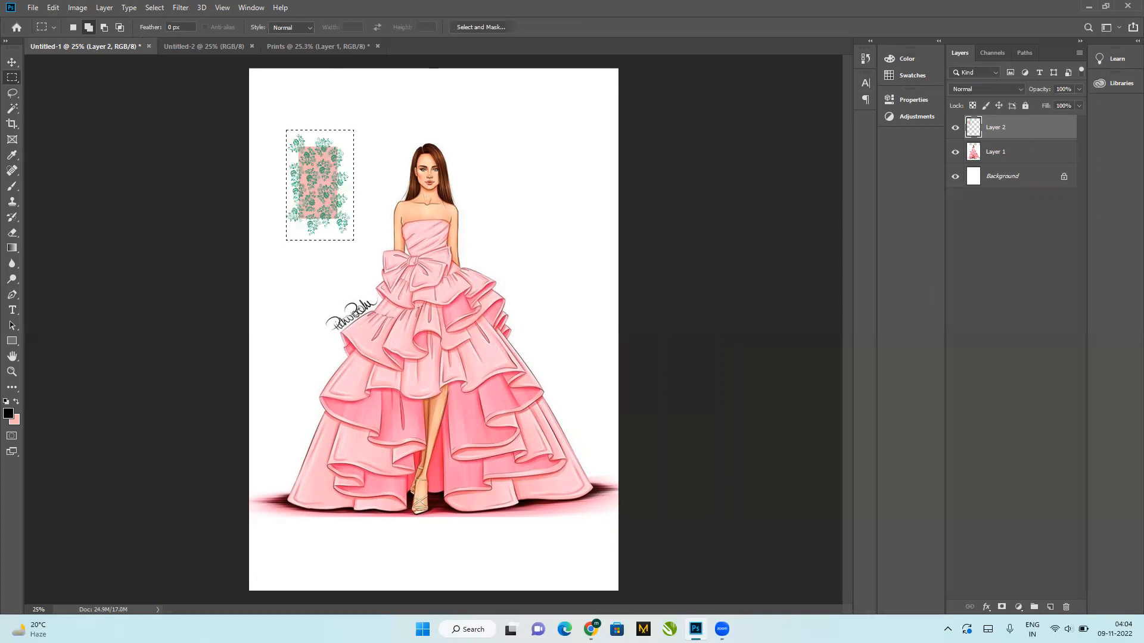
Step: Fill the marquee area with pink on a new layer, move that layer below Layer 2, and deselect
left_click(1051, 607)
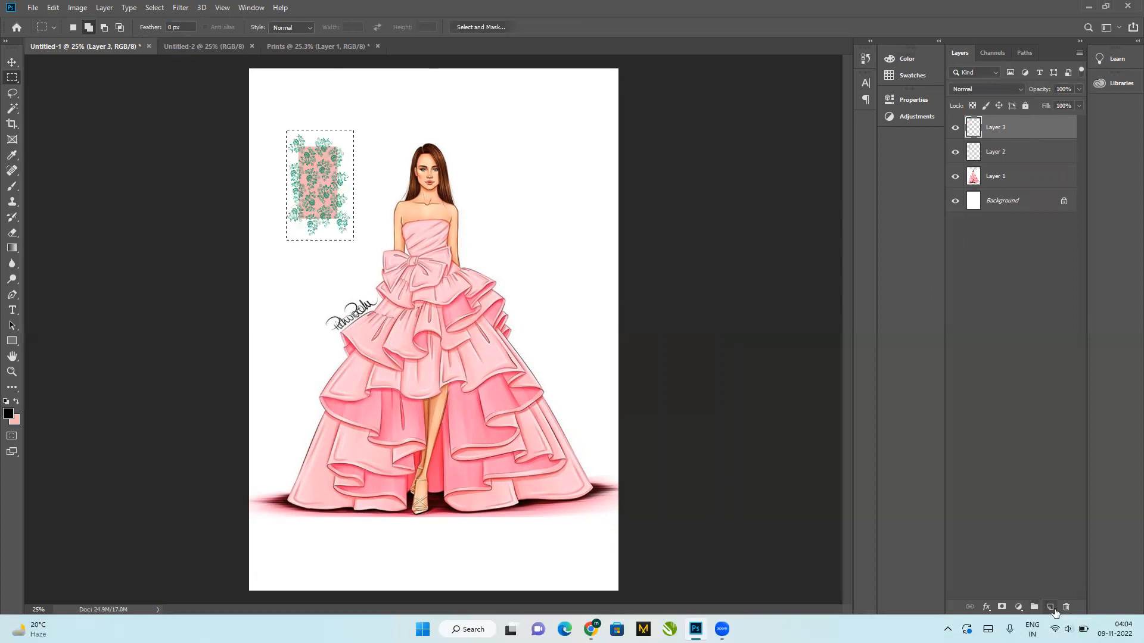
key("ctrl+BackSpace")
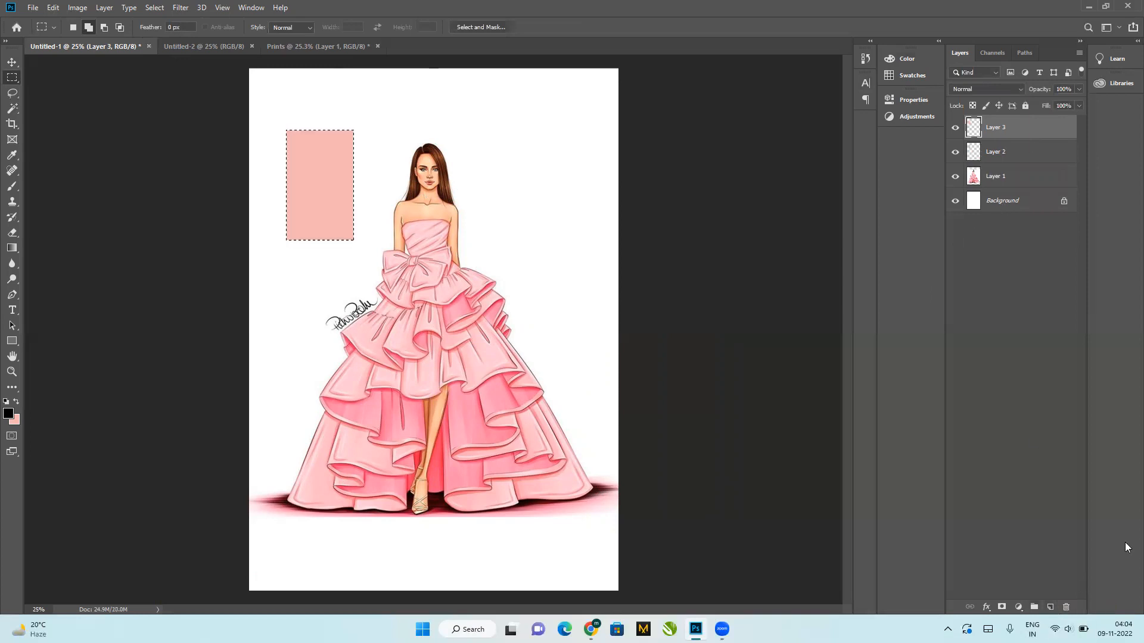
left_click_drag(1033, 130, 1040, 161)
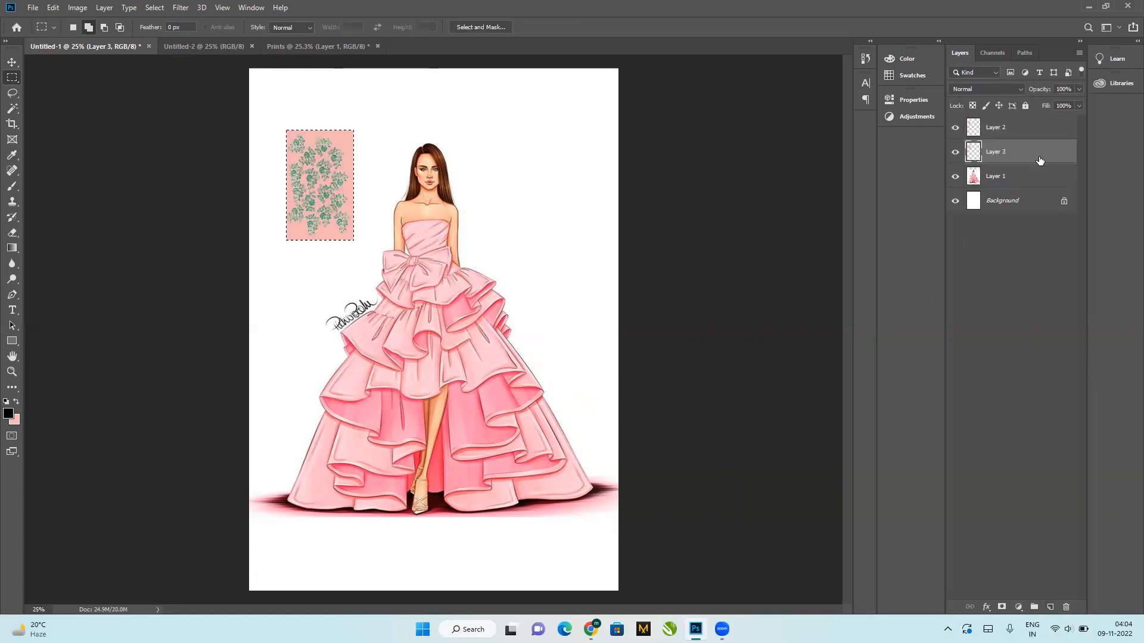
key("ctrl+d")
Step: Combine the print on Layer 2 with the pink rectangle on Layer 3 and check the resulting swatch's visibility
right_click(1025, 127)
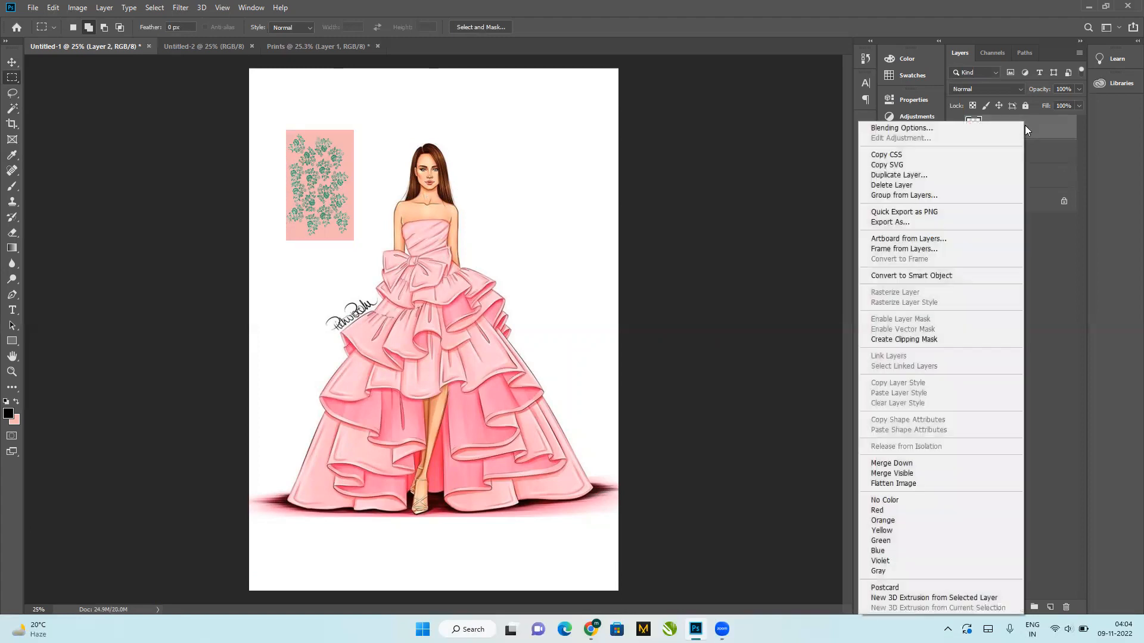
left_click(1039, 129)
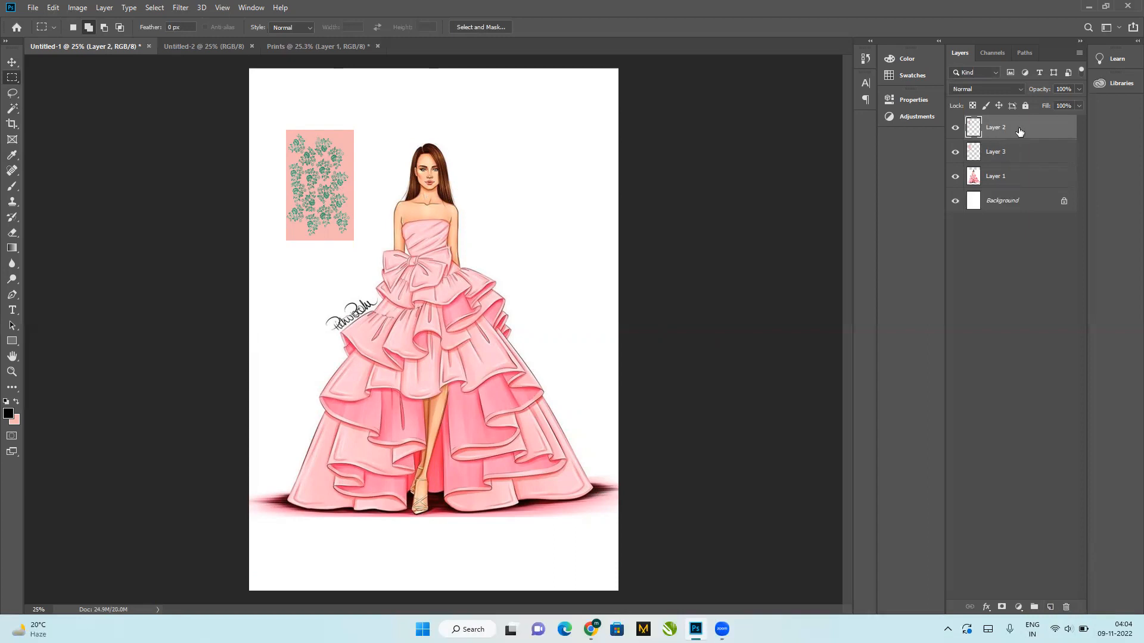
key("Delete")
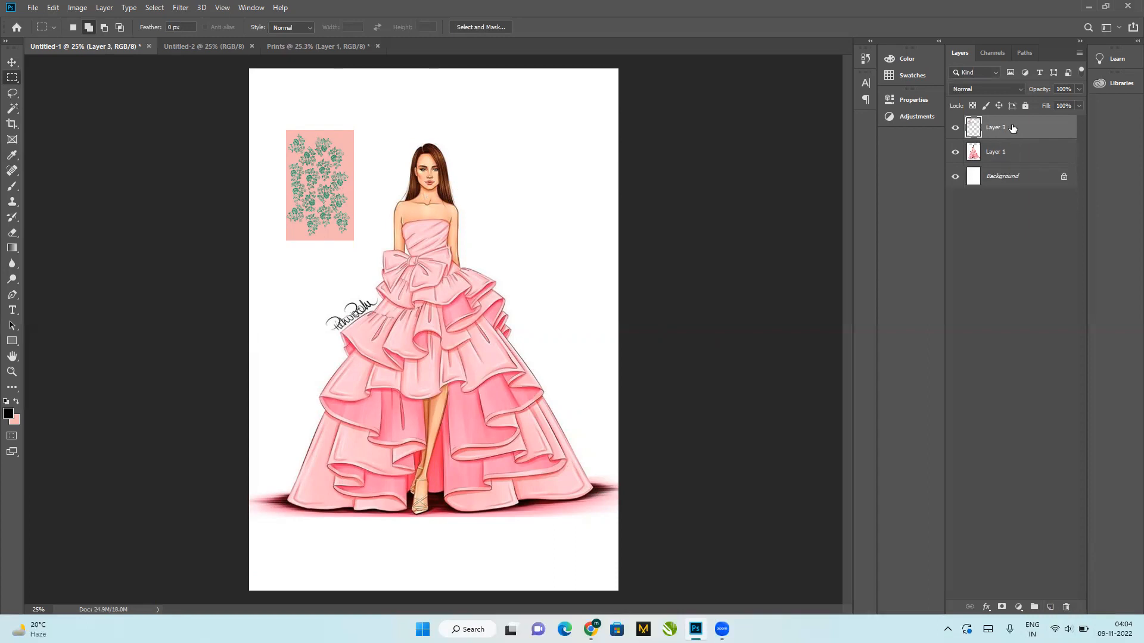
left_click(956, 129)
left_click(956, 131)
Step: Try cutting the print swatch with a tight rectangular selection, then undo the cut
left_click_drag(286, 127, 358, 249)
key("ctrl+x")
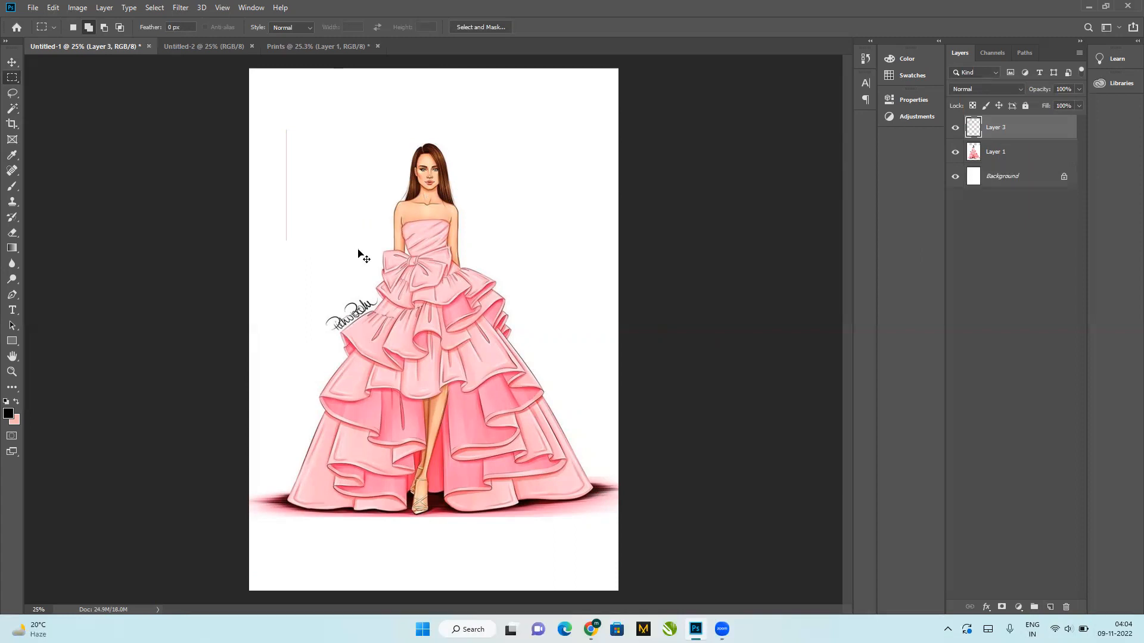
key("ctrl+z")
Step: Select the entire print swatch with a wider rectangular marquee and cut it from Layer 3
left_click_drag(274, 124, 366, 260)
key("ctrl+x")
Step: Trace the dress's bodice above the bow with the Magnetic Lasso to make a closed selection
mouse_move(13, 94)
left_mouse_down()
mouse_move(54, 105)
mouse_move(57, 117)
left_mouse_up()
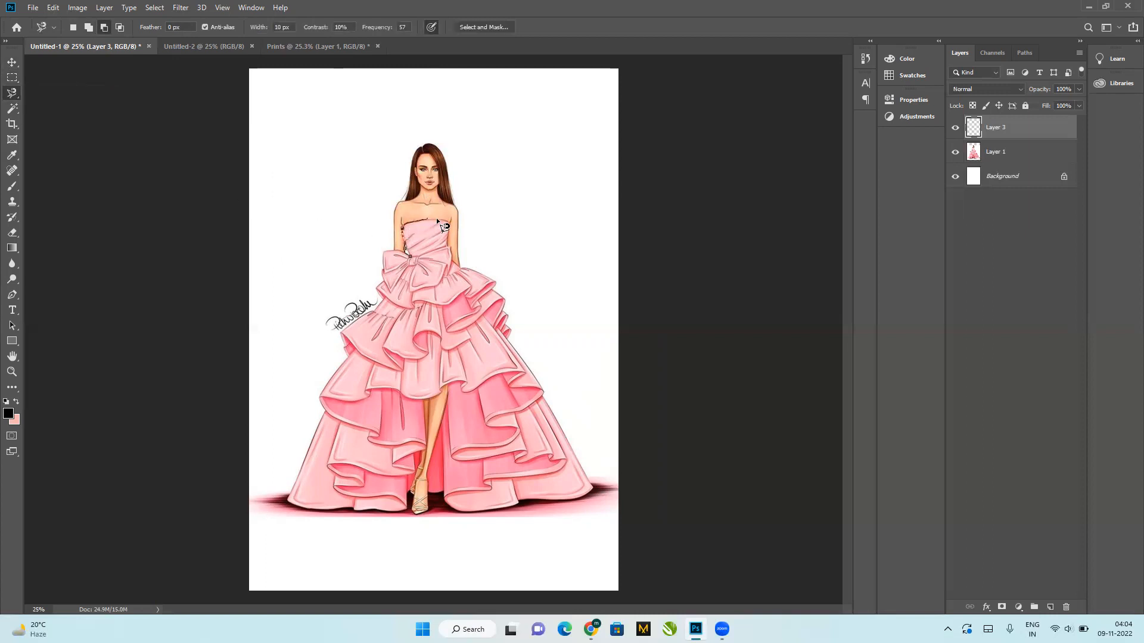
left_click(446, 245)
left_click(410, 255)
Step: Try pasting the print into the bodice selection and then as an ordinary paste, undoing both
left_click(53, 8)
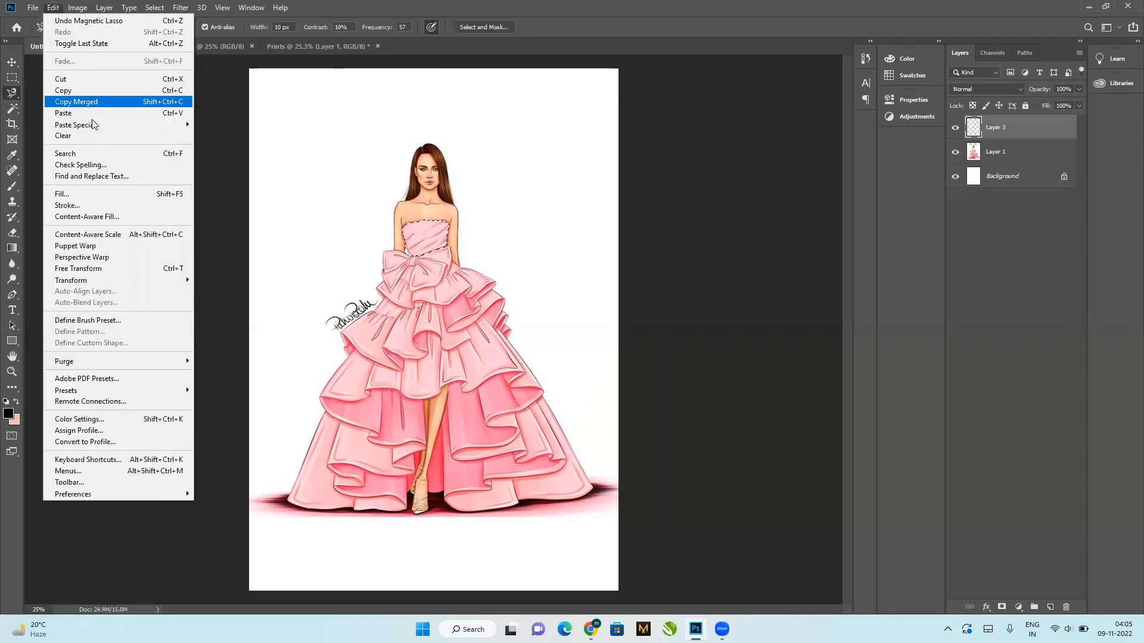
mouse_move(95, 124)
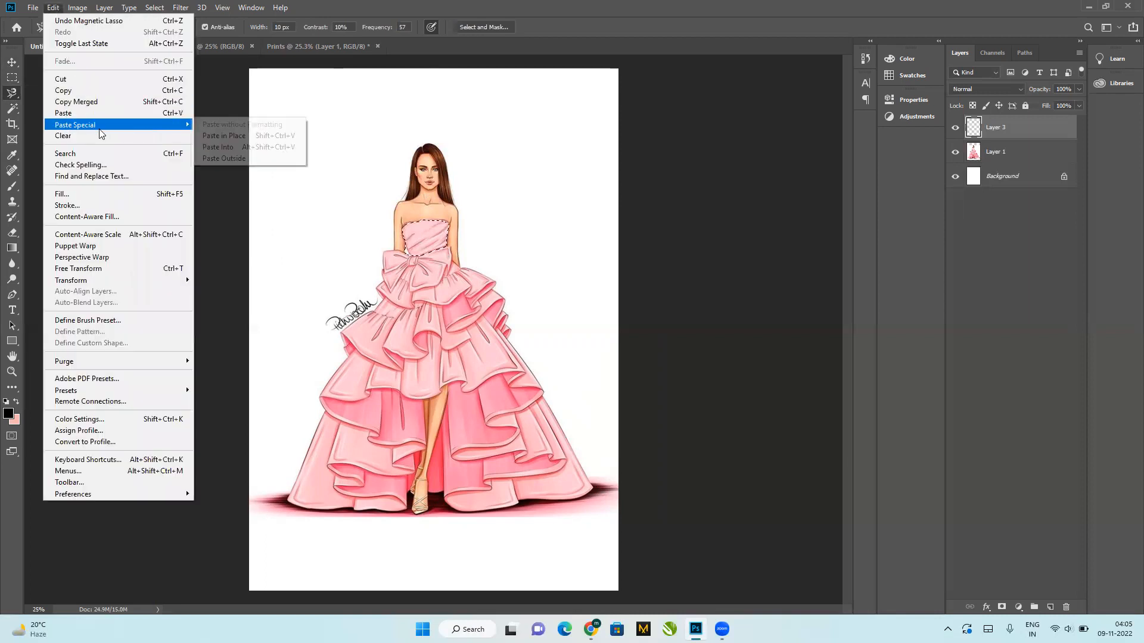
left_click(245, 147)
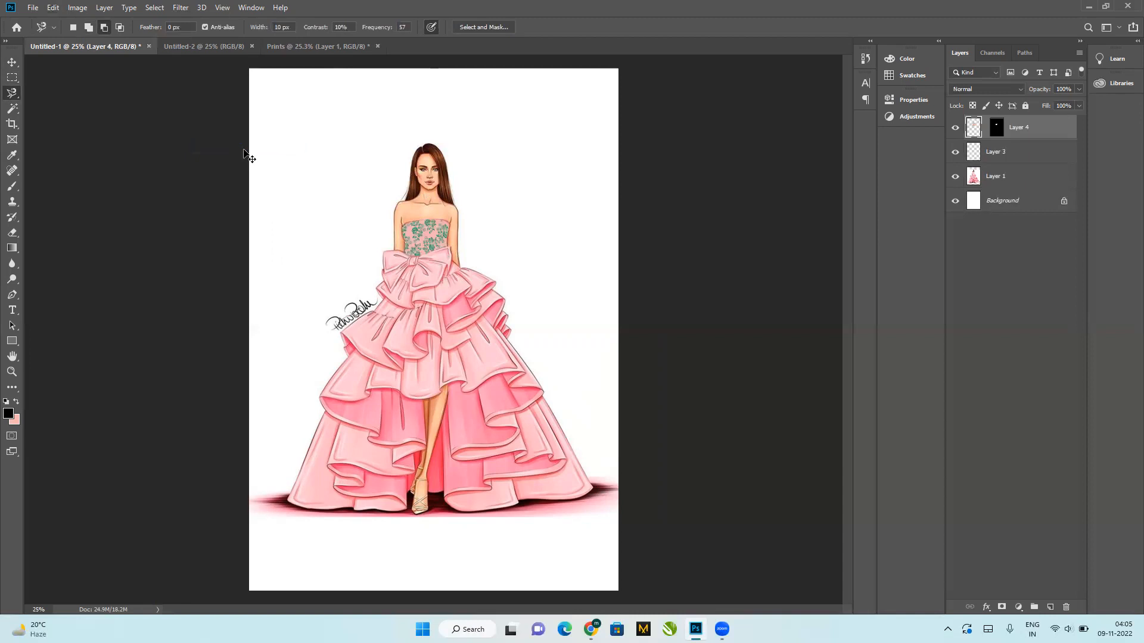
key("ctrl+z")
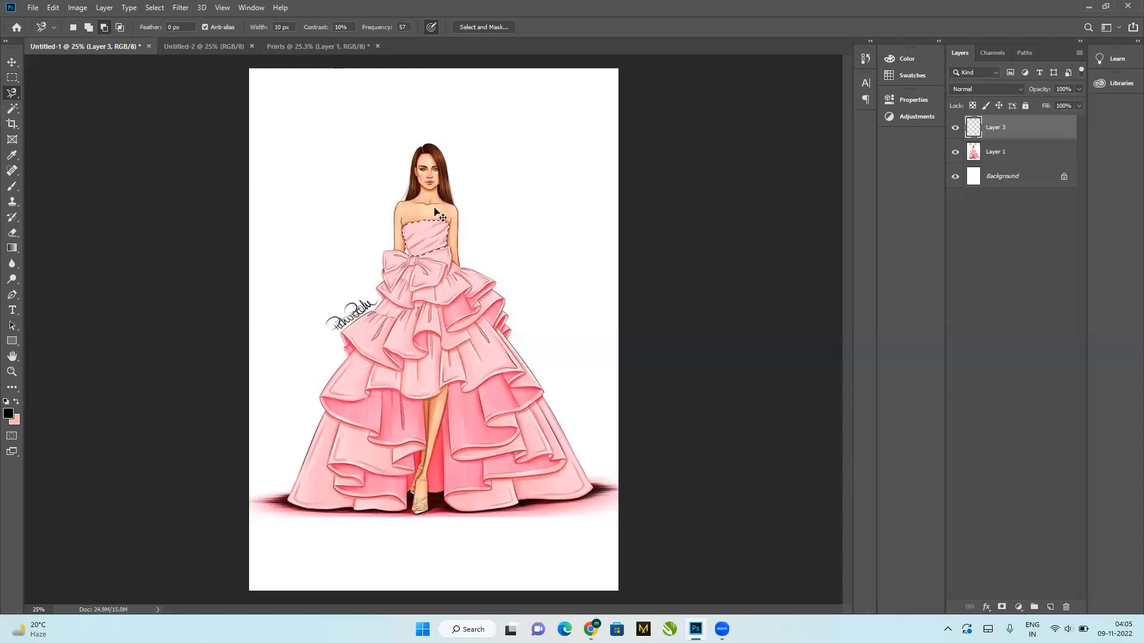
key("ctrl+v")
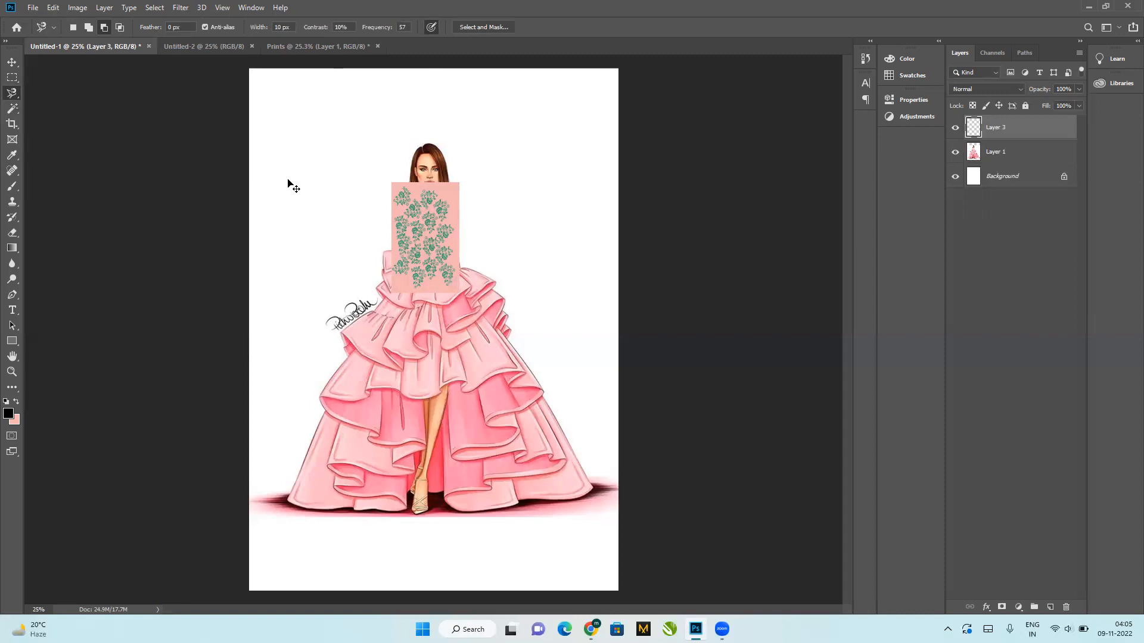
key("ctrl+z")
Step: Paste the cut print swatch into the bodice selection with Paste Into
left_click(79, 8)
mouse_move(53, 8)
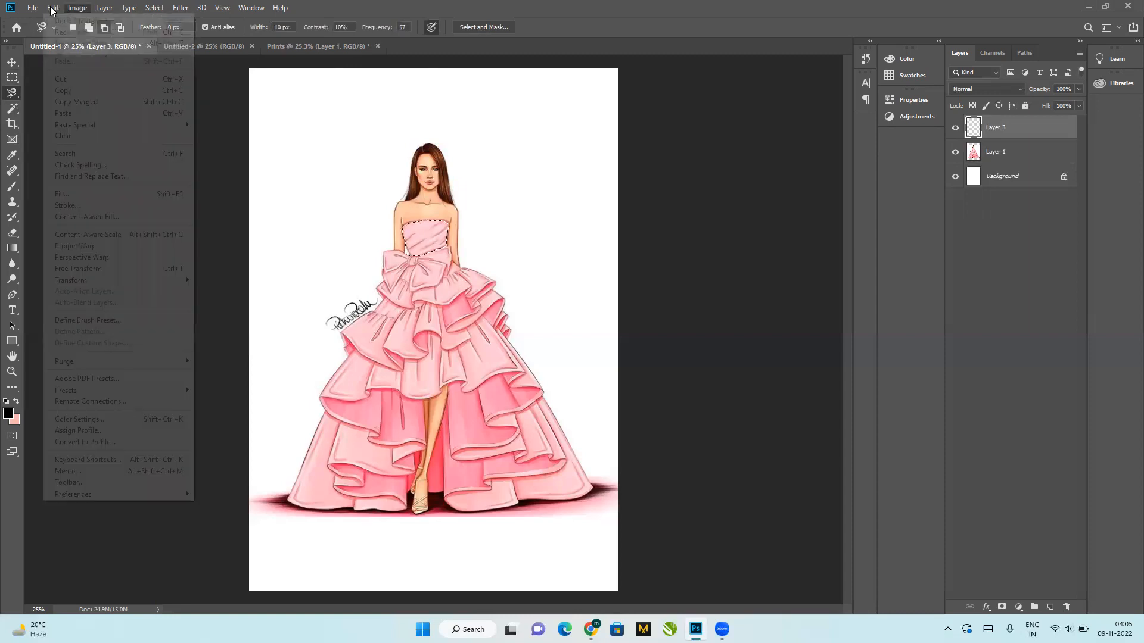
mouse_move(185, 130)
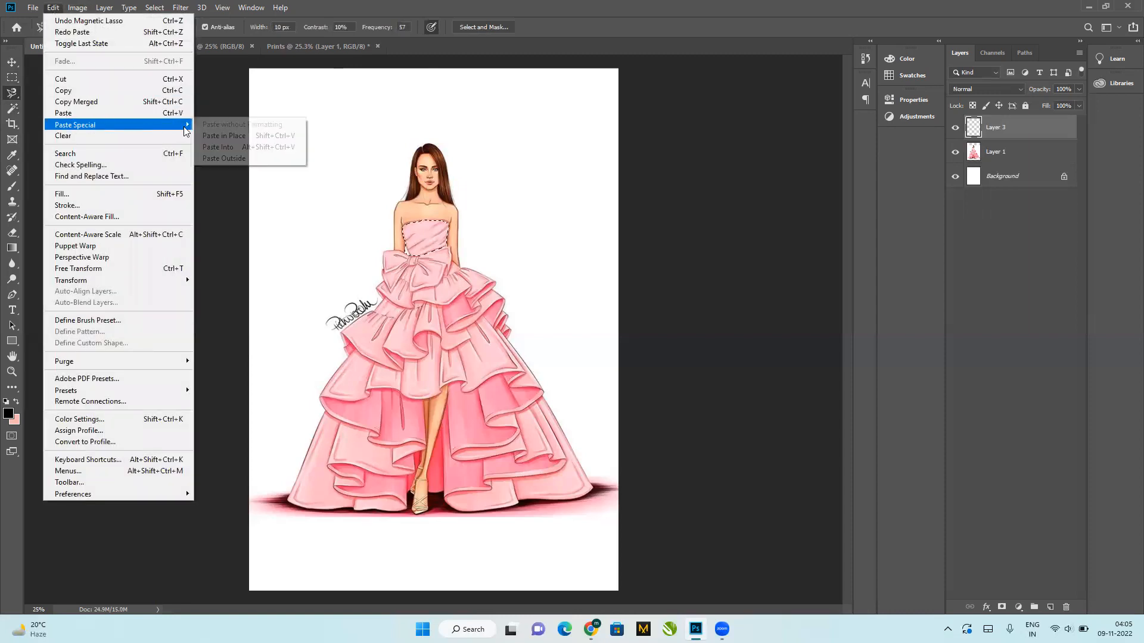
left_click(224, 146)
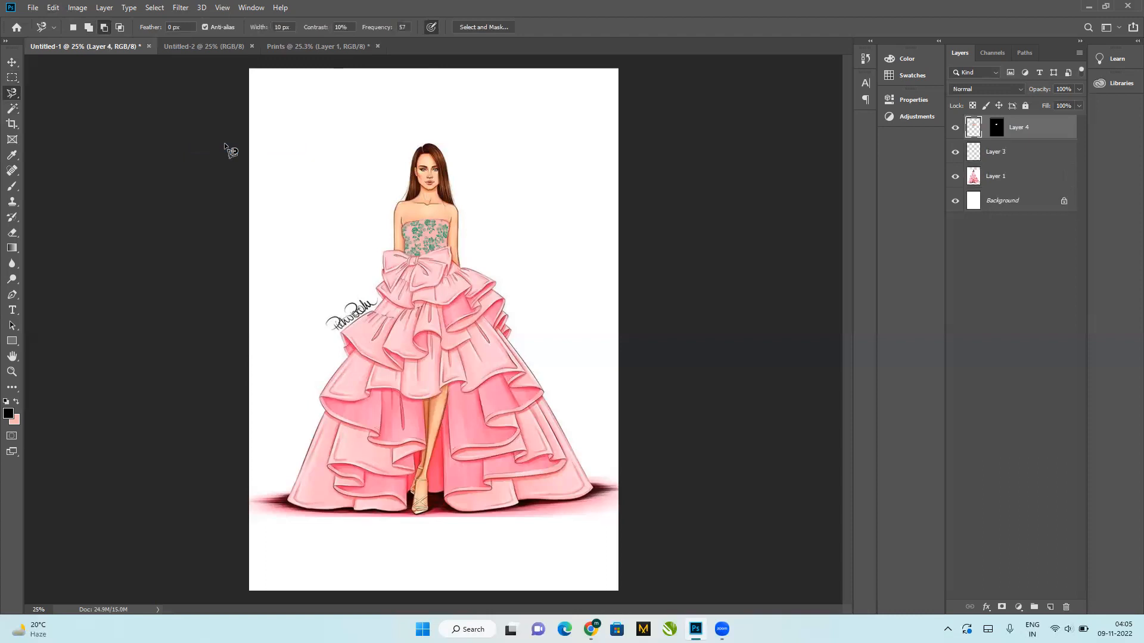
Step: Scale the bodice print to about 74% and rotate it about 49°, keeping it covering the bodice
key("ctrl+t")
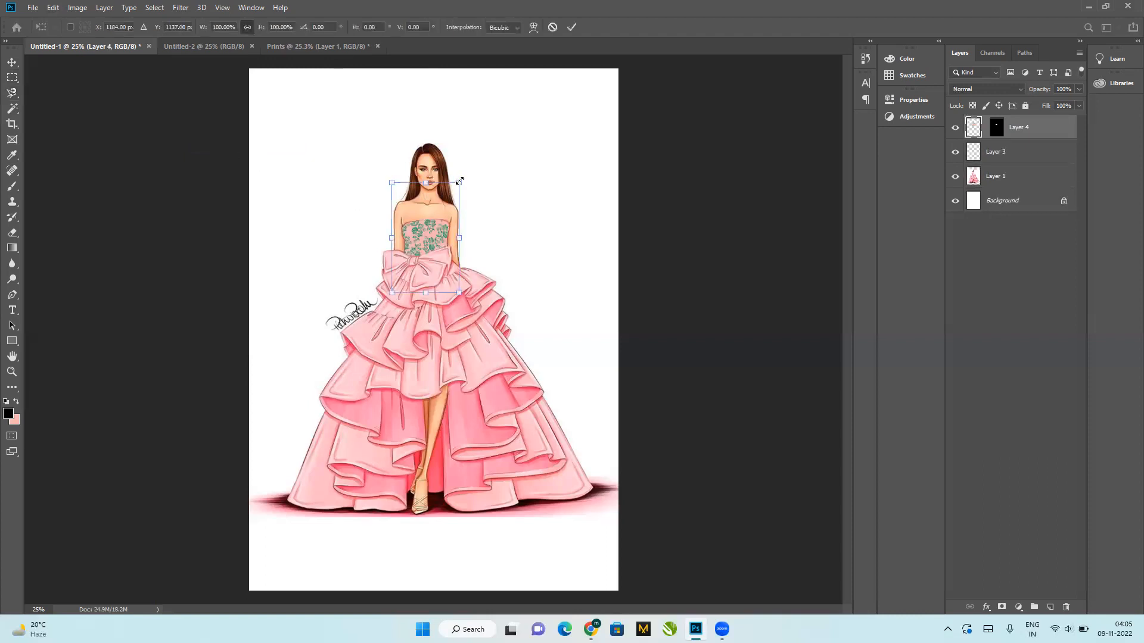
left_click_drag(463, 178, 469, 230)
left_click_drag(356, 247, 427, 241)
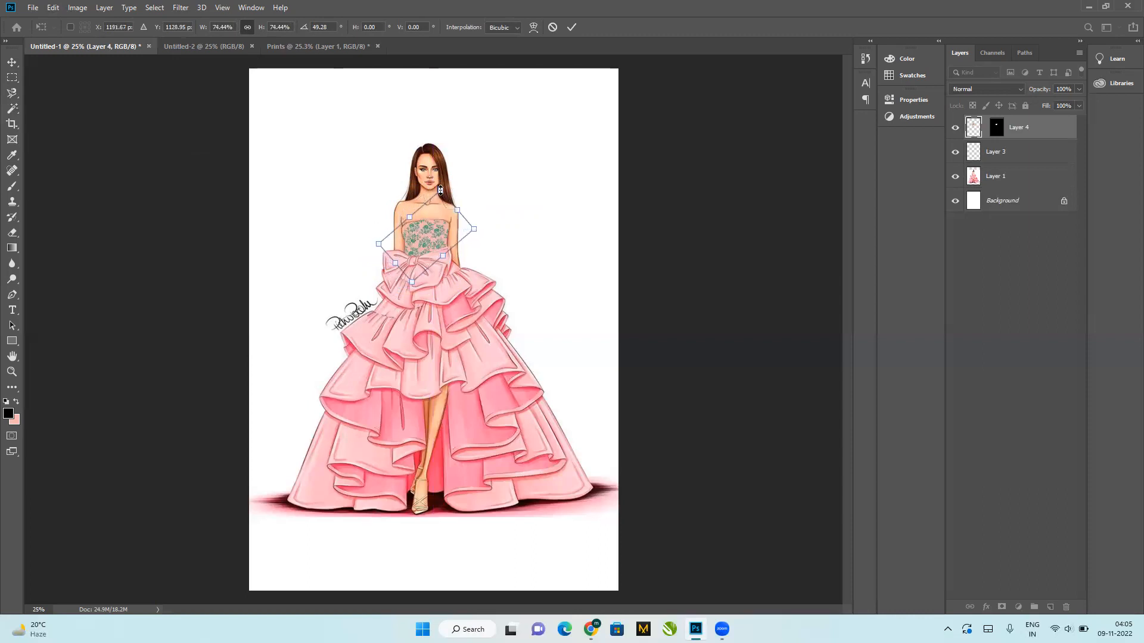
left_click_drag(440, 188, 439, 186)
key("Return")
Step: Set the bodice print layer's blend mode to Darken and check the bodice with the print hidden and shown
key("l")
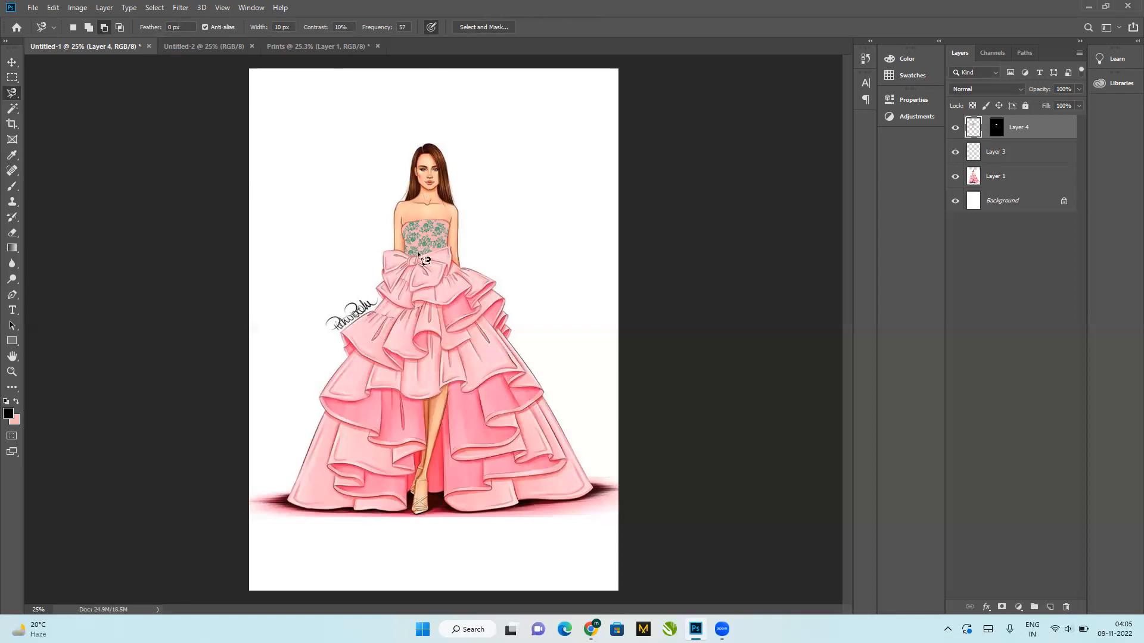
left_click(984, 91)
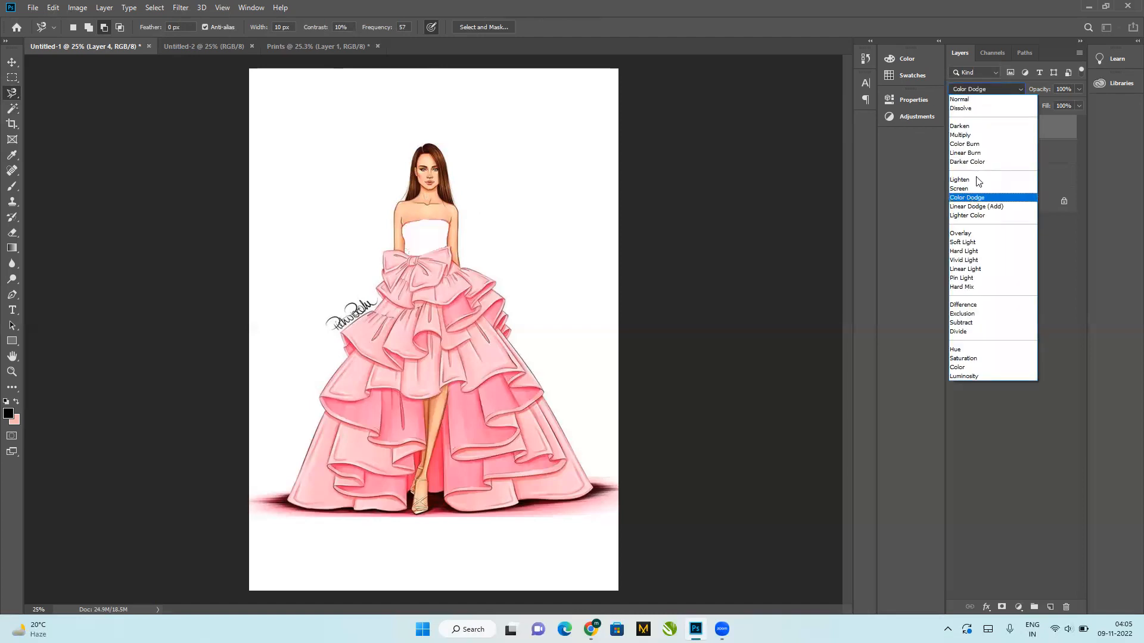
left_click(975, 126)
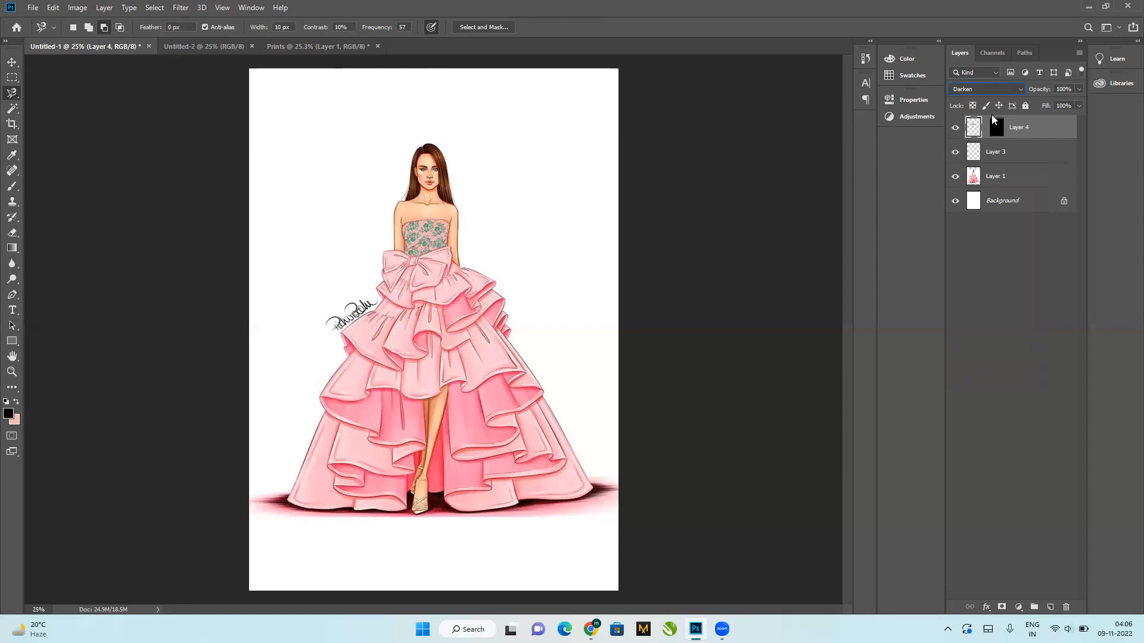
left_click(955, 128)
left_click(954, 128)
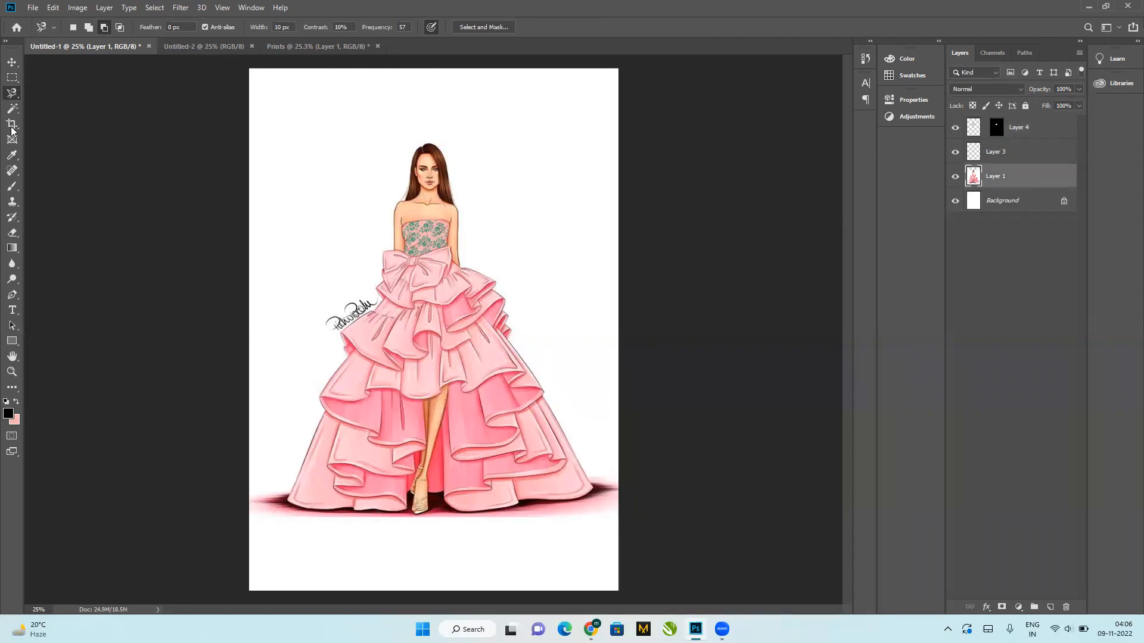
Step: Draw a rectangular selection from above the head to below the feet and fill it with light grey on a new layer above Layer 1
left_click(12, 77)
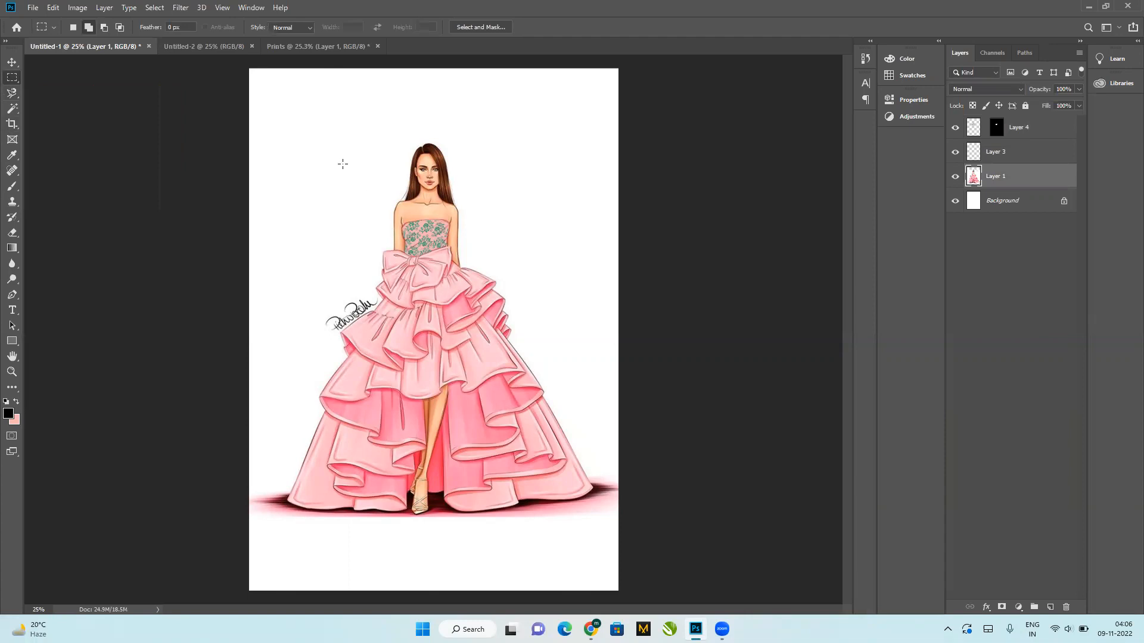
left_click_drag(469, 540, 534, 553)
left_click(1053, 607)
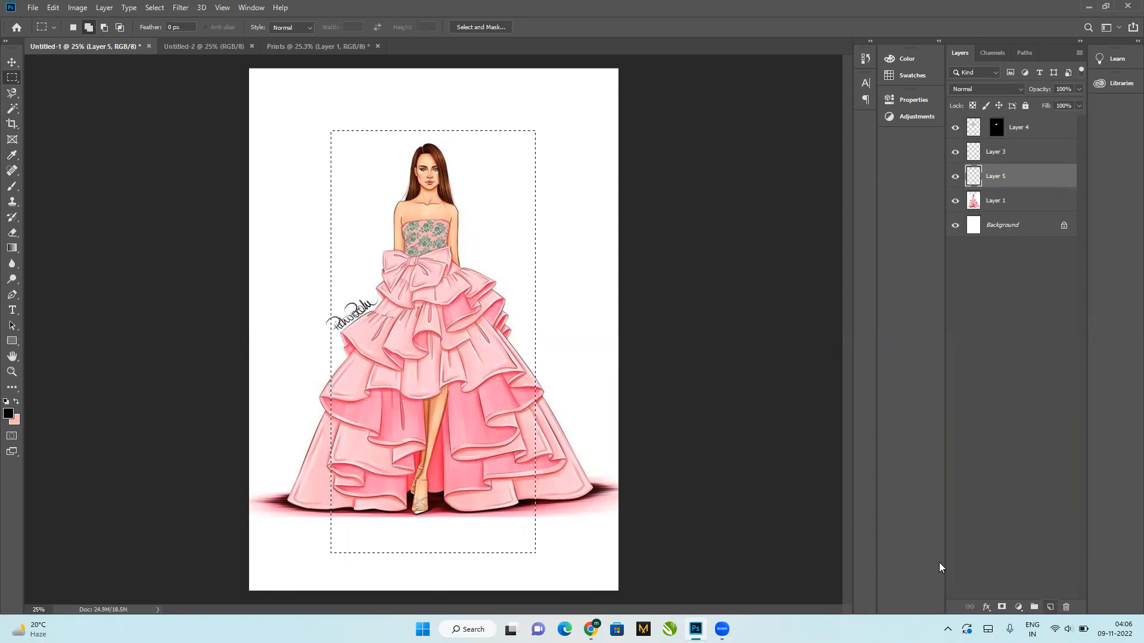
left_click(17, 422)
left_click_drag(420, 167, 407, 168)
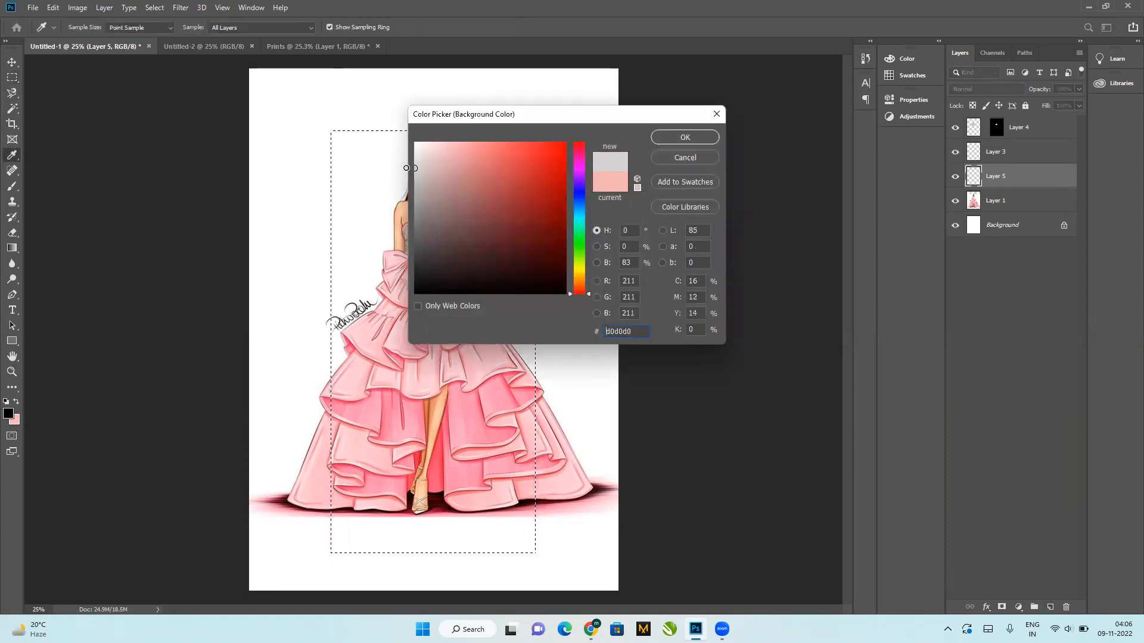
left_click(681, 138)
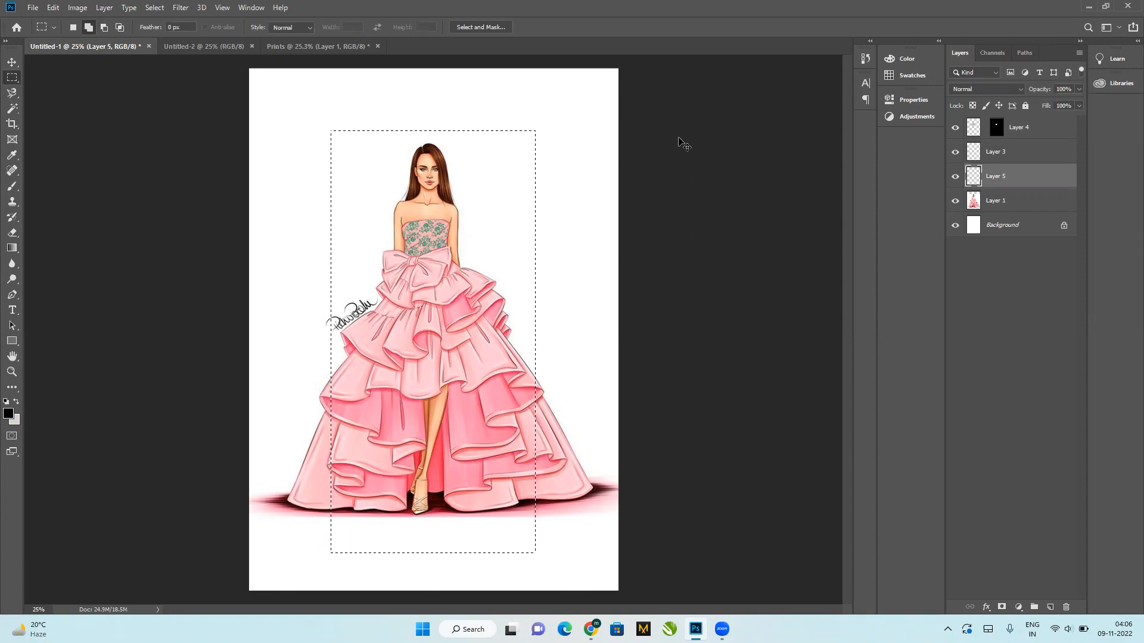
key("ctrl+BackSpace")
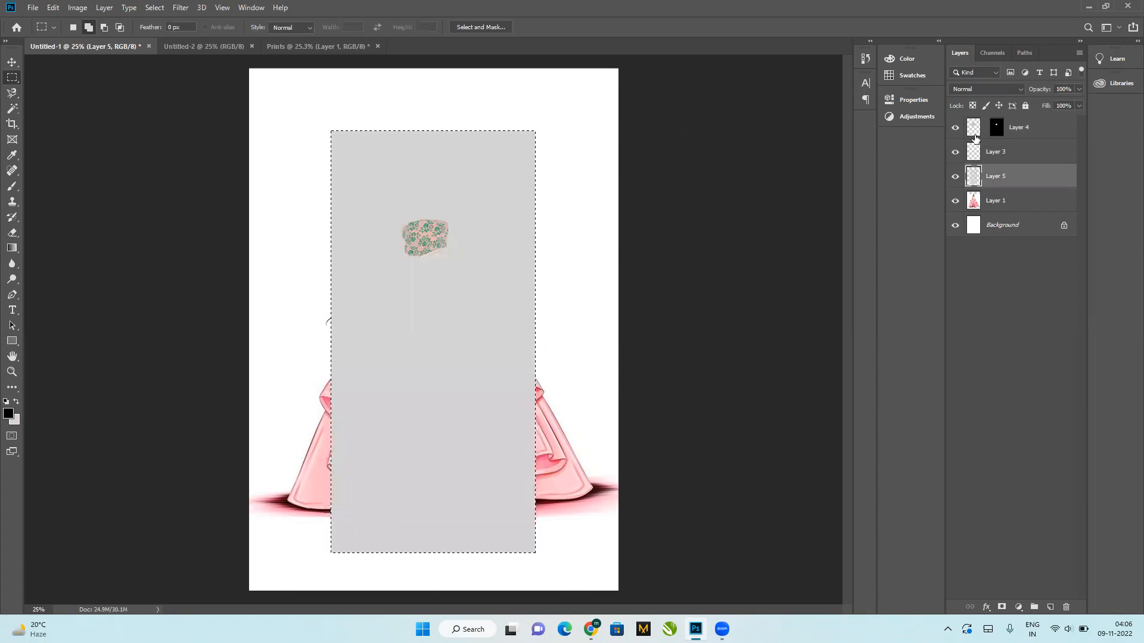
Step: Place the grey layer beneath Layer 1, hide the Background layer and clear the selection
left_click_drag(973, 180, 975, 212)
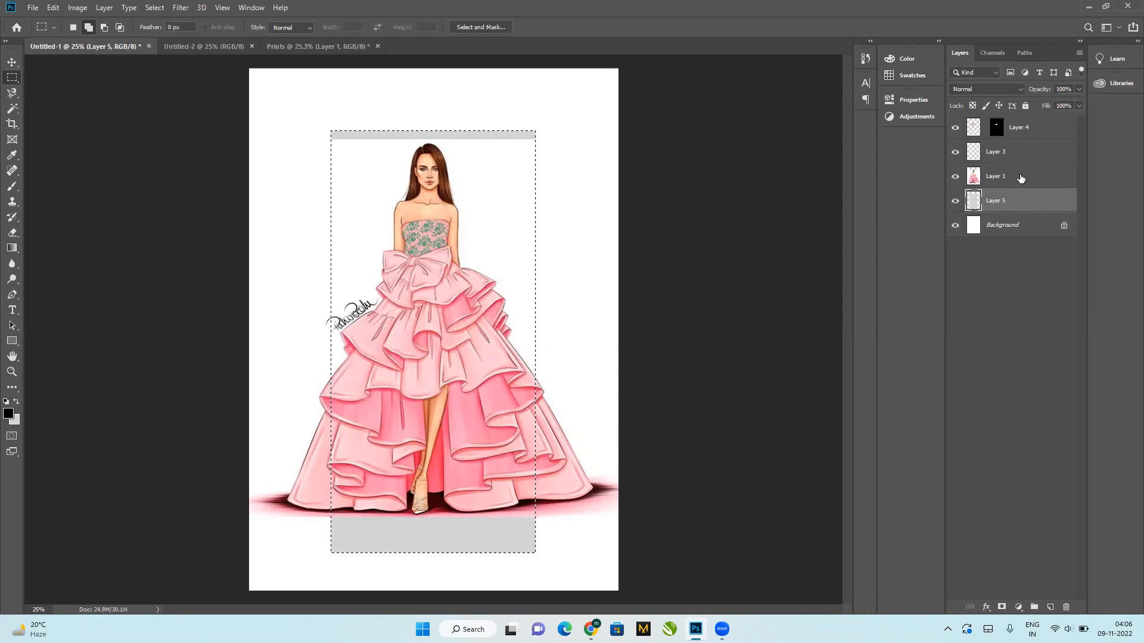
left_click(962, 179)
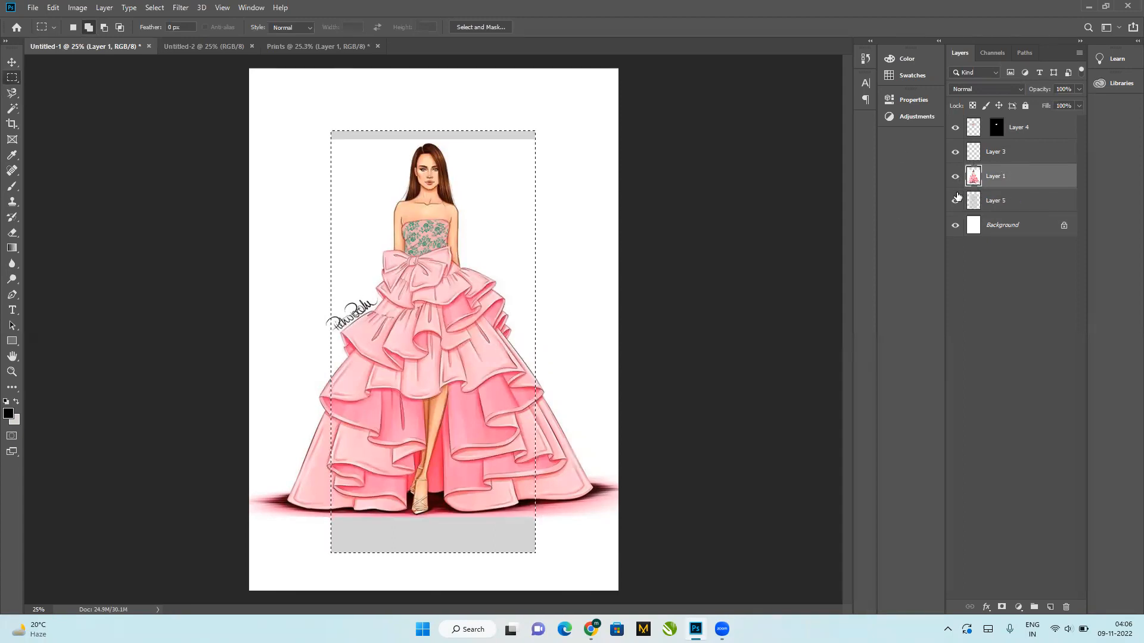
left_click(956, 225)
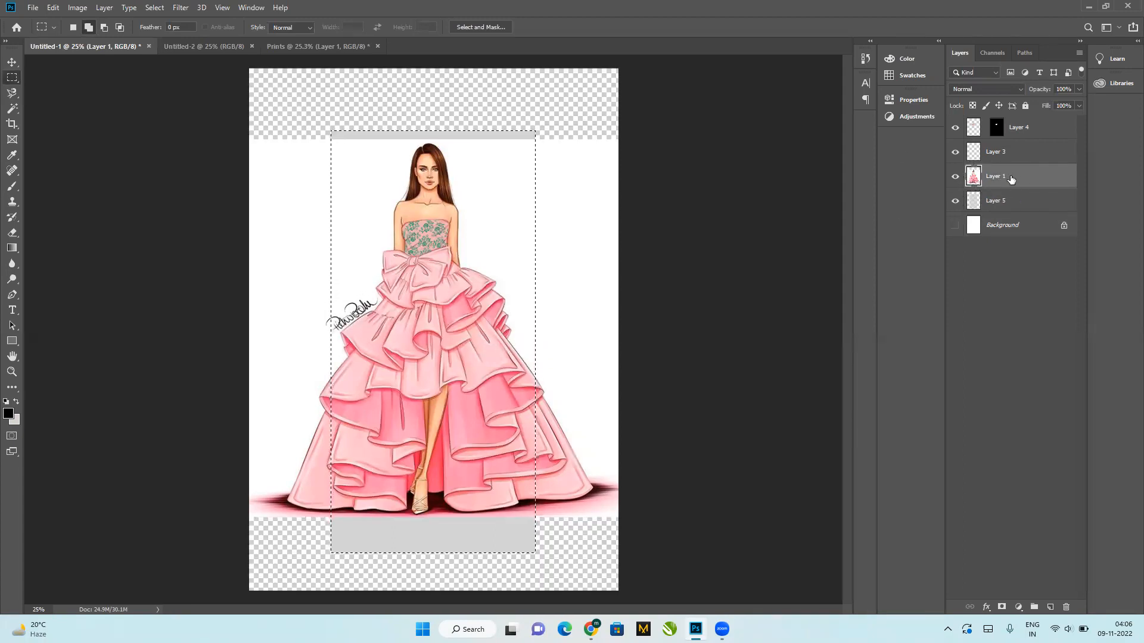
key("ctrl+d")
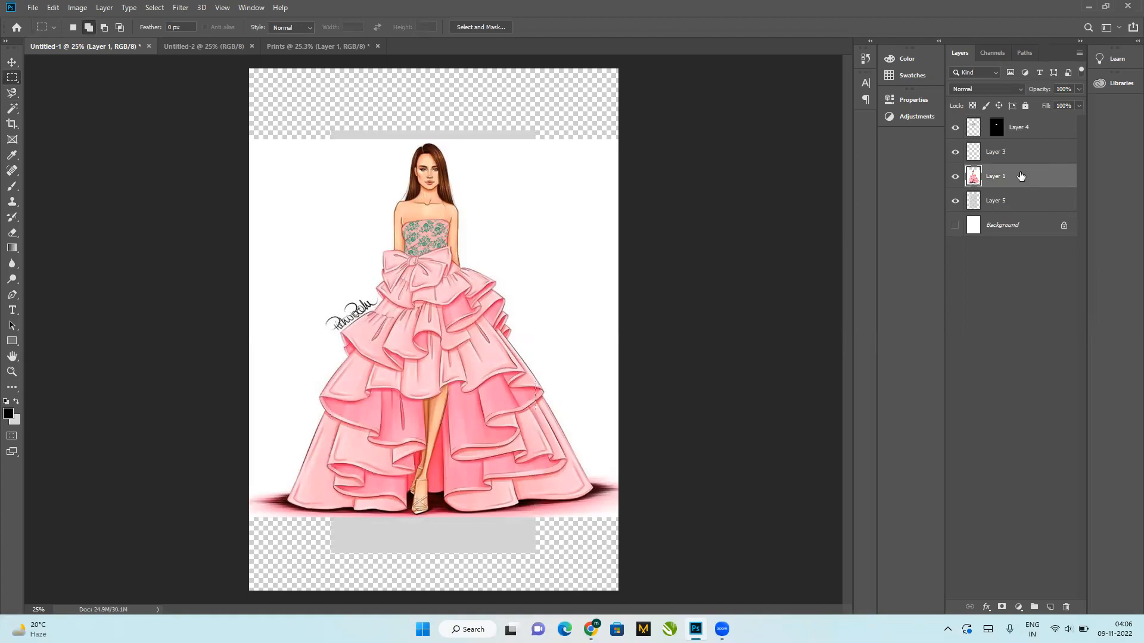
Step: Delete the white backdrop around the figure on Layer 1 using the Magic Wand, and hide the grey layer
left_click(13, 110)
left_click(360, 192)
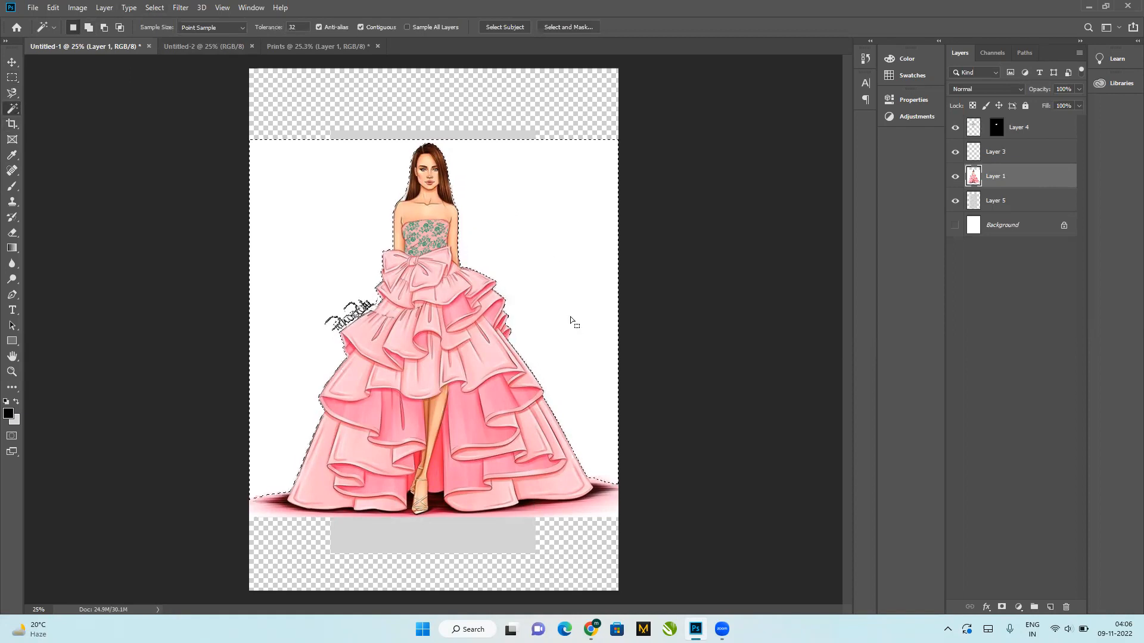
key("Delete")
key("ctrl+d")
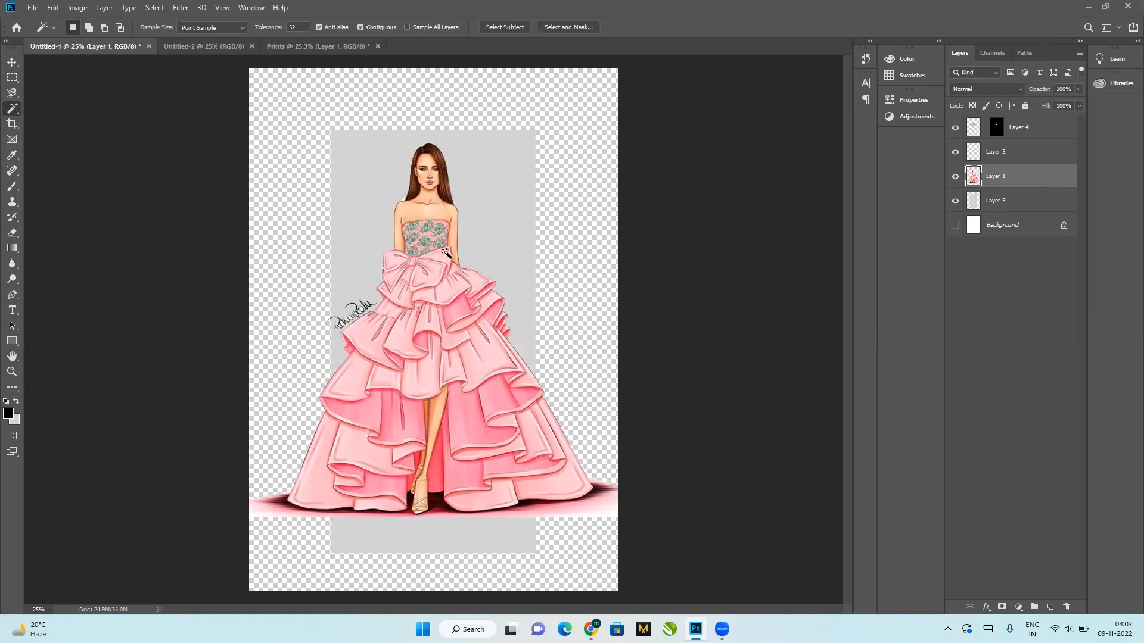
left_click(956, 202)
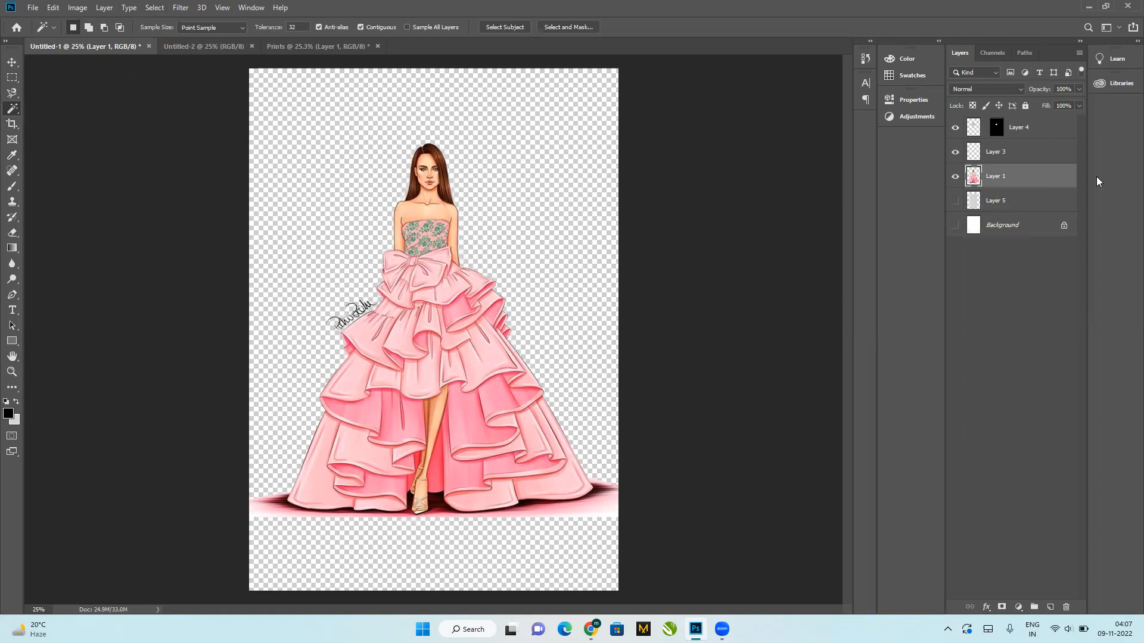
Step: Try merging the print layer down through Layer 3 into Layer 1, and undo the merges
left_click(1015, 151)
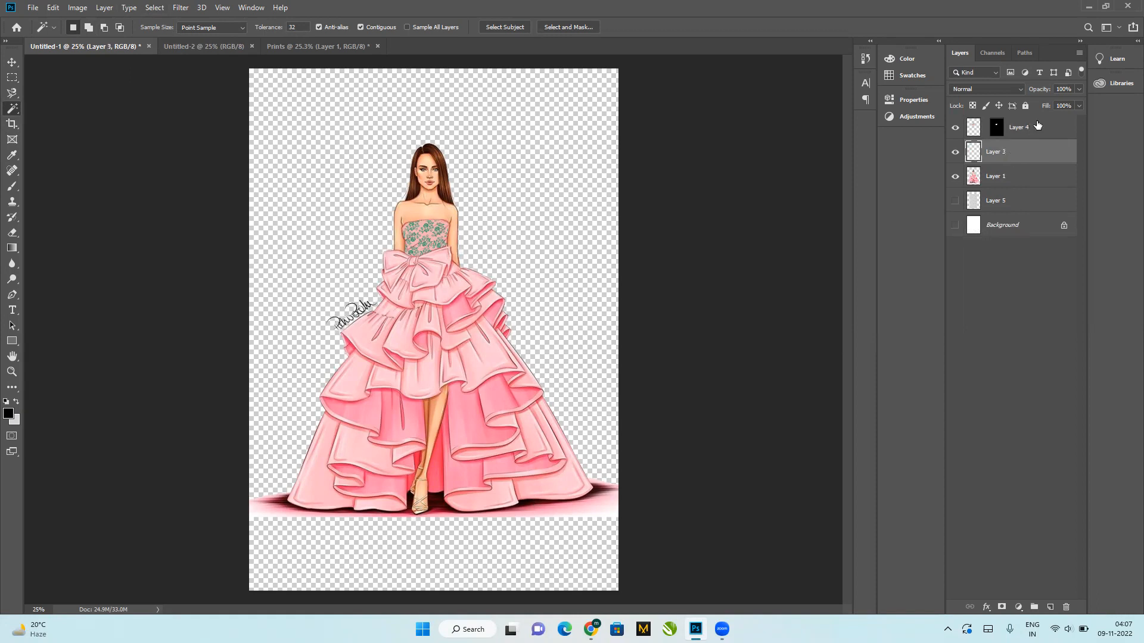
left_click(1037, 125)
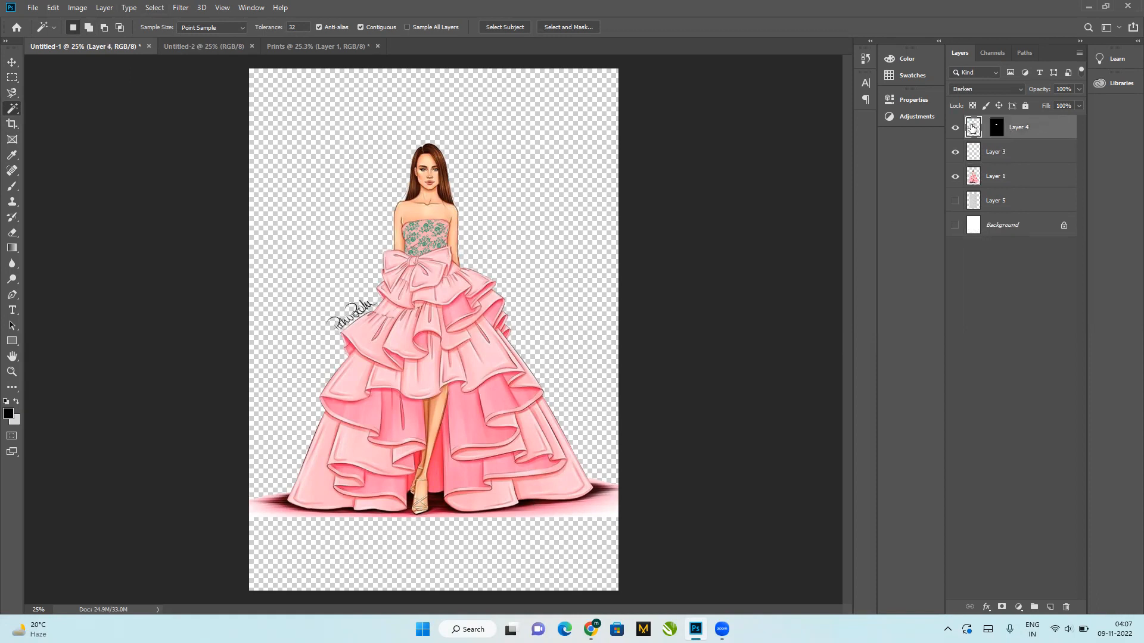
key("ctrl+e")
key("ctrl+e")
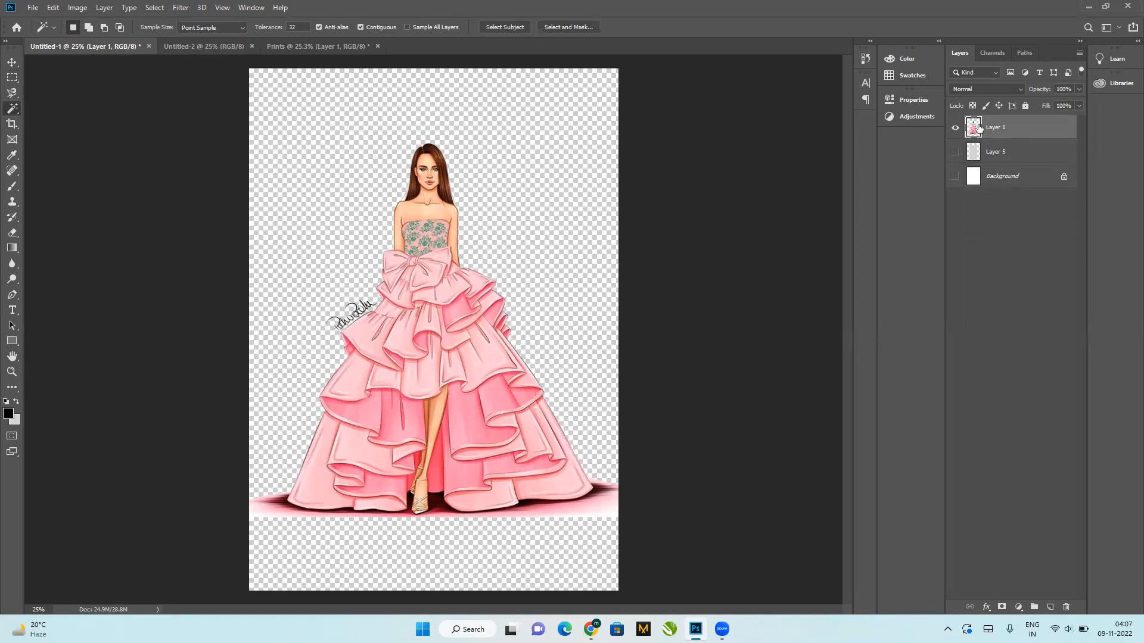
key("ctrl+z")
key("ctrl+z")
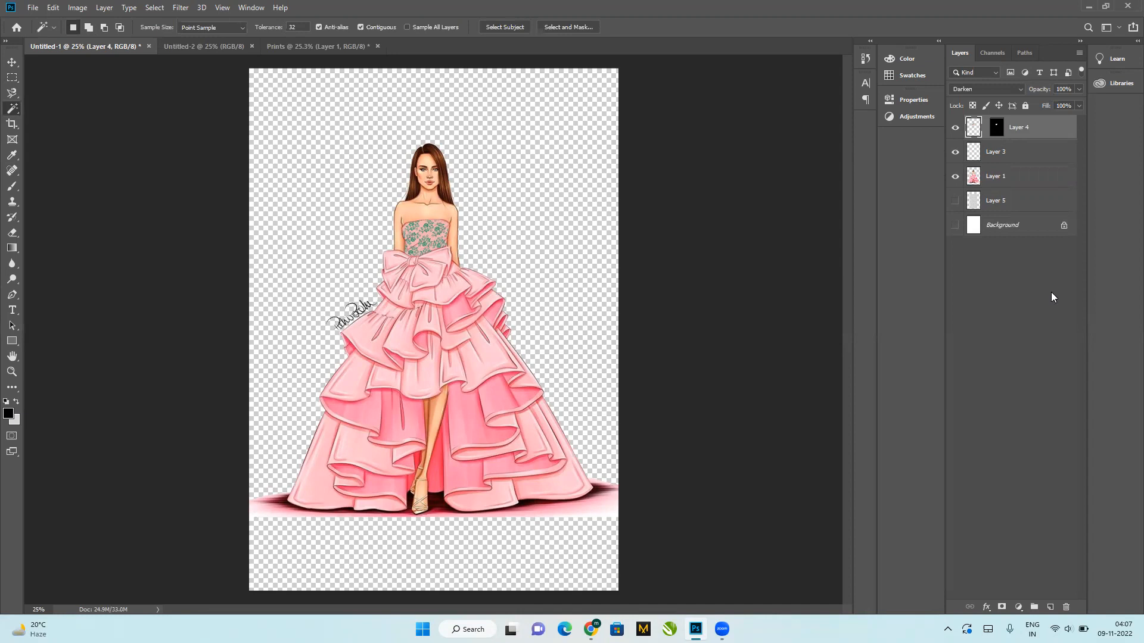
Step: Try stamping the visible layers into a new top layer, compare it with Layers 4, 3 and 1 hidden, and undo it
key("ctrl+shift+alt+e")
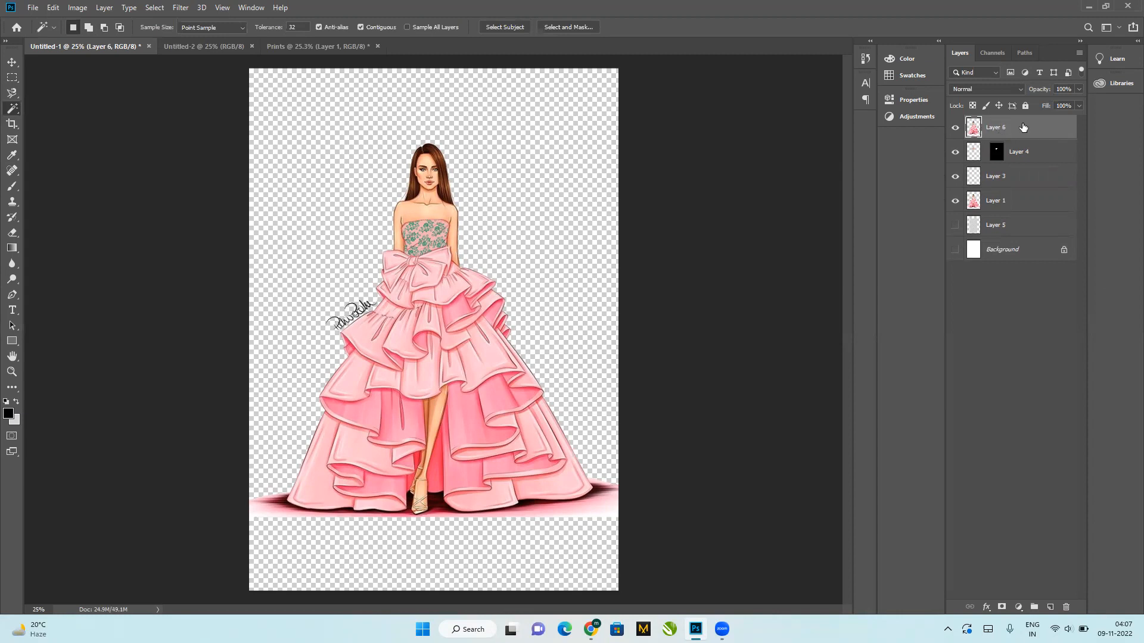
left_click(955, 152)
left_click(955, 176)
left_click(957, 205)
left_click(955, 128)
left_click(955, 128)
left_click(955, 129)
left_click(955, 129)
left_click(955, 129)
left_click(955, 128)
key("ctrl+z")
key("ctrl+z")
key("ctrl+z")
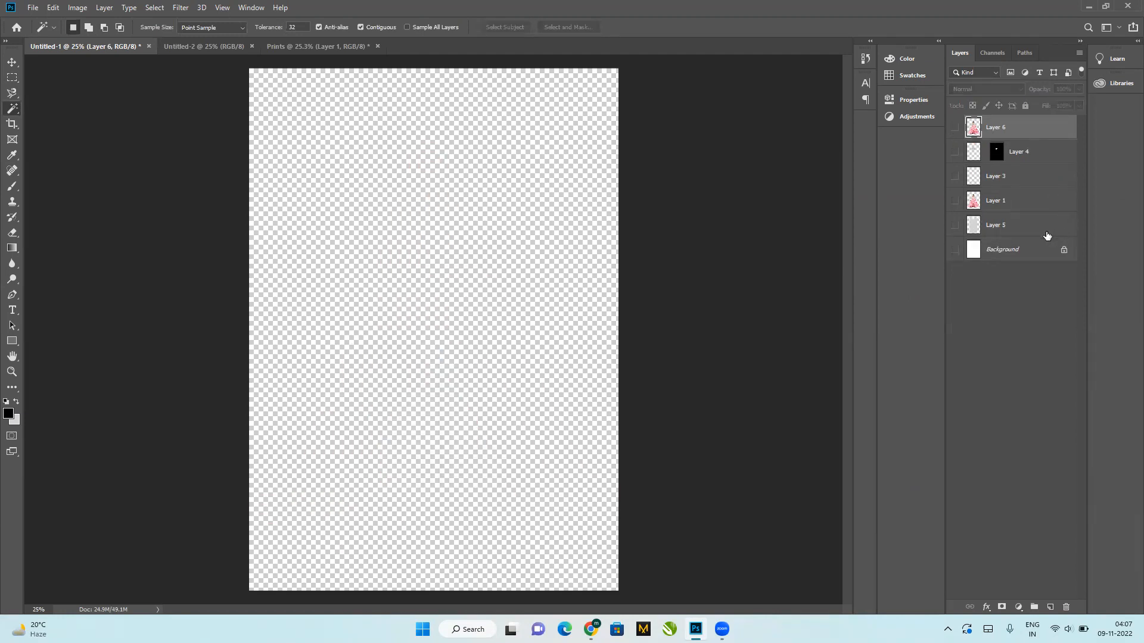
key("ctrl+z")
key("ctrl+z")
key("ctrl+z")
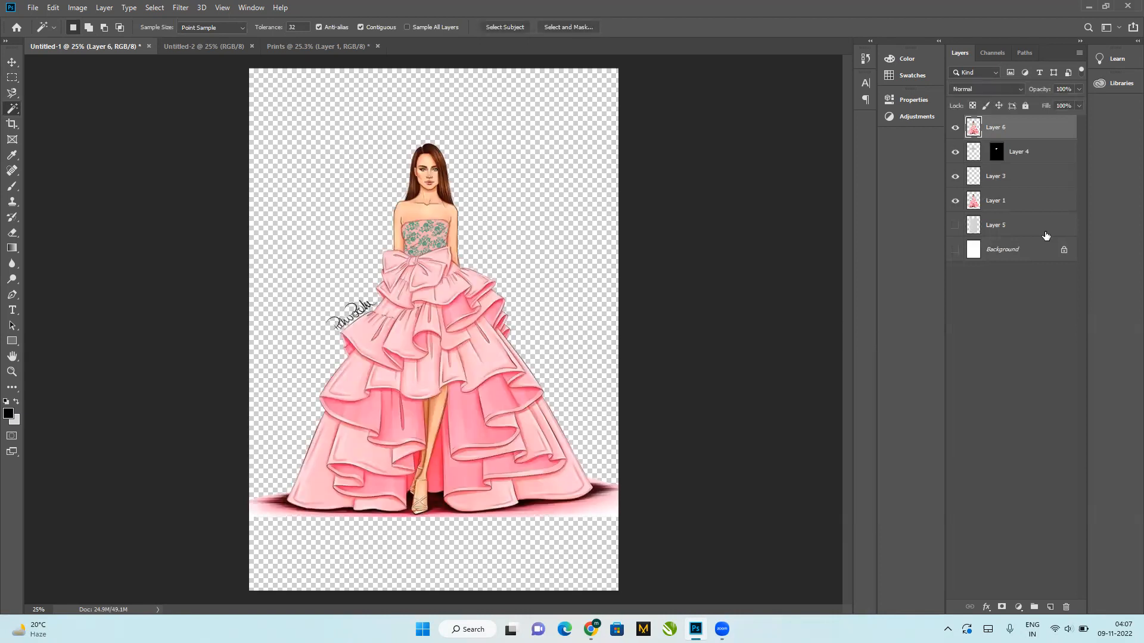
key("ctrl+z")
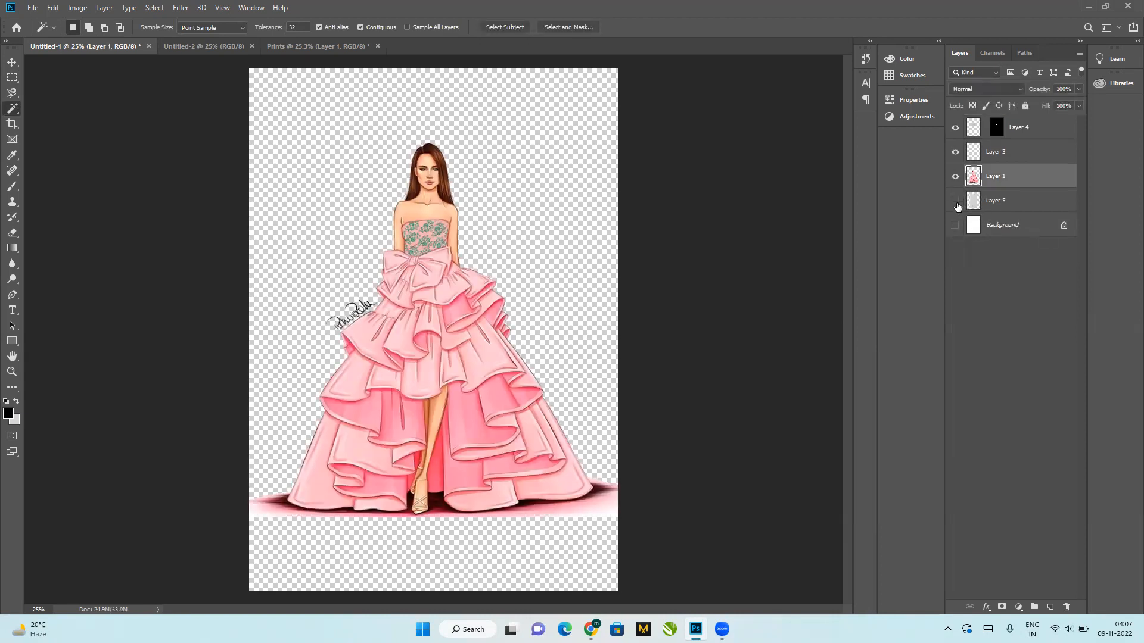
Step: Try stamping the visible layers with the grey backdrop shown, toggle the stamped copy on its own, undo it and hide the grey layer
left_click(955, 201)
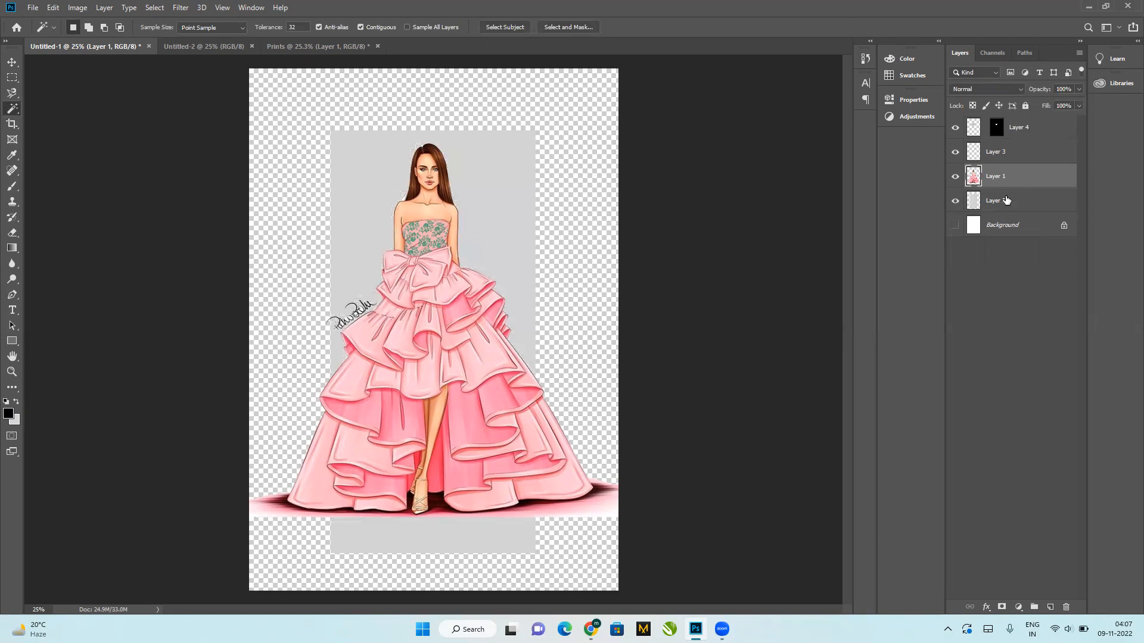
key("ctrl+shift+z")
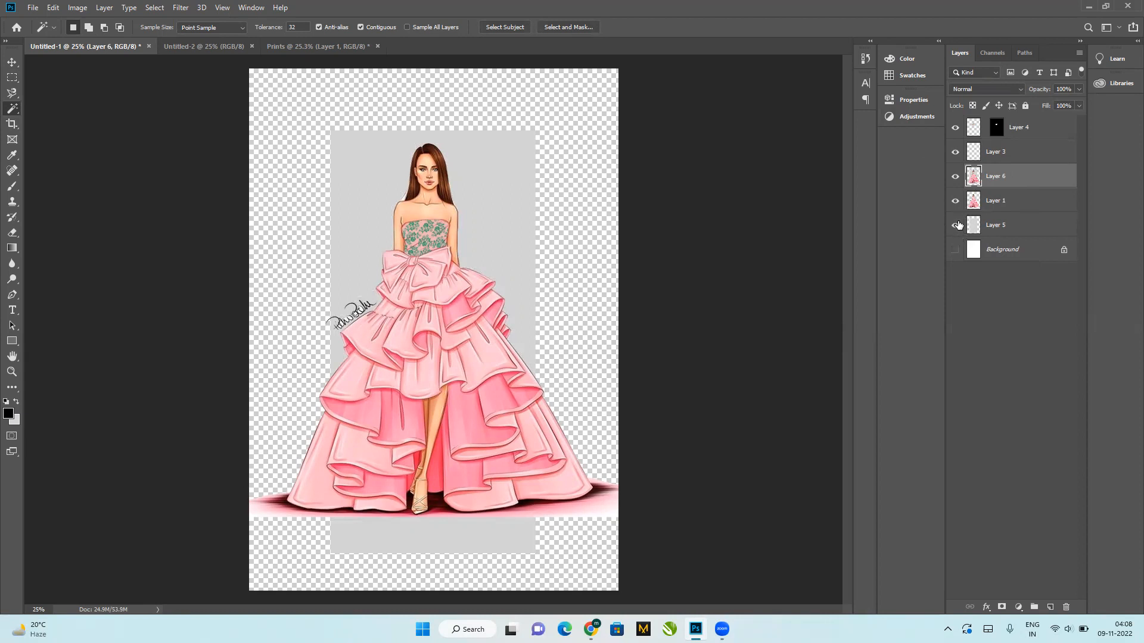
left_click_drag(958, 230, 964, 177)
left_click(960, 177)
left_click(956, 178)
left_click(956, 177)
left_click(956, 177)
left_click(956, 177)
left_click(957, 177)
key("ctrl+comma")
key("ctrl+comma")
key("ctrl+comma")
key("ctrl+comma")
key("ctrl+comma")
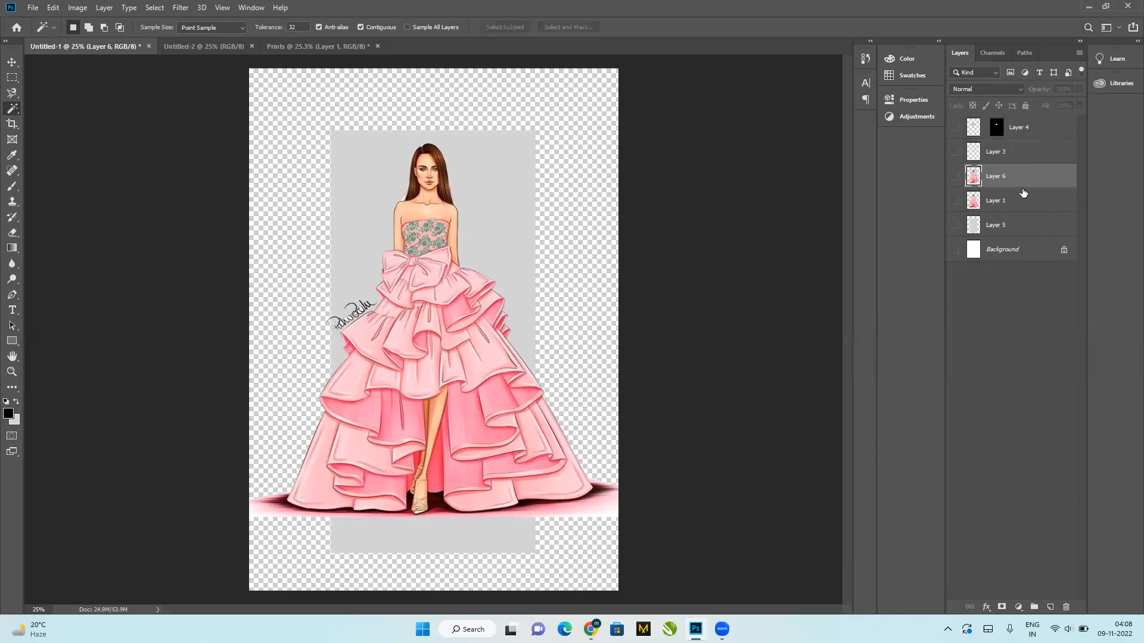
key("ctrl+comma")
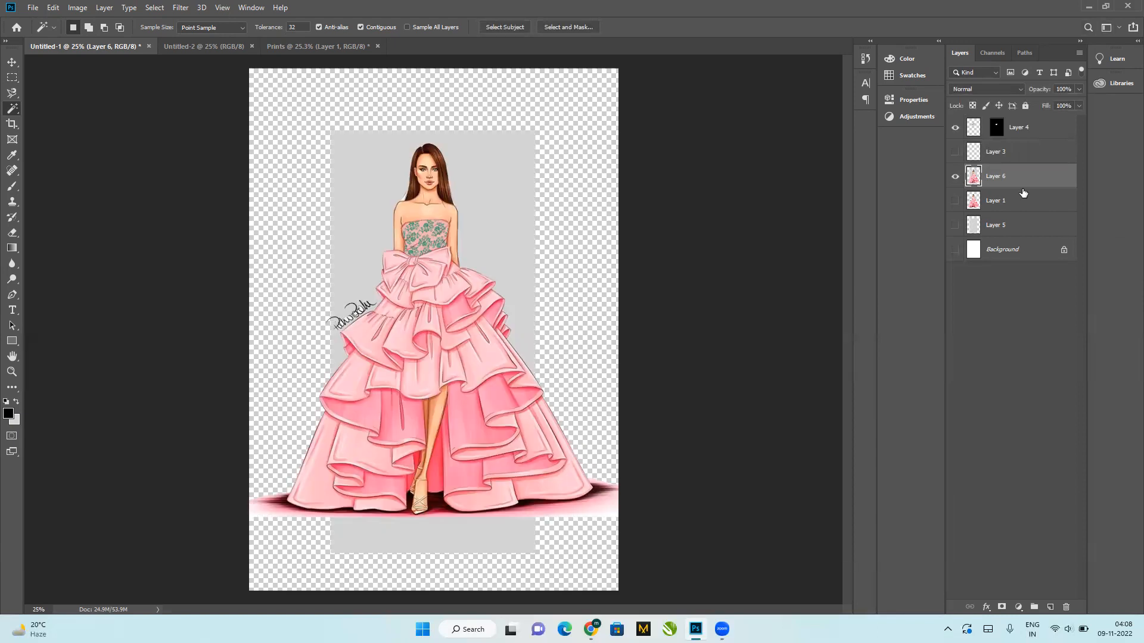
key("ctrl+z")
key("ctrl+z")
key("ctrl+z")
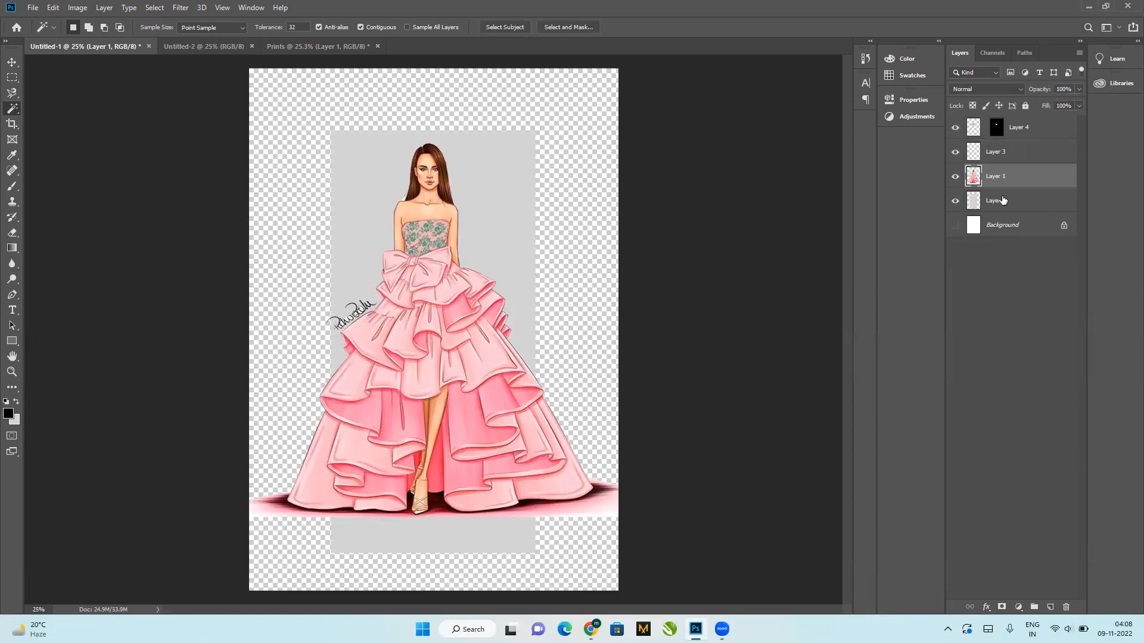
left_click(955, 200)
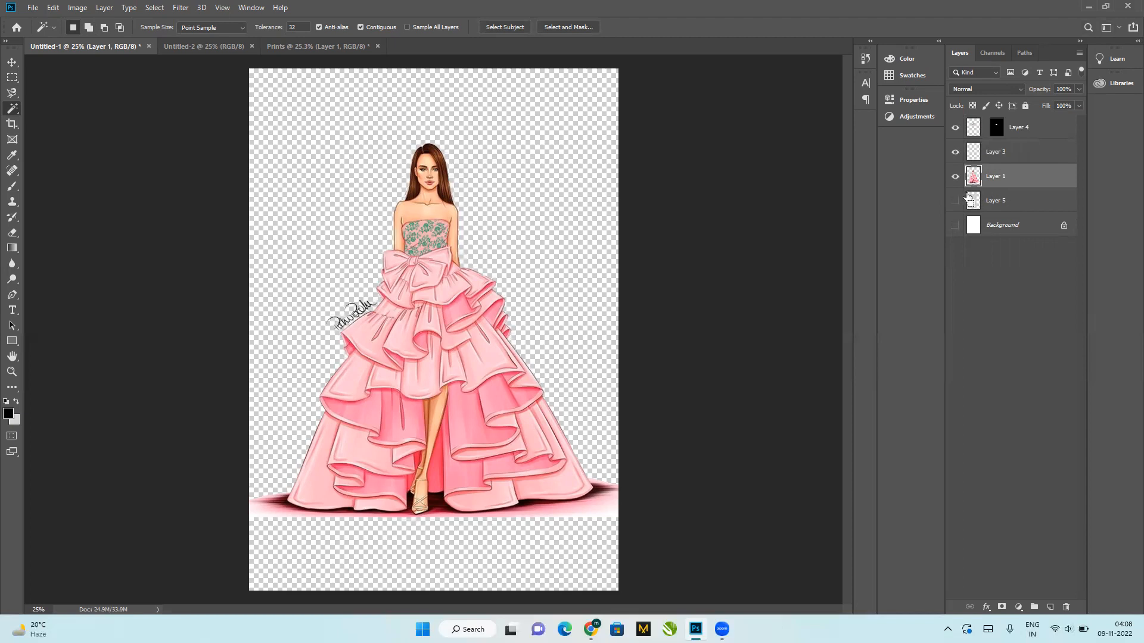
Step: Try combining Layers 4, 3 and 1 into a single layer again, and restore the separate layers
key("ctrl+z")
key("ctrl+z")
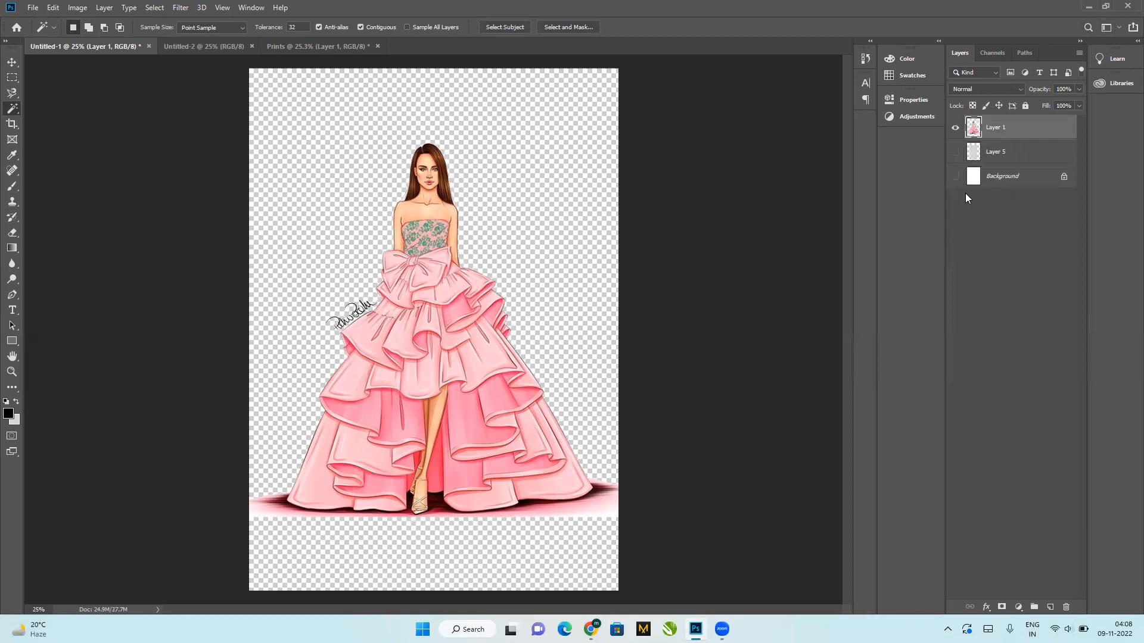
key("ctrl+shift+z")
key("ctrl+shift+z")
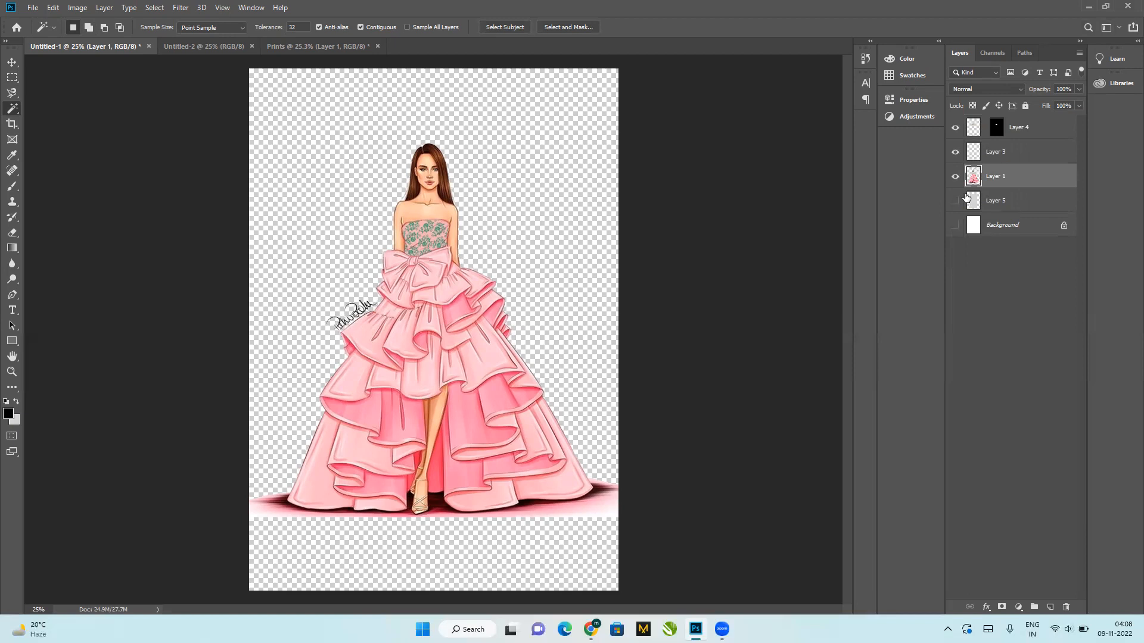
Step: Stamp the visible figure and print into a new layer above Layer 1, show only that layer over the grey backdrop
key("ctrl+j")
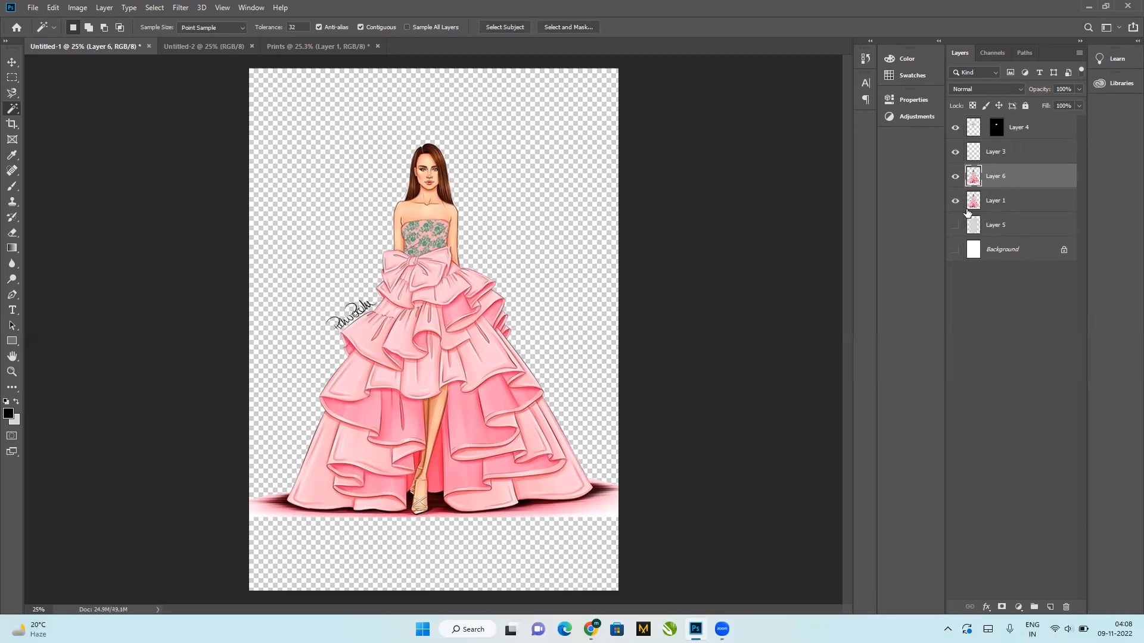
left_click(957, 202)
left_click(955, 152)
left_click(956, 127)
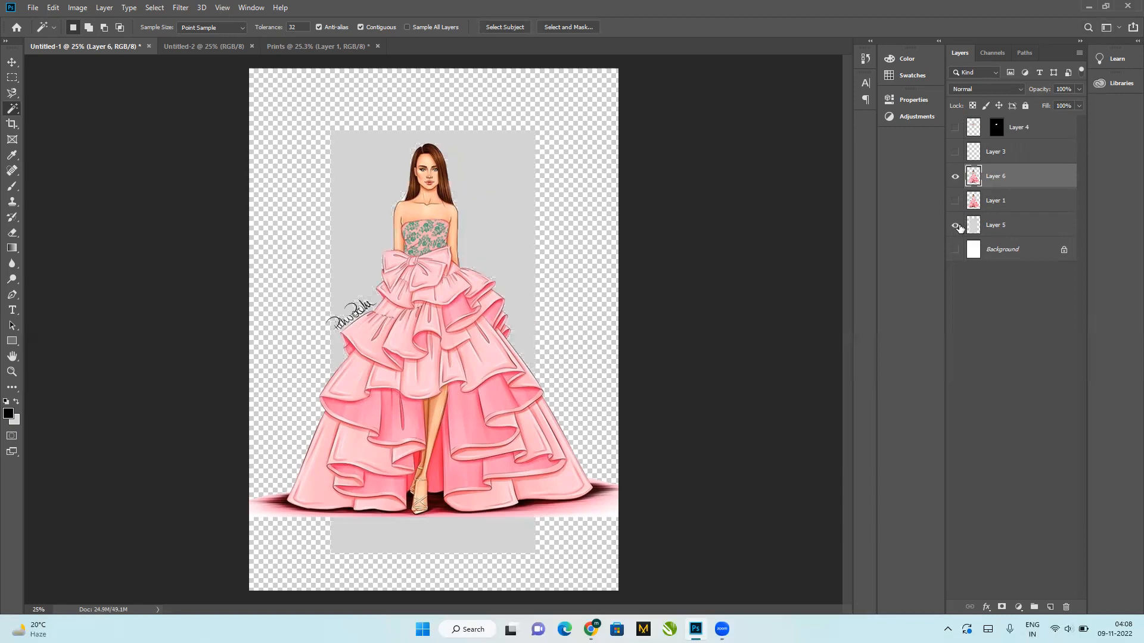
right_click(1003, 178)
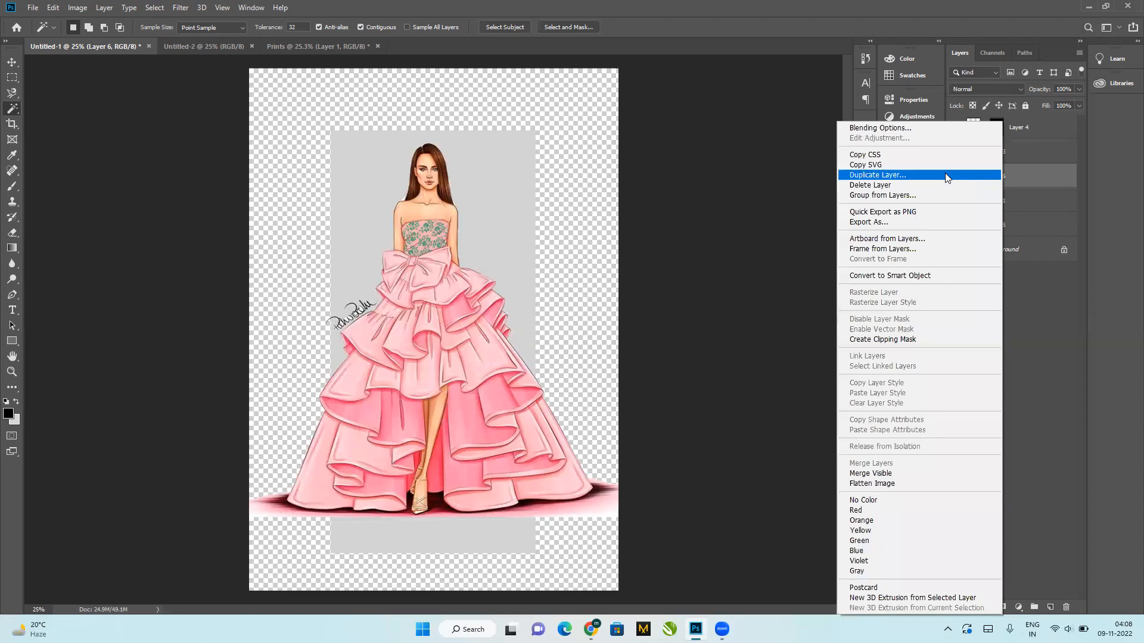
left_click(944, 173)
left_click(669, 195)
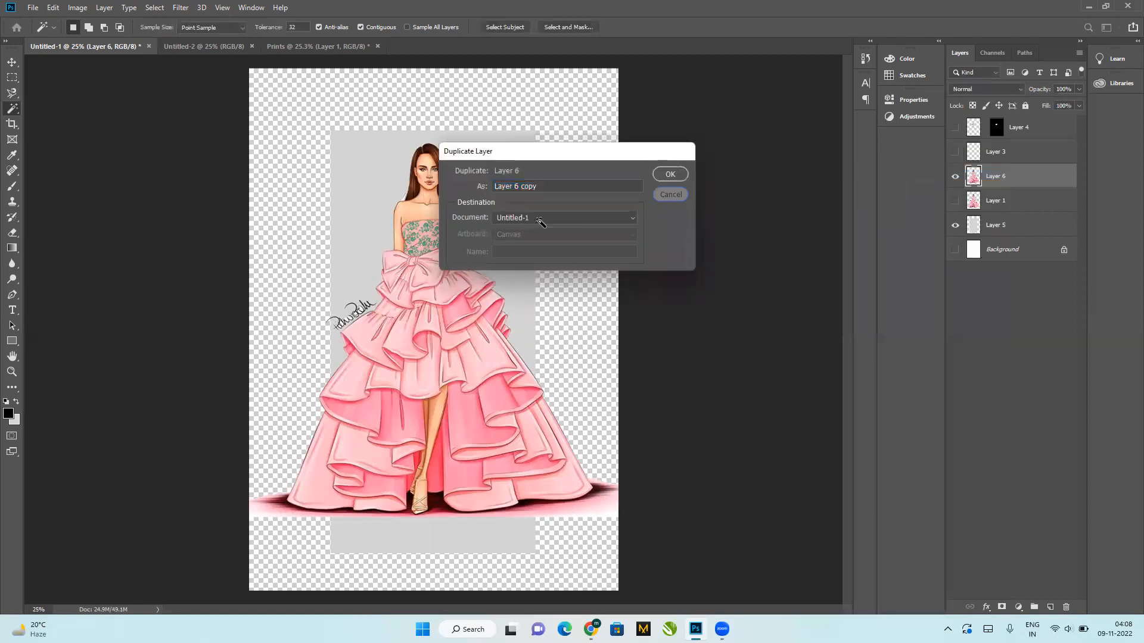
Step: Duplicate Layer 6 down and to the right of the original figure, and enlarge the copy until its head reaches the canvas's upper edge
left_click(9, 66)
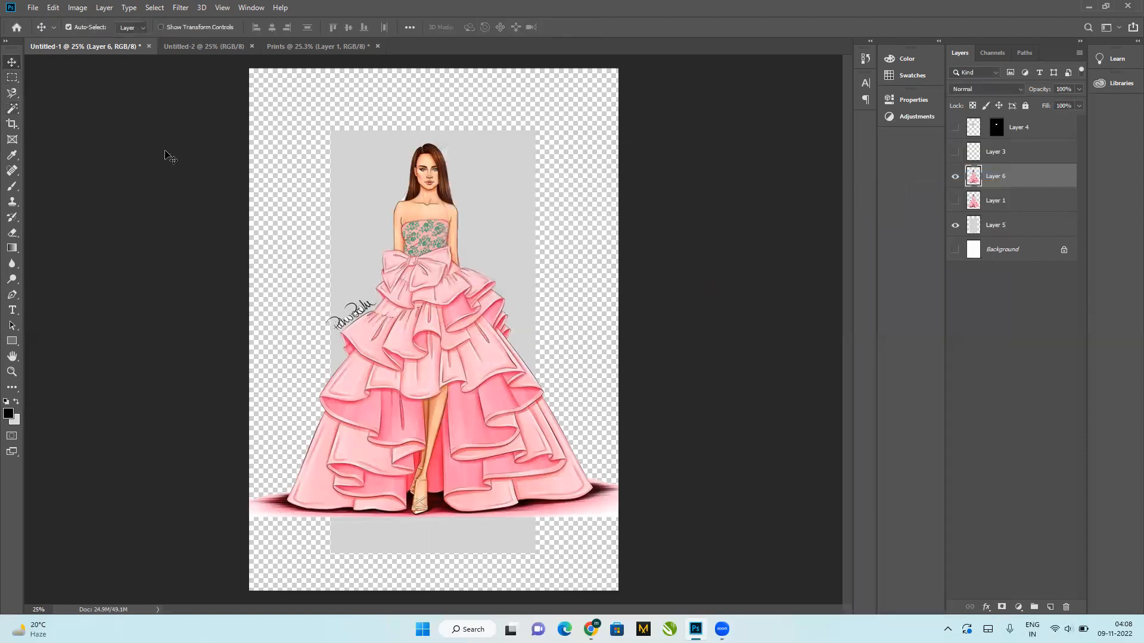
left_click_drag(420, 211, 538, 253)
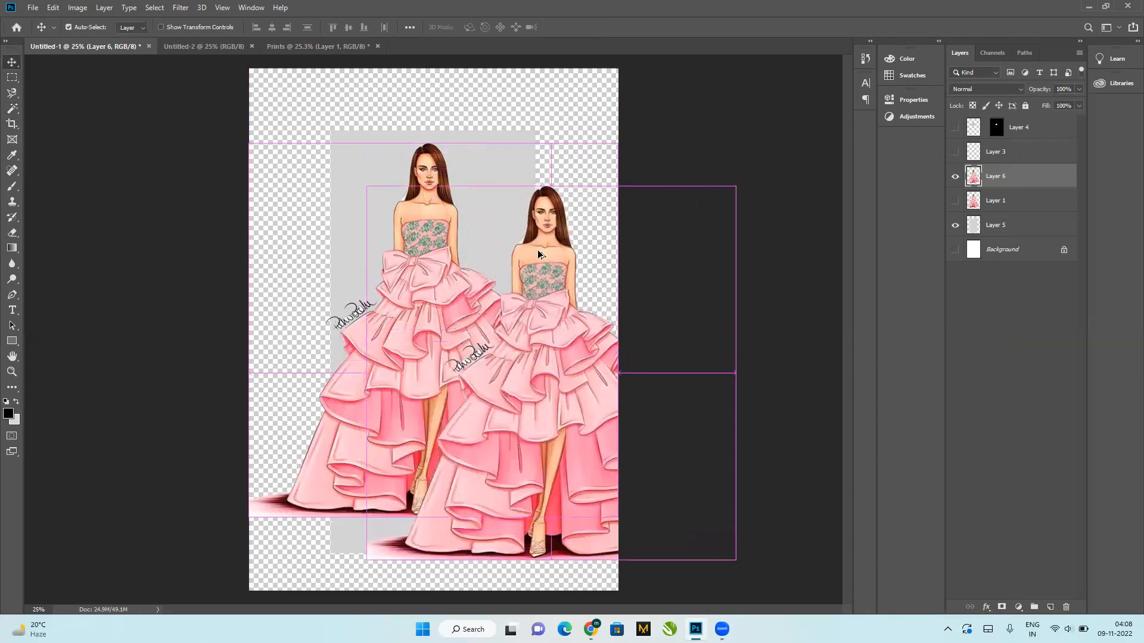
key("ctrl+t")
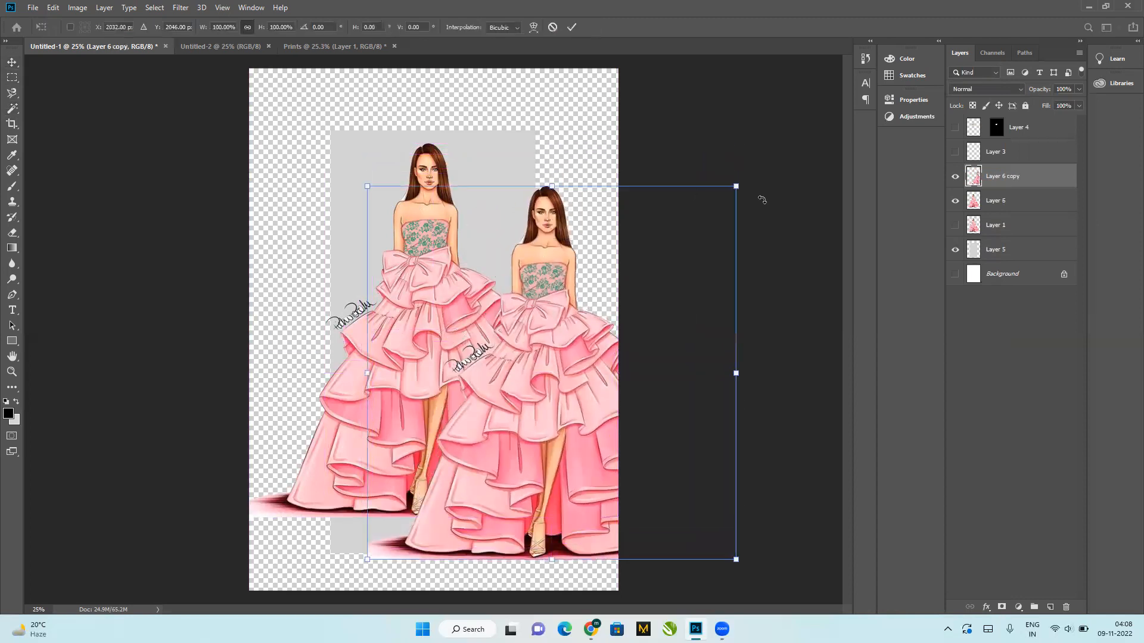
left_click_drag(737, 186, 837, 24)
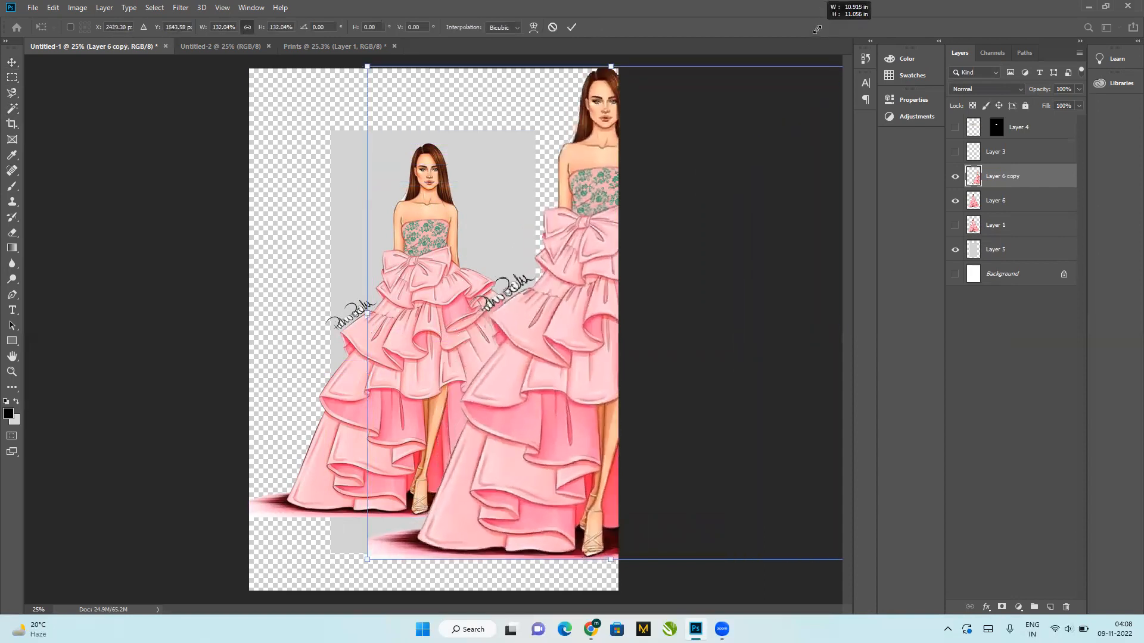
left_click_drag(367, 563, 338, 618)
left_click_drag(515, 350, 510, 345)
key("Return")
Step: Move Layer 6 copy below Layer 1 and set its blend mode to Normal
left_click_drag(1017, 178, 1024, 244)
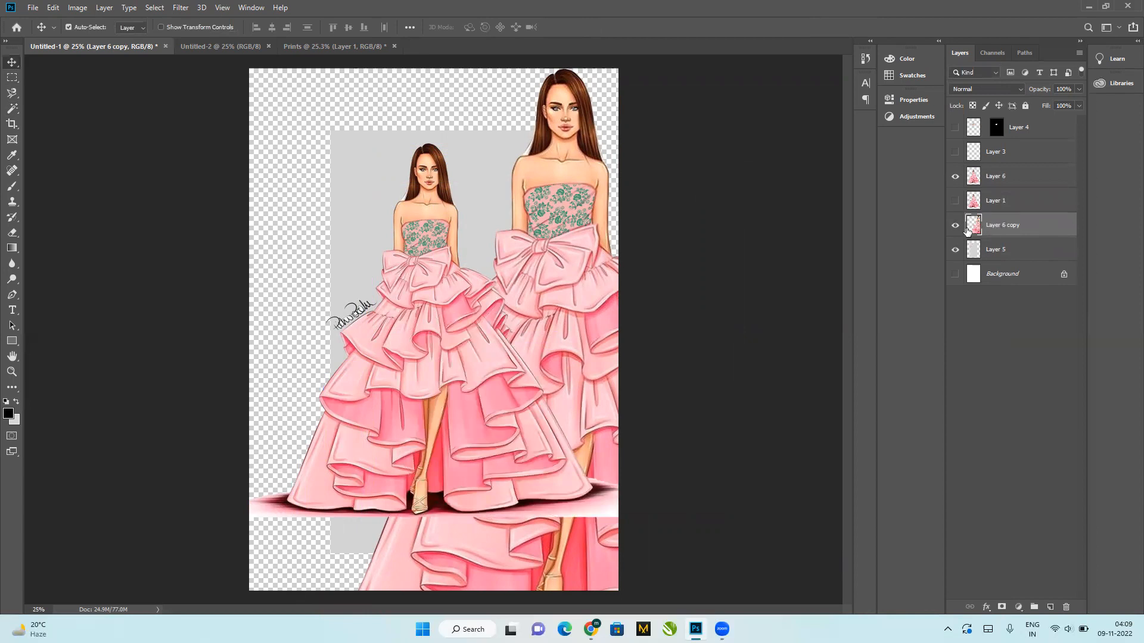
left_click(977, 89)
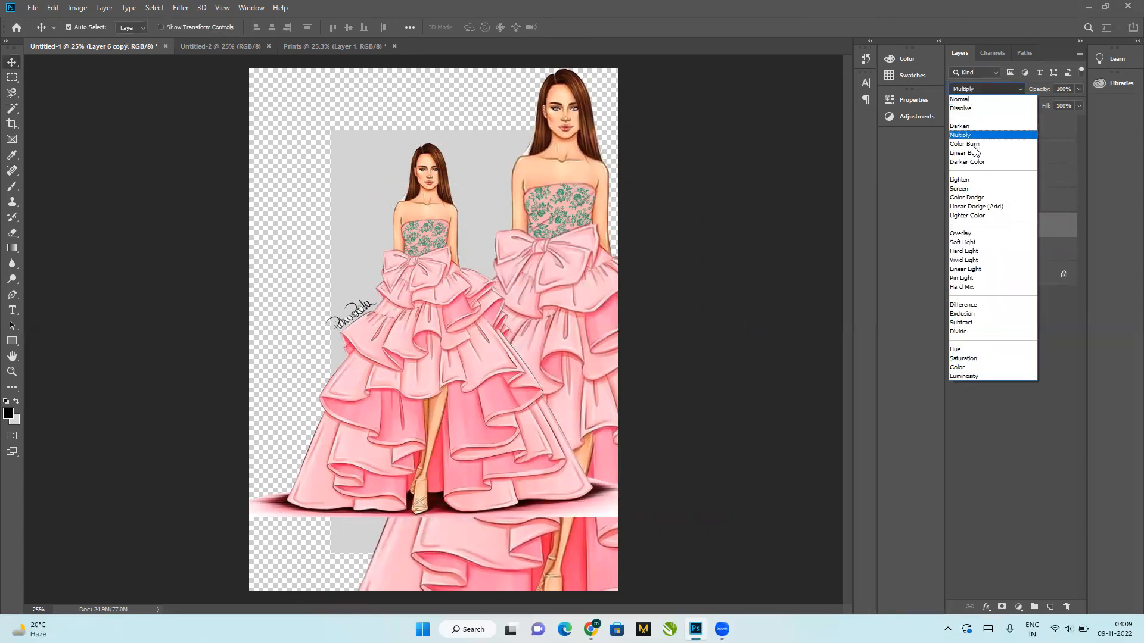
left_click(961, 99)
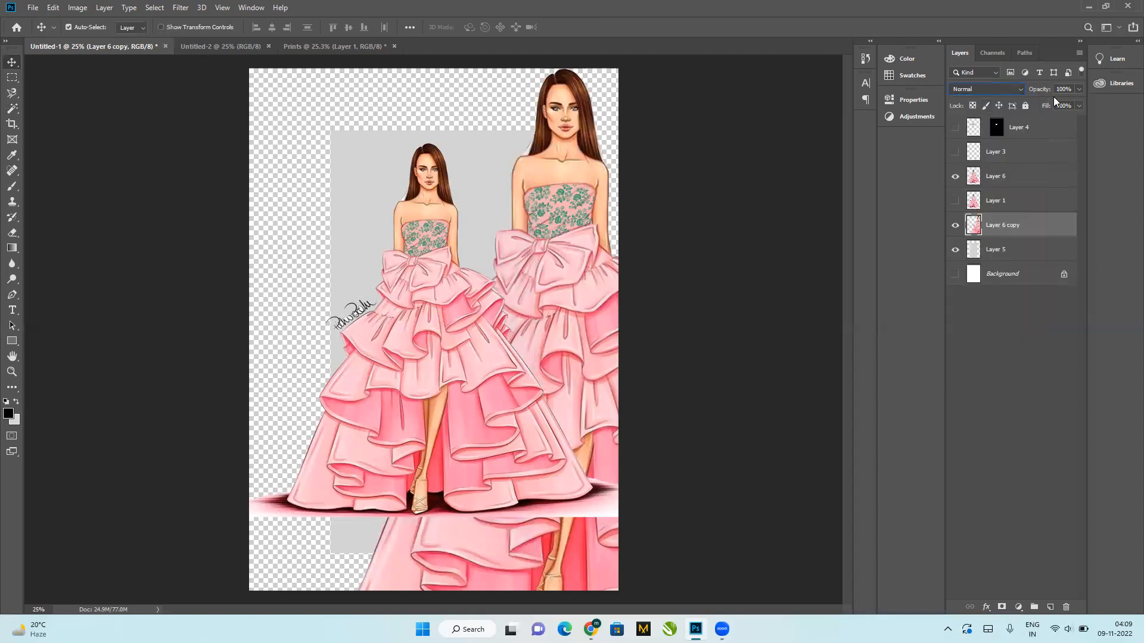
Step: Fade Layer 6 copy to 41% opacity and shift both the original figure and the faded one to the left
left_click(1078, 89)
left_click_drag(1043, 104, 1046, 102)
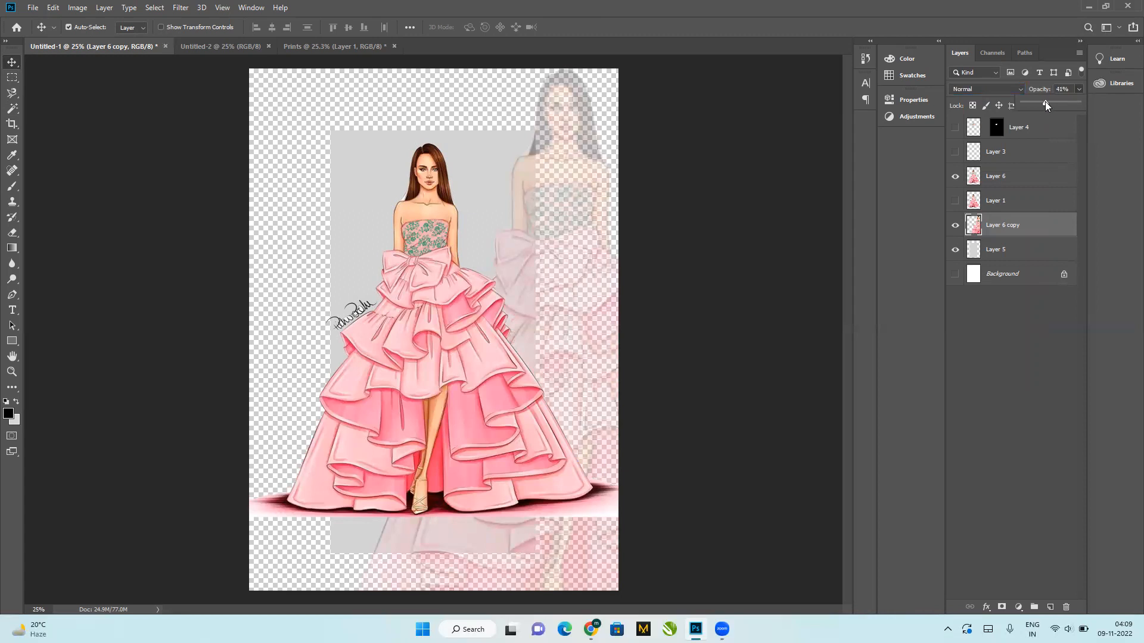
left_click_drag(439, 218, 397, 215)
left_click_drag(560, 221, 511, 212)
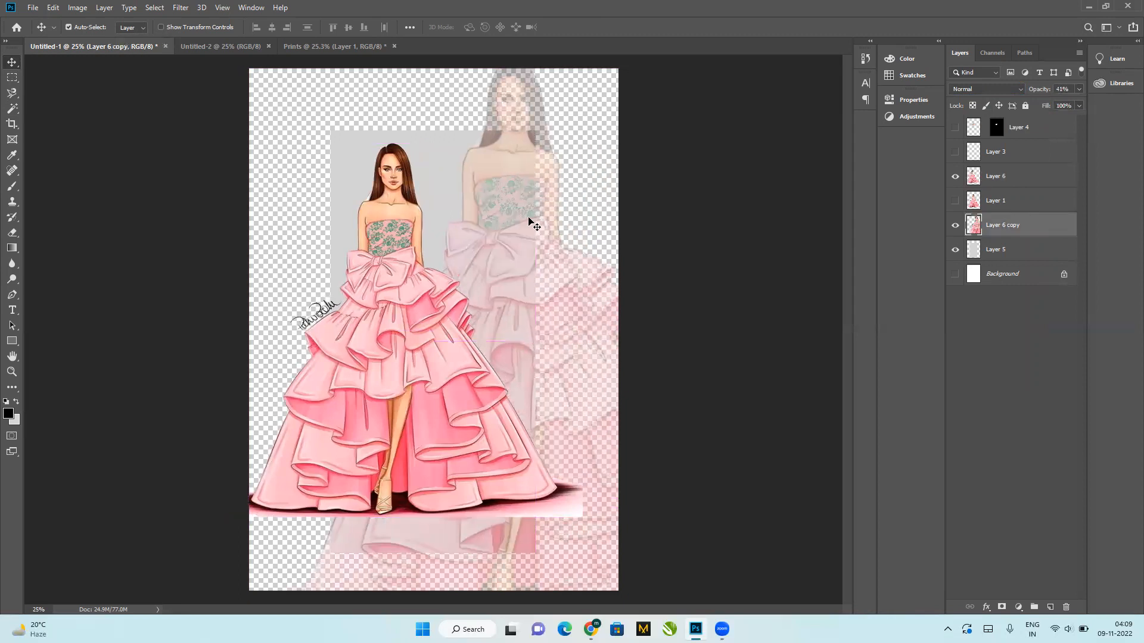
Step: Compare the figures with Layer 5 and Background toggled, and leave Layer 6 copy hidden with both backdrops shown
left_click(955, 250)
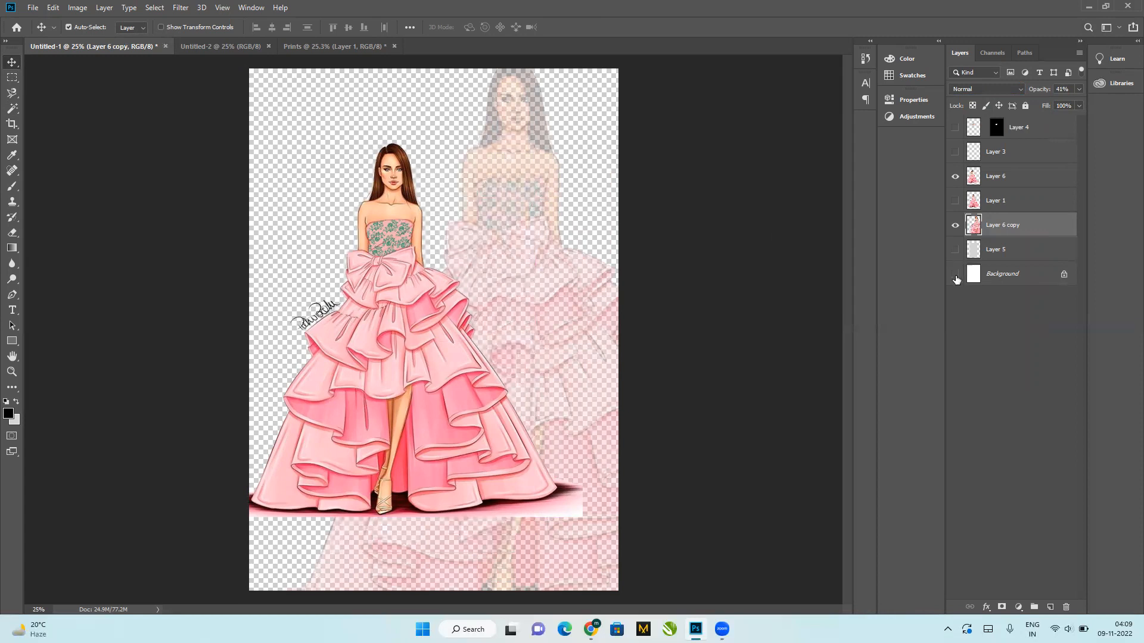
left_click(955, 274)
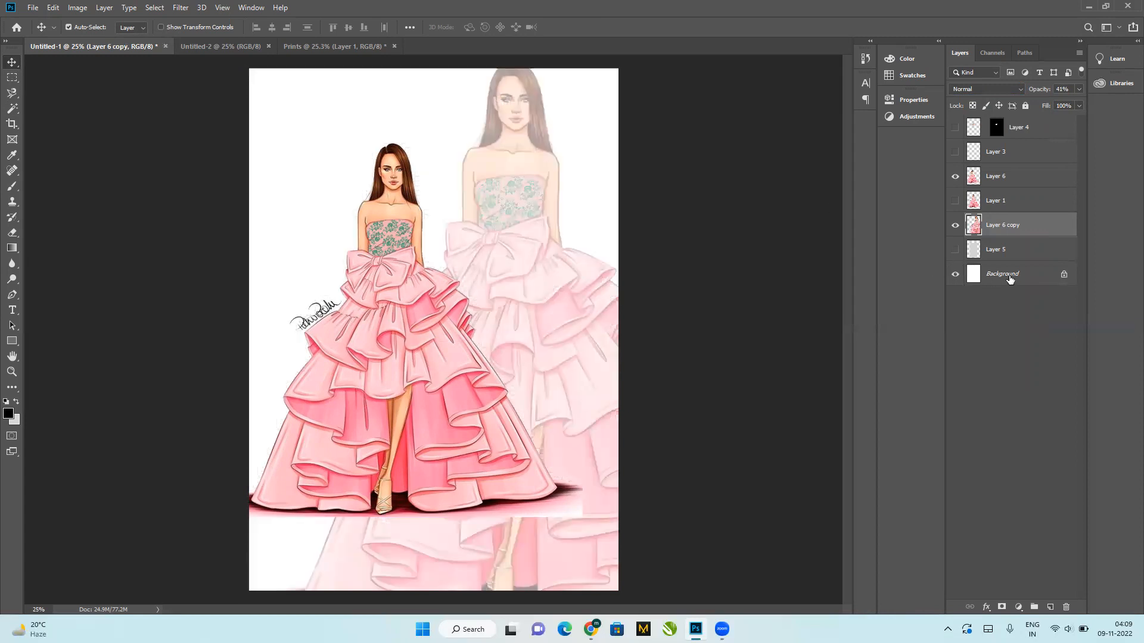
left_click(956, 273)
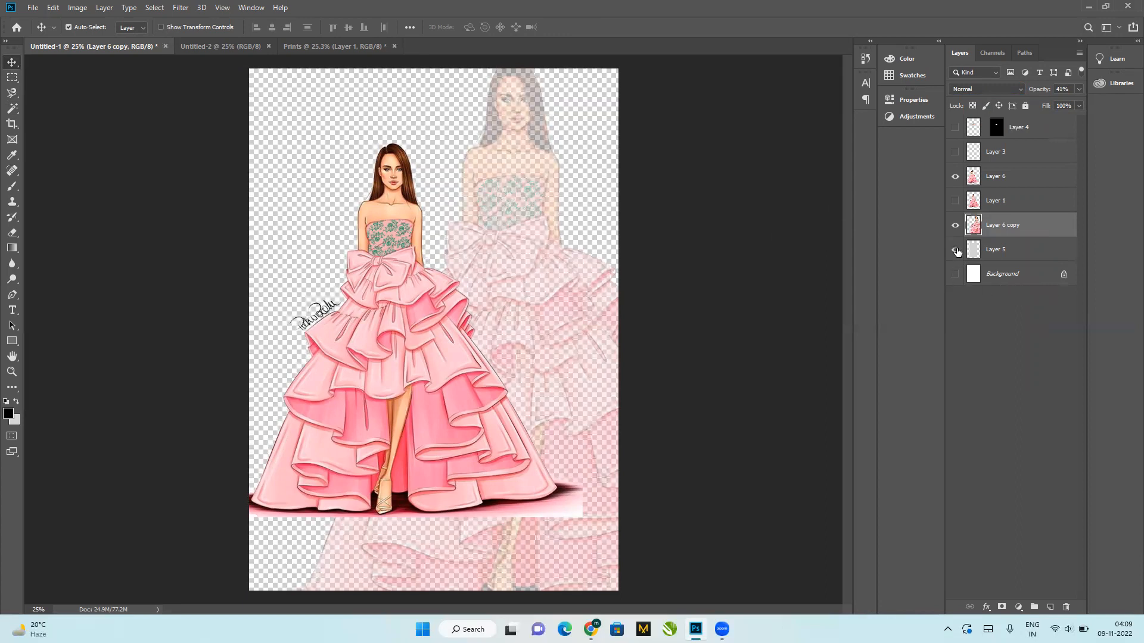
left_click(955, 225)
left_click(957, 274)
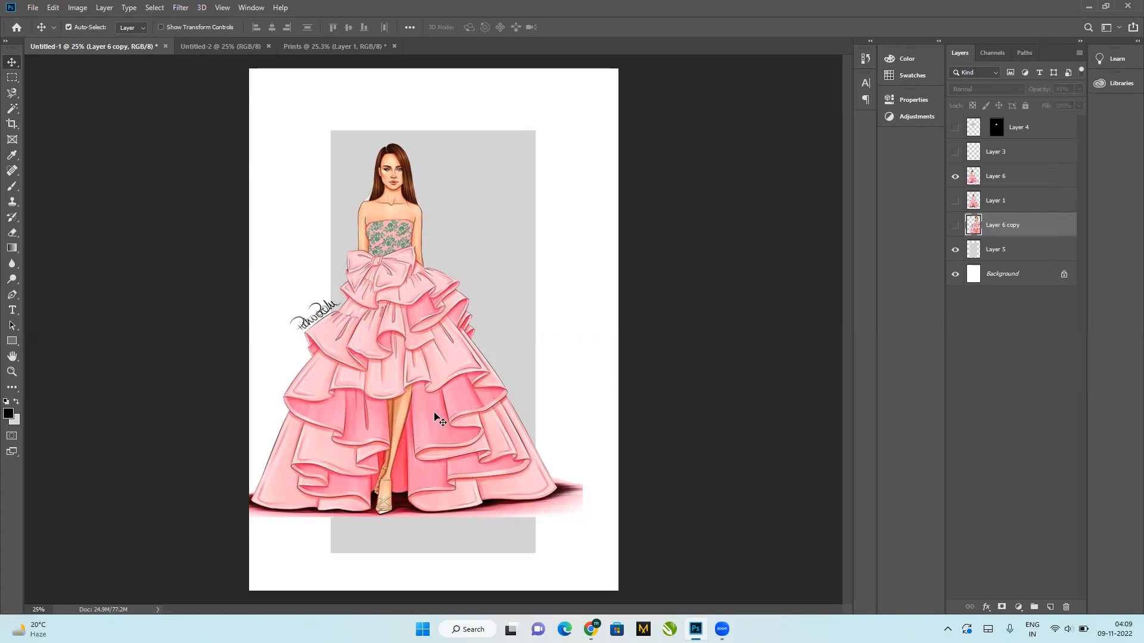
Step: Choose the Elliptical Marquee tool, paste the floral print into Untitled-1 and move it beside the figure's head
left_click(13, 80)
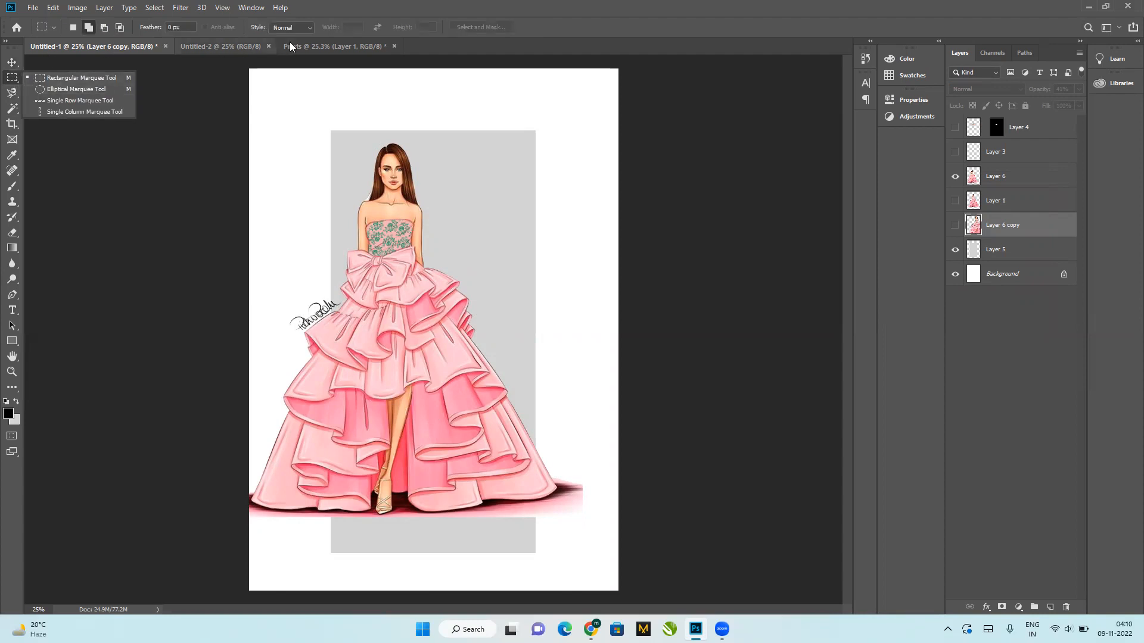
left_click(316, 46)
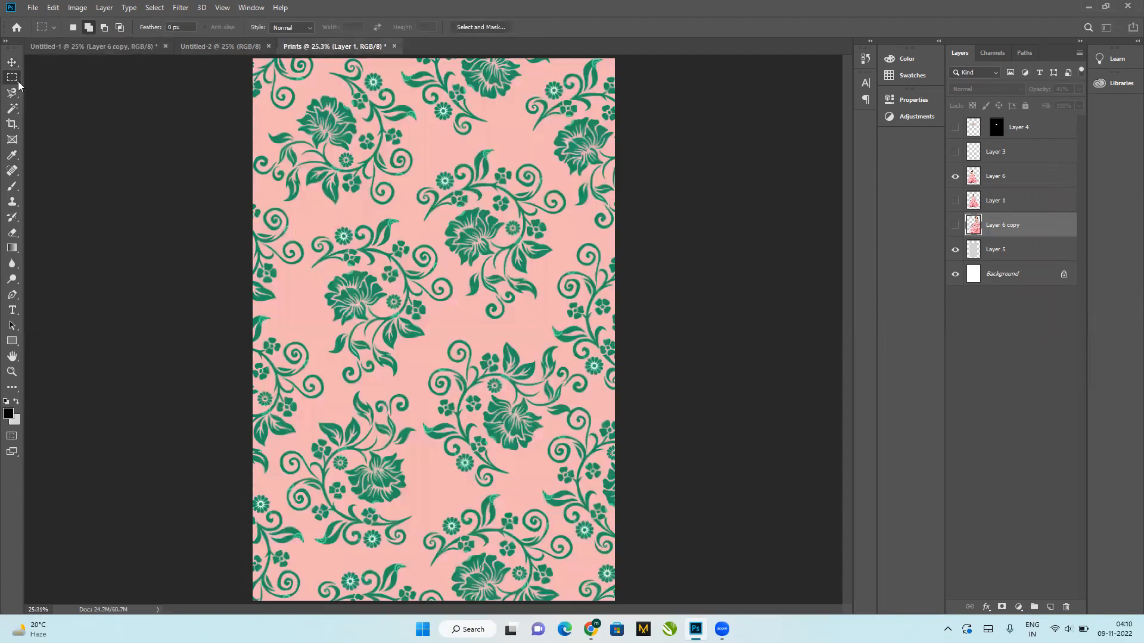
right_click(12, 80)
left_click(76, 88)
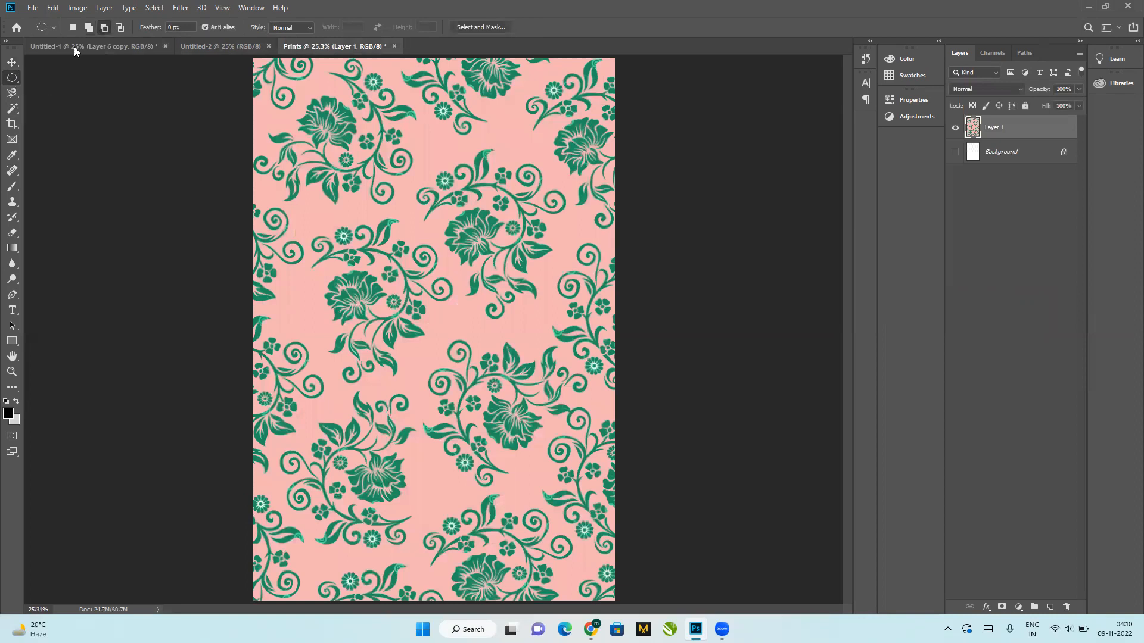
left_click(77, 47)
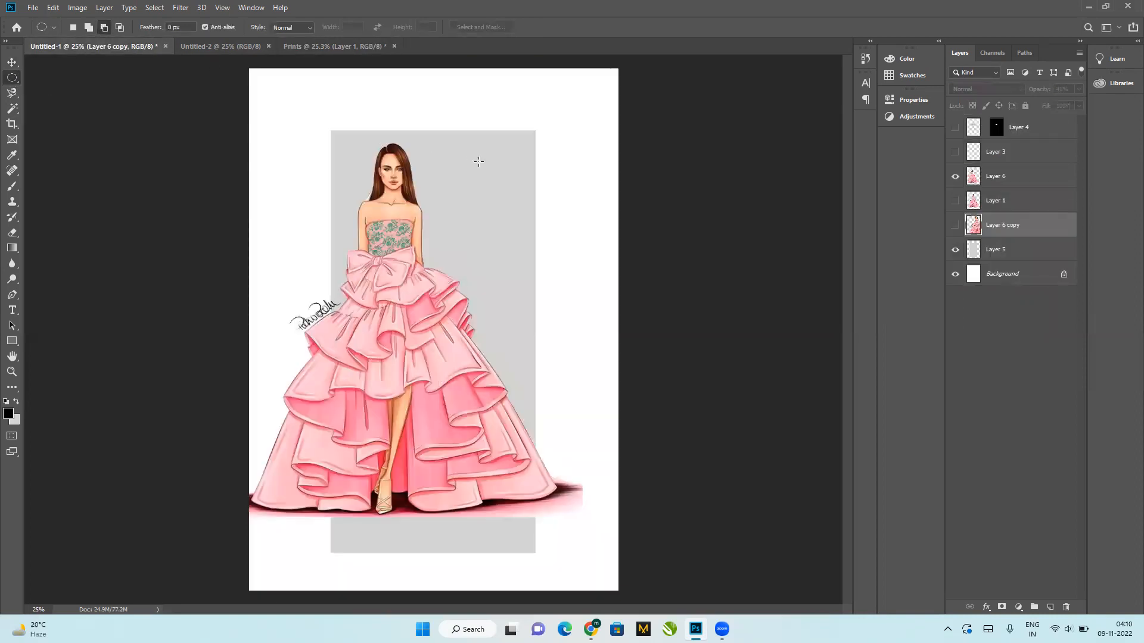
key("ctrl+v")
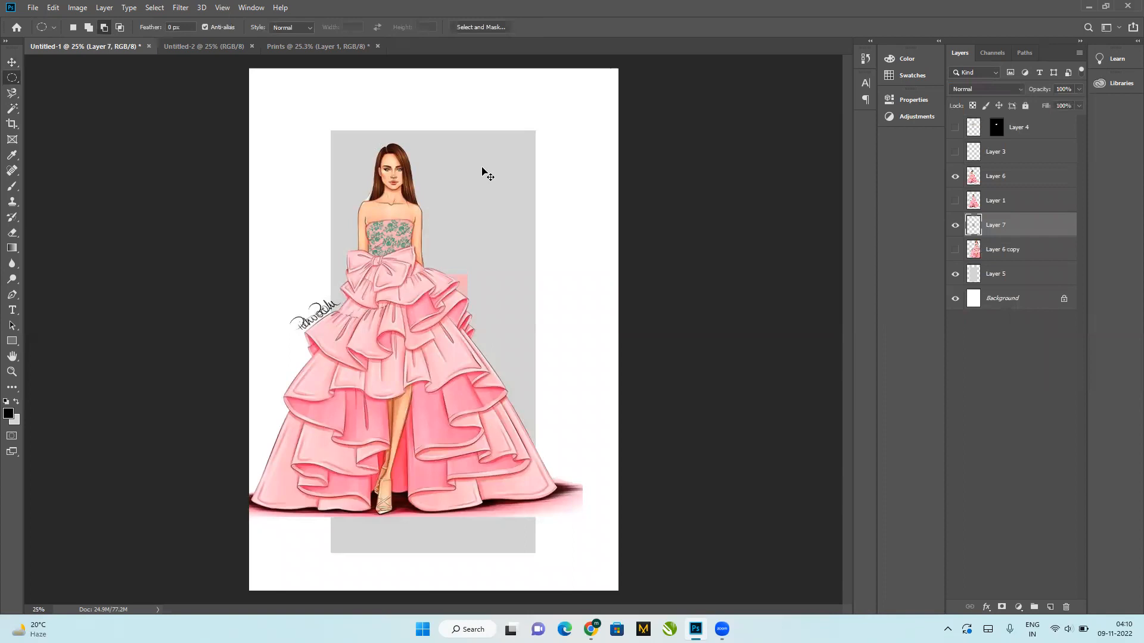
left_click(12, 64)
left_click_drag(481, 277, 561, 191)
Step: Crop the pasted floral print to a circle by deleting everything outside an elliptical selection
left_click(12, 77)
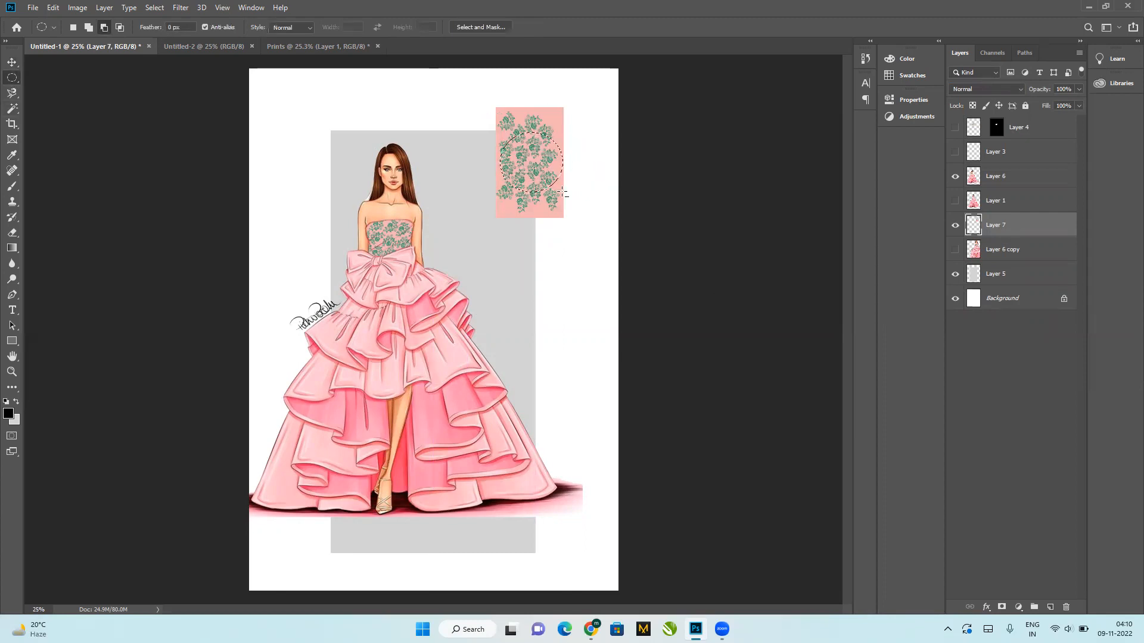
right_click(538, 162)
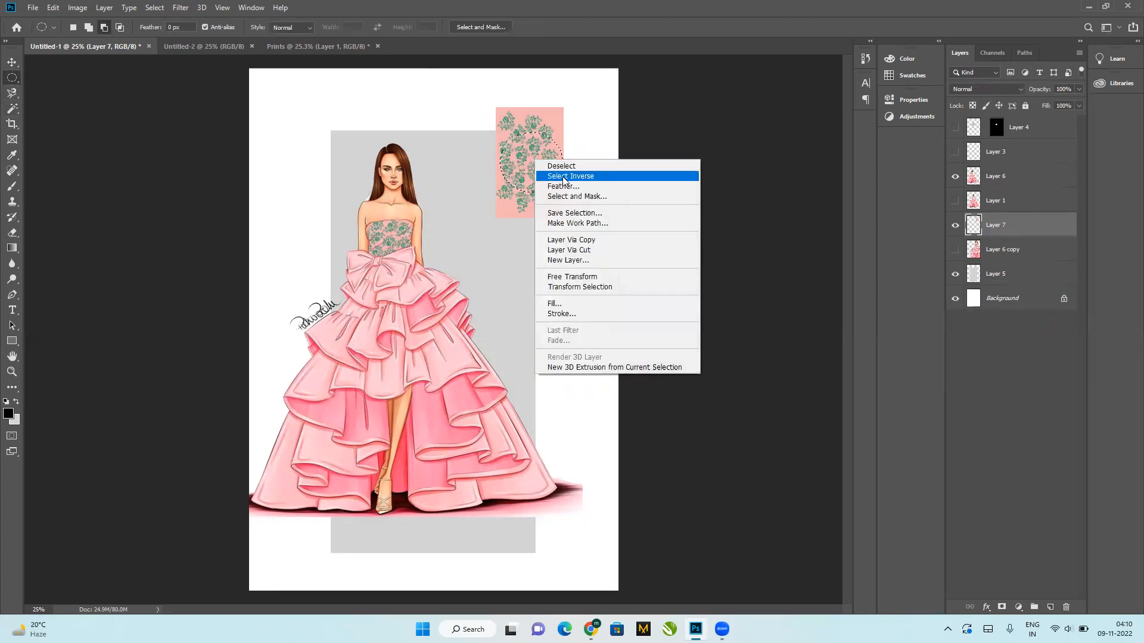
left_click(560, 177)
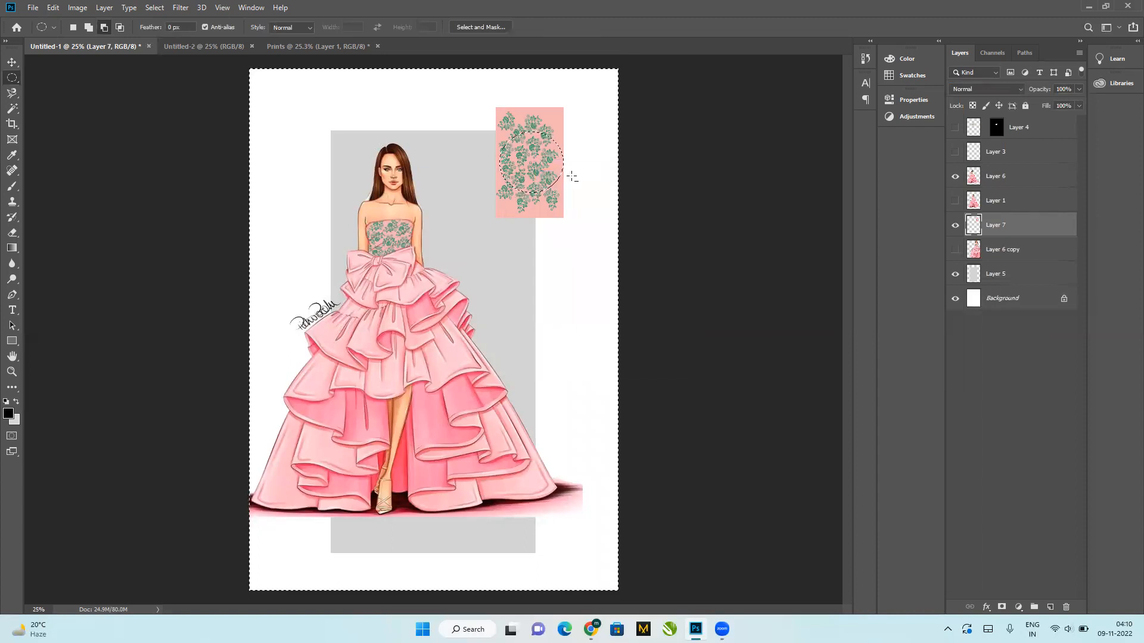
key("Delete")
key("ctrl+d")
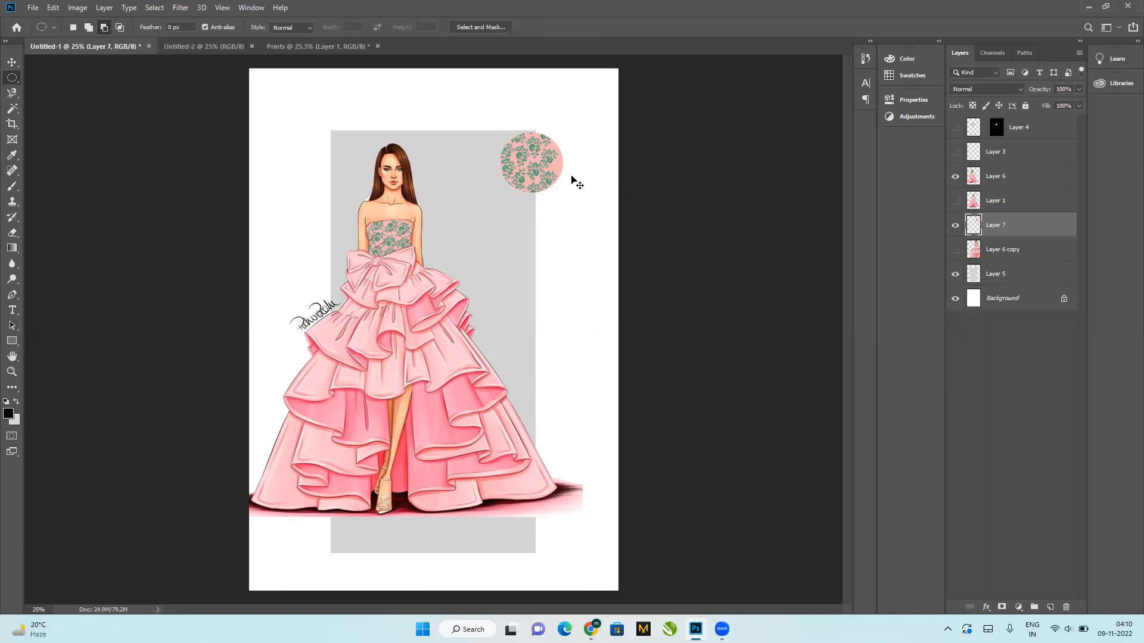
Step: Try enlarging the circular print swatch with Free Transform, and delete its layer
key("ctrl+t")
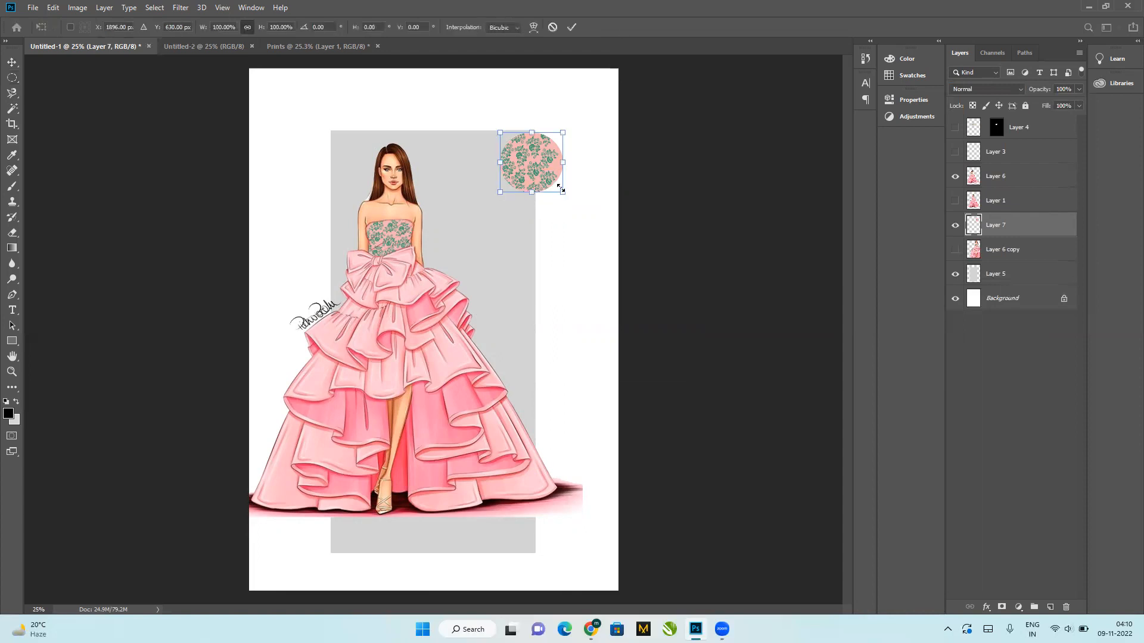
left_click_drag(571, 201, 595, 220)
key("ctrl+z")
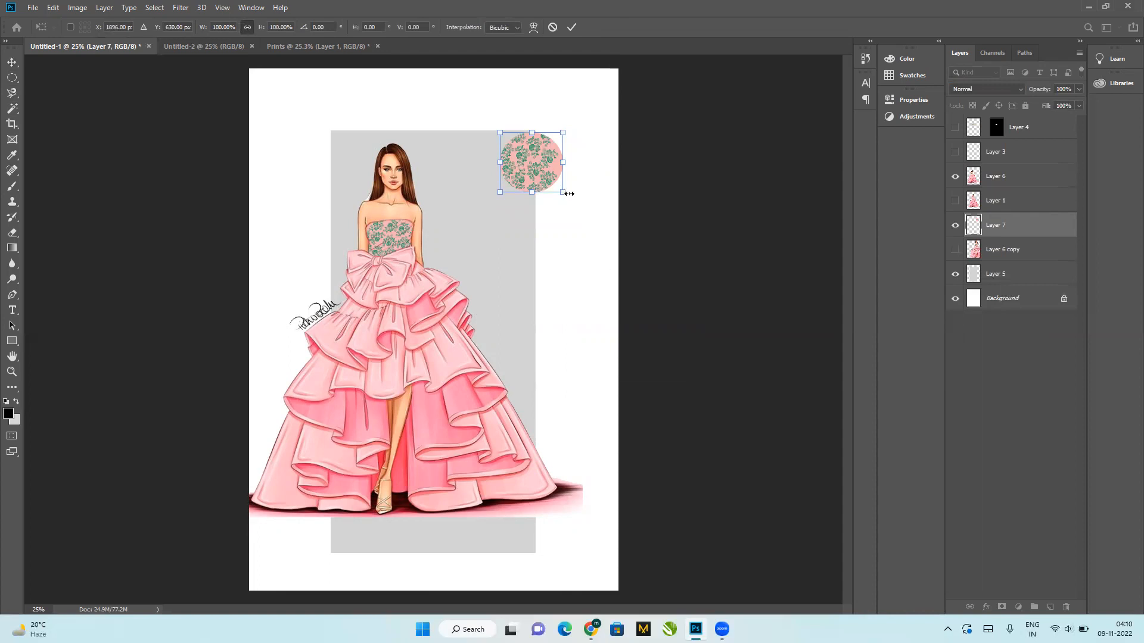
left_click_drag(562, 192, 612, 239)
key("ctrl+z")
key("Escape")
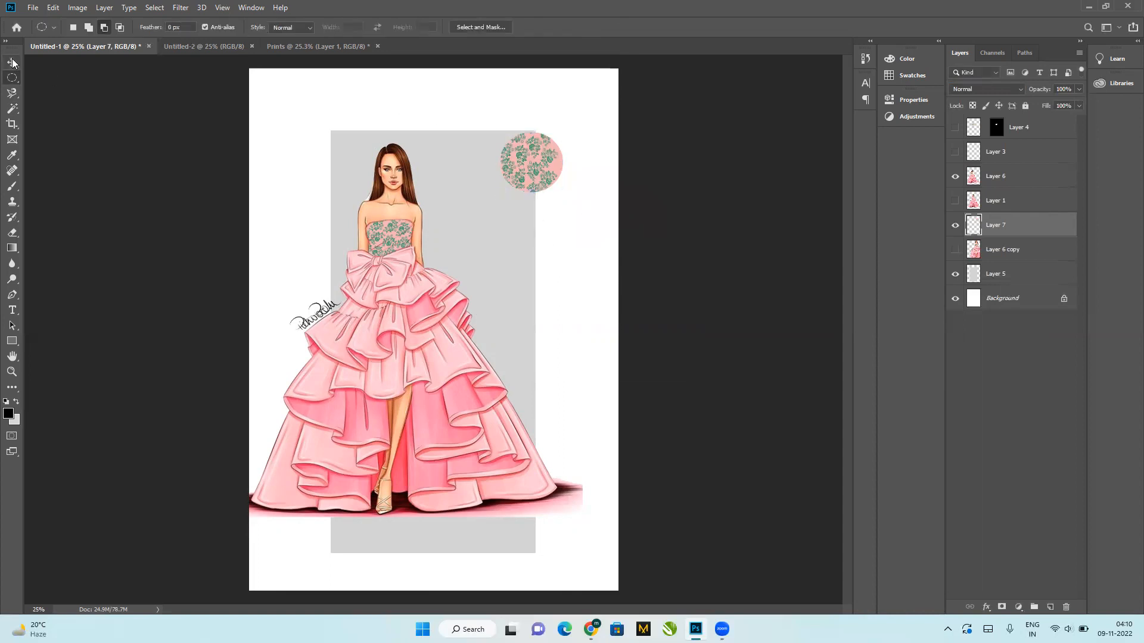
left_click(12, 62)
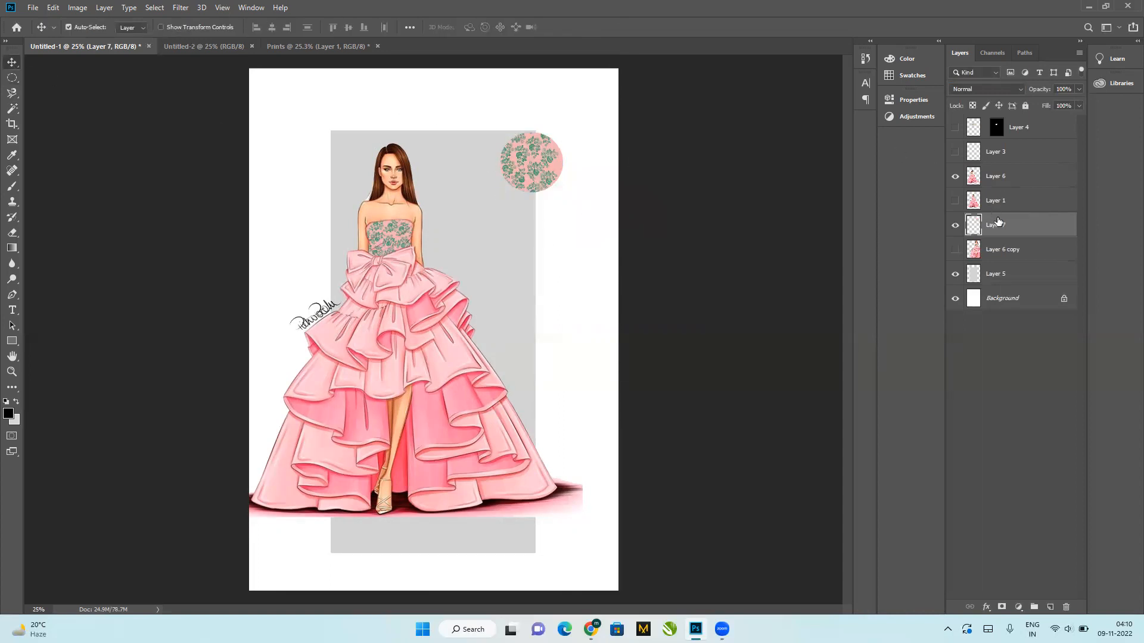
key("Delete")
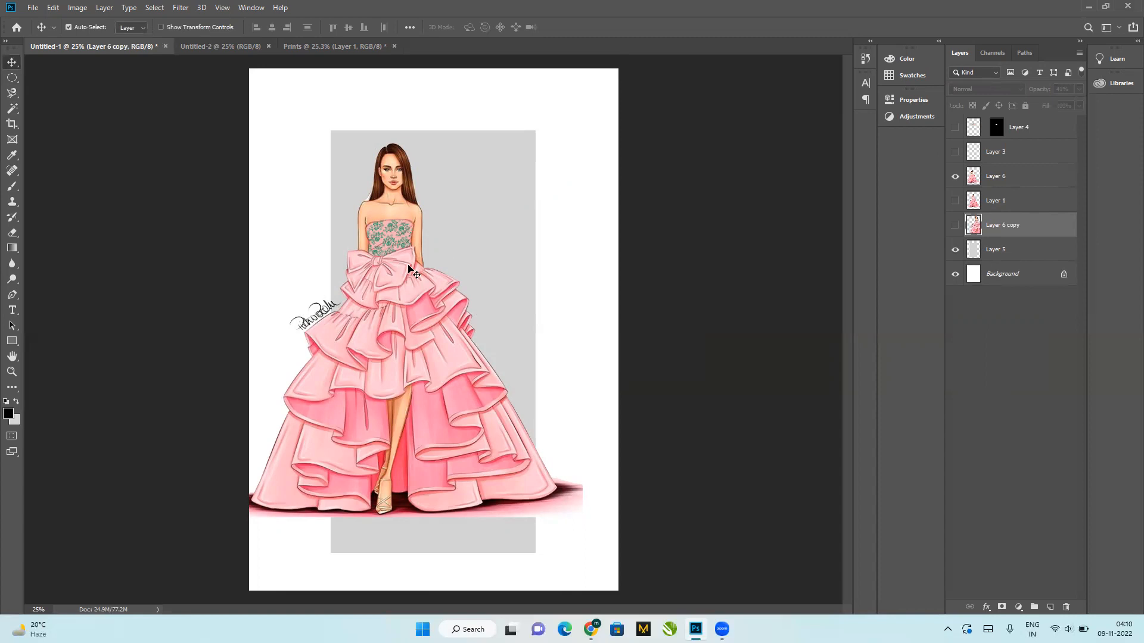
Step: Examine the Paste Special options while nothing is selected
left_click(53, 8)
mouse_move(182, 126)
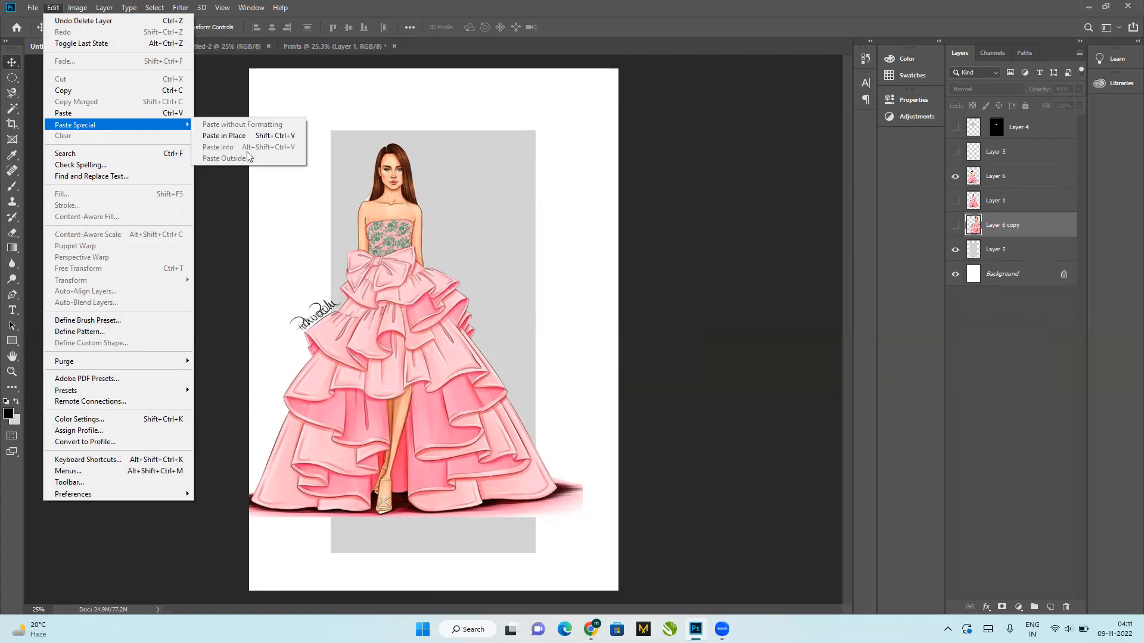
left_click(383, 94)
Step: Draw a freehand lasso selection beside the figure's head and examine which Paste Special options it offers
left_click(12, 77)
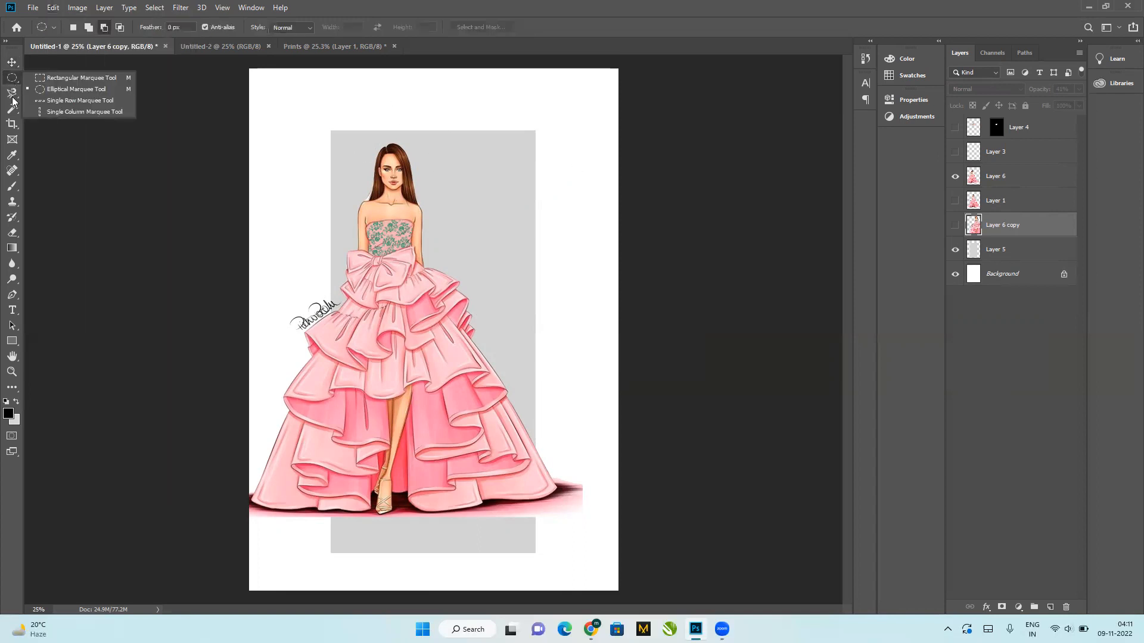
left_click(12, 95)
left_click(56, 93)
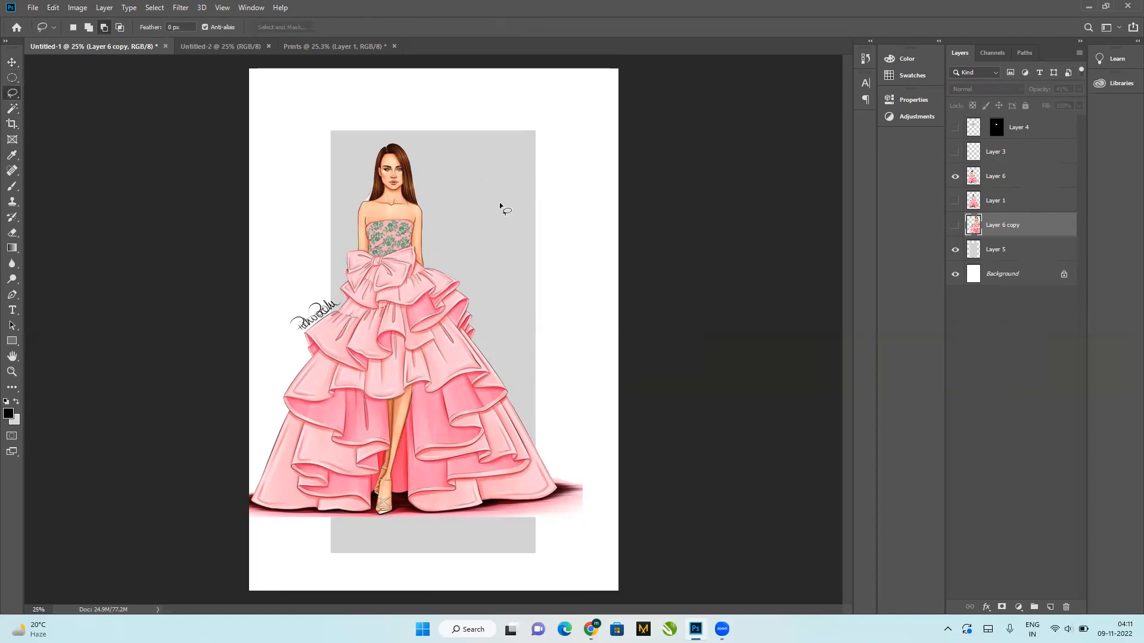
mouse_move(528, 112)
left_mouse_down()
mouse_move(569, 129)
mouse_move(576, 190)
mouse_move(552, 207)
mouse_move(499, 207)
left_mouse_up()
left_click(78, 7)
left_click(52, 8)
left_click(51, 8)
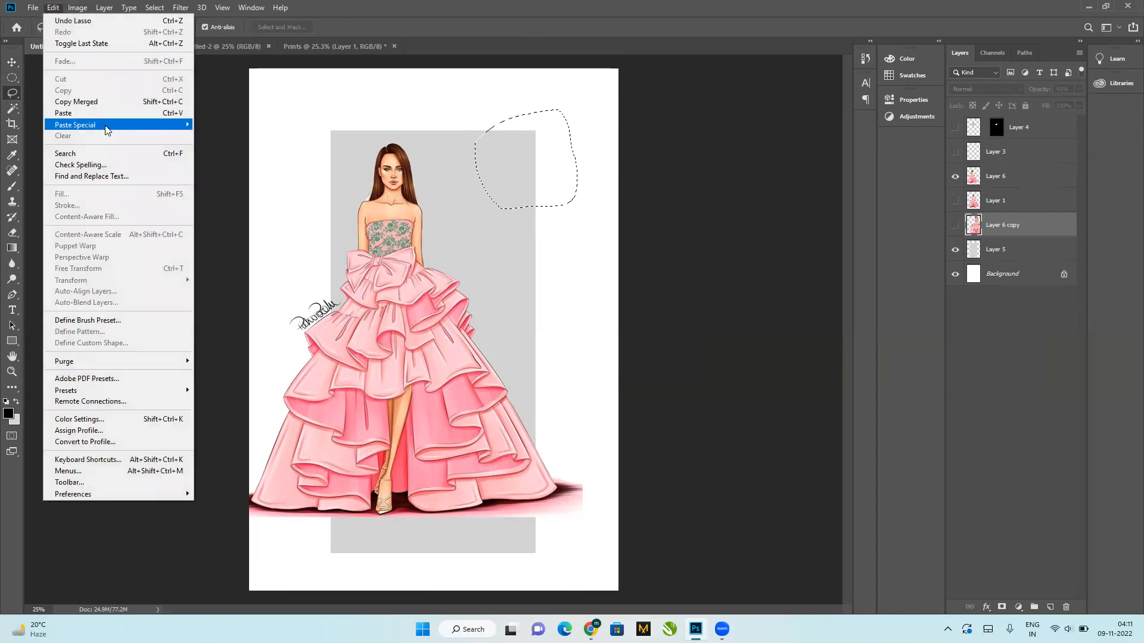
mouse_move(107, 126)
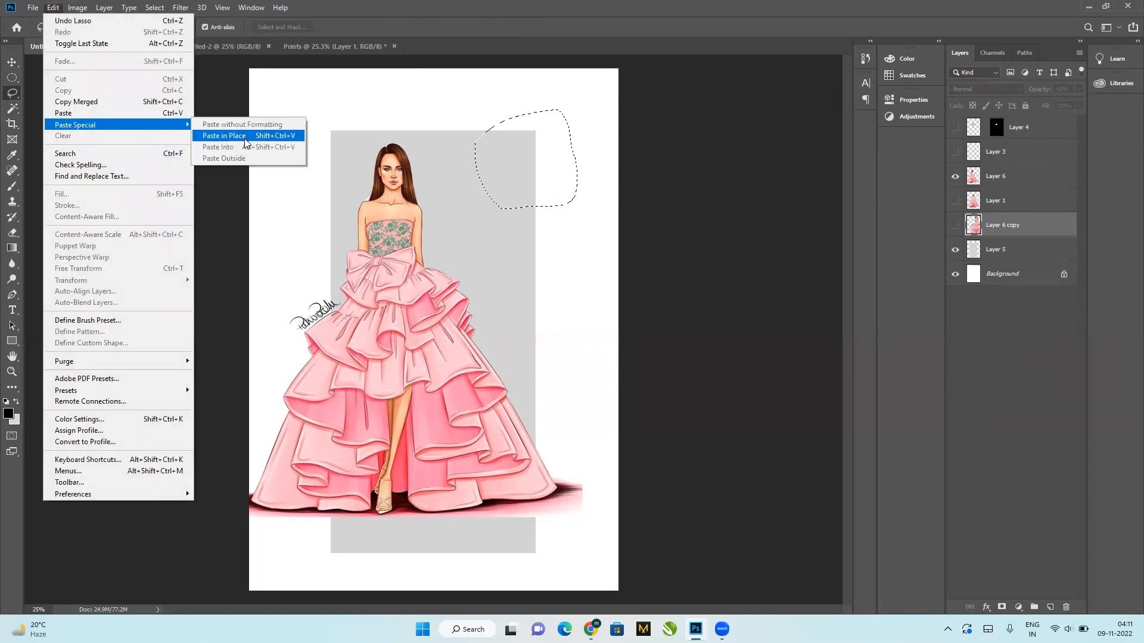
Step: Make Layer 6 the active layer, examine the Paste Special options for the lasso selection, and deselect it
left_click(1018, 227)
left_click(1004, 176)
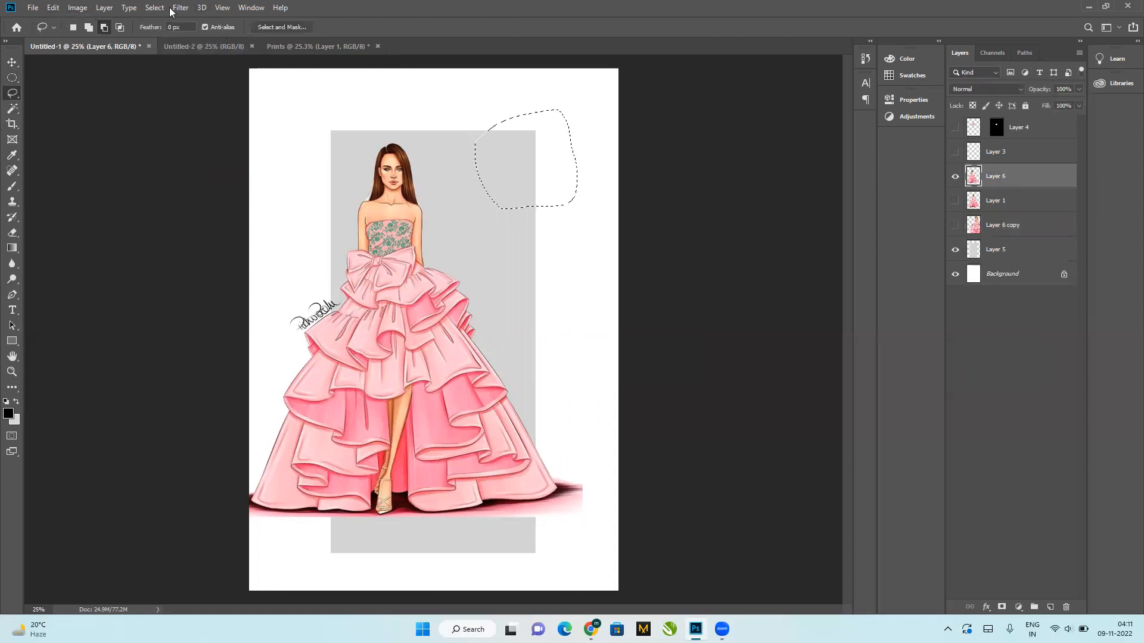
left_click(53, 7)
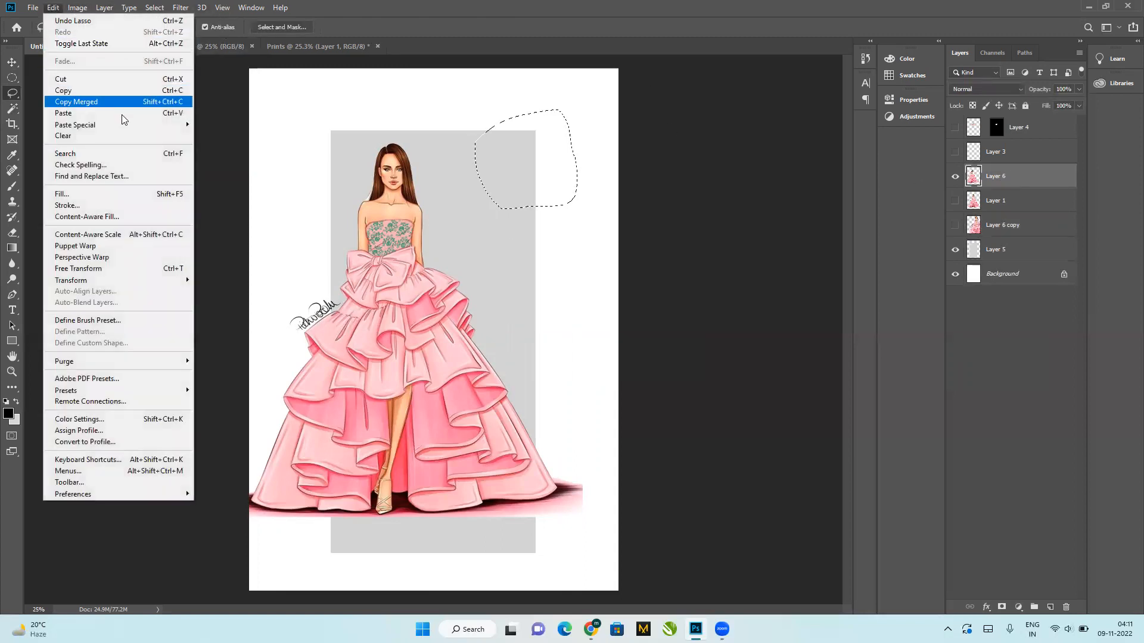
mouse_move(125, 129)
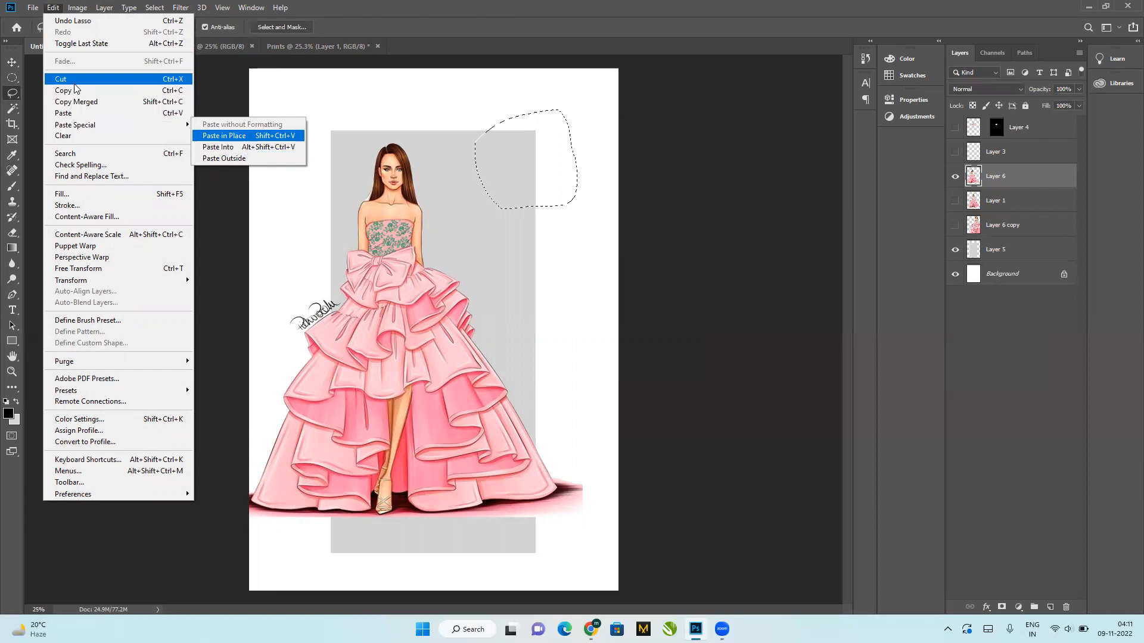
left_click(12, 78)
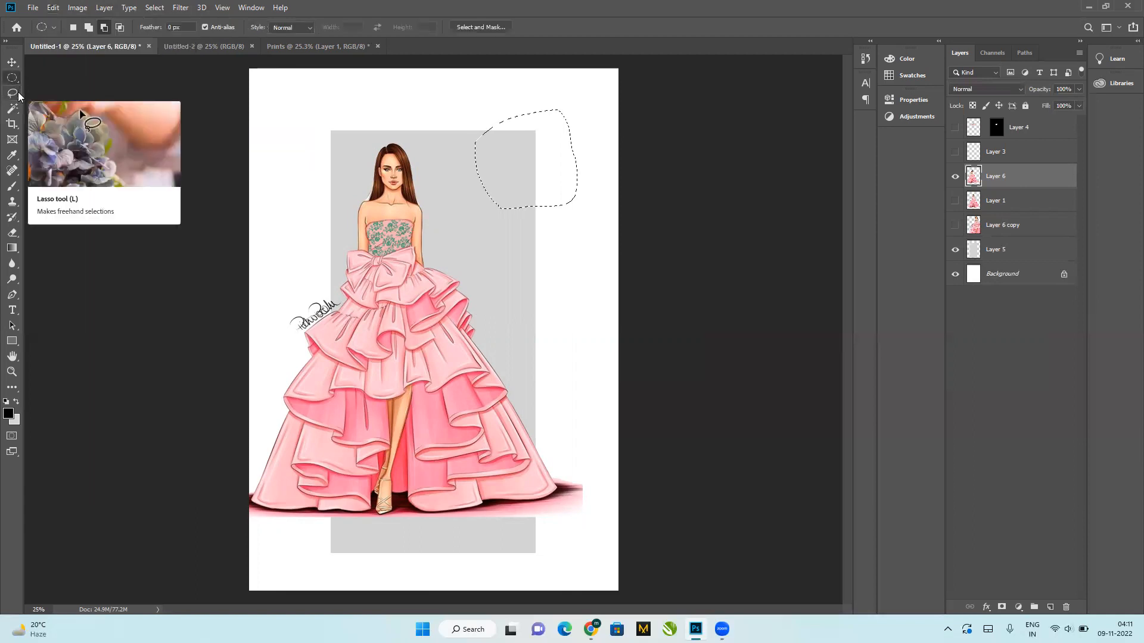
key("ctrl+d")
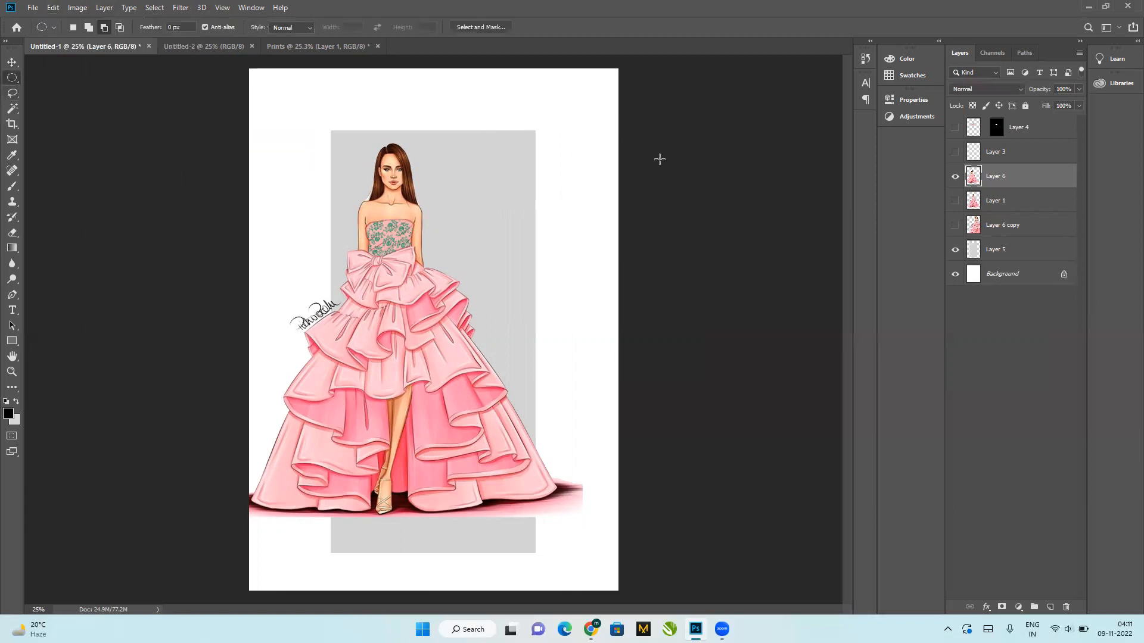